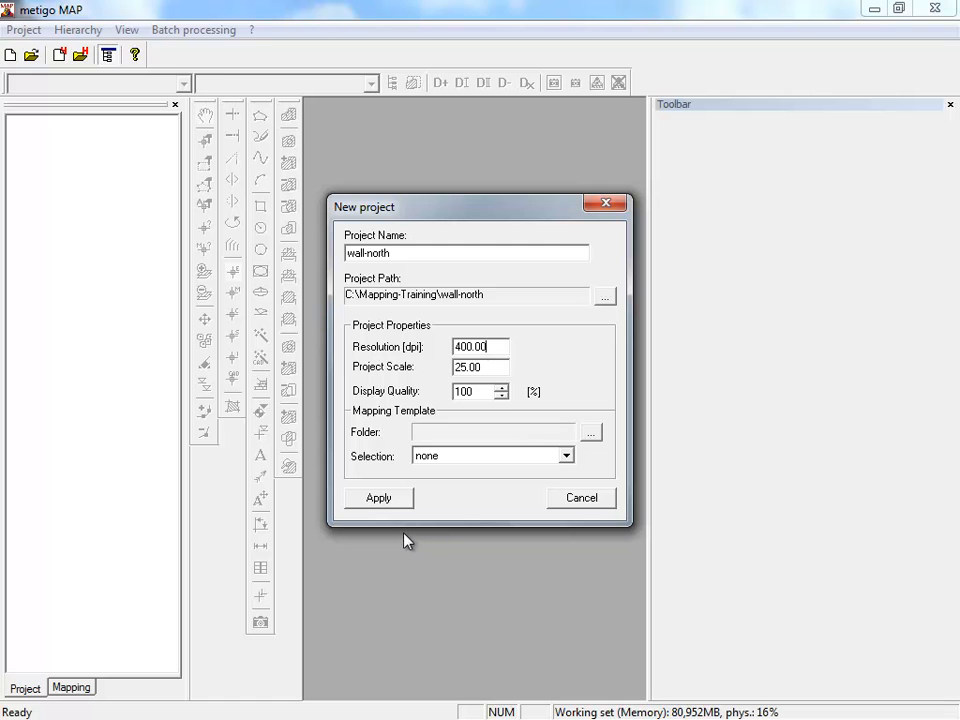
- Create the wall-north project at 400 dpi and scale 25, opening its mapping at 100% display quality with images shown as image files
{"action": "left_click", "coordinate": [386, 499]}
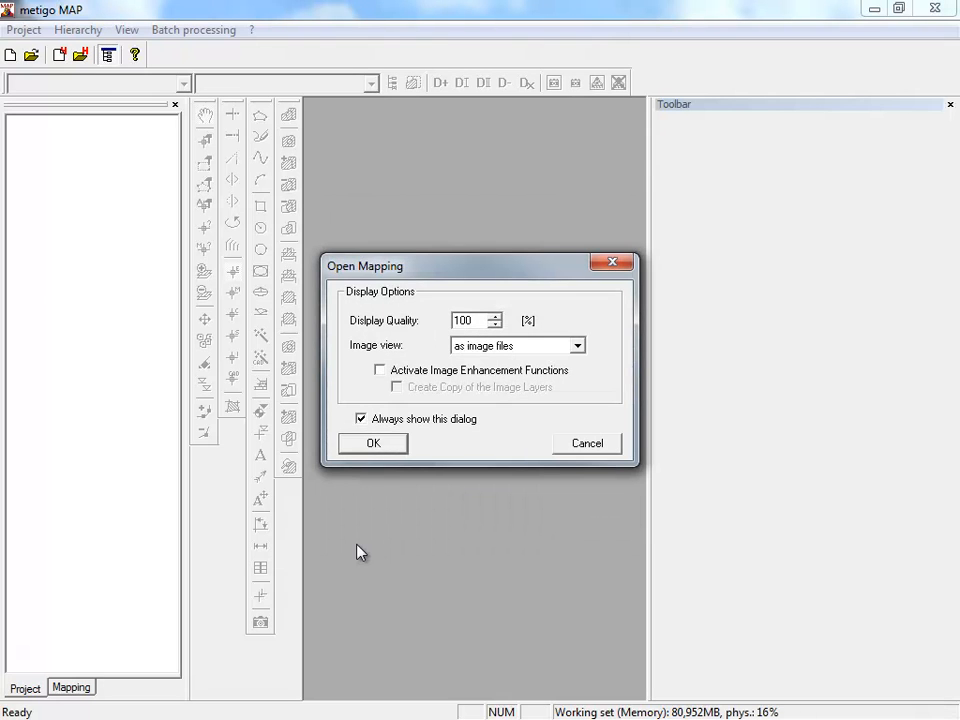
{"action": "left_click", "coordinate": [371, 444]}
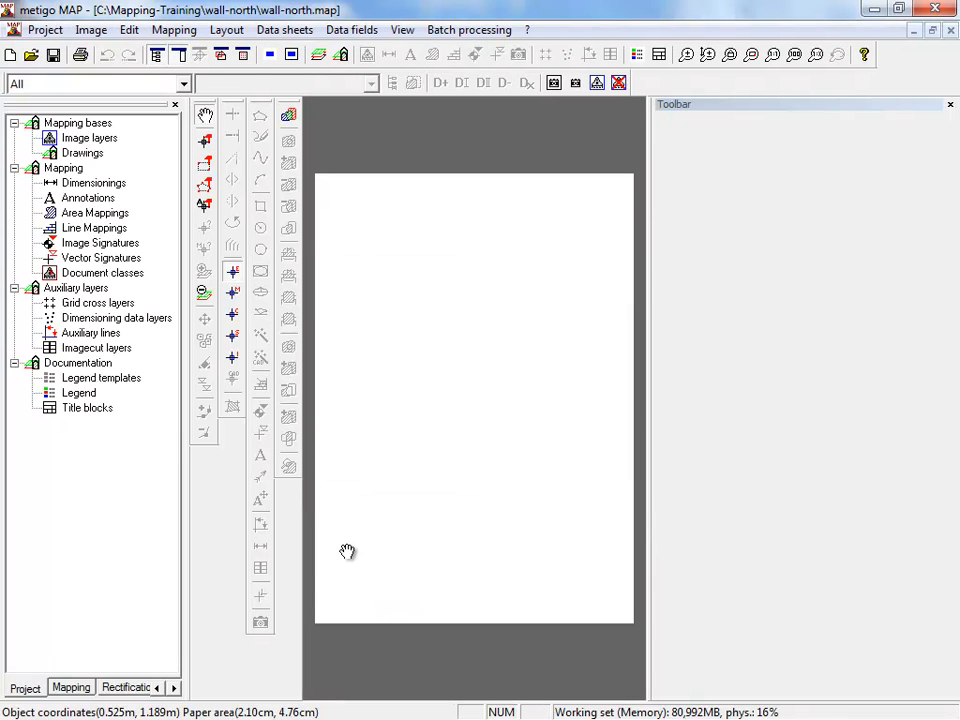
{"action": "left_click", "coordinate": [30, 688]}
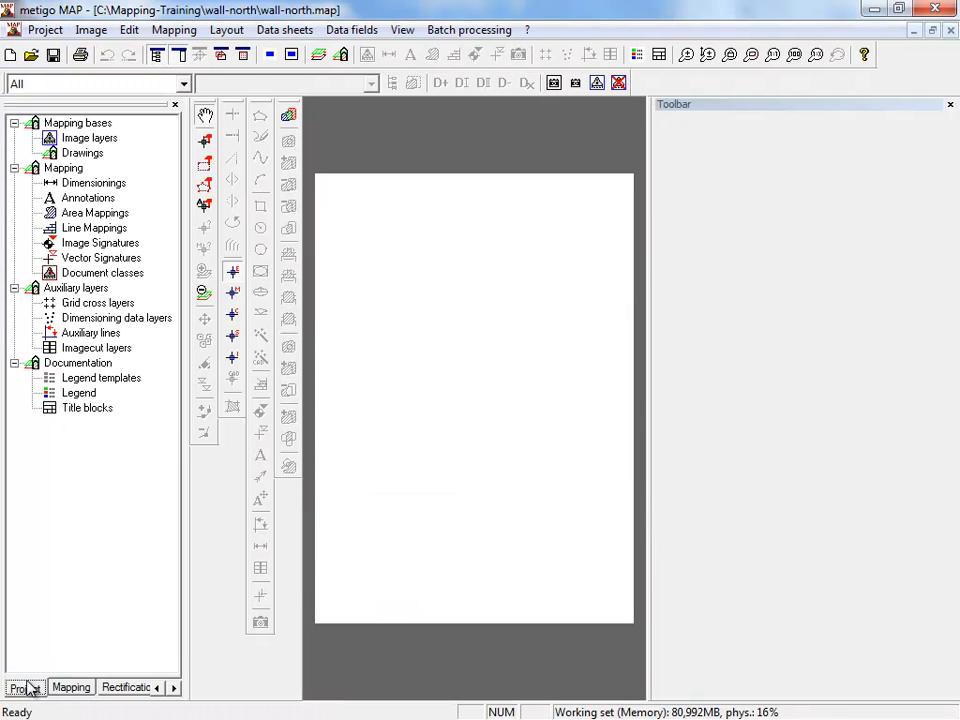
- Choose Vertikal2.dwg from C:\Mapping-Training\Image-Rectification\Church-CAD-coordinate for import as a CAD drawing under Drawings
{"action": "left_click", "coordinate": [96, 155]}
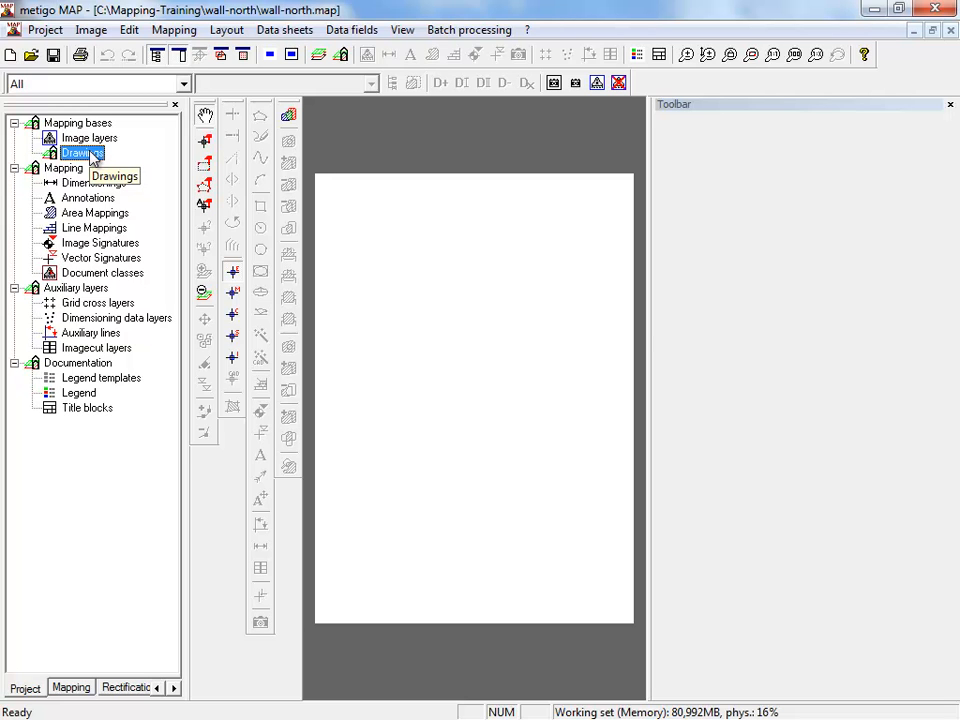
{"action": "right_click", "coordinate": [86, 158]}
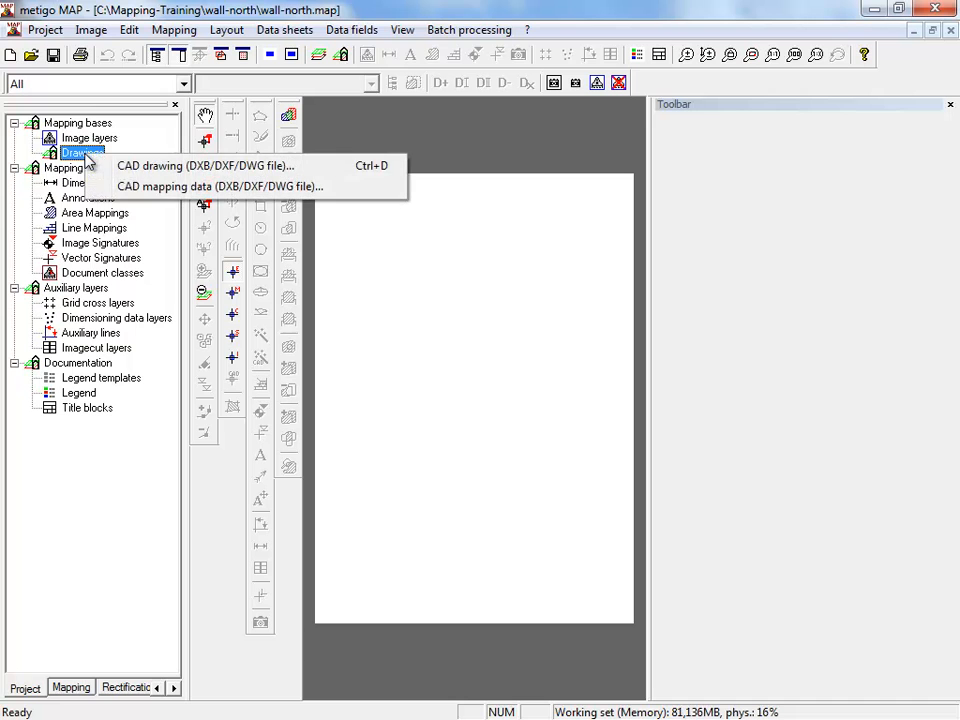
{"action": "left_click", "coordinate": [146, 165]}
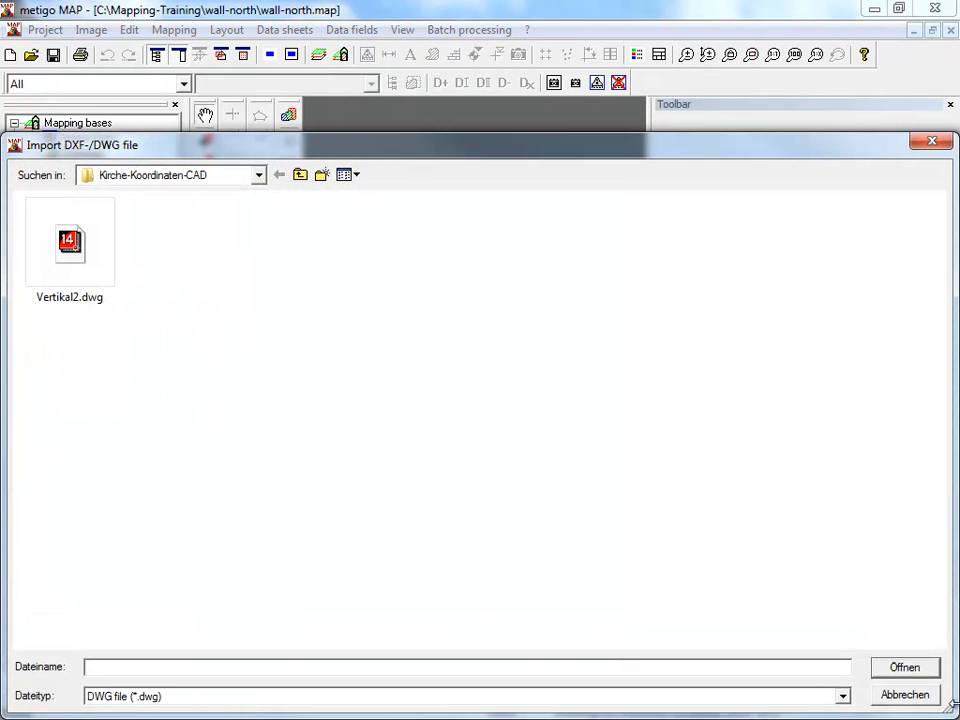
{"action": "left_click", "coordinate": [259, 176]}
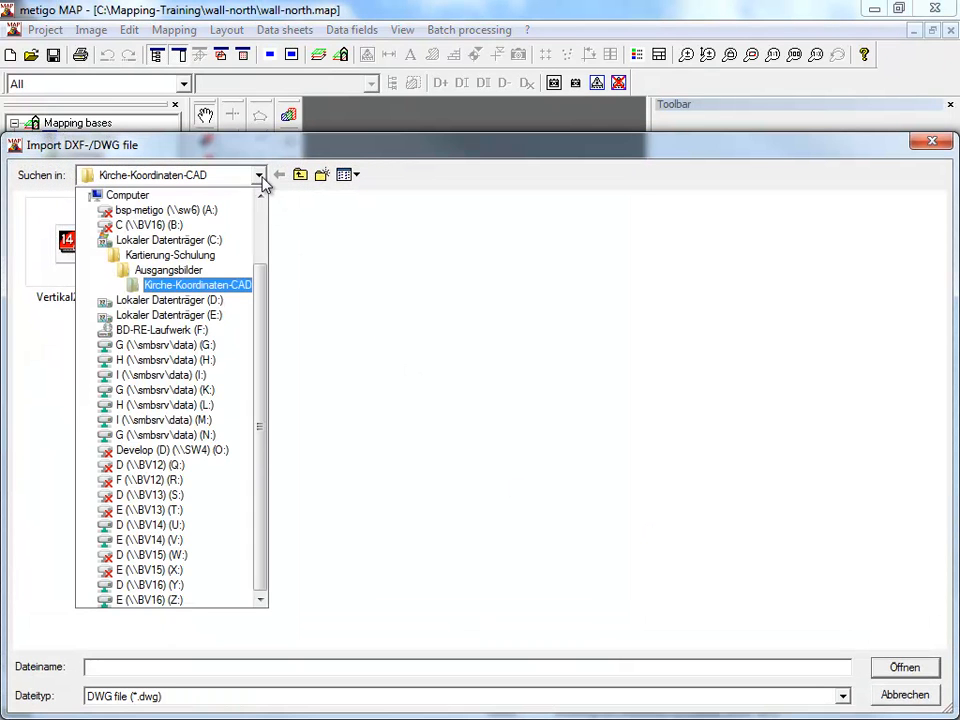
{"action": "left_click", "coordinate": [192, 242]}
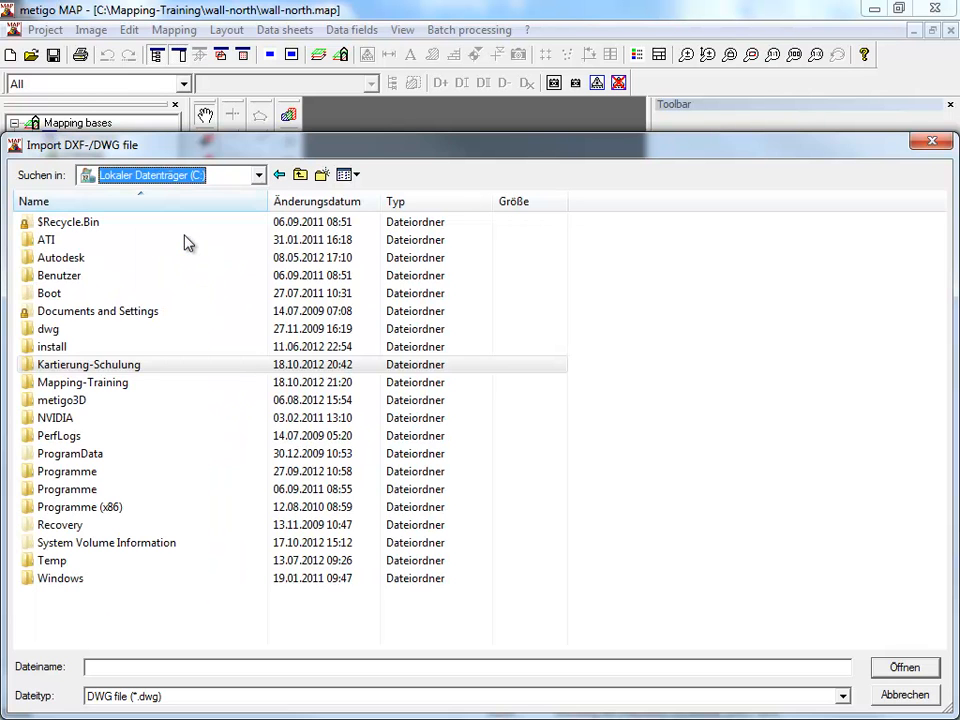
{"action": "double_click", "coordinate": [108, 381]}
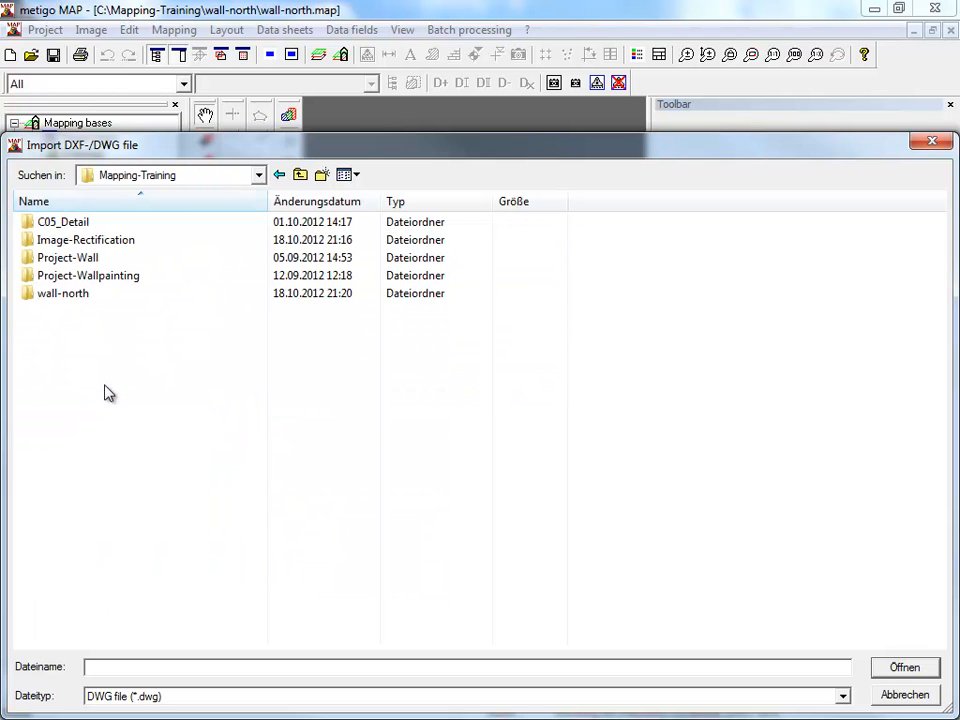
{"action": "double_click", "coordinate": [94, 242]}
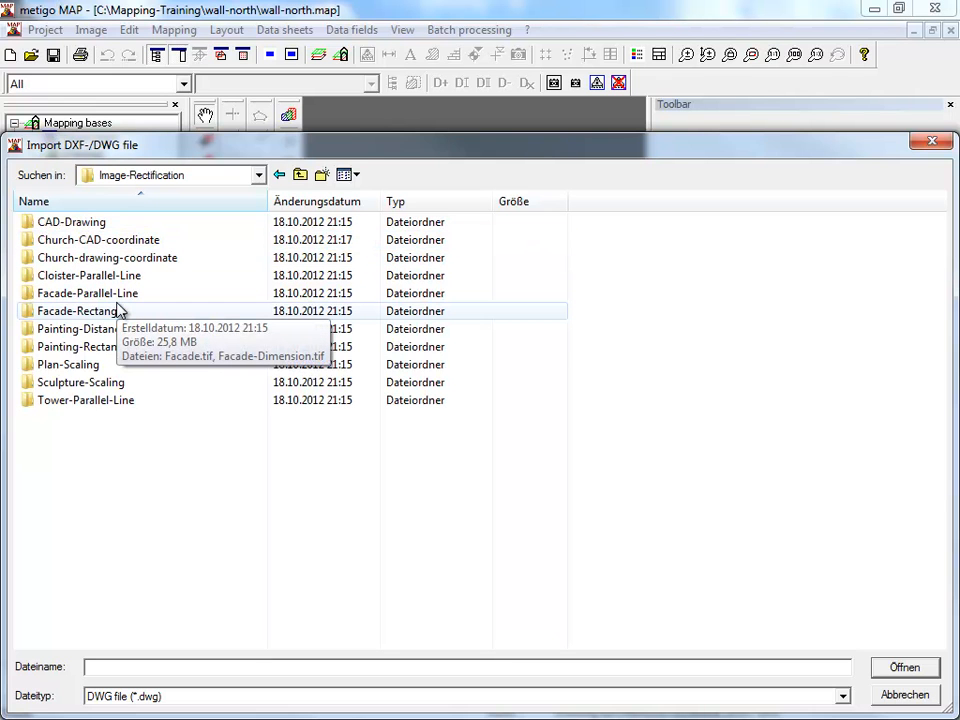
{"action": "double_click", "coordinate": [118, 249]}
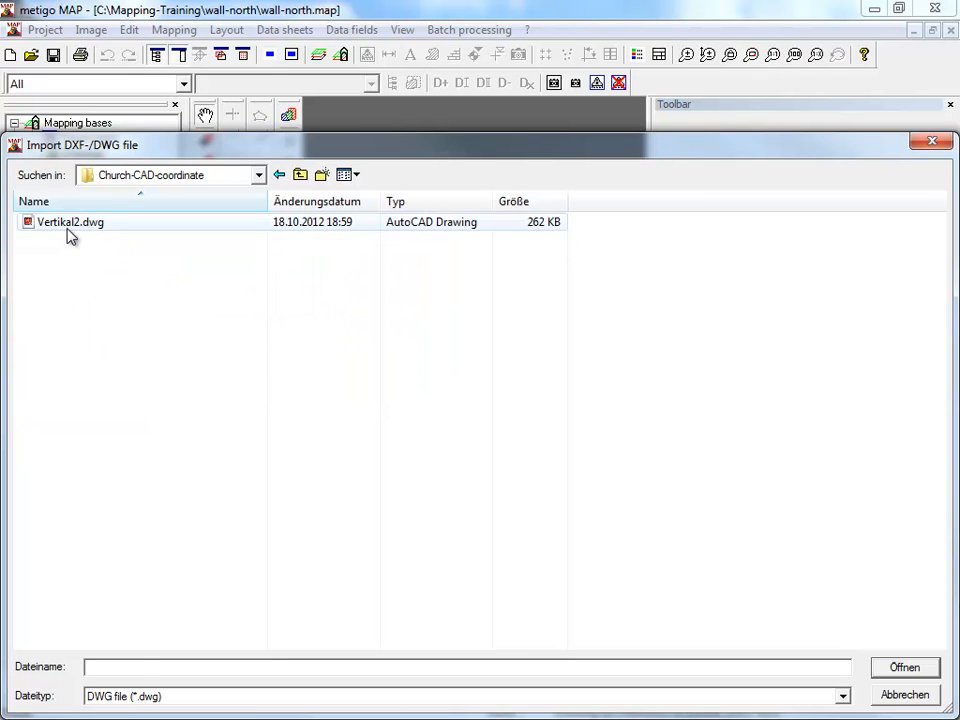
{"action": "left_click", "coordinate": [70, 228]}
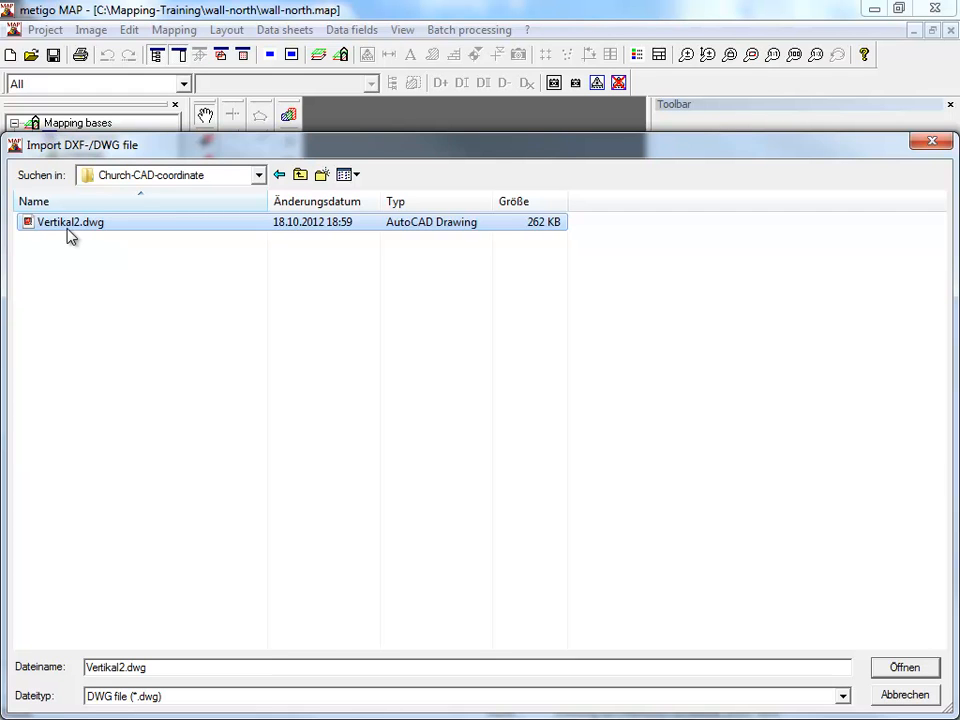
{"action": "left_click", "coordinate": [916, 673]}
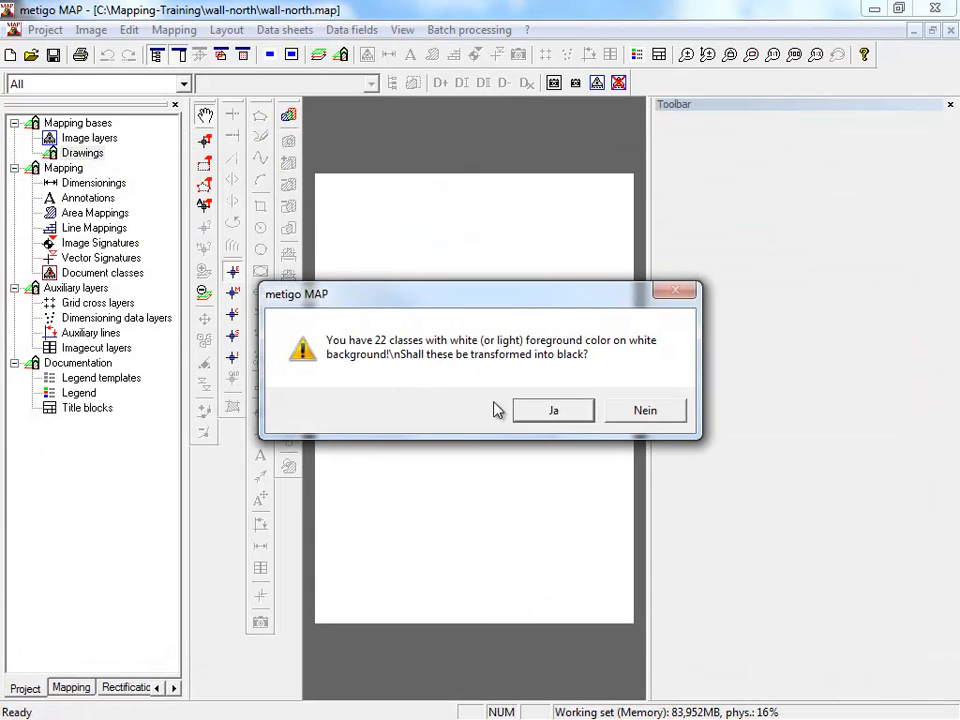
- Convert the light-coloured classes to black, preview the DWG data, and import the drawing with the paper range adjusted
{"action": "left_click", "coordinate": [533, 414]}
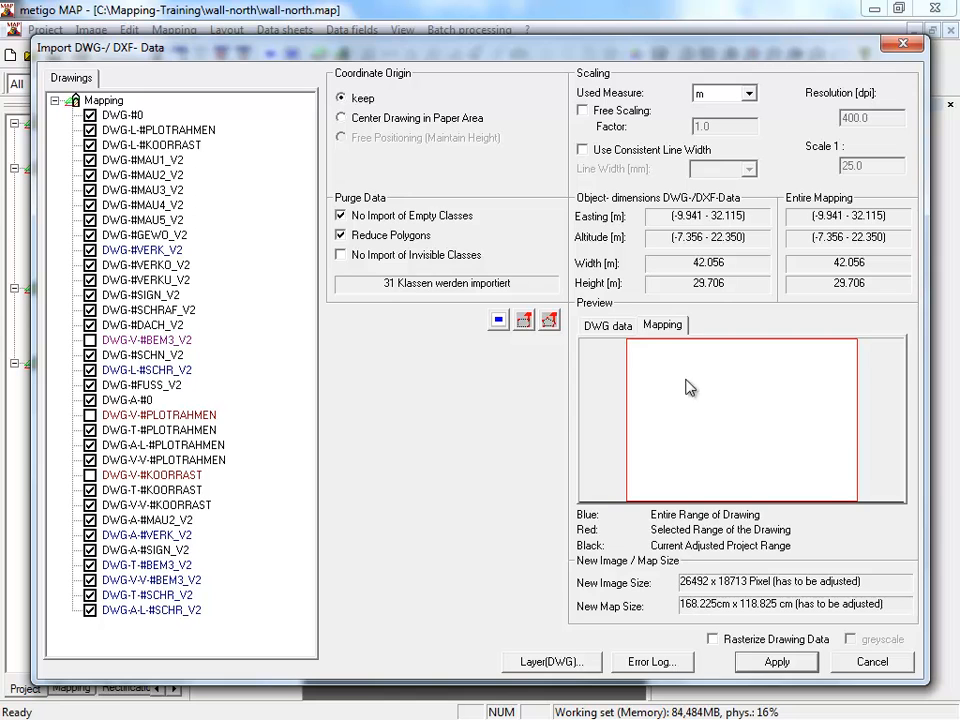
{"action": "left_click", "coordinate": [615, 333]}
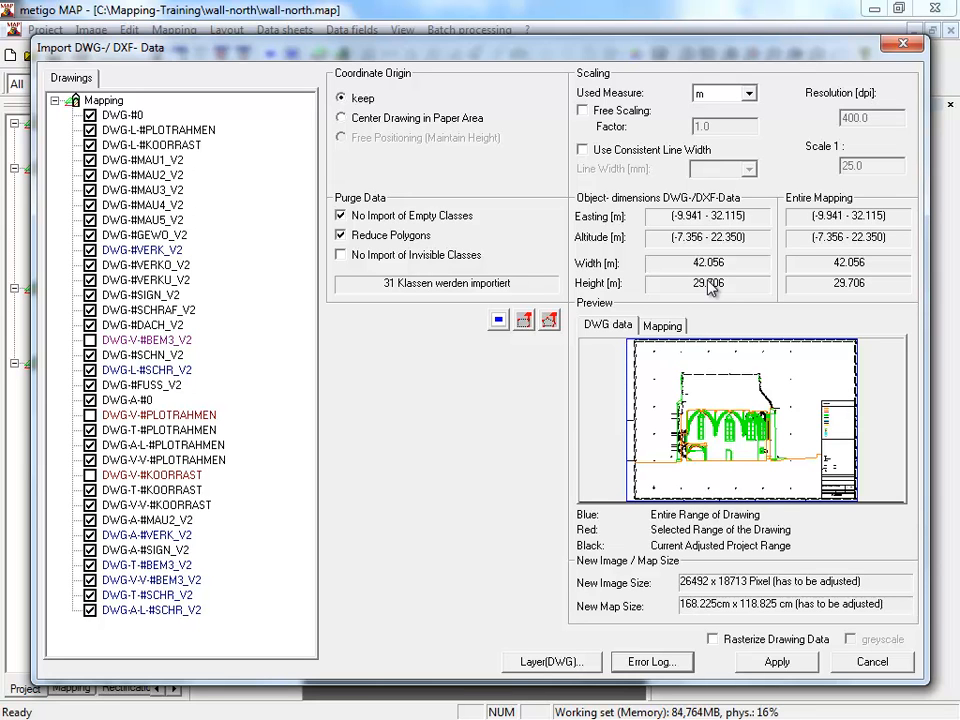
{"action": "left_click", "coordinate": [775, 662]}
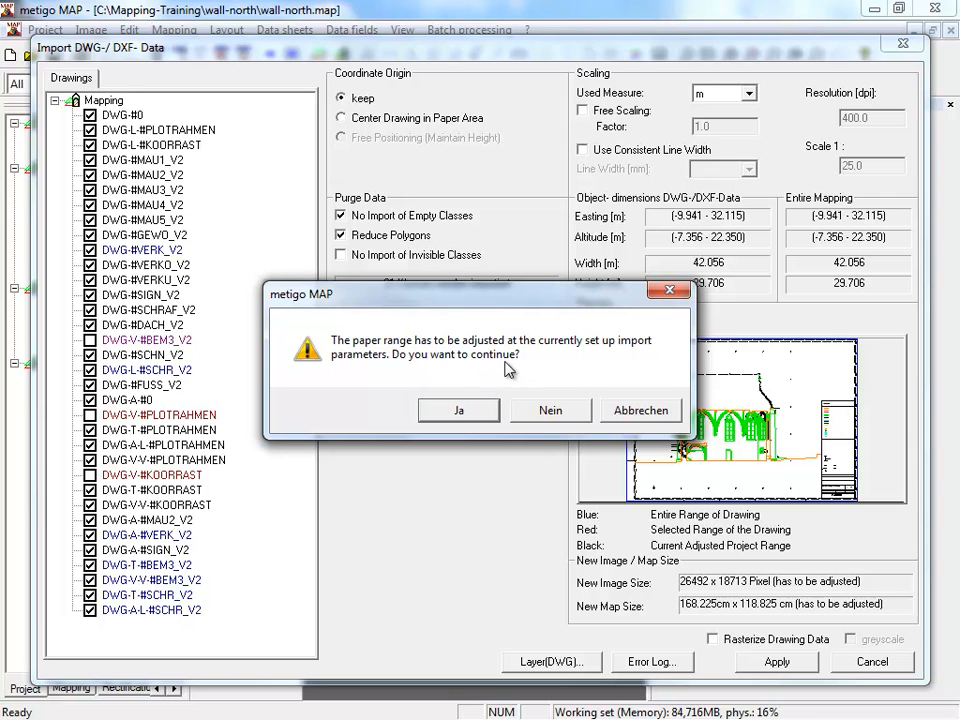
{"action": "left_click", "coordinate": [460, 411]}
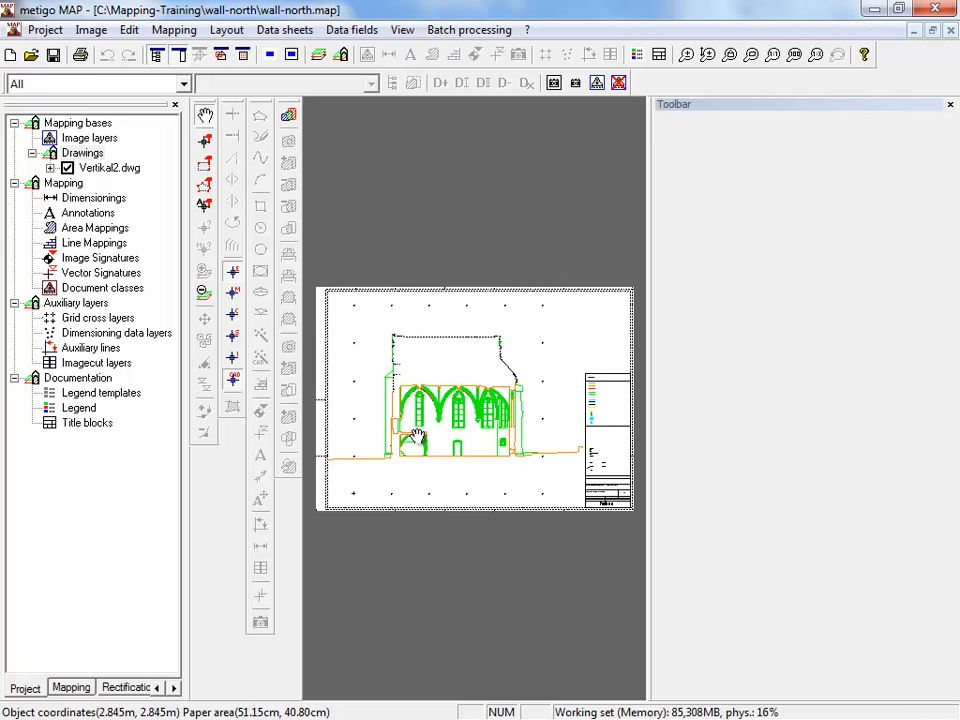
- Examine the imported church drawing up close around the lower arch and the window above it
{"action": "scroll", "coordinate": [405, 415], "scroll_direction": "up", "scroll_amount": 3}
{"action": "scroll", "coordinate": [445, 441], "scroll_direction": "up", "scroll_amount": 2}
{"action": "scroll", "coordinate": [461, 330], "scroll_direction": "down", "scroll_amount": 3}
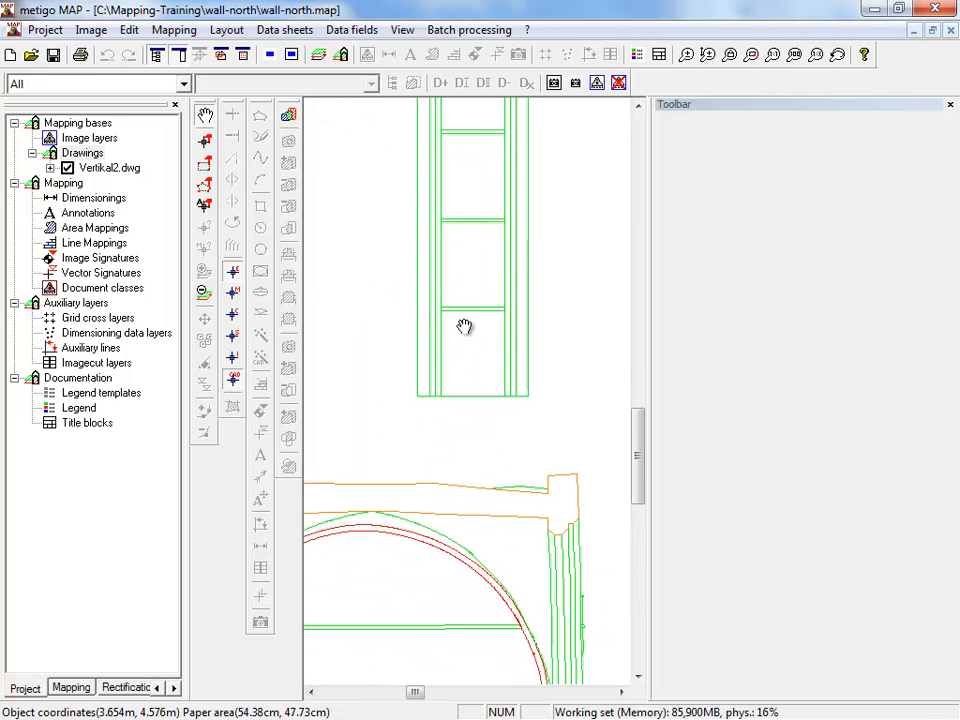
{"action": "scroll", "coordinate": [464, 408], "scroll_direction": "up", "scroll_amount": 2}
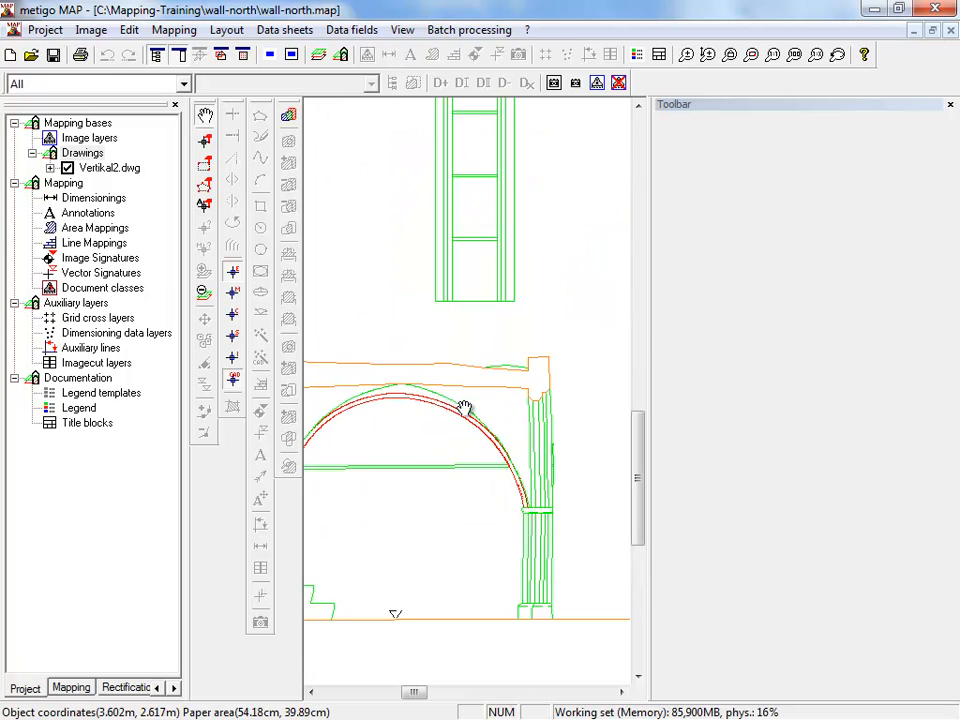
{"action": "scroll", "coordinate": [465, 408], "scroll_direction": "down", "scroll_amount": 2}
{"action": "left_click_drag", "start_coordinate": [461, 411], "coordinate": [510, 354]}
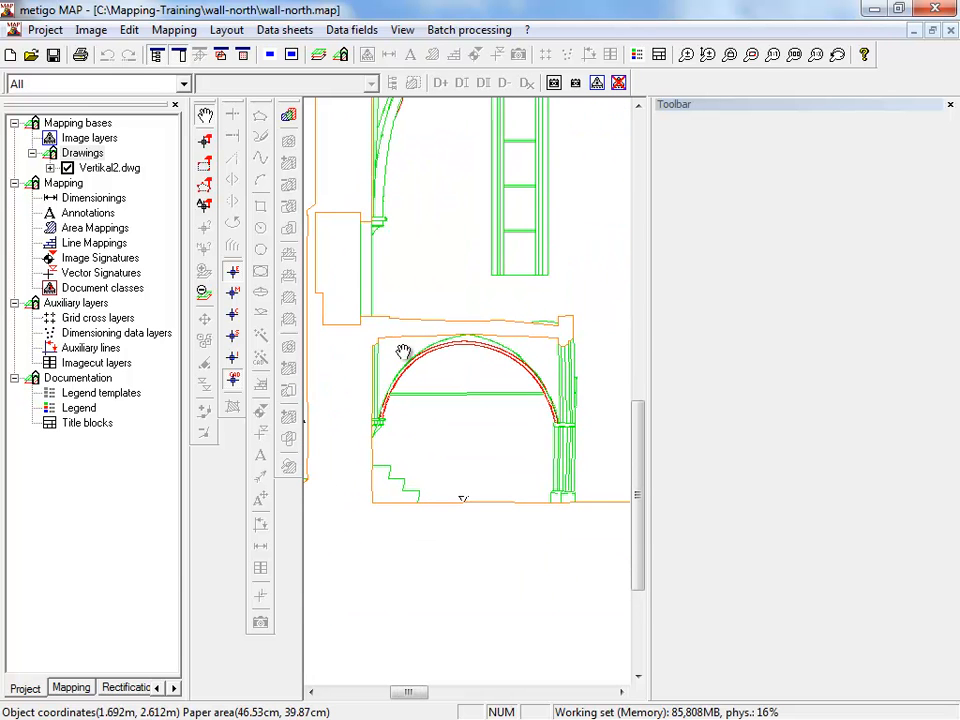
{"action": "scroll", "coordinate": [432, 349], "scroll_direction": "up", "scroll_amount": 1}
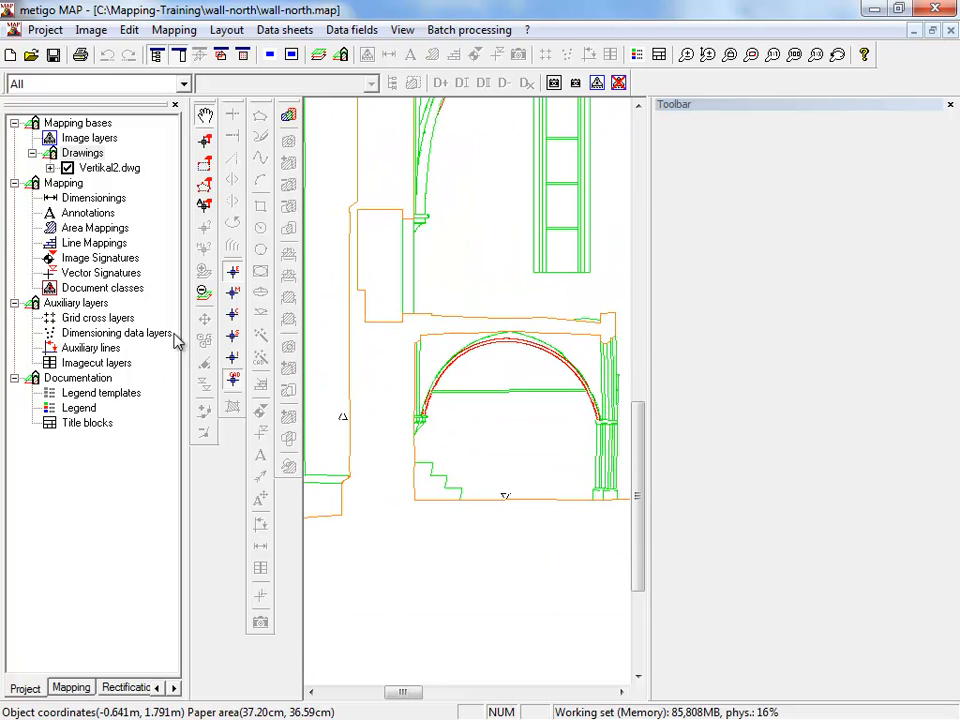
- In the class management of Vertikal2.dwg, set the line colour of class DWG-#MAU1_V2 to black_
{"action": "left_click", "coordinate": [116, 169]}
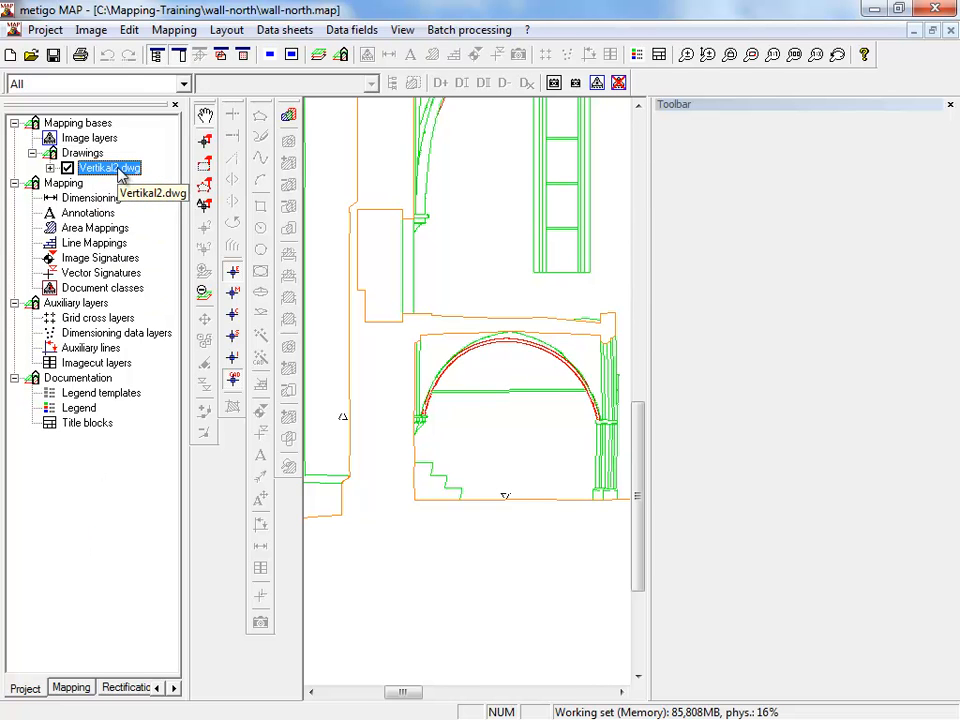
{"action": "right_click", "coordinate": [121, 176]}
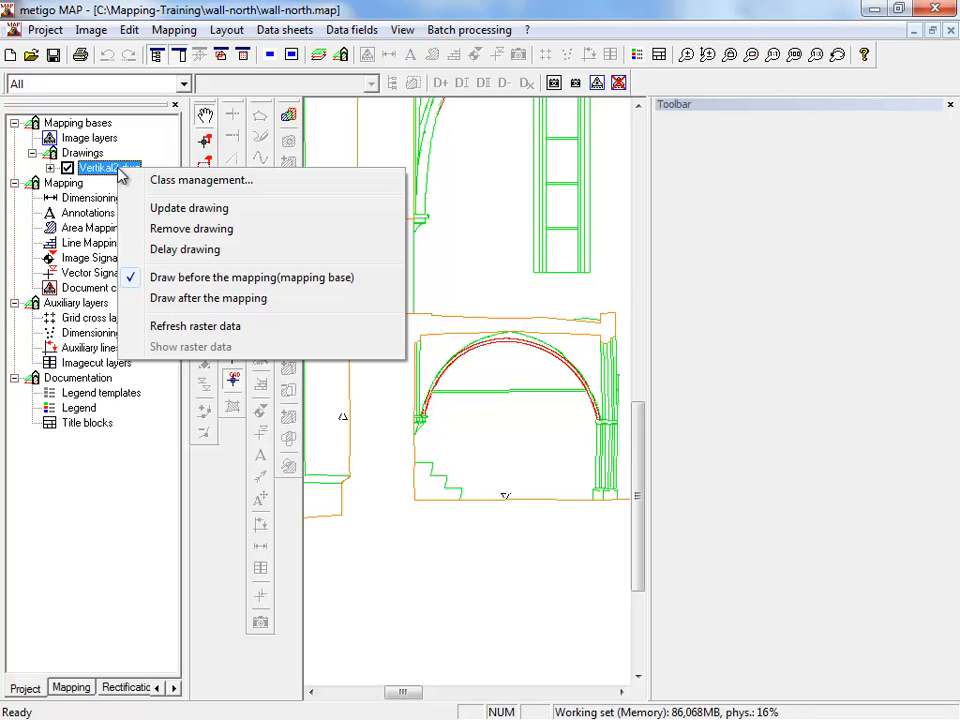
{"action": "left_click", "coordinate": [163, 186]}
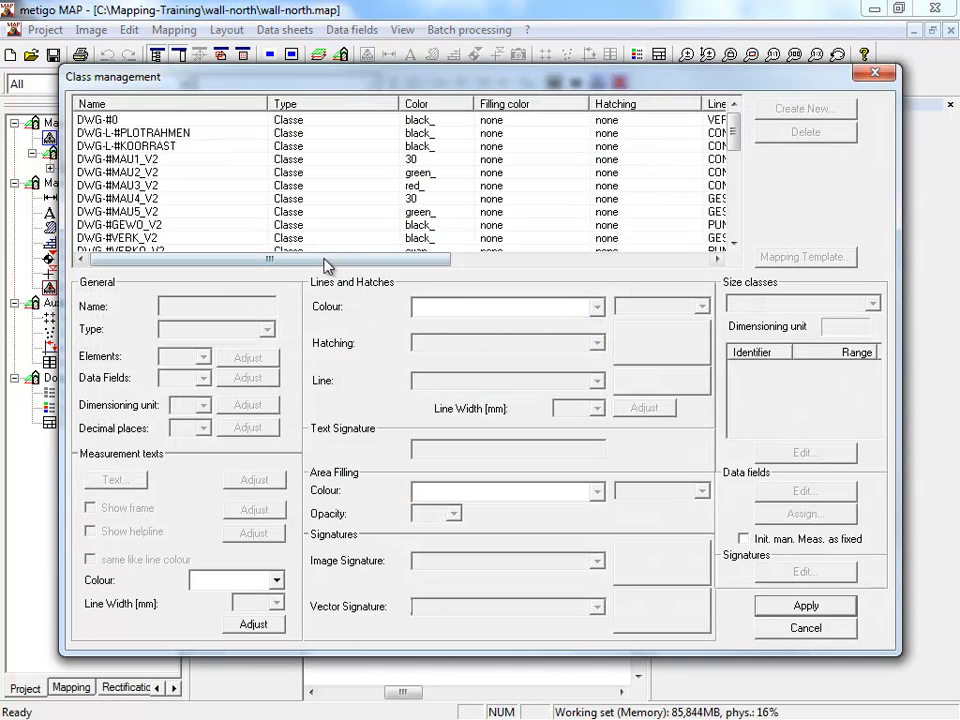
{"action": "left_click", "coordinate": [313, 204]}
{"action": "left_click", "coordinate": [300, 185]}
{"action": "left_click", "coordinate": [300, 172]}
{"action": "left_click", "coordinate": [300, 159]}
{"action": "left_click", "coordinate": [300, 146]}
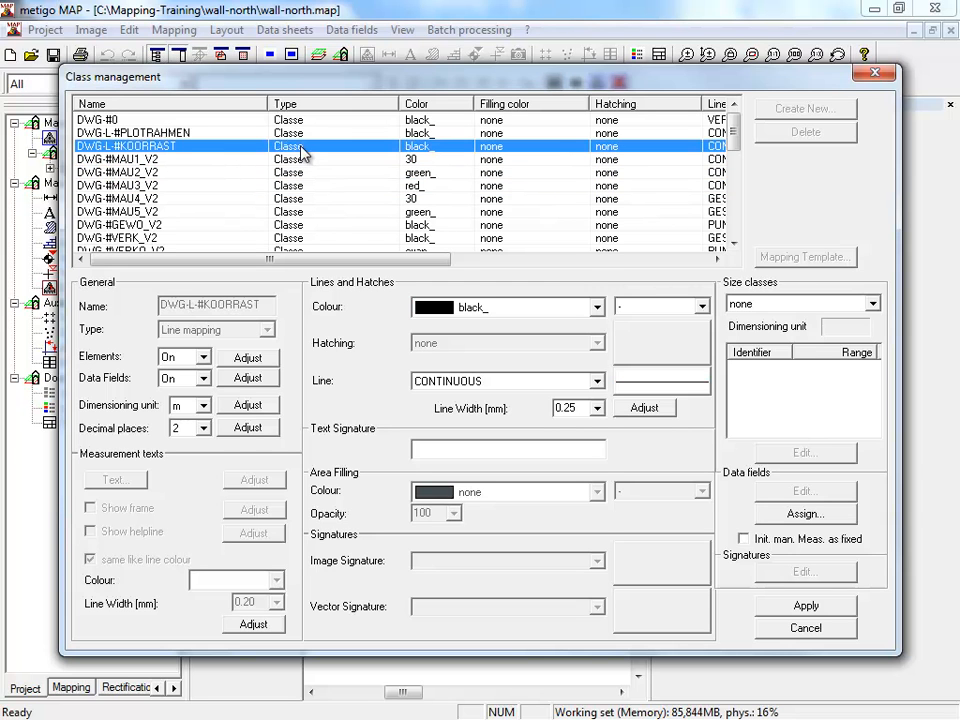
{"action": "left_click", "coordinate": [275, 159]}
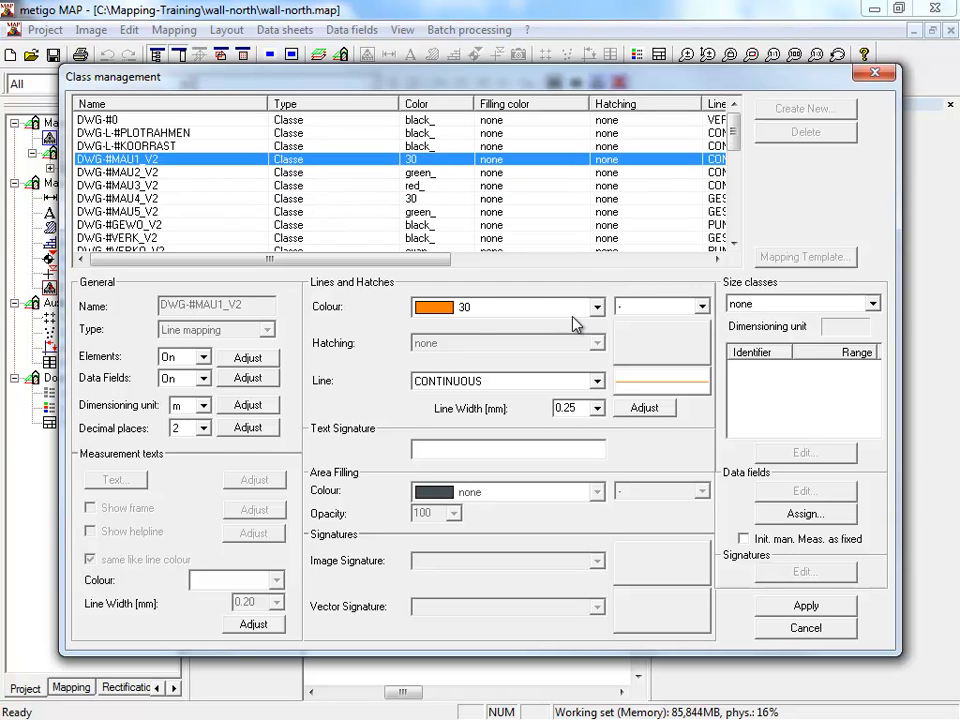
{"action": "left_click", "coordinate": [575, 309]}
{"action": "left_click", "coordinate": [540, 402]}
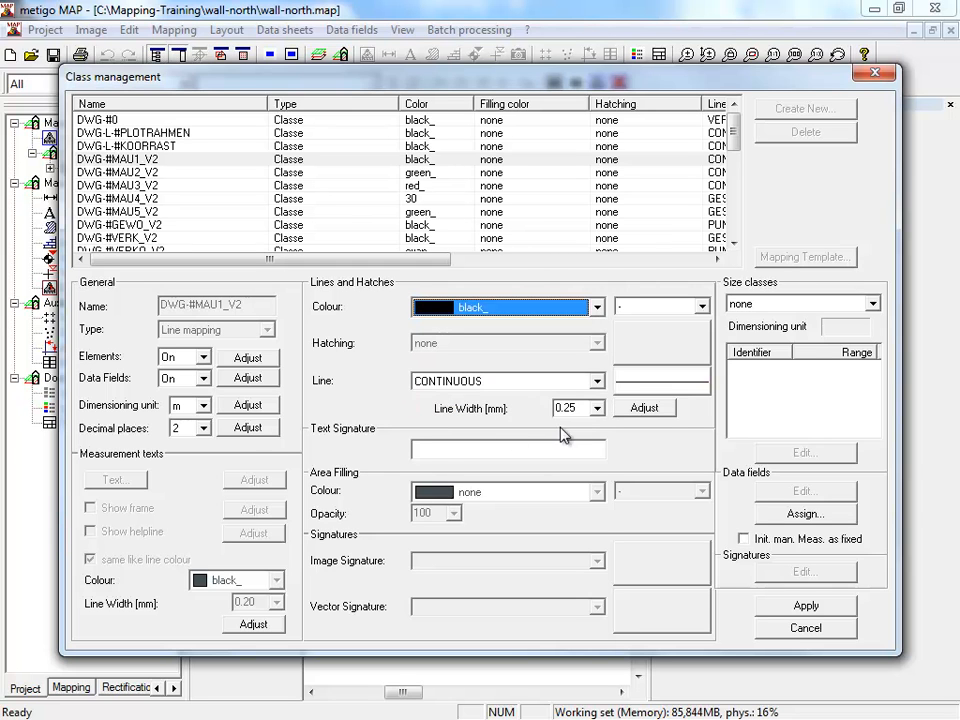
- Set the line width of DWG-#MAU1_V2 to 0.15 mm without transferring it to other classes, and apply the class changes
{"action": "left_click", "coordinate": [597, 408]}
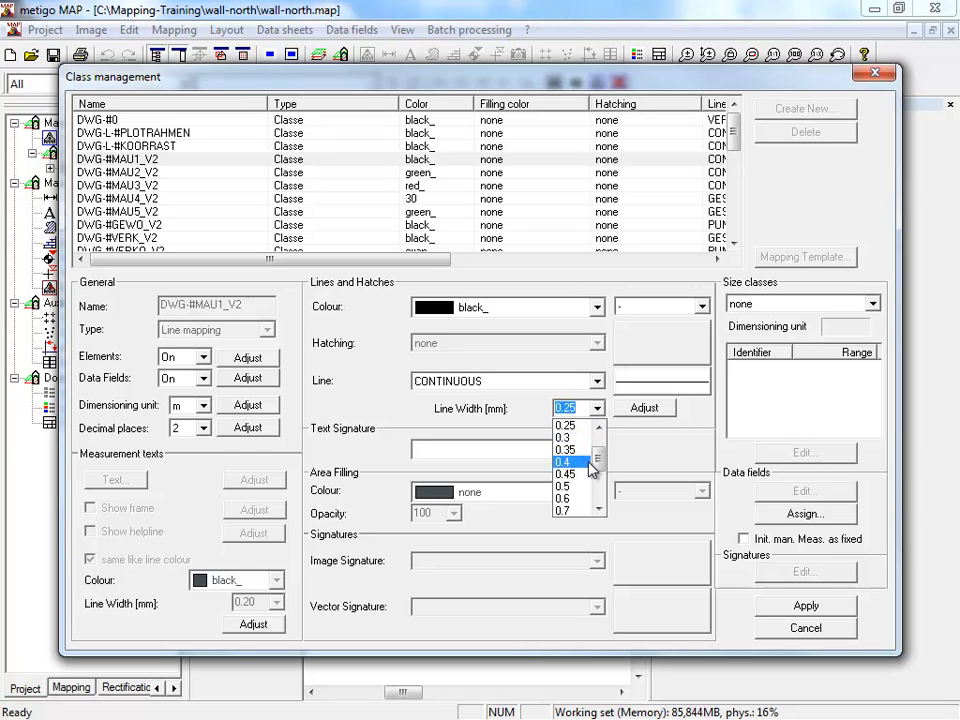
{"action": "scroll", "coordinate": [600, 447], "scroll_direction": "up", "scroll_amount": 1}
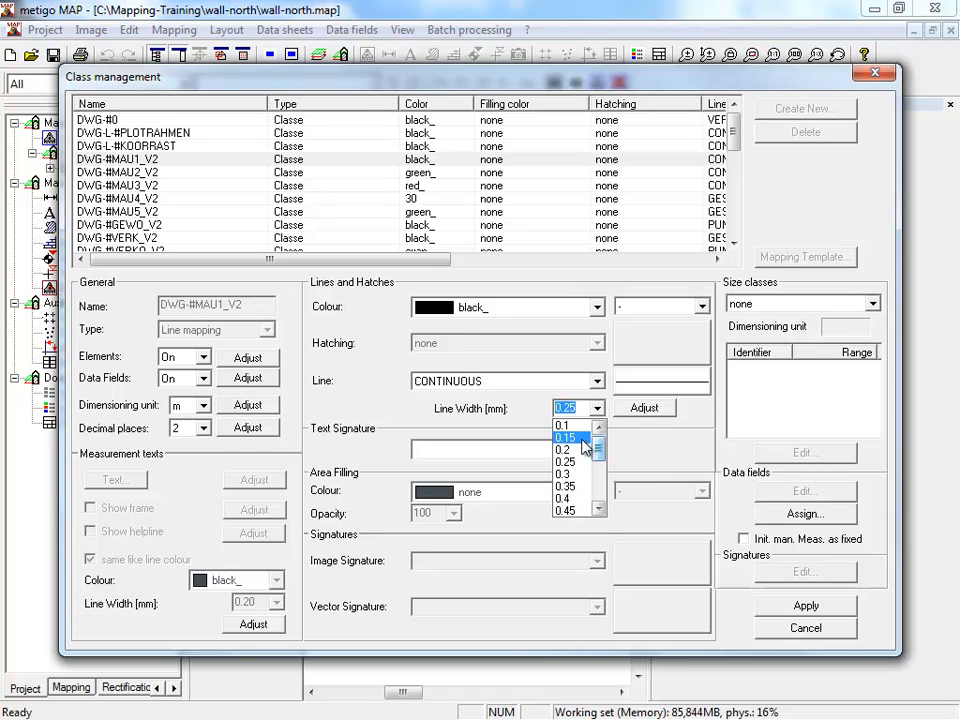
{"action": "left_click", "coordinate": [578, 437]}
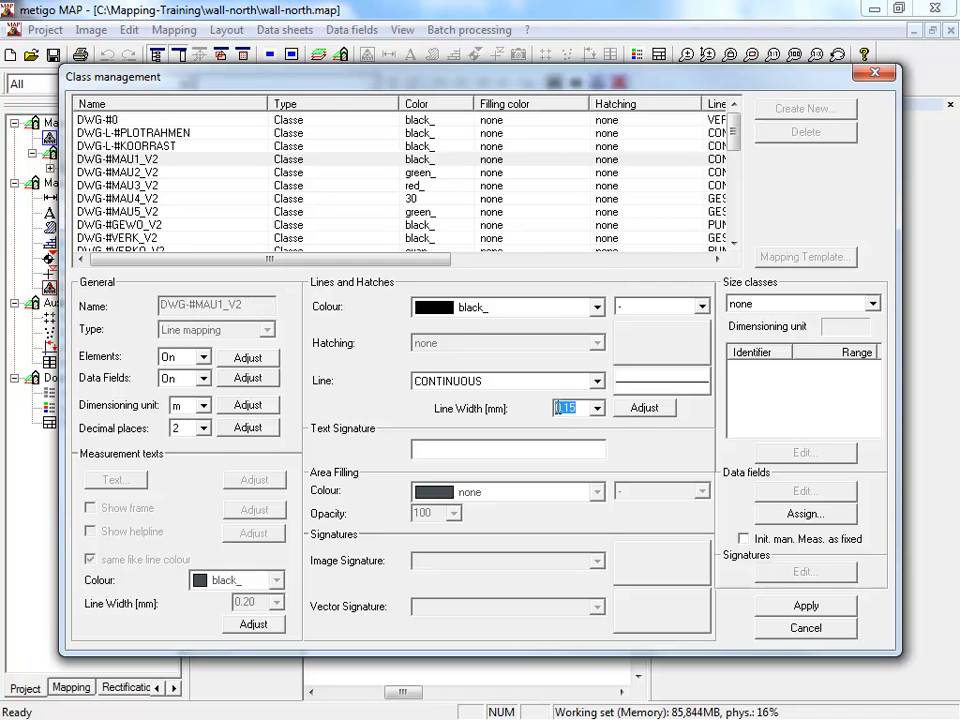
{"action": "left_click", "coordinate": [636, 411]}
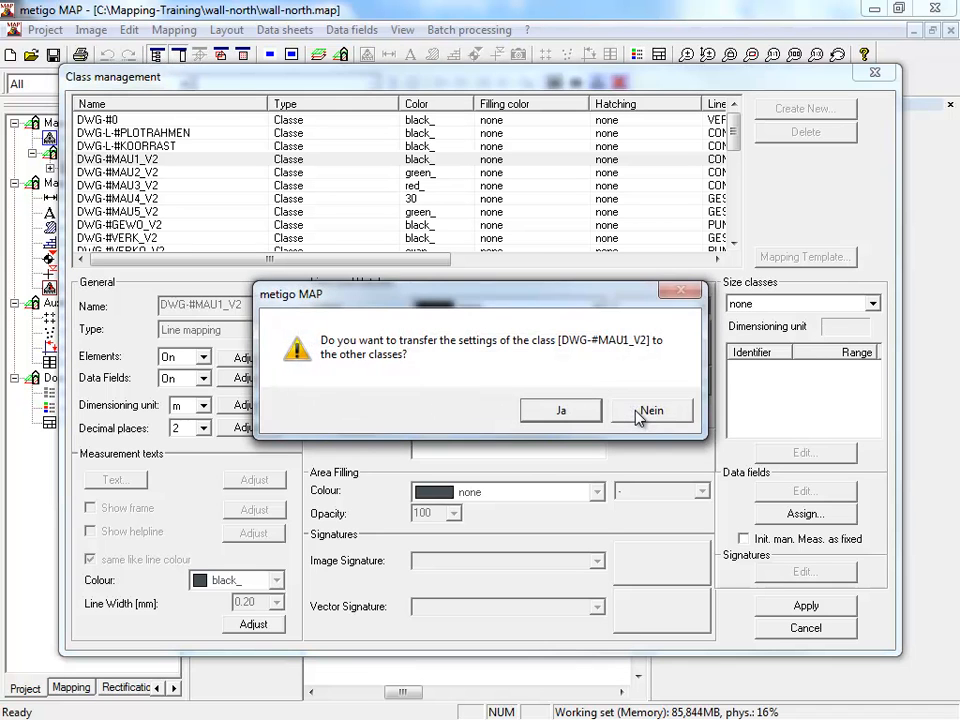
{"action": "left_click", "coordinate": [648, 411]}
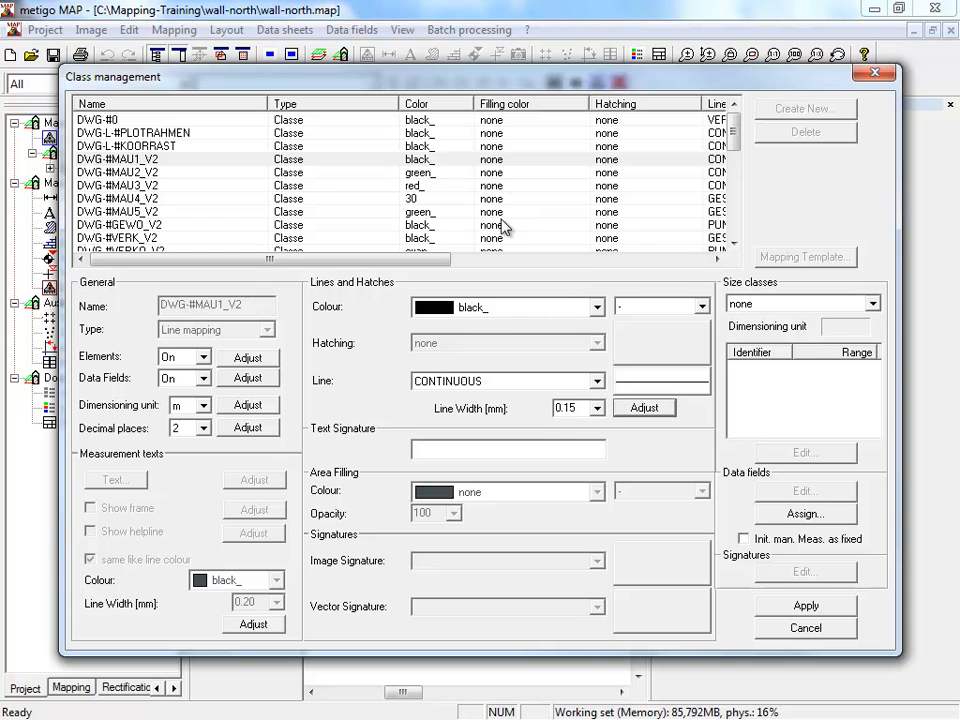
{"action": "left_click", "coordinate": [803, 606]}
- Inspect the modified outlines in the drawing from the lower arch across to the tracery windows and the door
{"action": "scroll", "coordinate": [557, 450], "scroll_direction": "up", "scroll_amount": 2}
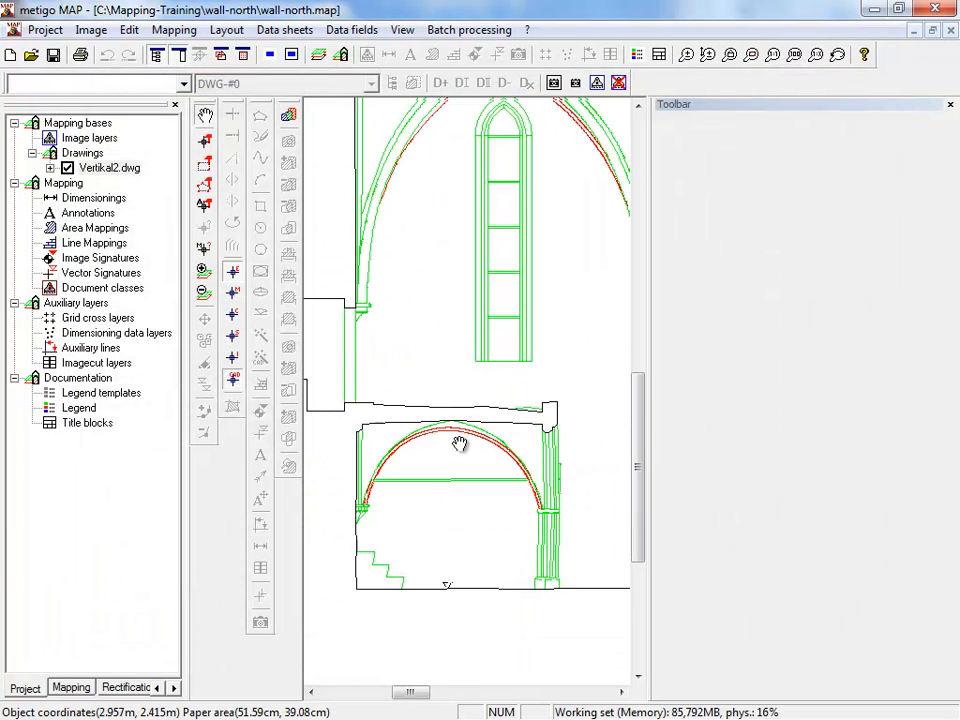
{"action": "scroll", "coordinate": [550, 438], "scroll_direction": "up", "scroll_amount": 1}
{"action": "scroll", "coordinate": [550, 438], "scroll_direction": "down", "scroll_amount": 3}
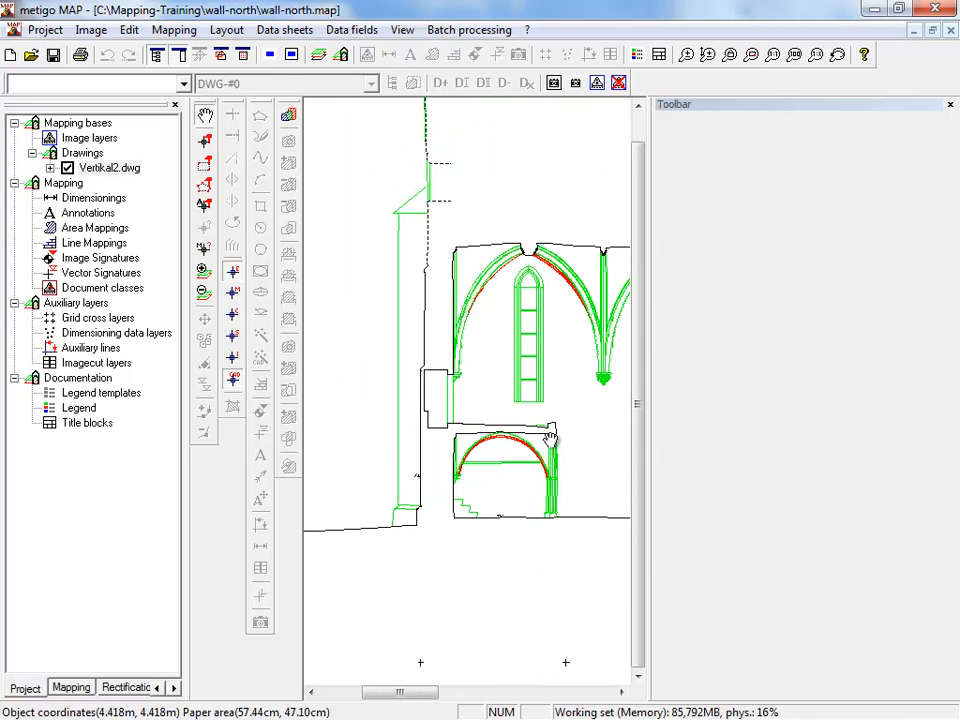
{"action": "left_click_drag", "start_coordinate": [632, 417], "coordinate": [491, 420]}
{"action": "scroll", "coordinate": [493, 486], "scroll_direction": "up", "scroll_amount": 1}
{"action": "left_click_drag", "start_coordinate": [493, 488], "coordinate": [509, 367]}
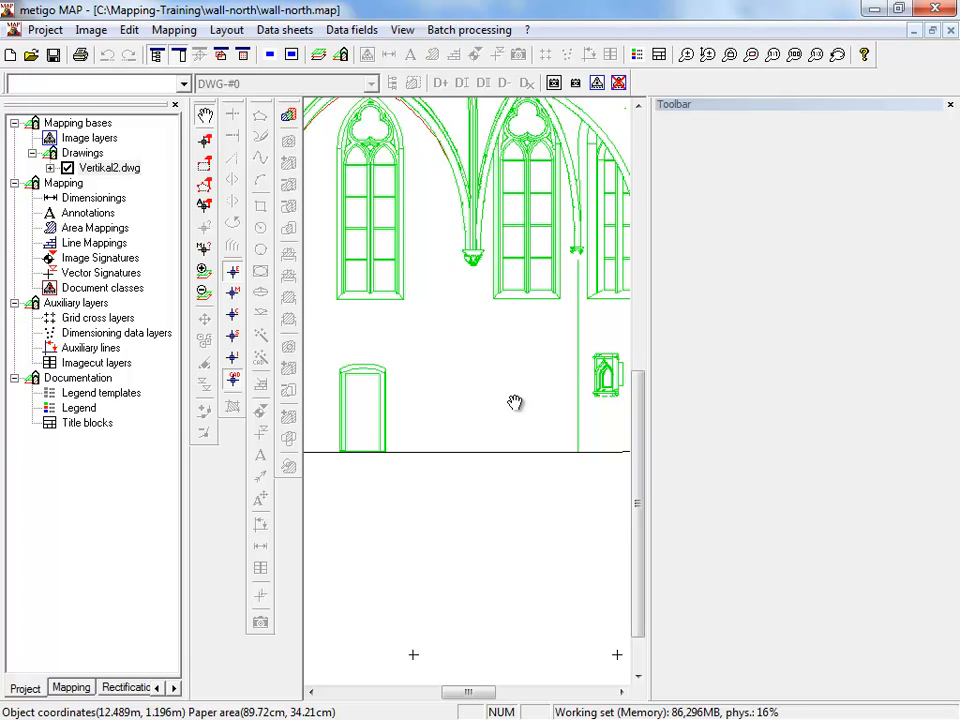
- Create a new dimensioning data layer named controlpoints among the auxiliary layers
{"action": "left_click", "coordinate": [70, 304]}
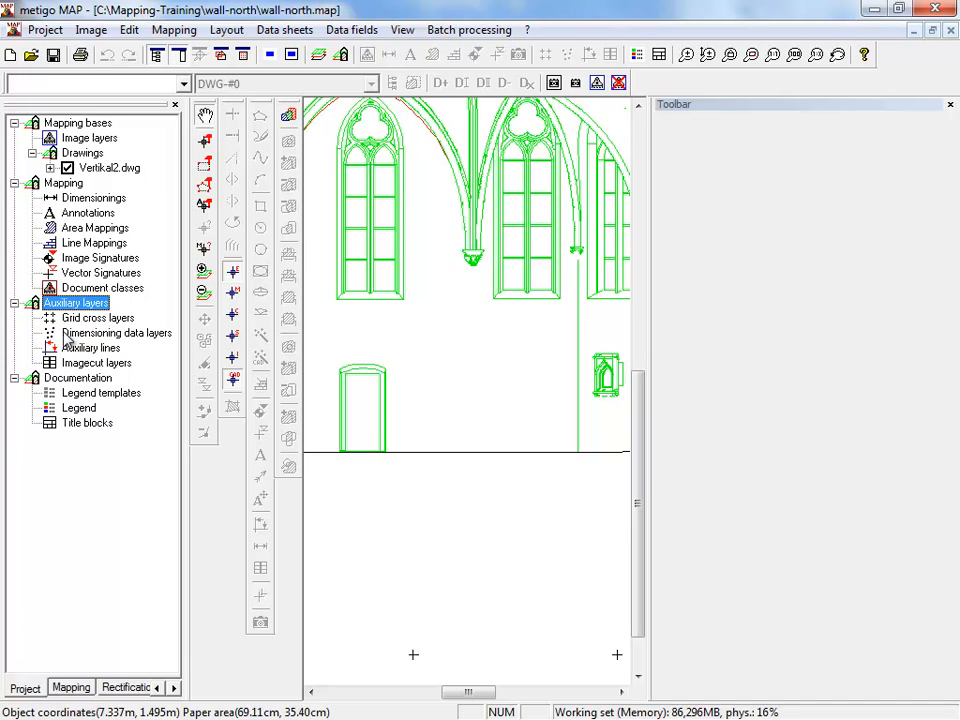
{"action": "left_click", "coordinate": [123, 339]}
{"action": "right_click", "coordinate": [125, 344]}
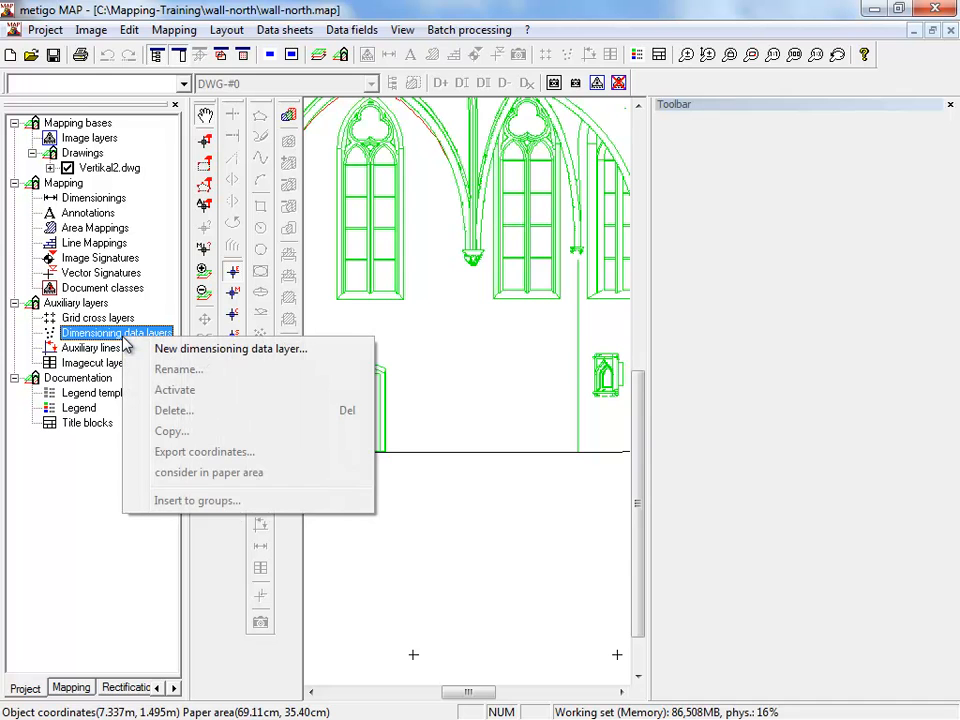
{"action": "left_click", "coordinate": [190, 350]}
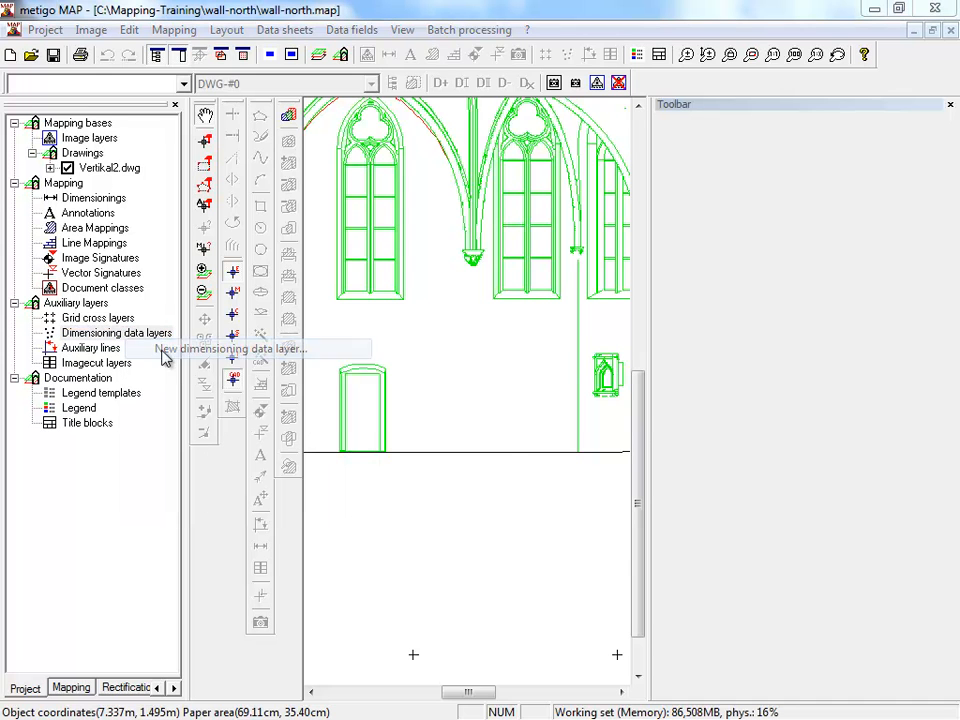
{"action": "type", "text": "contro"}
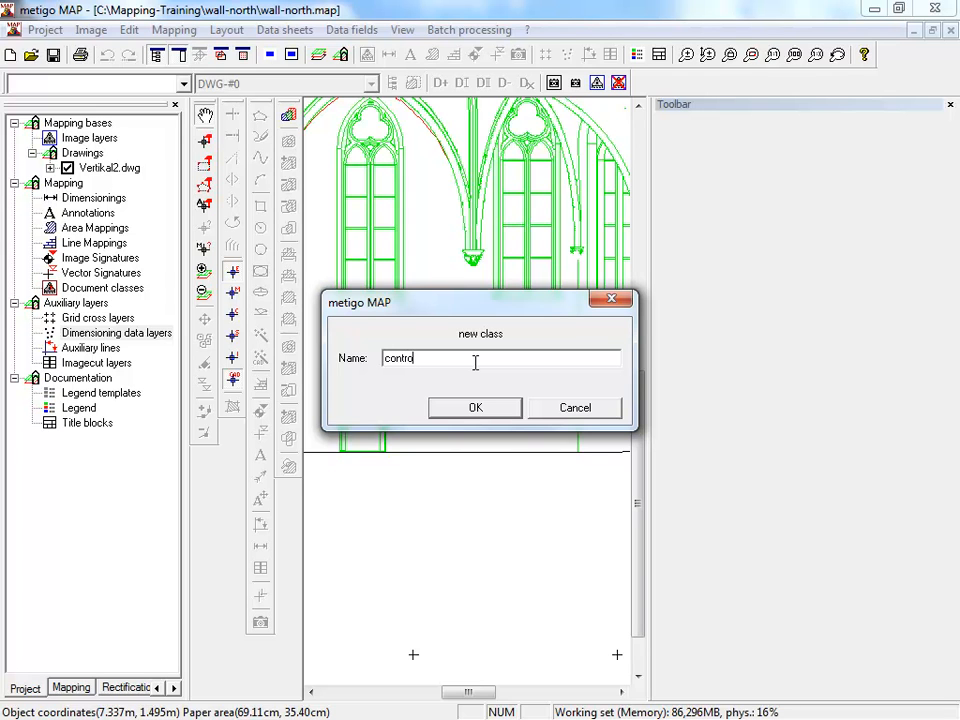
{"action": "type", "text": "lpoints"}
{"action": "left_click", "coordinate": [462, 407]}
- Add a control point with ID 1000 at the door frame's lower right corner, snapped to the CAD line end just above the floor line
{"action": "left_click_drag", "start_coordinate": [484, 420], "coordinate": [448, 384]}
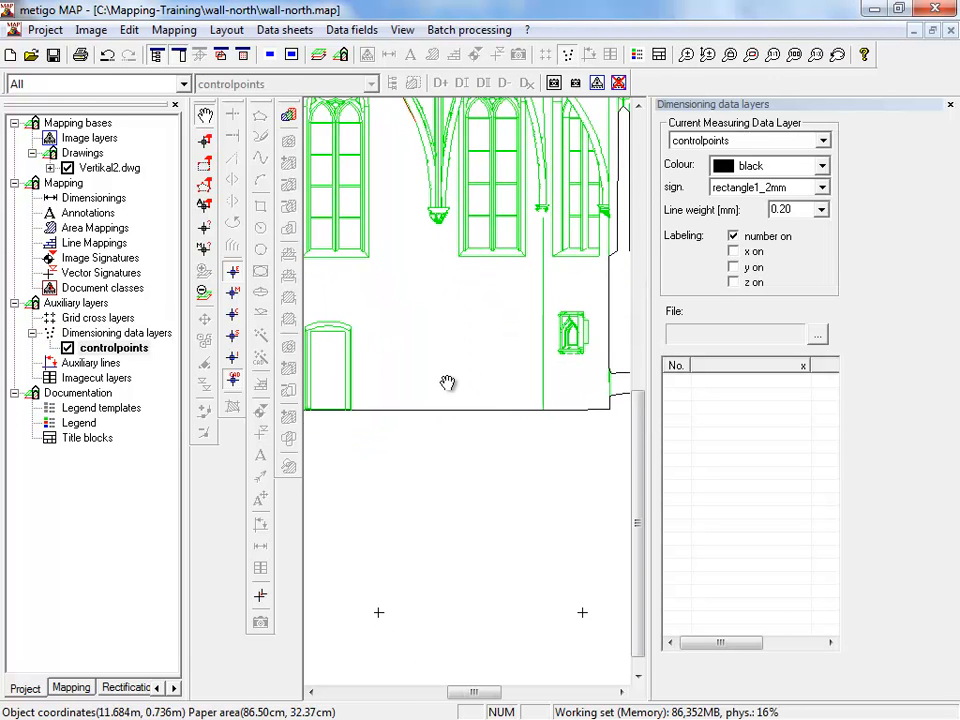
{"action": "mouse_move", "coordinate": [375, 392]}
{"action": "left_mouse_down"}
{"action": "mouse_move", "coordinate": [410, 372]}
{"action": "mouse_move", "coordinate": [410, 346]}
{"action": "left_mouse_up"}
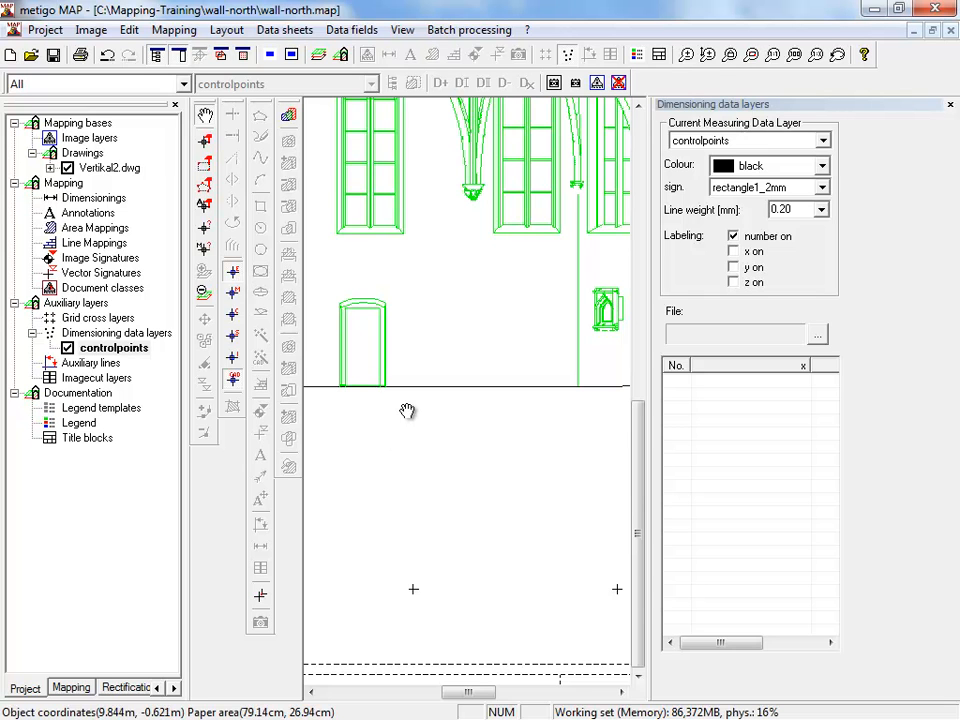
{"action": "scroll", "coordinate": [407, 403], "scroll_direction": "up", "scroll_amount": 5}
{"action": "scroll", "coordinate": [349, 353], "scroll_direction": "up", "scroll_amount": 6}
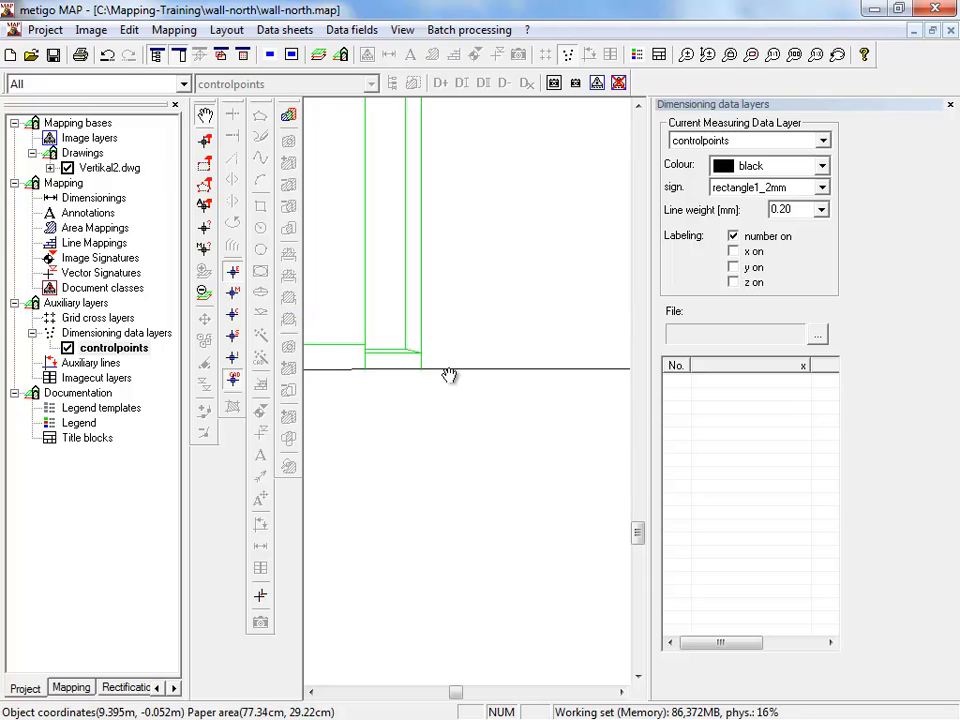
{"action": "left_click", "coordinate": [262, 597]}
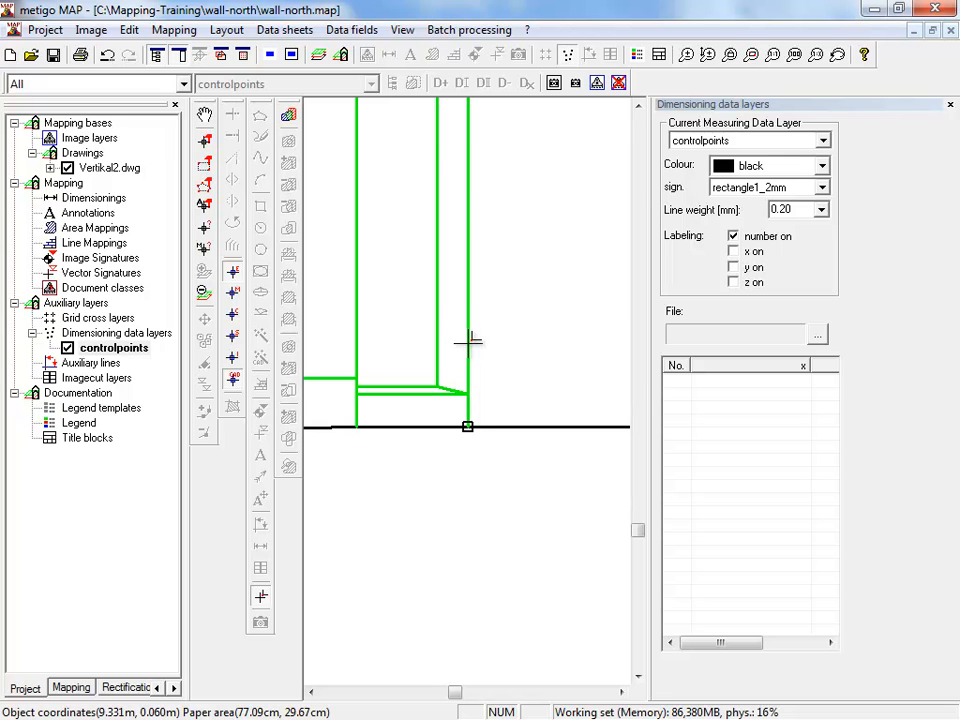
{"action": "left_click", "coordinate": [451, 391]}
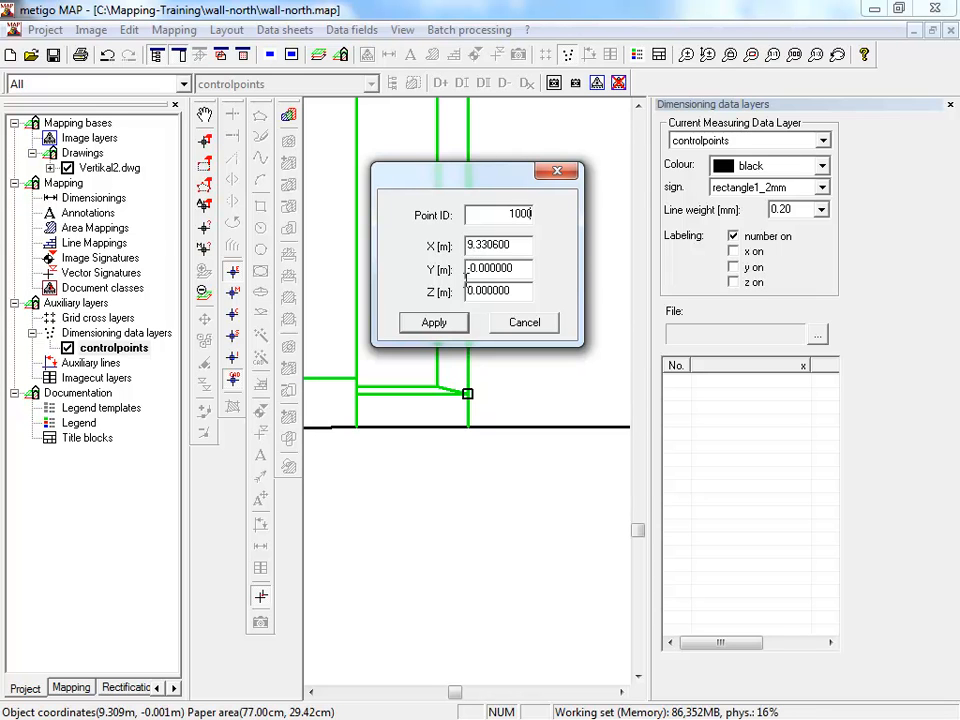
{"action": "left_click", "coordinate": [446, 328]}
{"action": "scroll", "coordinate": [547, 305], "scroll_direction": "down", "scroll_amount": 3}
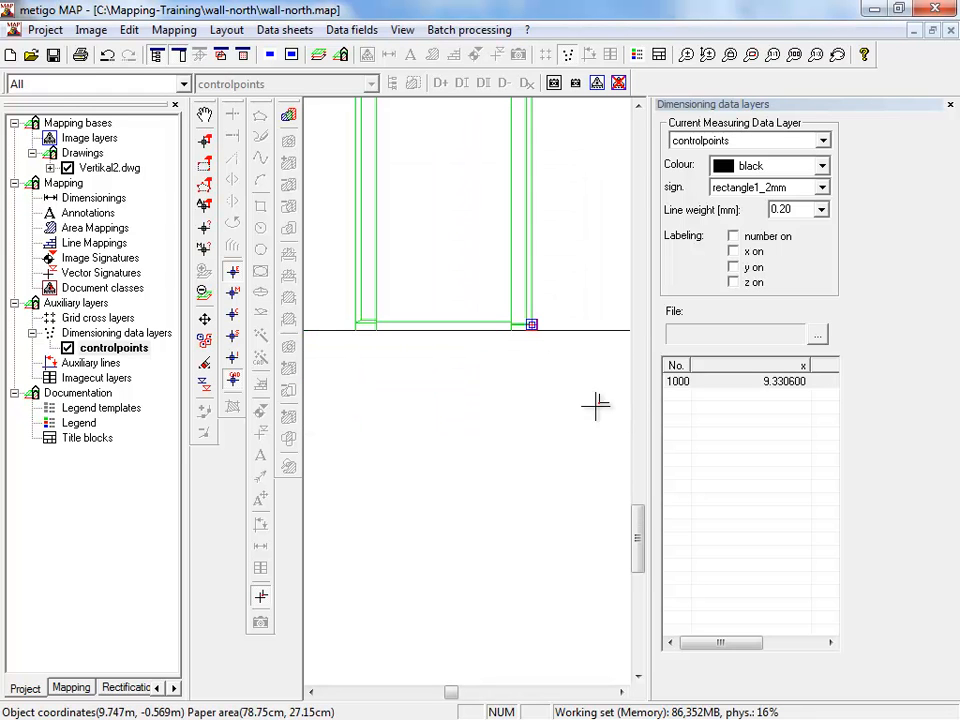
- Turn on number labels for the controlpoints layer and set its colour to blue
{"action": "left_click", "coordinate": [733, 236]}
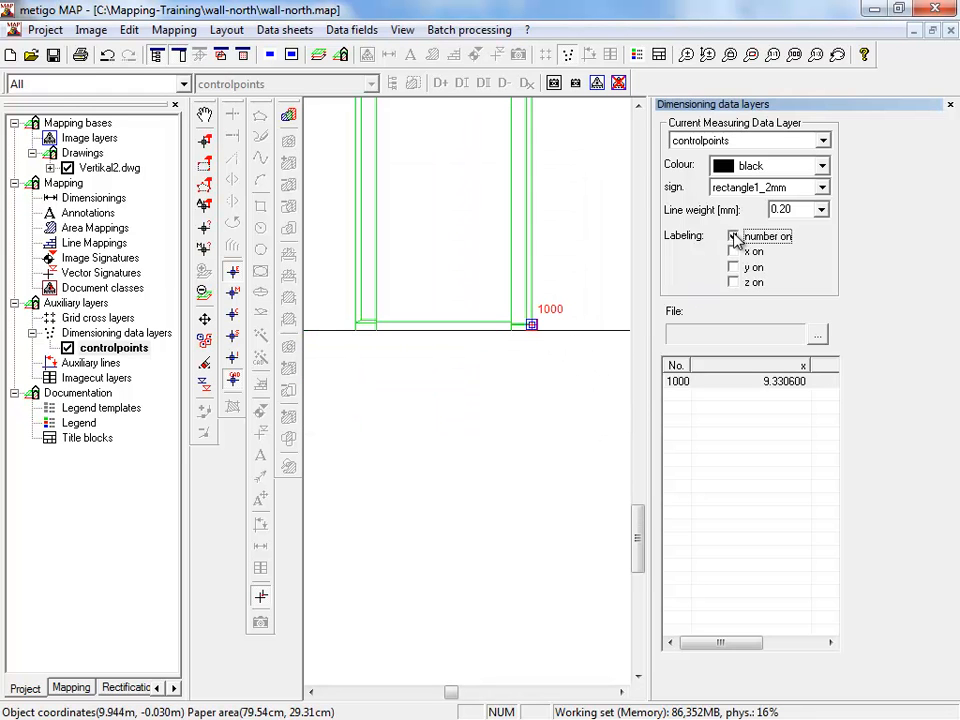
{"action": "left_click", "coordinate": [815, 166]}
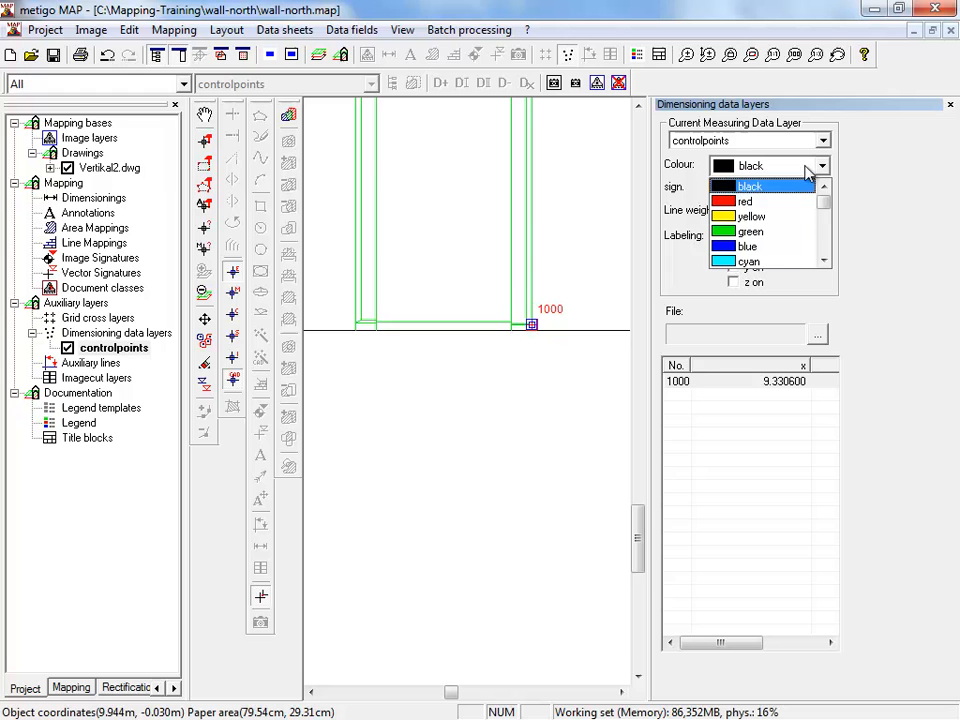
{"action": "left_click", "coordinate": [776, 246]}
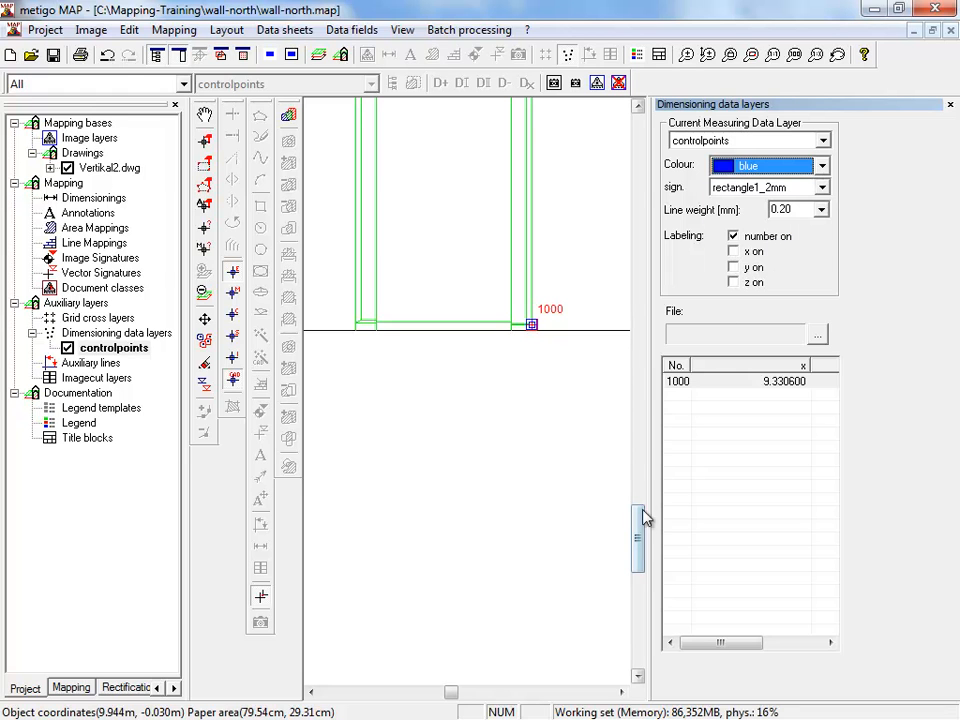
- Add a control point at the upper right corner of the door, where the outer arch meets the frame
{"action": "left_click_drag", "start_coordinate": [638, 515], "coordinate": [638, 472]}
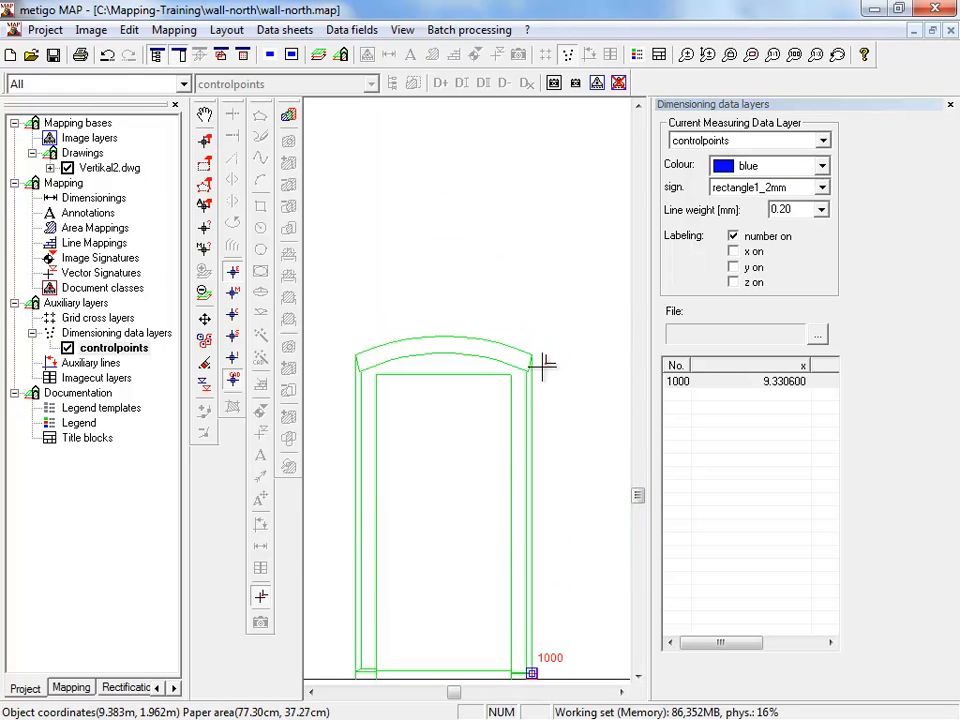
{"action": "scroll", "coordinate": [543, 366], "scroll_direction": "up", "scroll_amount": 3}
{"action": "left_click", "coordinate": [498, 302]}
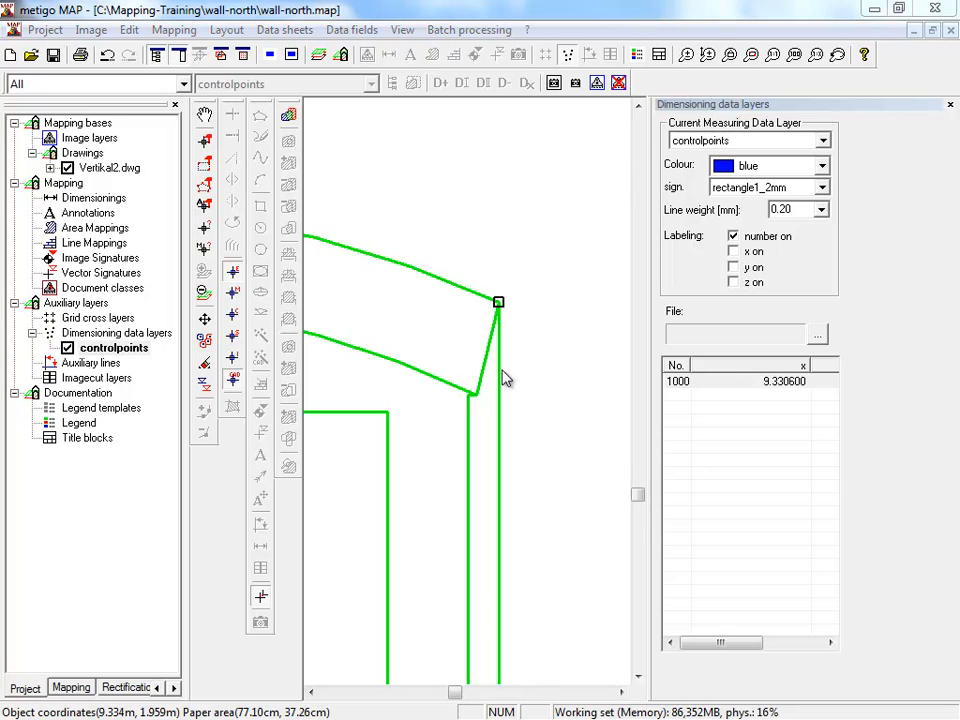
{"action": "left_click", "coordinate": [438, 320]}
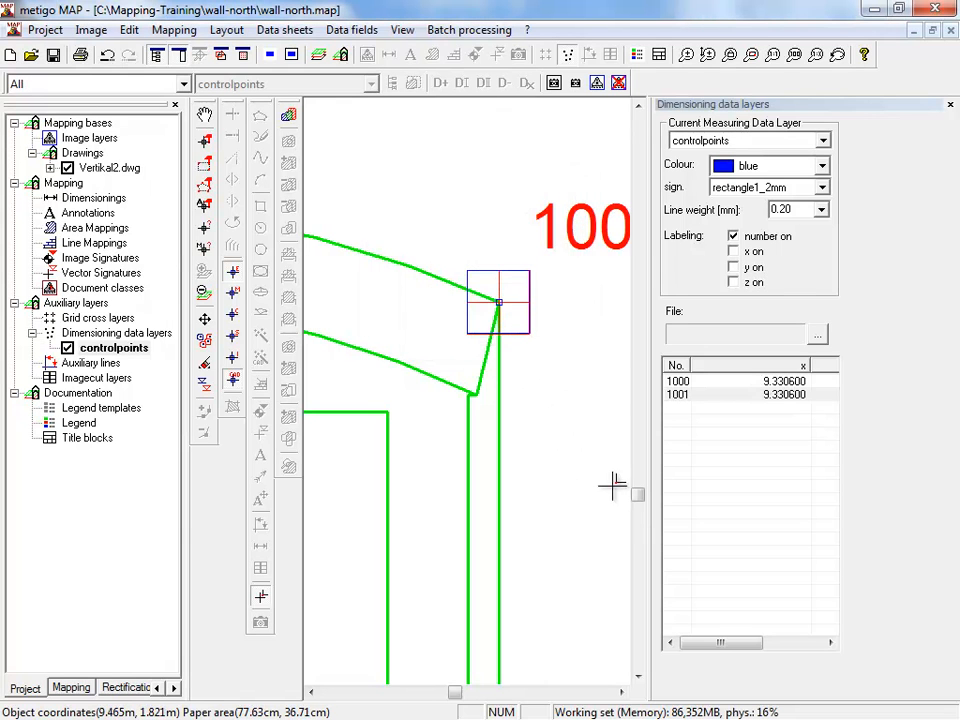
- Add a control point at the lower right outer corner of the window above the door
{"action": "scroll", "coordinate": [610, 410], "scroll_direction": "down", "scroll_amount": 3}
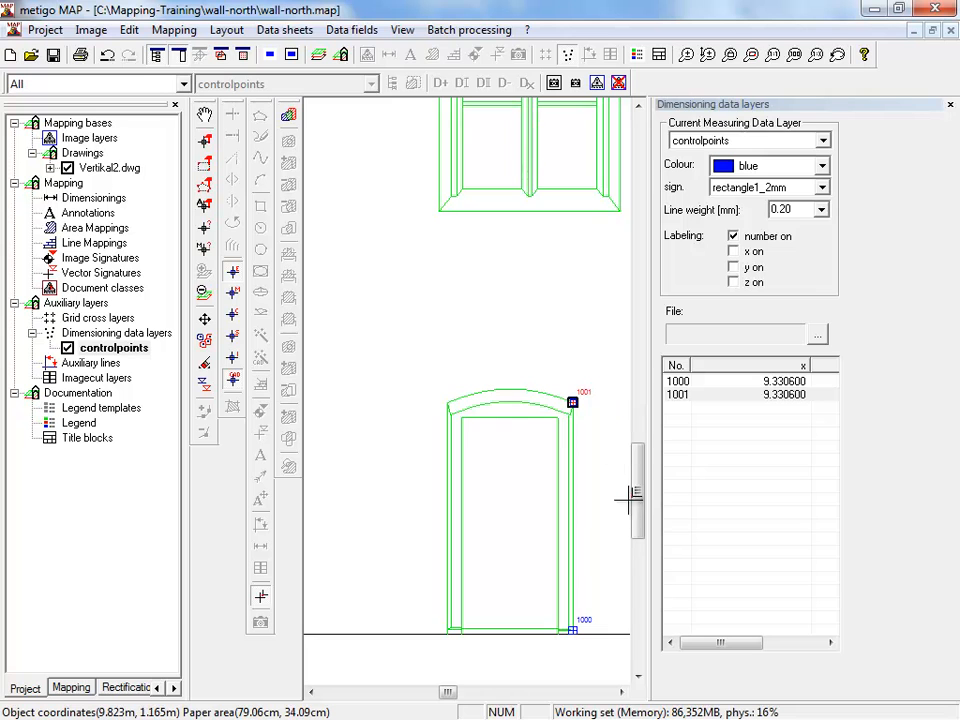
{"action": "mouse_move", "coordinate": [636, 500]}
{"action": "left_mouse_down"}
{"action": "mouse_move", "coordinate": [638, 450]}
{"action": "mouse_move", "coordinate": [628, 480]}
{"action": "left_mouse_up"}
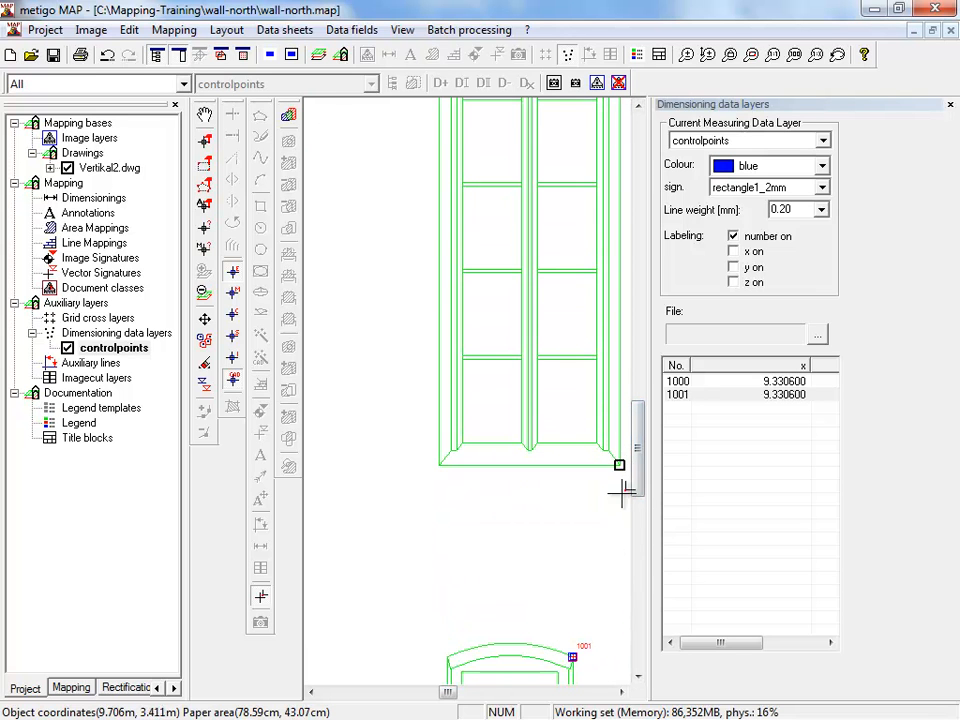
{"action": "left_click_drag", "start_coordinate": [452, 694], "coordinate": [461, 688]}
{"action": "scroll", "coordinate": [403, 458], "scroll_direction": "up", "scroll_amount": 3}
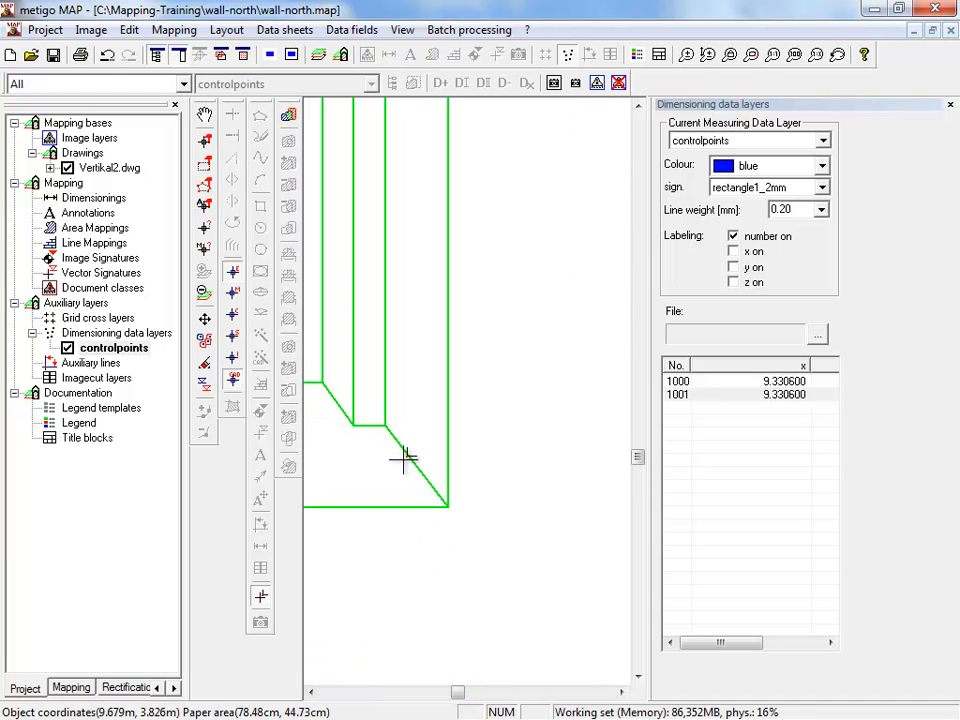
{"action": "left_click", "coordinate": [407, 506]}
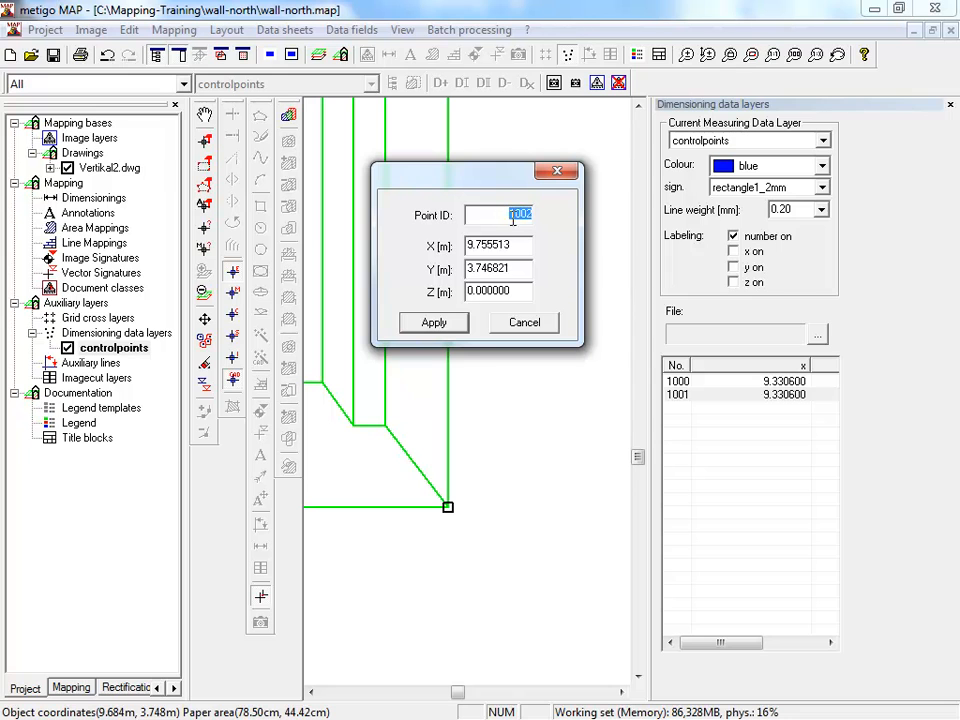
{"action": "left_click", "coordinate": [418, 323]}
- Add control points at the lower left and lower right outer corners of the next window to the right
{"action": "scroll", "coordinate": [497, 480], "scroll_direction": "down", "scroll_amount": 3}
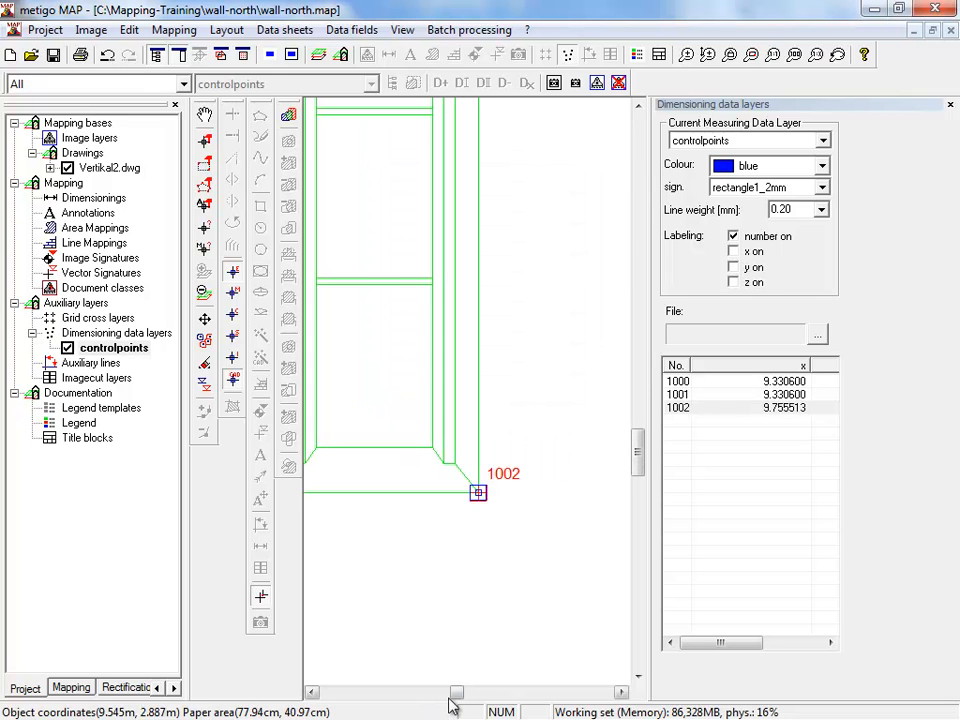
{"action": "left_click_drag", "start_coordinate": [456, 692], "coordinate": [470, 692]}
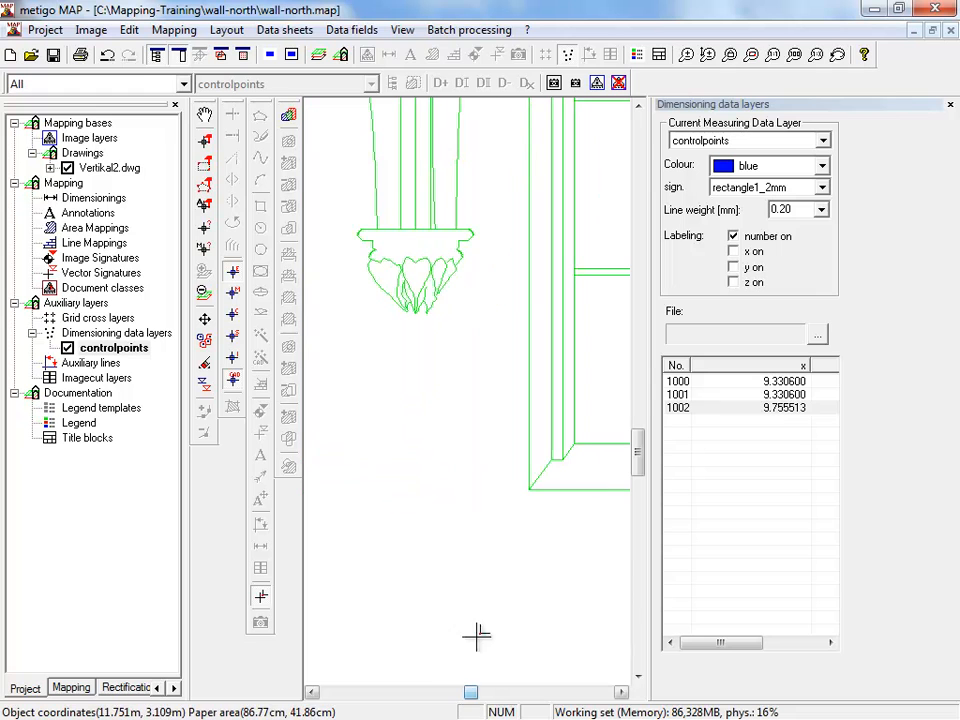
{"action": "left_click", "coordinate": [557, 490]}
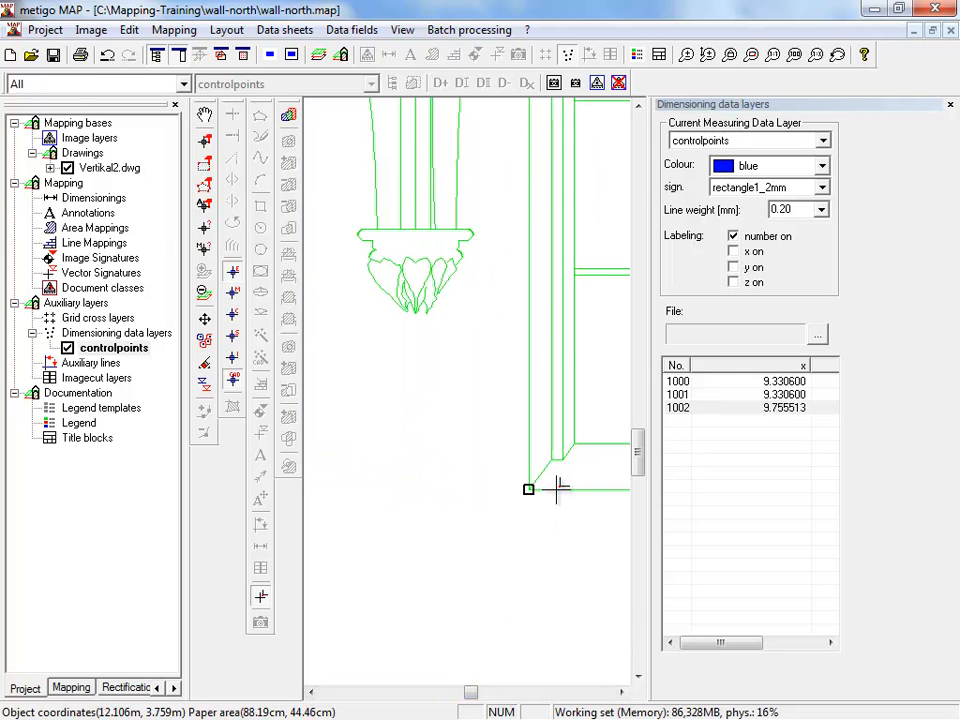
{"action": "left_click", "coordinate": [420, 326]}
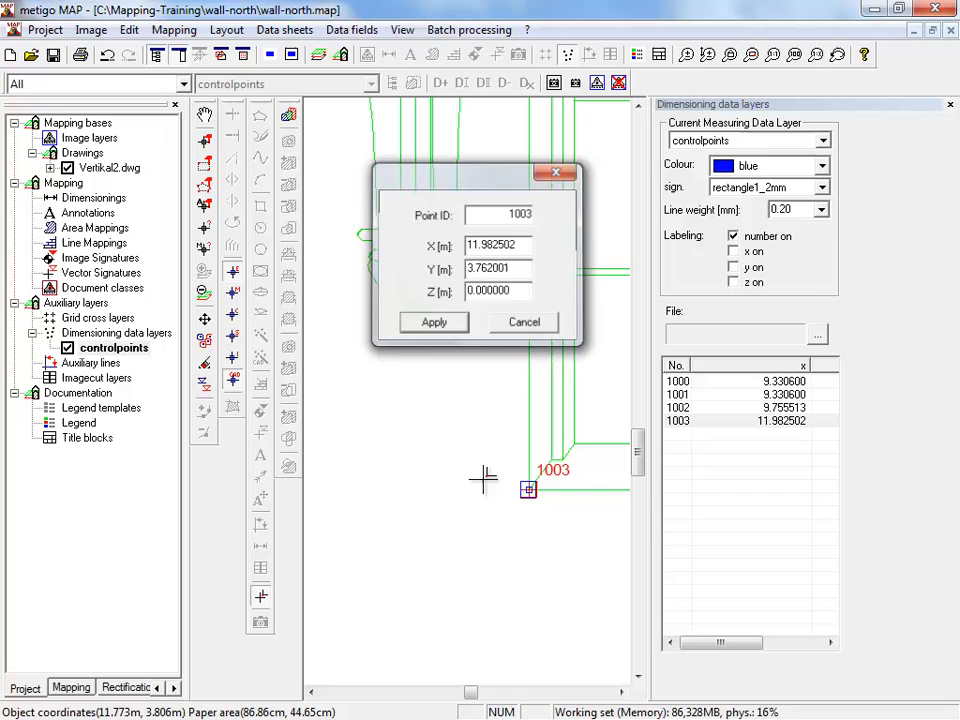
{"action": "left_click", "coordinate": [622, 692]}
{"action": "left_click_drag", "start_coordinate": [622, 692], "coordinate": [622, 692]}
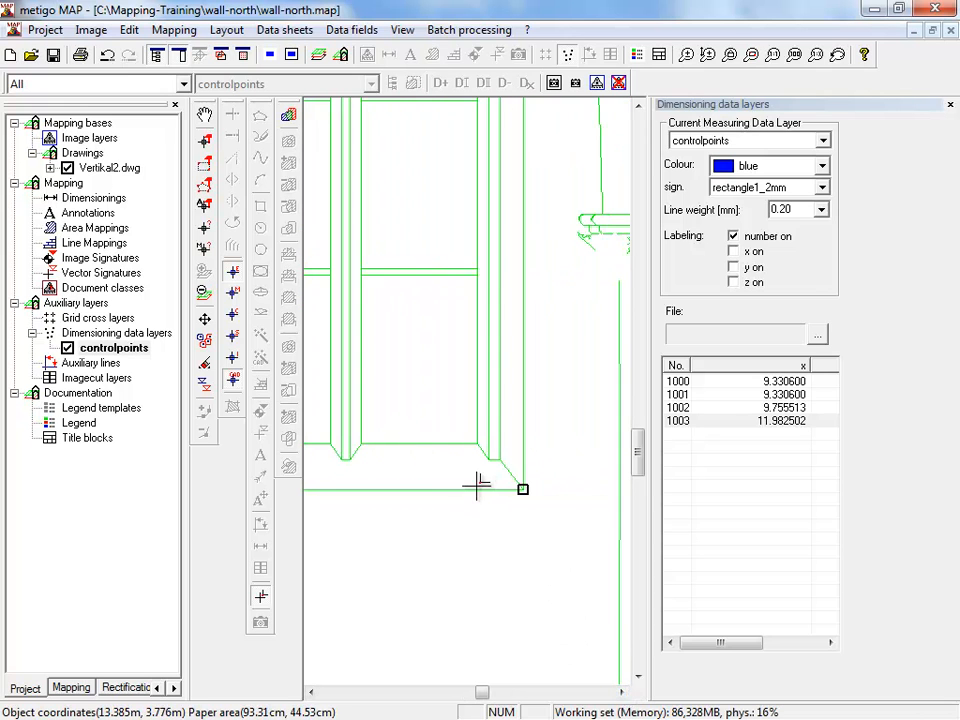
{"action": "left_click", "coordinate": [478, 490]}
{"action": "left_click", "coordinate": [456, 324]}
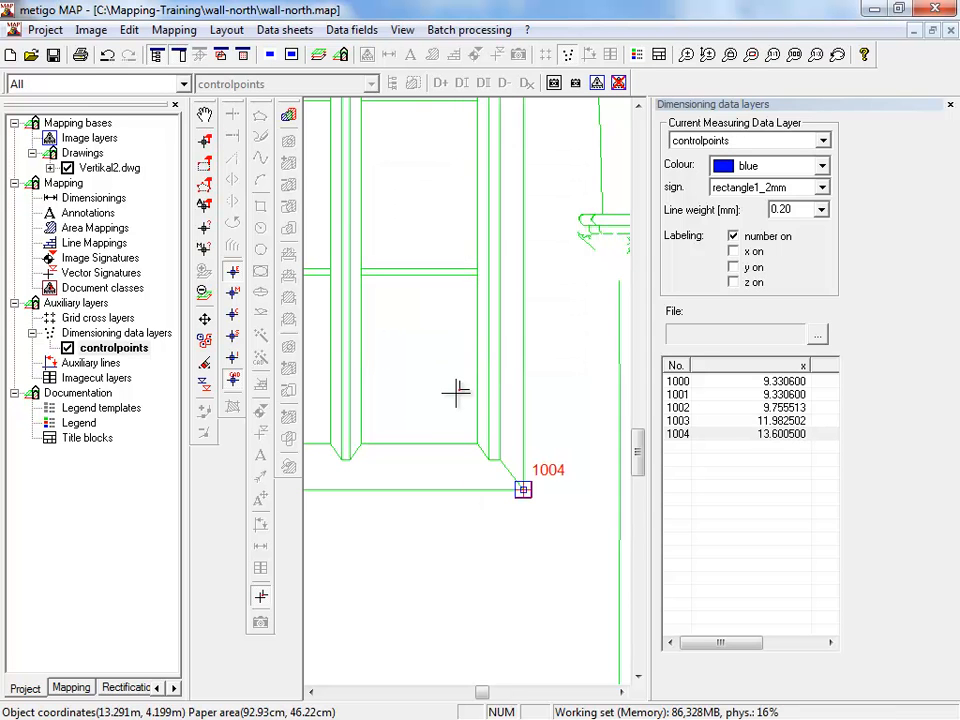
- Add a control point at the foot of the long vertical wall line, just above the floor line
{"action": "scroll", "coordinate": [456, 384], "scroll_direction": "down", "scroll_amount": 3}
{"action": "left_click_drag", "start_coordinate": [641, 493], "coordinate": [641, 553]}
{"action": "scroll", "coordinate": [527, 510], "scroll_direction": "up", "scroll_amount": 4}
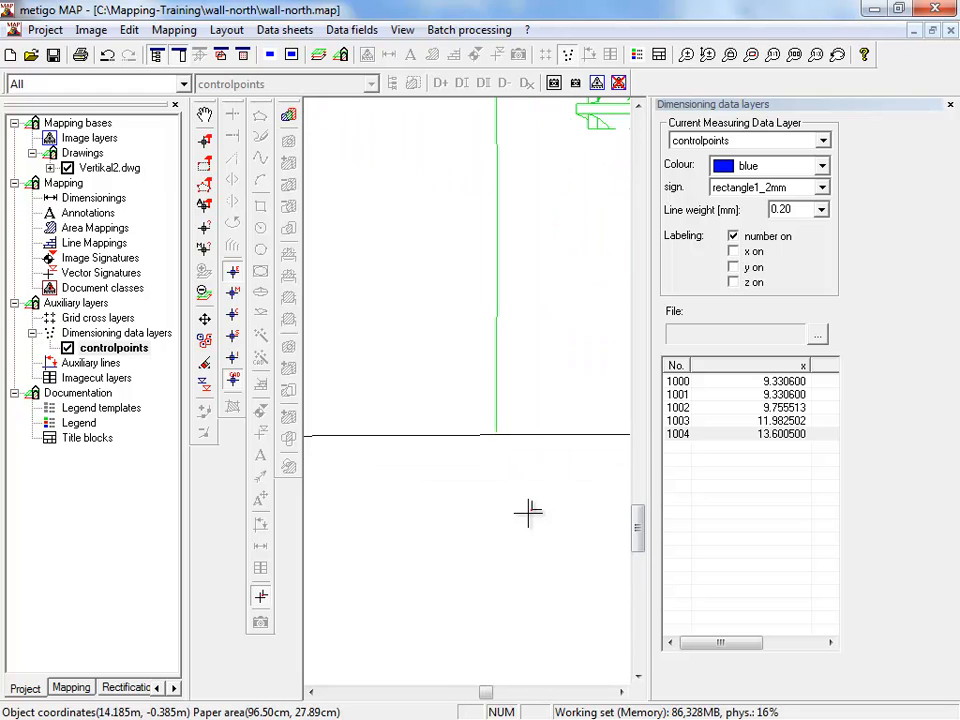
{"action": "left_click", "coordinate": [497, 353]}
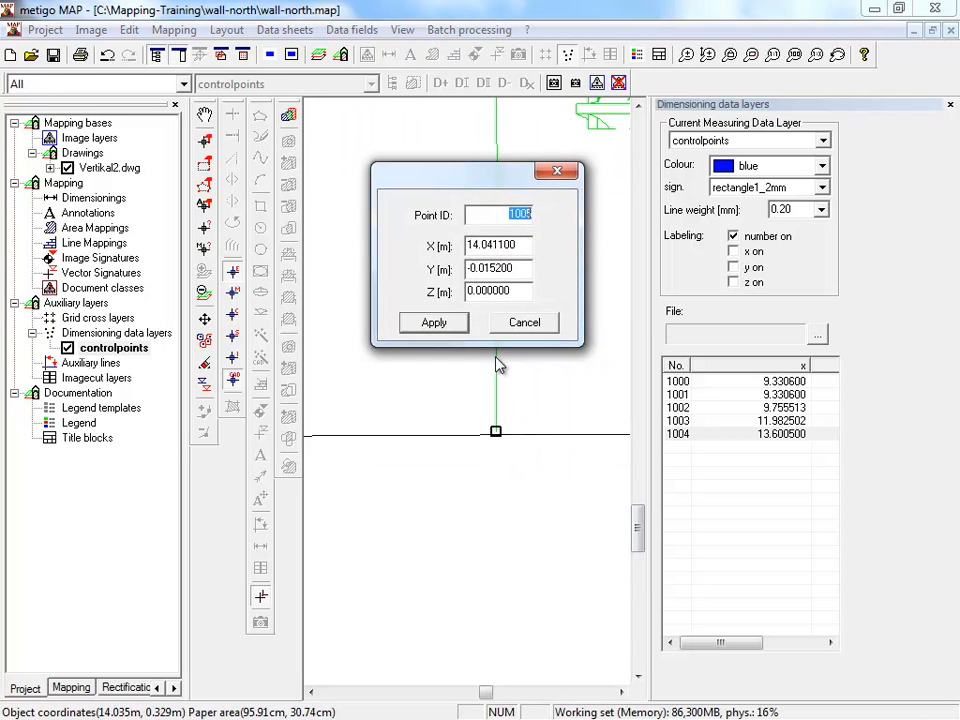
{"action": "key", "text": "Return"}
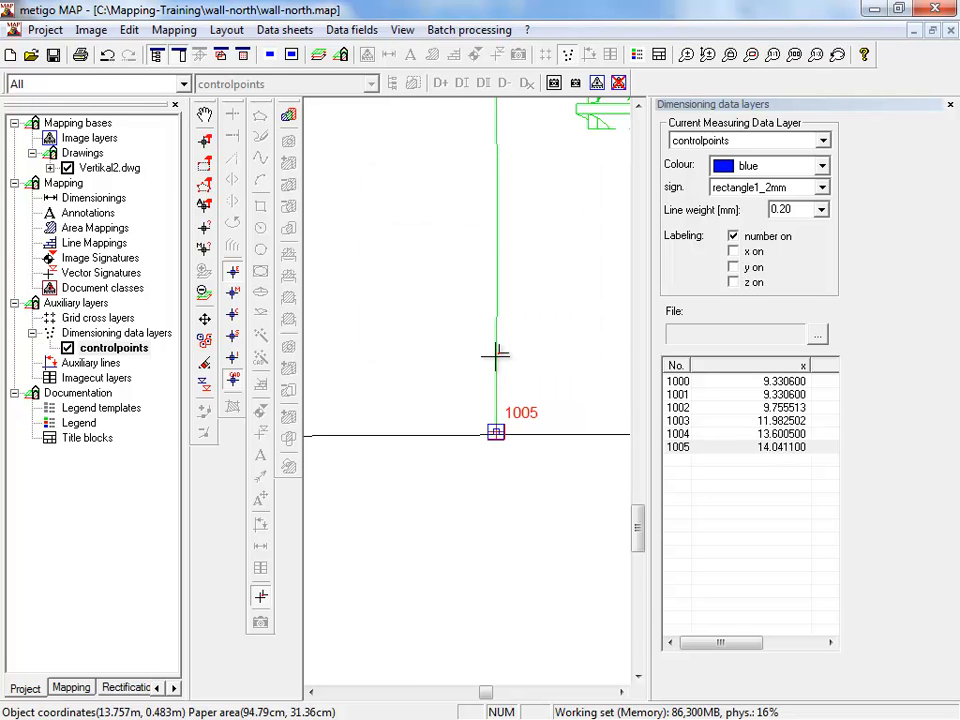
{"action": "scroll", "coordinate": [497, 353], "scroll_direction": "down", "scroll_amount": 3}
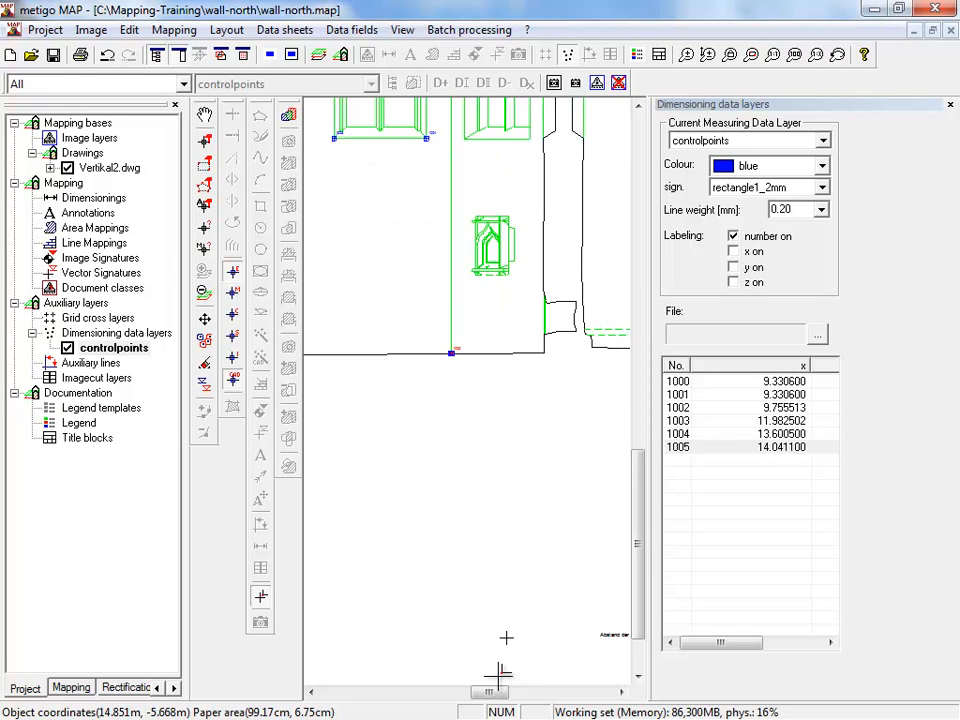
{"action": "left_click_drag", "start_coordinate": [497, 692], "coordinate": [470, 692]}
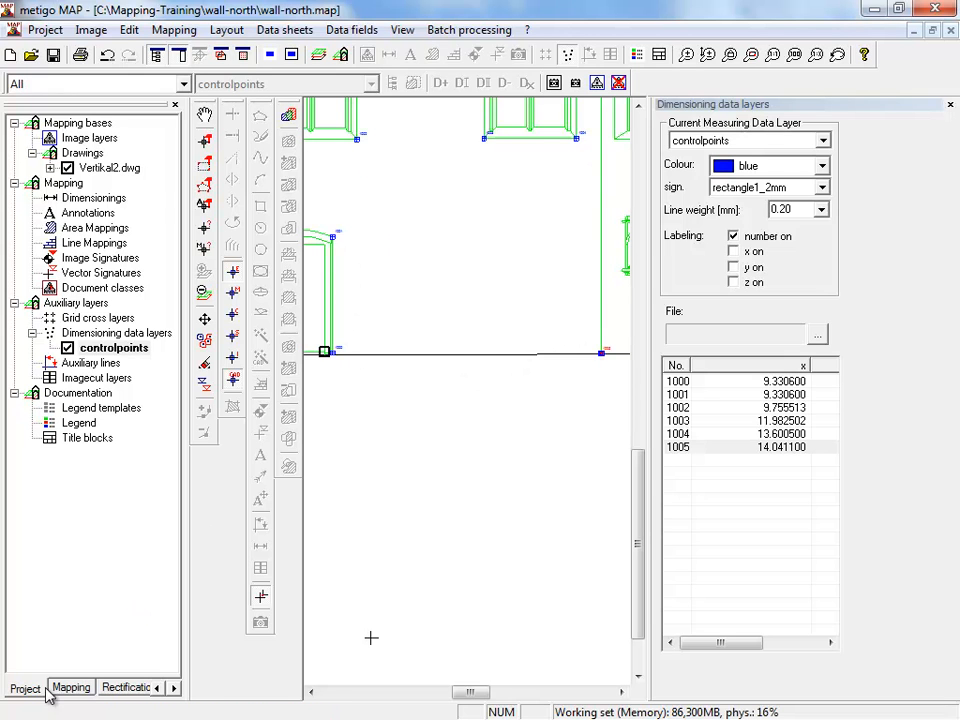
- Start loading several images into the coordinate rectification of the project
{"action": "left_click", "coordinate": [122, 688]}
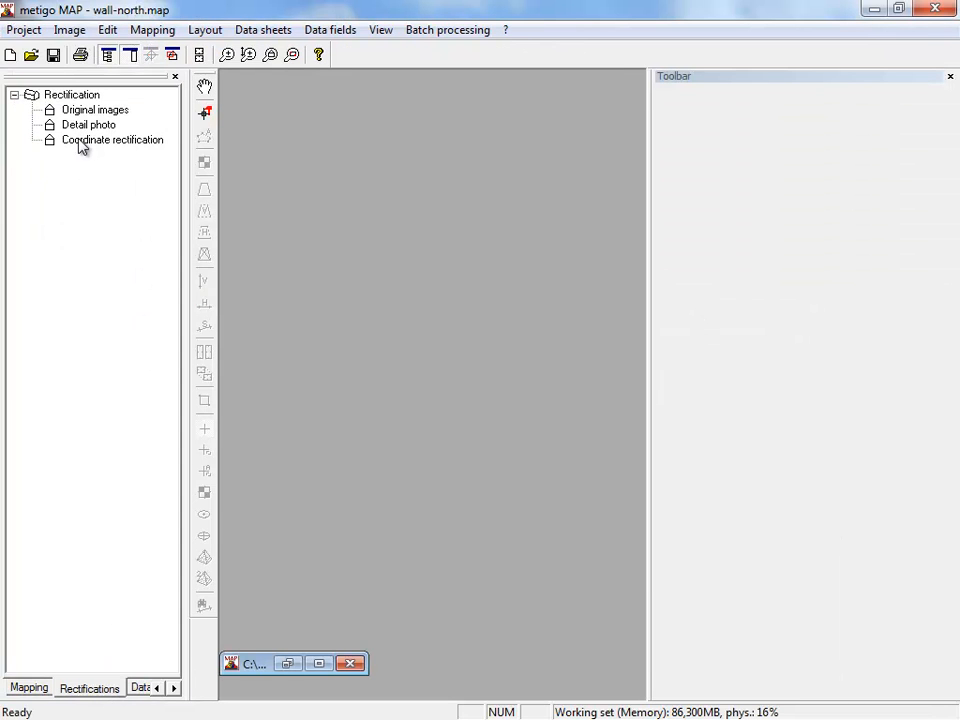
{"action": "left_click", "coordinate": [115, 140]}
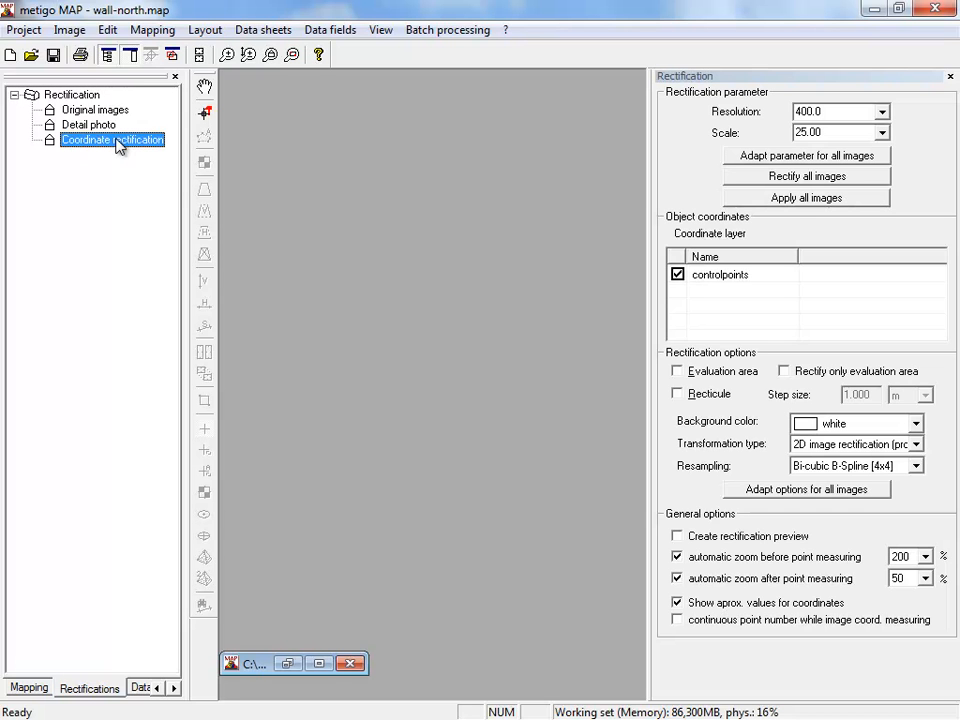
{"action": "right_click", "coordinate": [118, 146]}
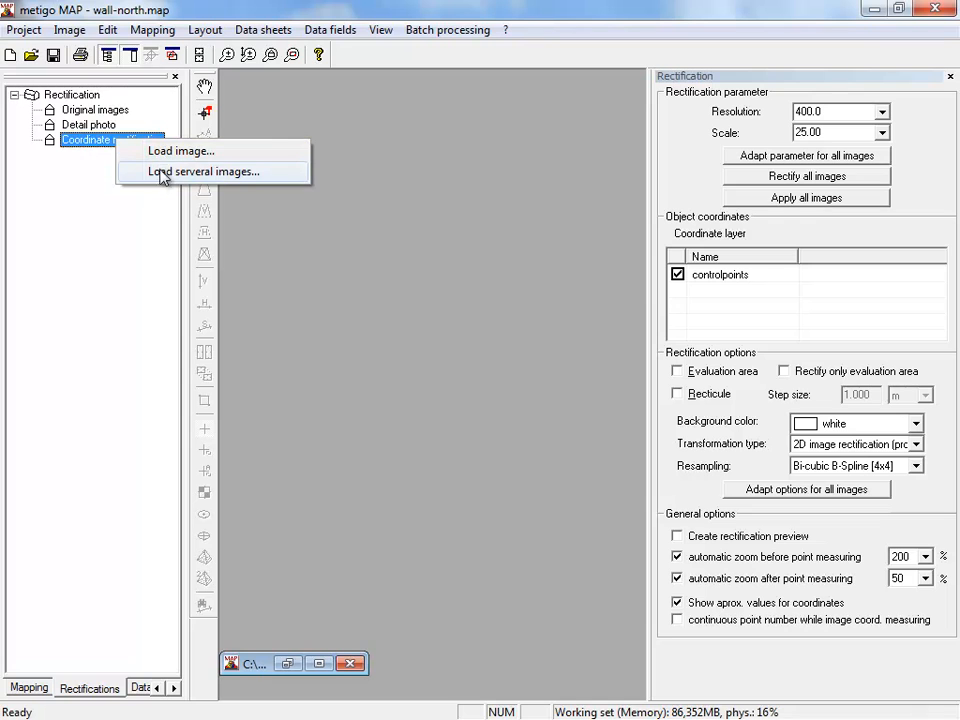
{"action": "left_click", "coordinate": [226, 174]}
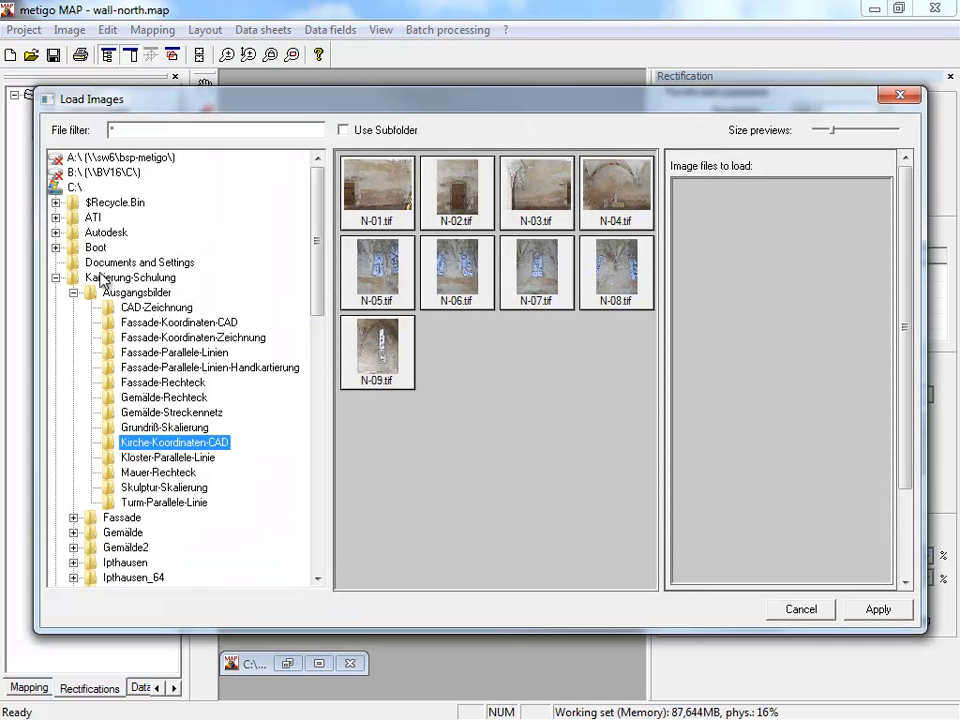
- Browse to the folder C:\Mapping-Training\Image-Rectification\Church-CAD-coordinate
{"action": "left_click", "coordinate": [56, 278]}
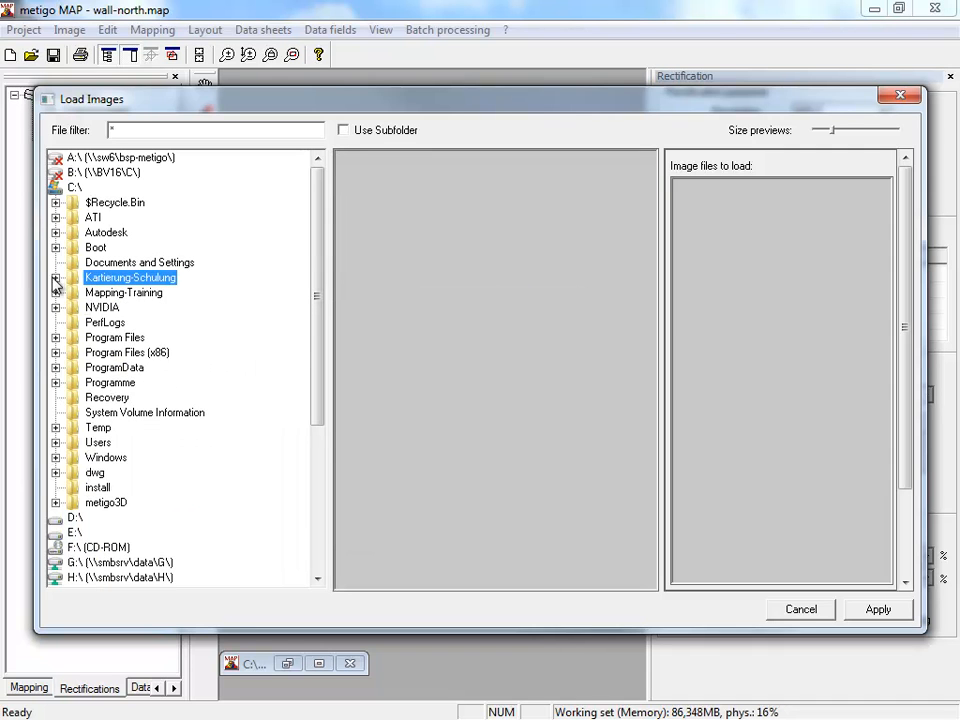
{"action": "left_click", "coordinate": [56, 292]}
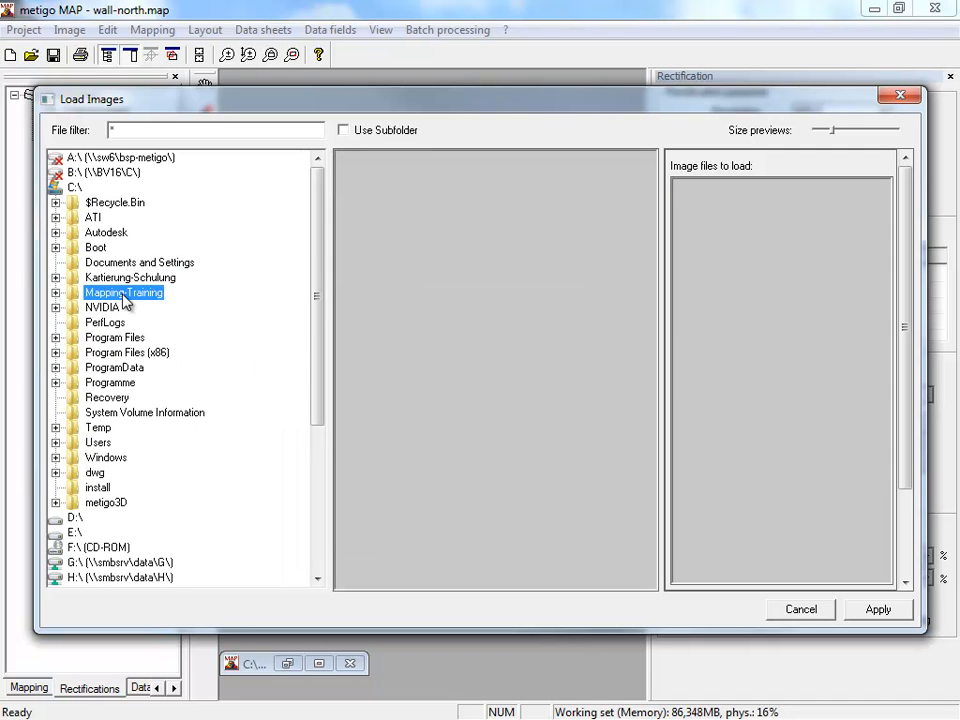
{"action": "left_click", "coordinate": [58, 294]}
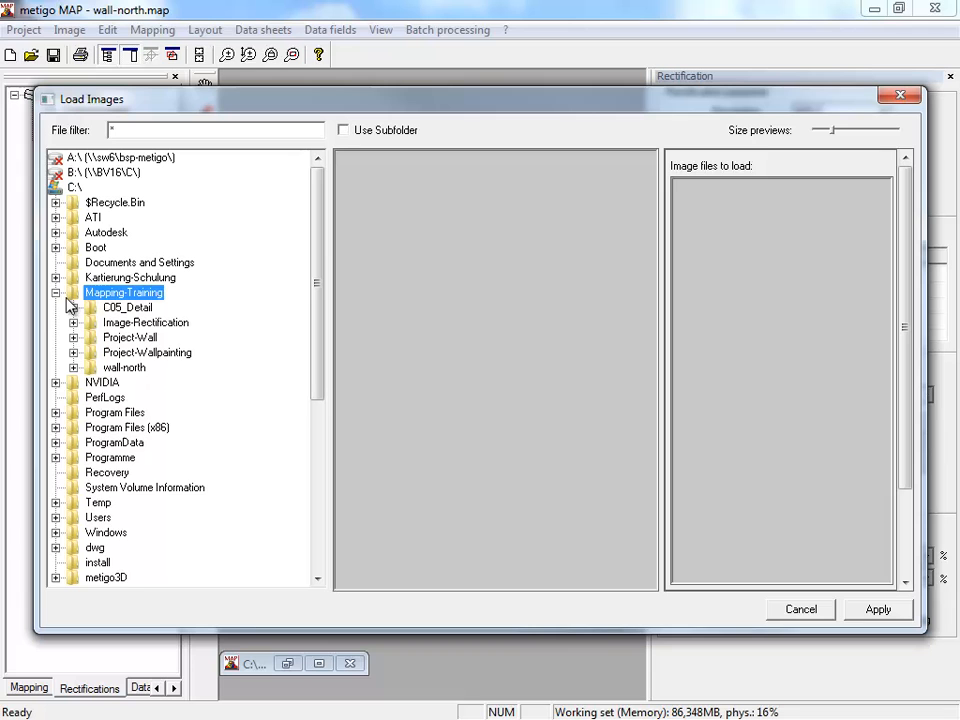
{"action": "double_click", "coordinate": [143, 324]}
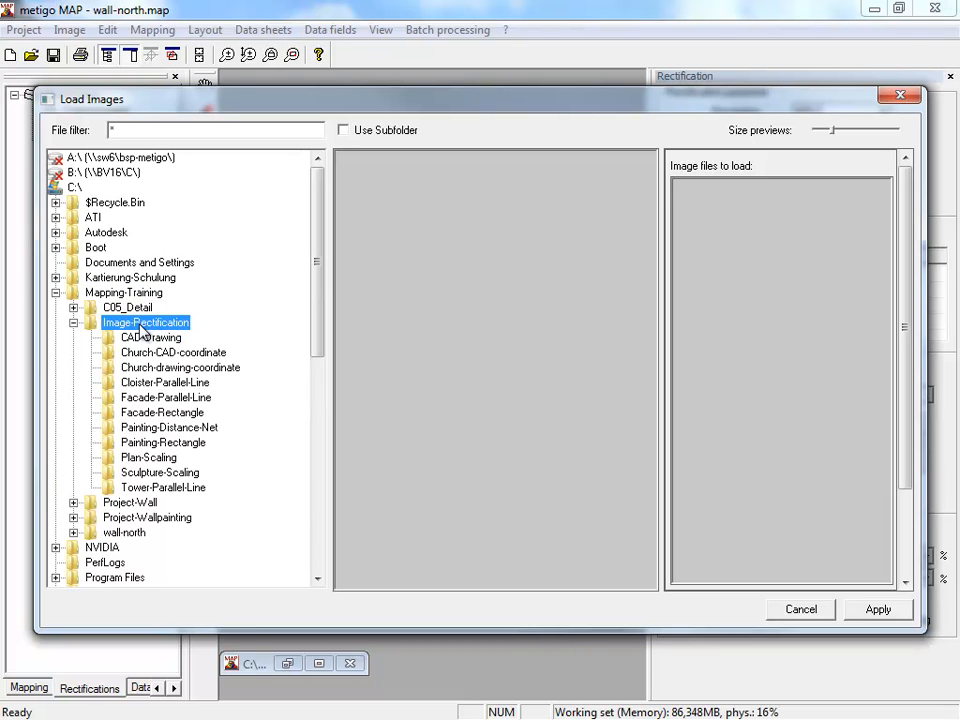
{"action": "left_click", "coordinate": [148, 353]}
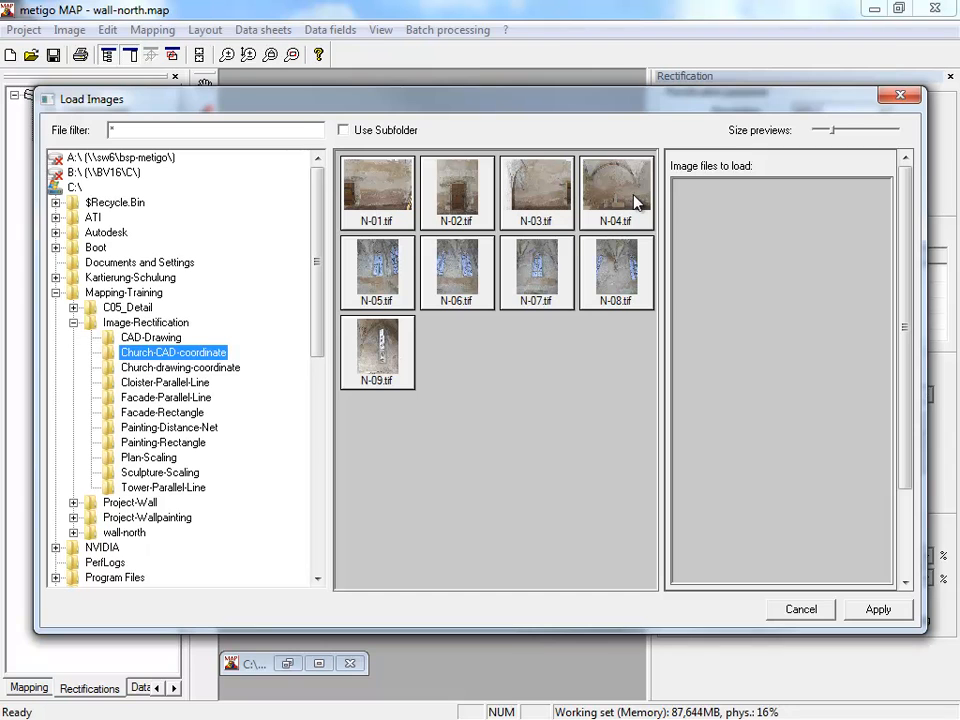
- Load the images N-01.tif, N-02.tif, N-03.tif and N-04.tif for coordinate rectification and save the project
{"action": "left_click", "coordinate": [392, 215]}
{"action": "left_click", "coordinate": [462, 215], "text": "ctrl"}
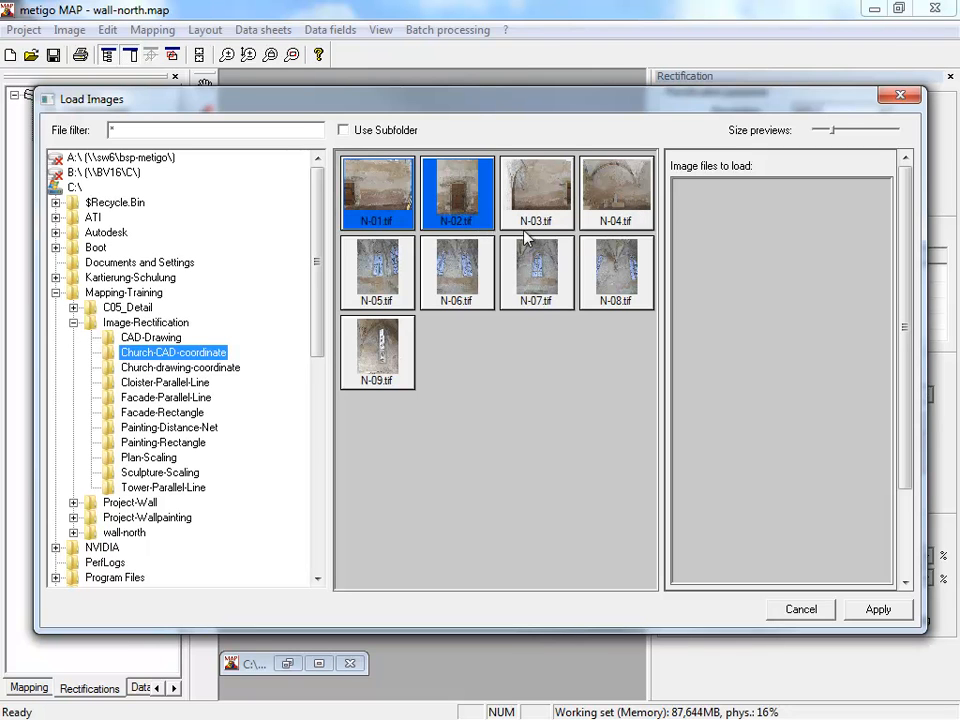
{"action": "left_click", "coordinate": [532, 215], "text": "ctrl"}
{"action": "left_click", "coordinate": [602, 208], "text": "ctrl"}
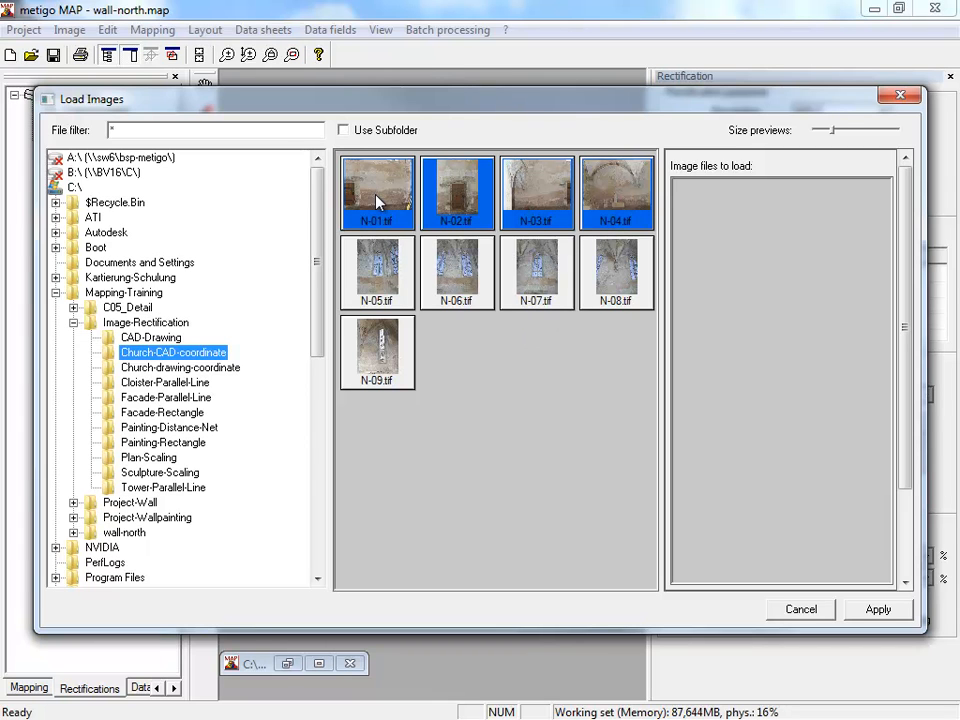
{"action": "left_click_drag", "start_coordinate": [377, 200], "coordinate": [766, 235]}
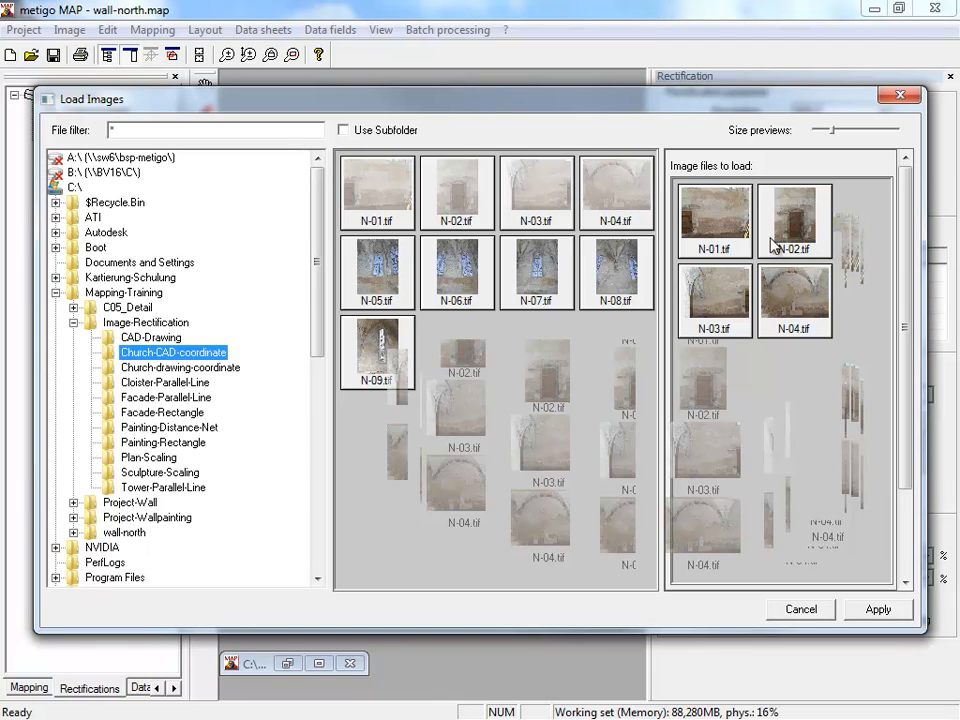
{"action": "left_click", "coordinate": [877, 611]}
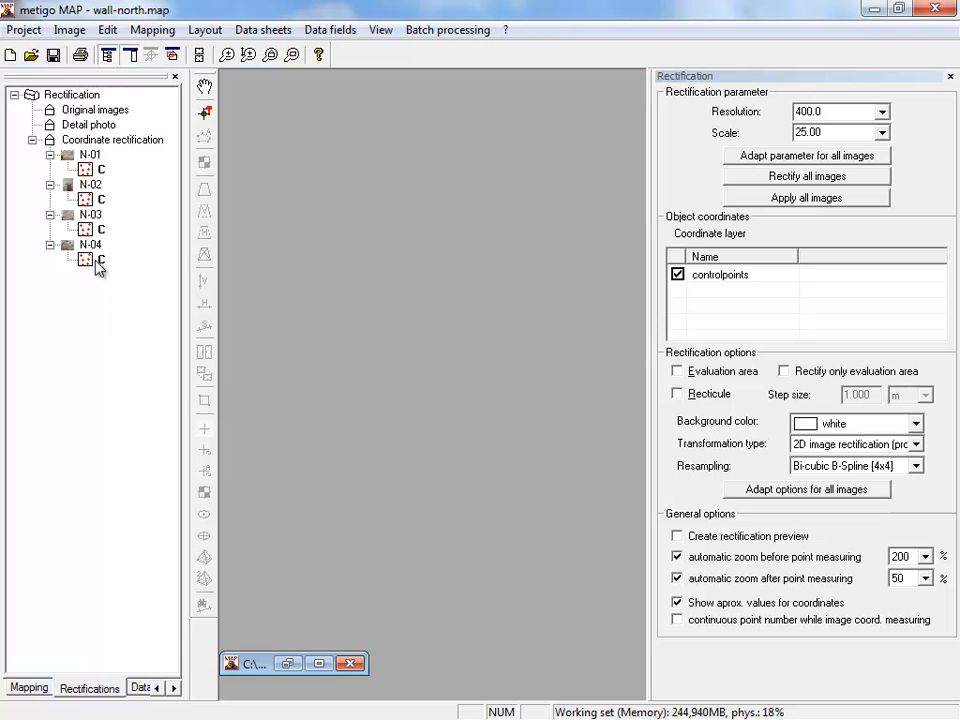
{"action": "left_click", "coordinate": [53, 55]}
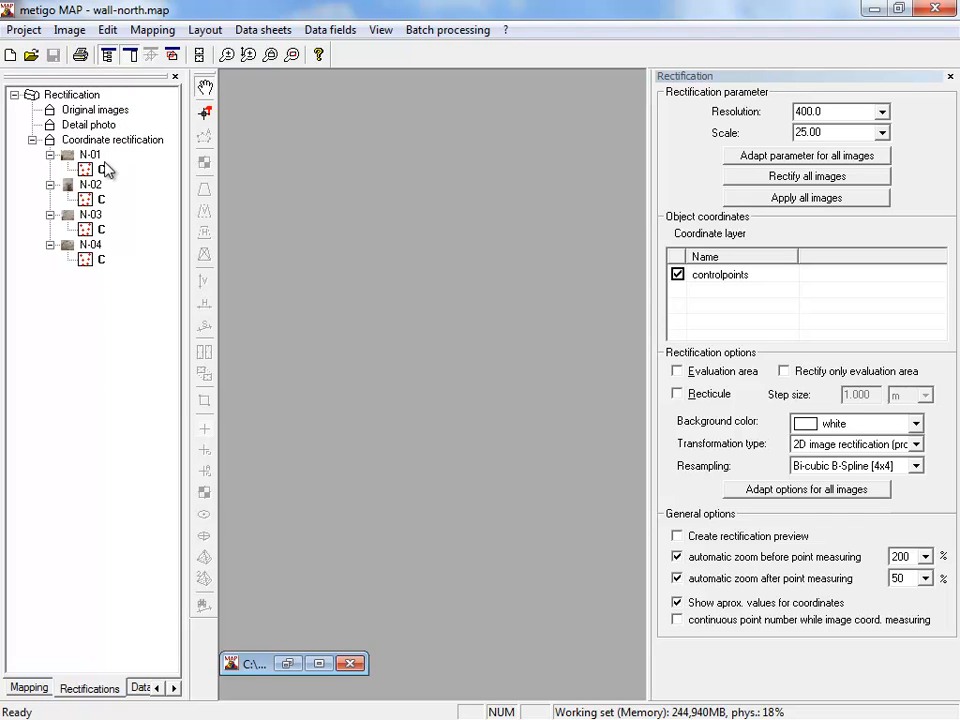
- Open the coordinate rectification of image N-01
{"action": "double_click", "coordinate": [92, 170]}
{"action": "scroll", "coordinate": [288, 174], "scroll_direction": "up", "scroll_amount": 1}
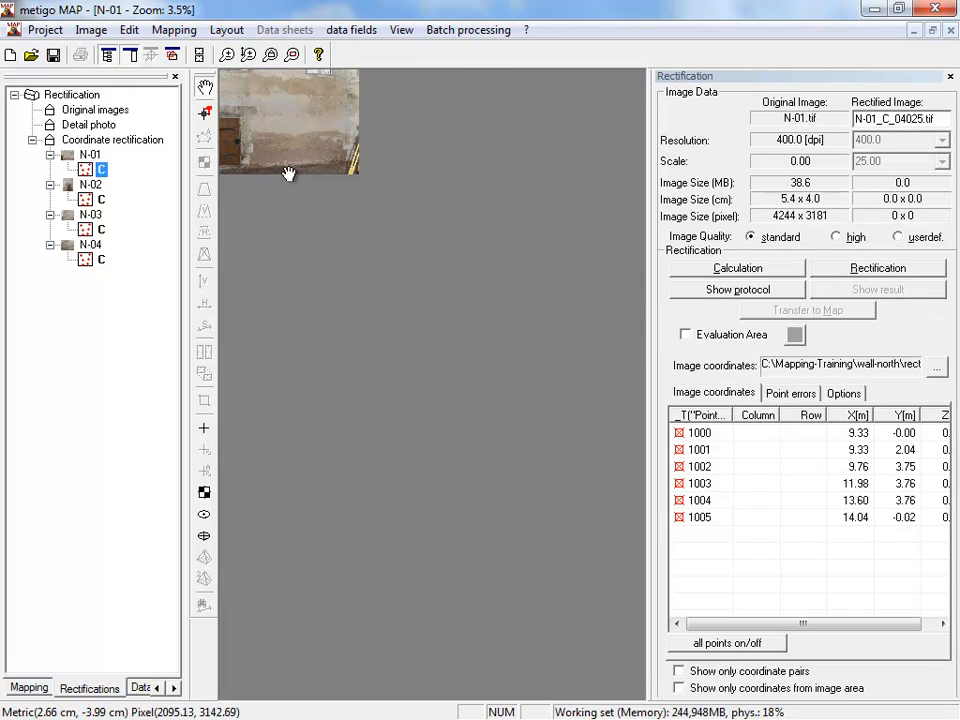
{"action": "scroll", "coordinate": [288, 174], "scroll_direction": "up", "scroll_amount": 3}
{"action": "scroll", "coordinate": [349, 302], "scroll_direction": "down", "scroll_amount": 2}
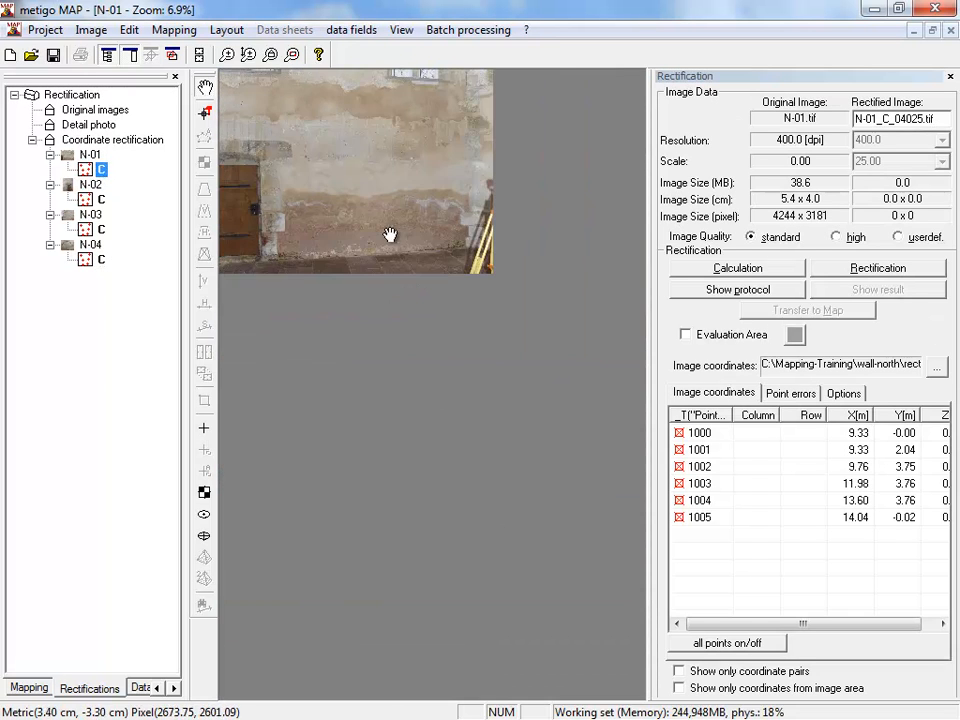
{"action": "scroll", "coordinate": [382, 216], "scroll_direction": "up", "scroll_amount": 1}
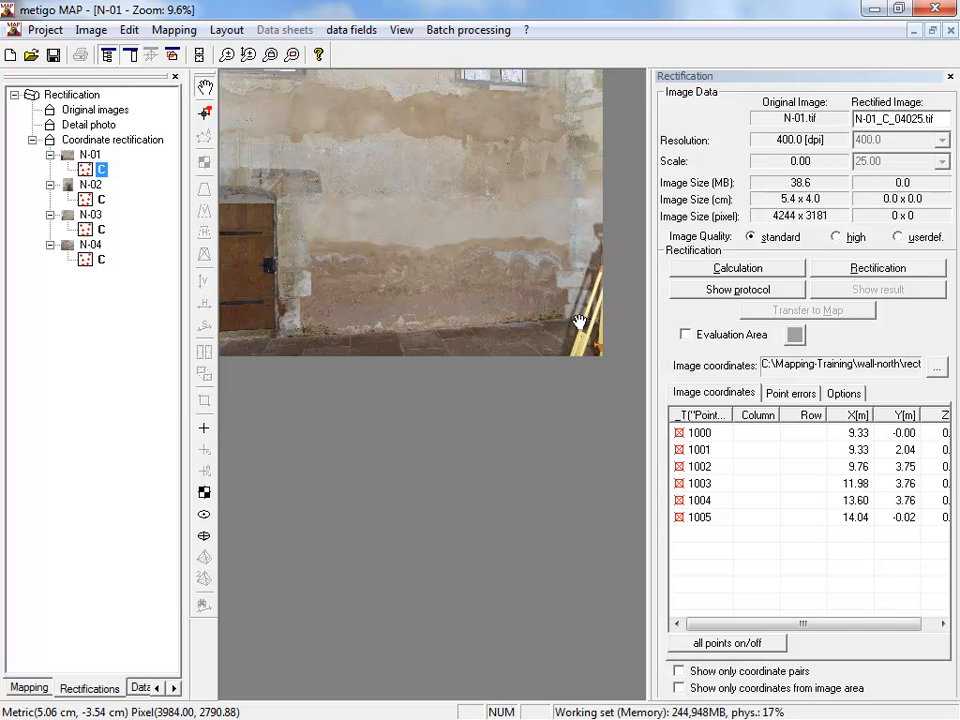
- Measure natural point 1000 in image N-01 at the foot of the door's right frame, just above the floor
{"action": "scroll", "coordinate": [351, 314], "scroll_direction": "up", "scroll_amount": 5}
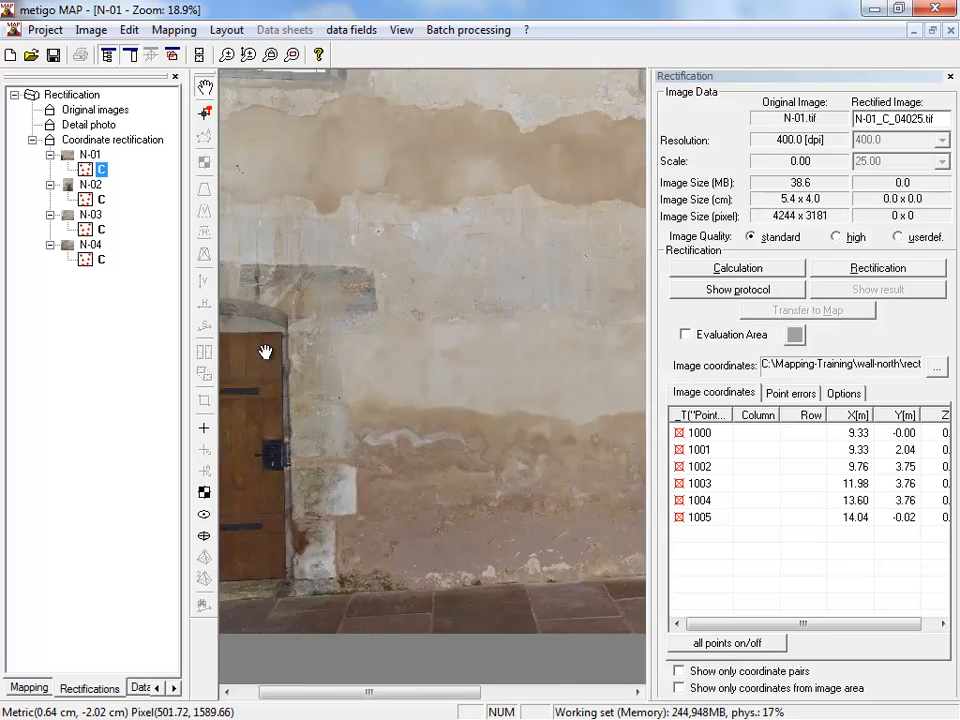
{"action": "left_click_drag", "start_coordinate": [374, 572], "coordinate": [392, 294]}
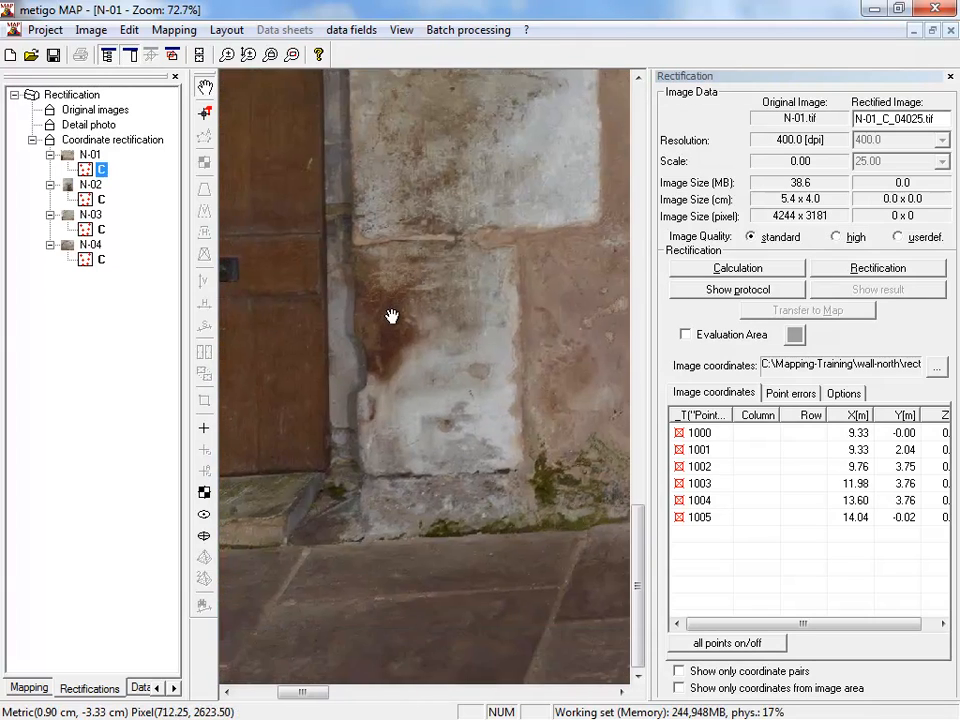
{"action": "scroll", "coordinate": [360, 461], "scroll_direction": "up", "scroll_amount": 2}
{"action": "scroll", "coordinate": [342, 495], "scroll_direction": "up", "scroll_amount": 2}
{"action": "left_click_drag", "start_coordinate": [342, 495], "coordinate": [371, 439]}
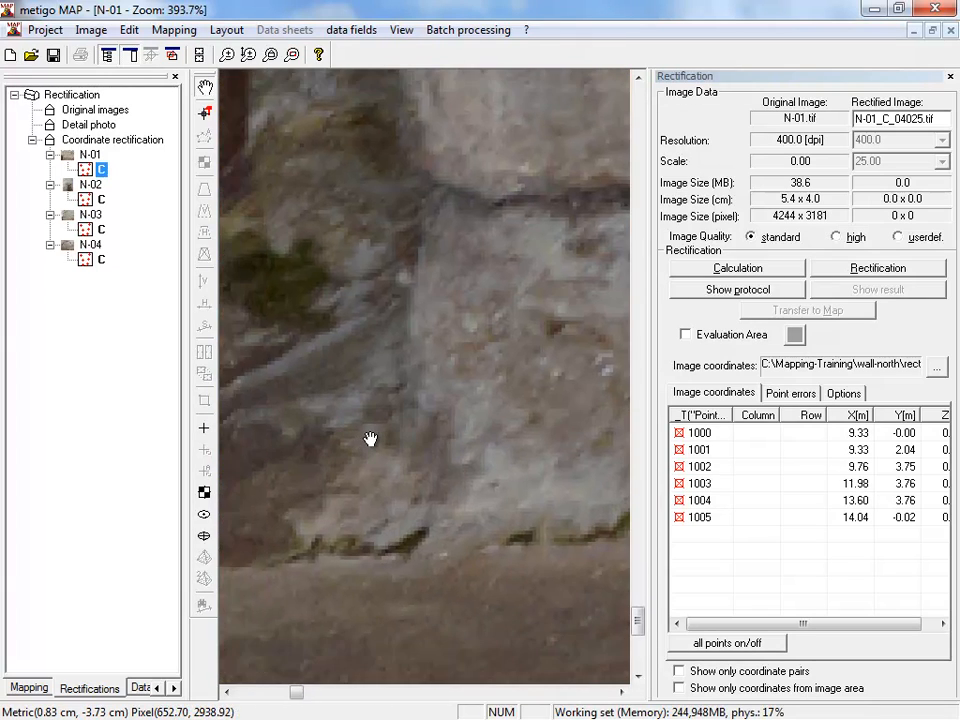
{"action": "left_click", "coordinate": [204, 429]}
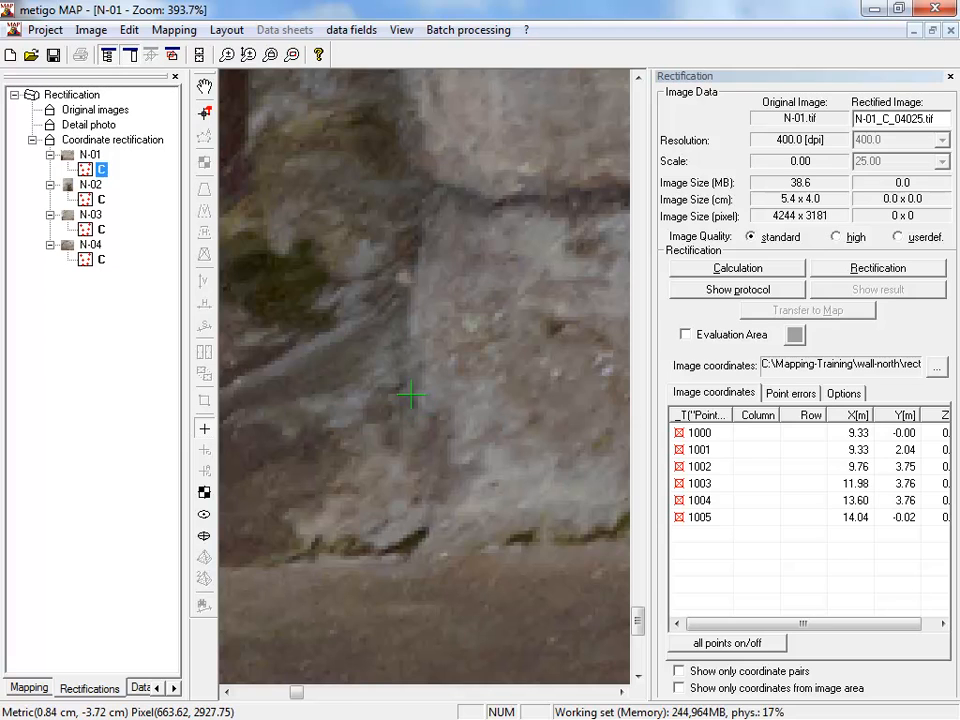
{"action": "key", "text": "space"}
{"action": "key", "text": "space"}
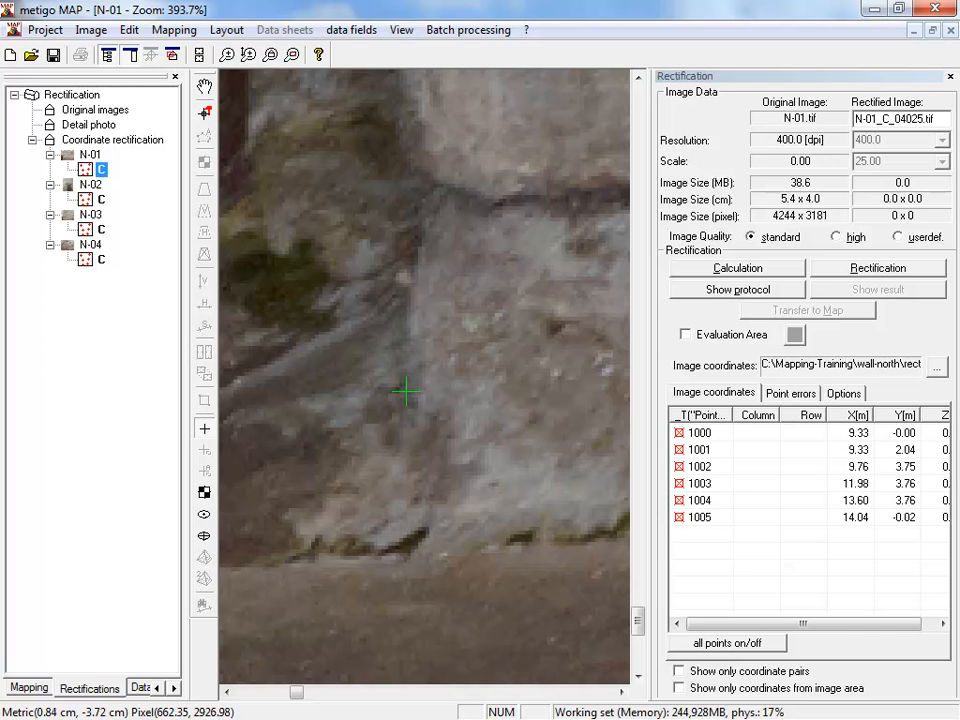
{"action": "left_click", "coordinate": [406, 392]}
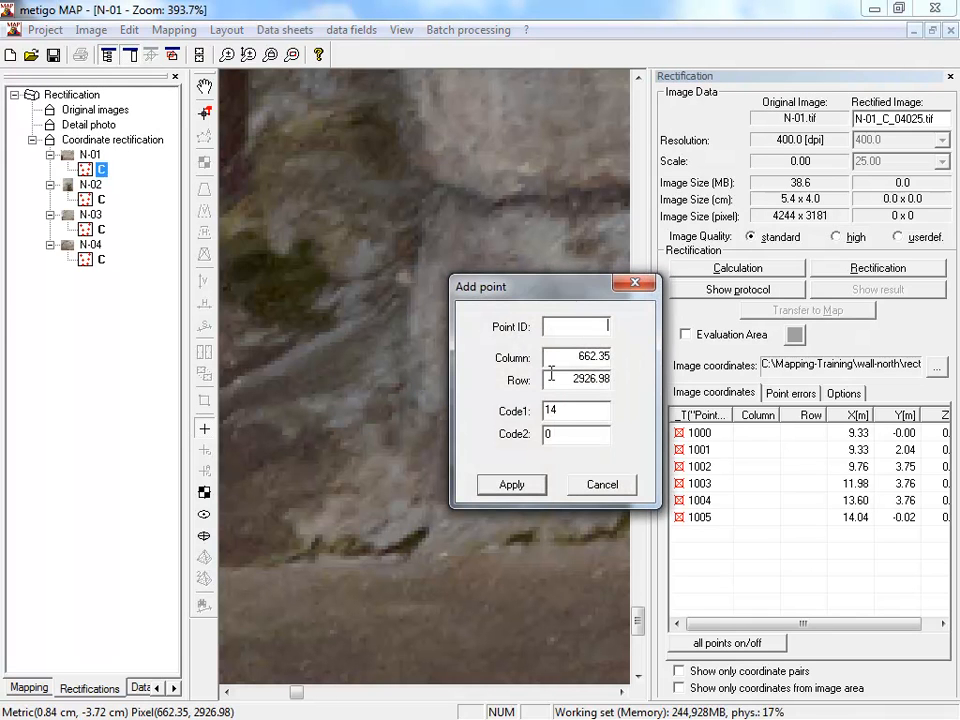
{"action": "left_click", "coordinate": [508, 482]}
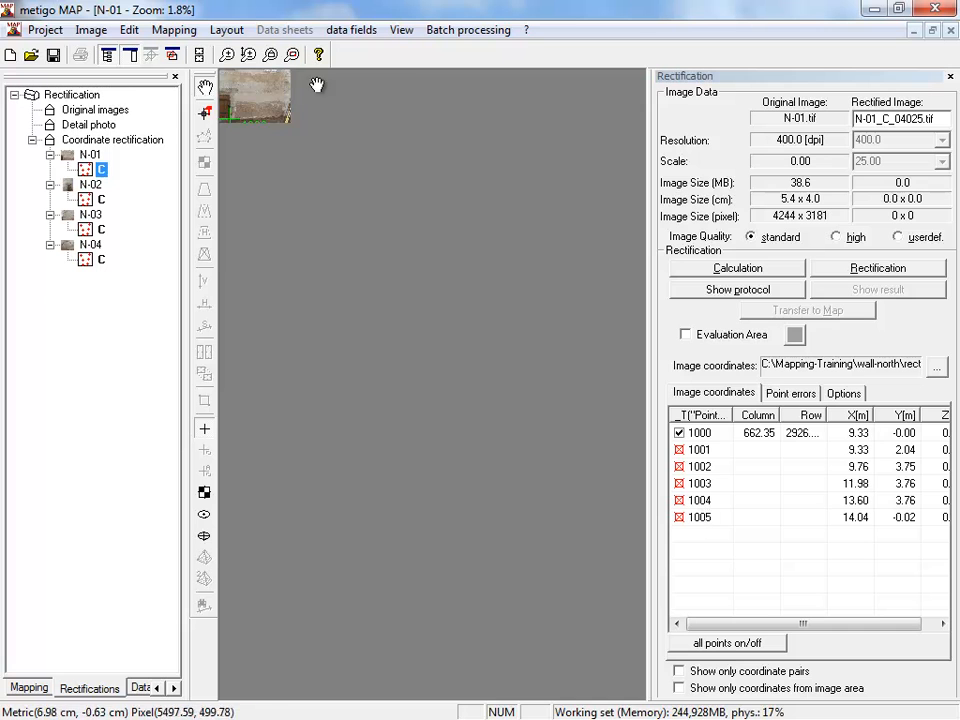
- Turn off the automatic zoom before and after point measuring in the general options of the coordinate rectification
{"action": "scroll", "coordinate": [279, 101], "scroll_direction": "up", "scroll_amount": 5}
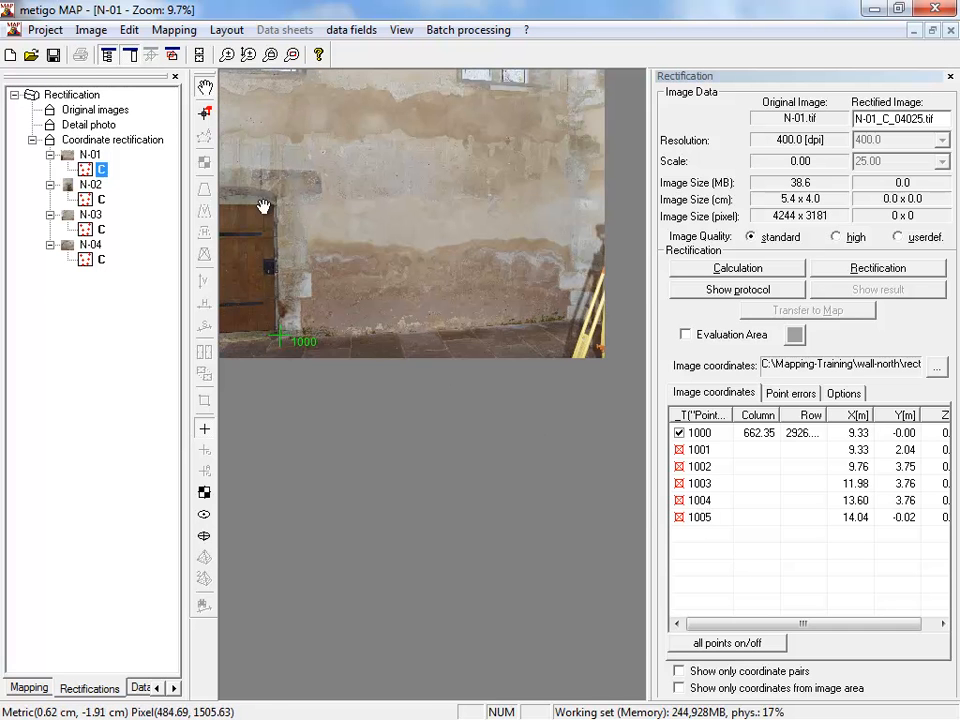
{"action": "scroll", "coordinate": [270, 186], "scroll_direction": "up", "scroll_amount": 2}
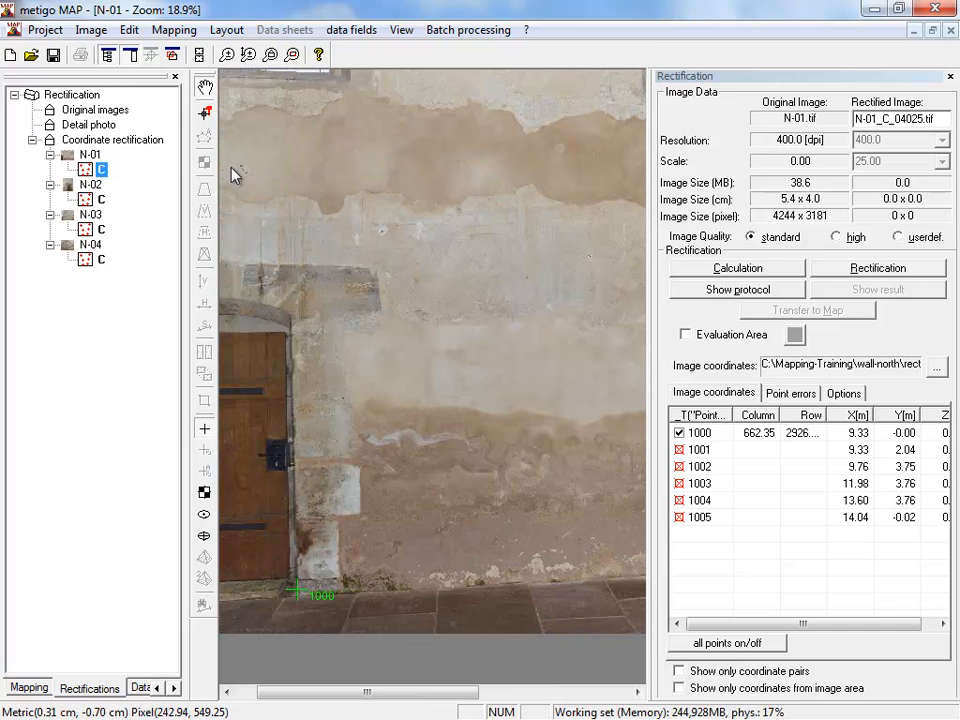
{"action": "left_click", "coordinate": [110, 139]}
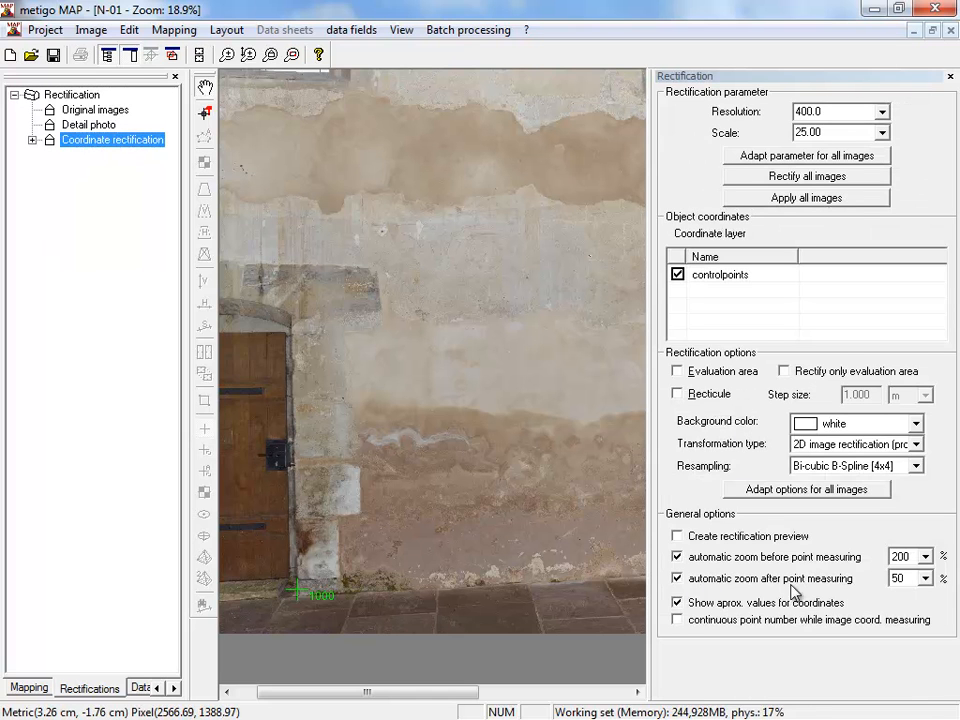
{"action": "left_click", "coordinate": [758, 582]}
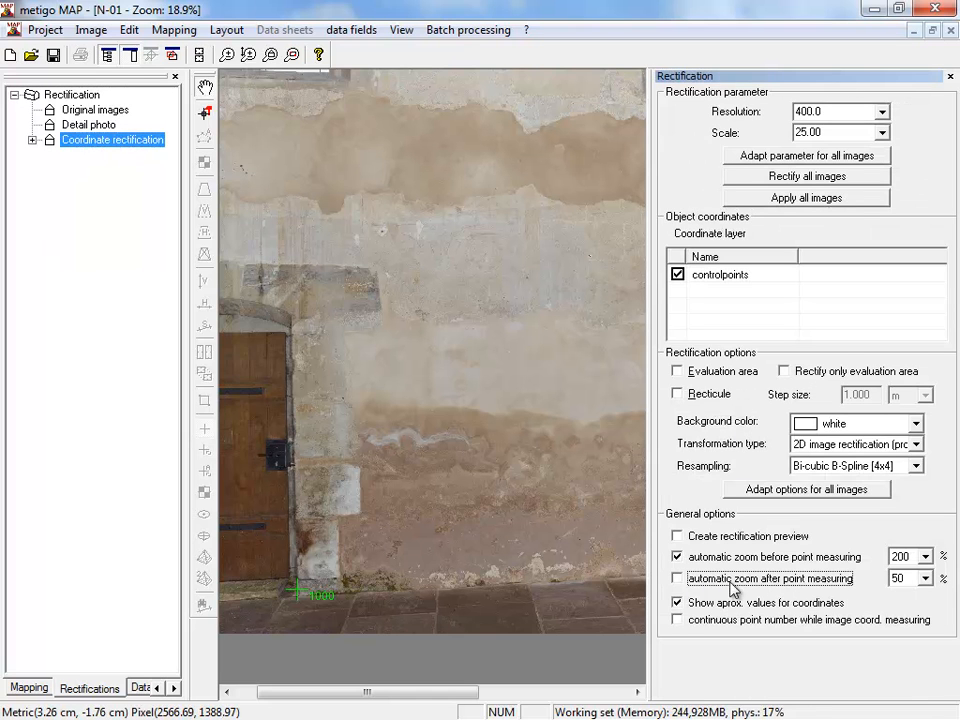
{"action": "left_click", "coordinate": [690, 557]}
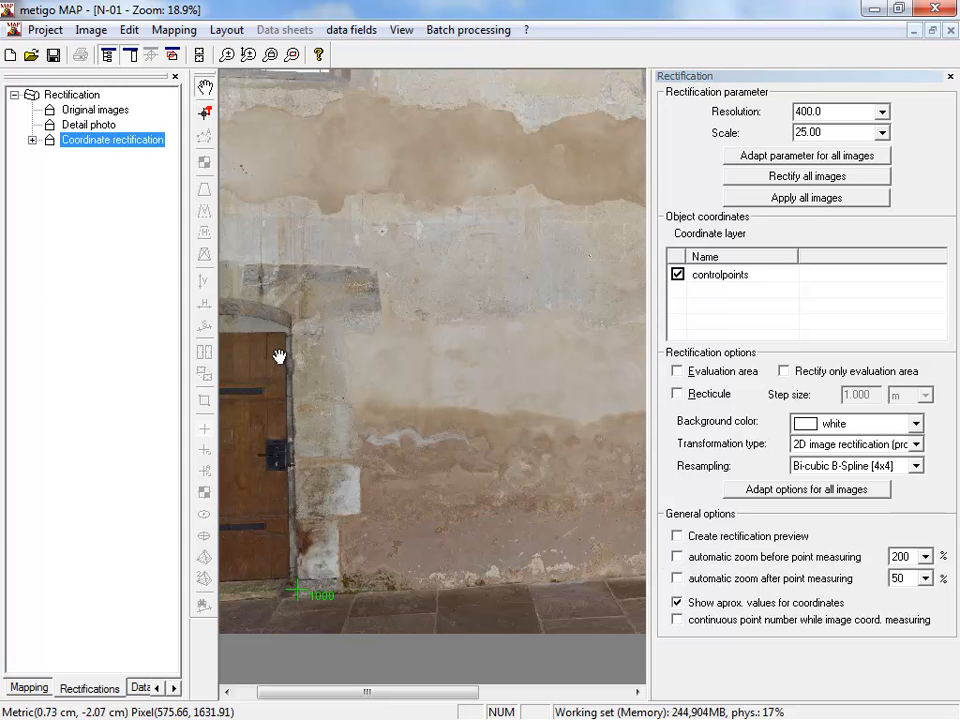
- Return to the rectification of N-01 and measure point 1001 at the upper right outer corner of the door arch
{"action": "left_click", "coordinate": [32, 140]}
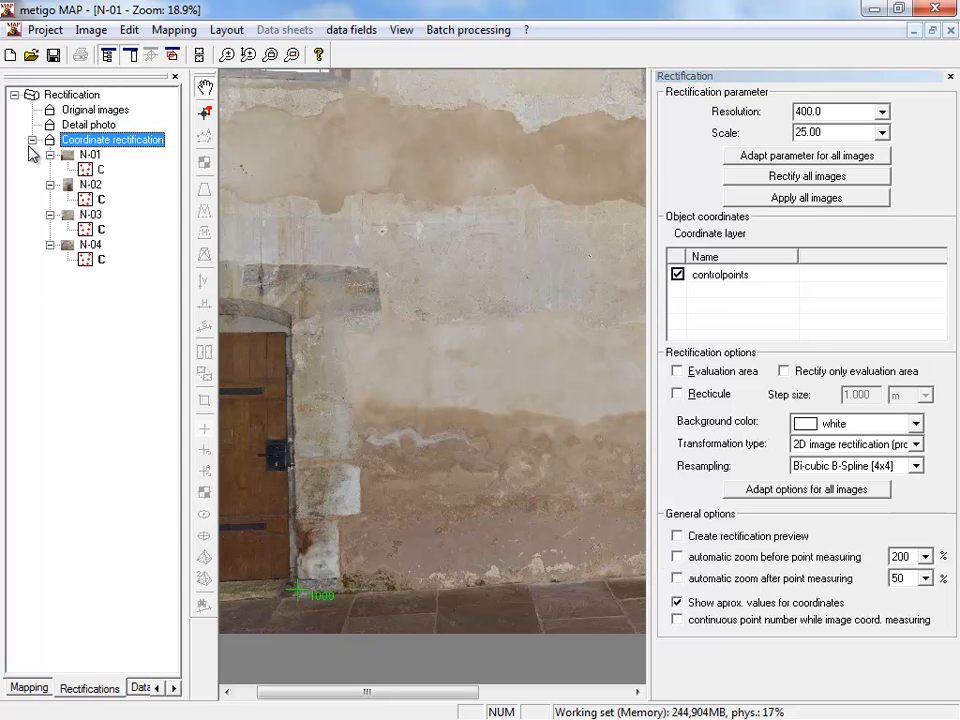
{"action": "left_click", "coordinate": [100, 169]}
{"action": "scroll", "coordinate": [290, 320], "scroll_direction": "up", "scroll_amount": 3}
{"action": "scroll", "coordinate": [303, 293], "scroll_direction": "up", "scroll_amount": 9}
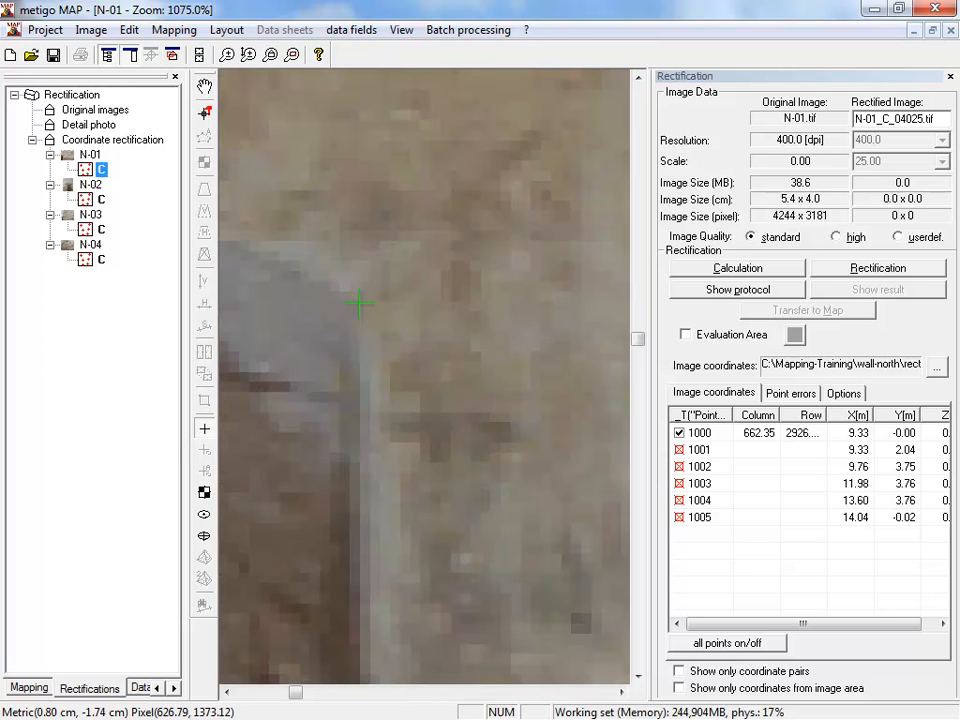
{"action": "left_click", "coordinate": [359, 303]}
{"action": "type", "text": "1001"}
{"action": "key", "text": "Return"}
- Measure point 1002 in image N-01 at the lower right outer corner of the left window's reveal
{"action": "scroll", "coordinate": [369, 336], "scroll_direction": "down", "scroll_amount": 10}
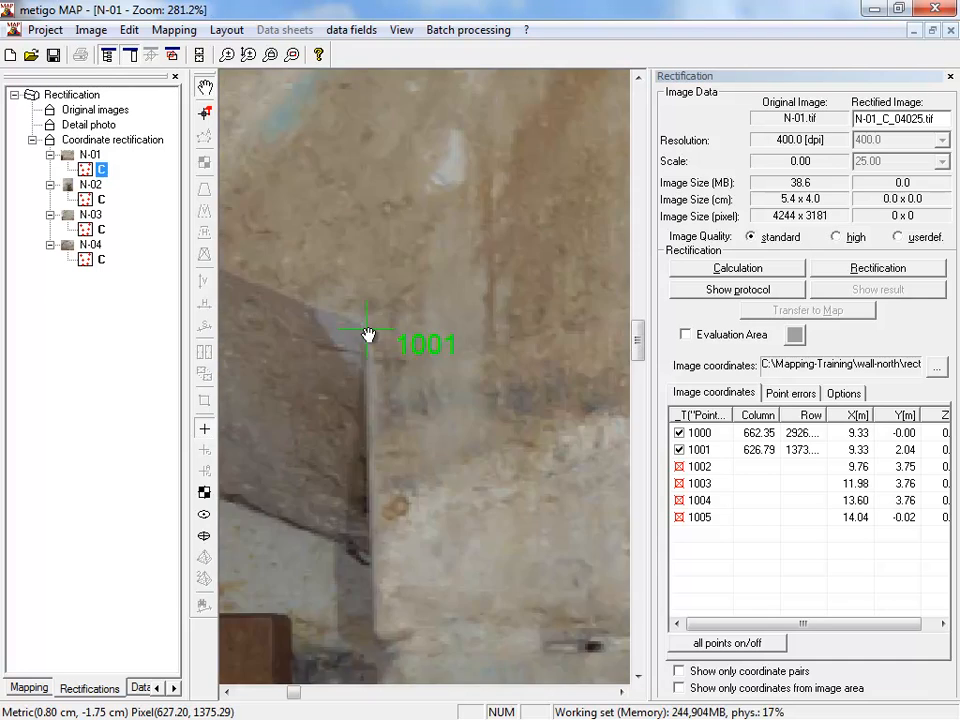
{"action": "scroll", "coordinate": [372, 347], "scroll_direction": "down", "scroll_amount": 1}
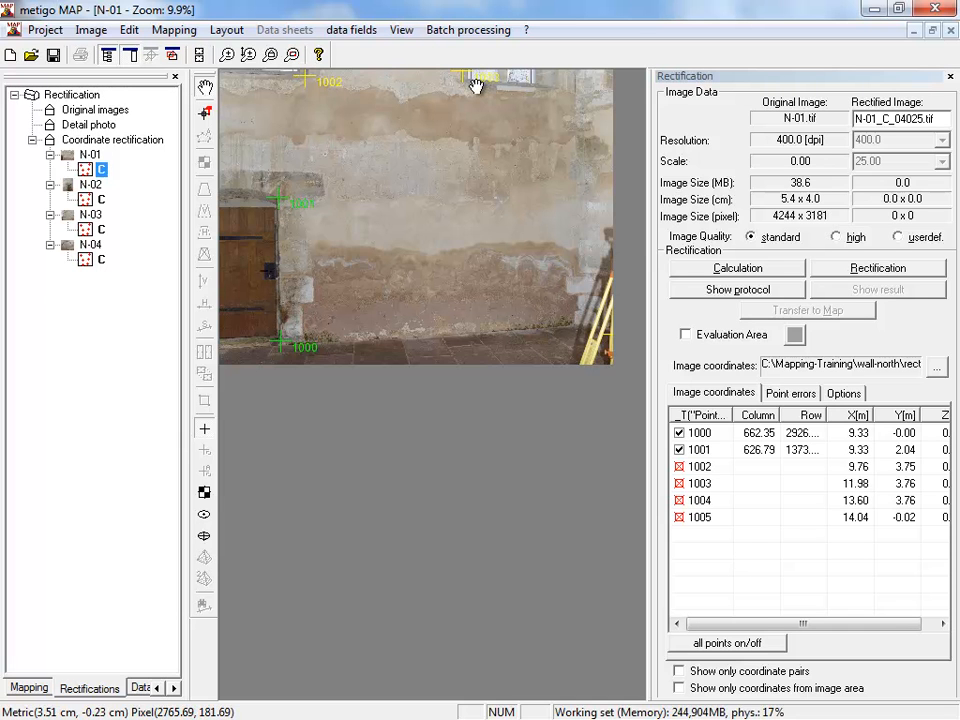
{"action": "scroll", "coordinate": [302, 80], "scroll_direction": "up", "scroll_amount": 1}
{"action": "scroll", "coordinate": [310, 85], "scroll_direction": "up", "scroll_amount": 3}
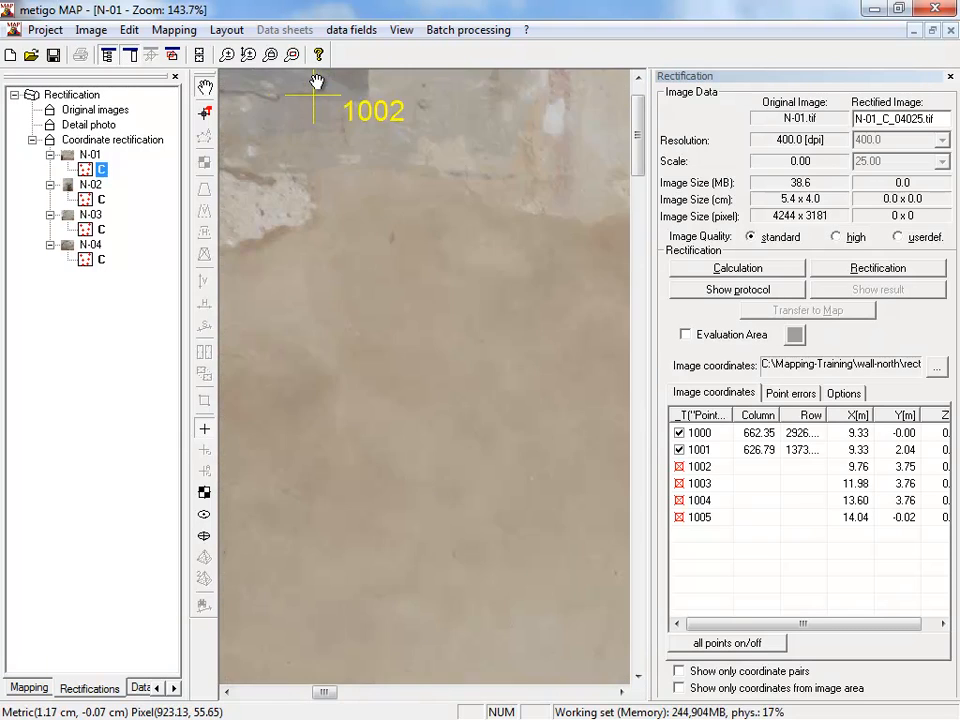
{"action": "left_click_drag", "start_coordinate": [381, 111], "coordinate": [459, 345]}
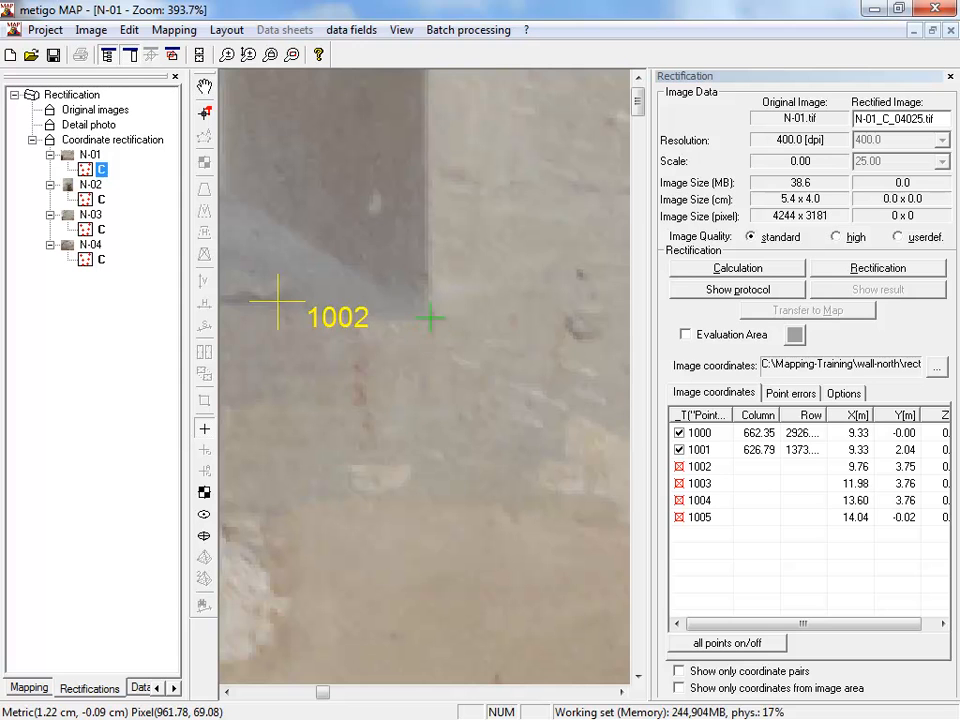
{"action": "left_click", "coordinate": [430, 319]}
{"action": "left_click", "coordinate": [533, 408]}
- Measure point 1003 in image N-01 at the lower left outer corner of the right window's sill
{"action": "scroll", "coordinate": [493, 428], "scroll_direction": "down", "scroll_amount": 2}
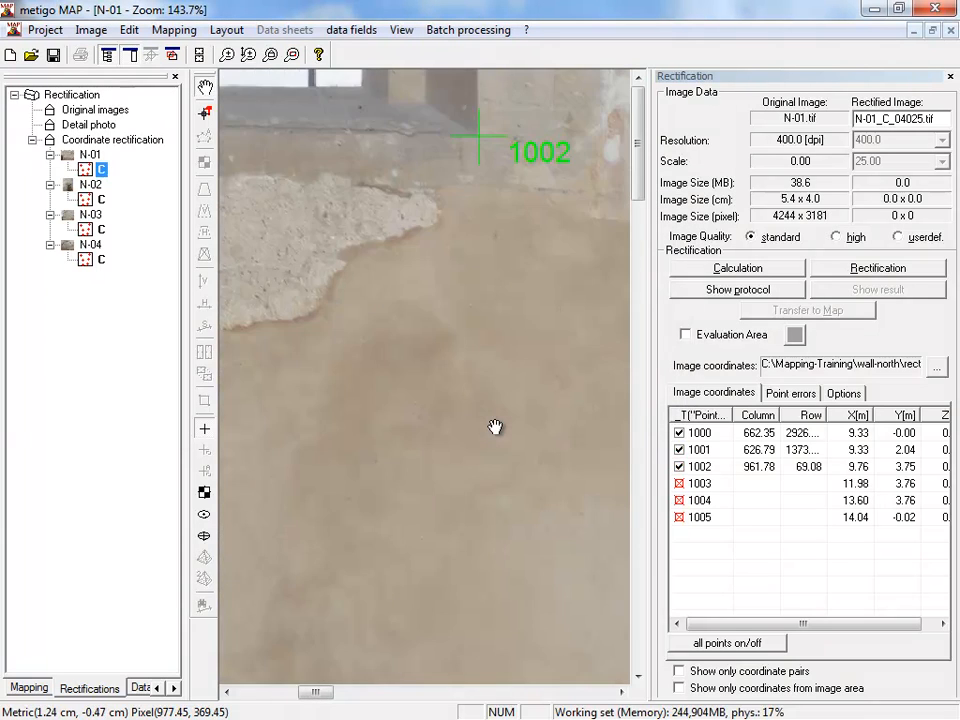
{"action": "left_click_drag", "start_coordinate": [516, 379], "coordinate": [355, 410]}
{"action": "left_click_drag", "start_coordinate": [590, 362], "coordinate": [280, 338]}
{"action": "left_click_drag", "start_coordinate": [560, 345], "coordinate": [326, 366]}
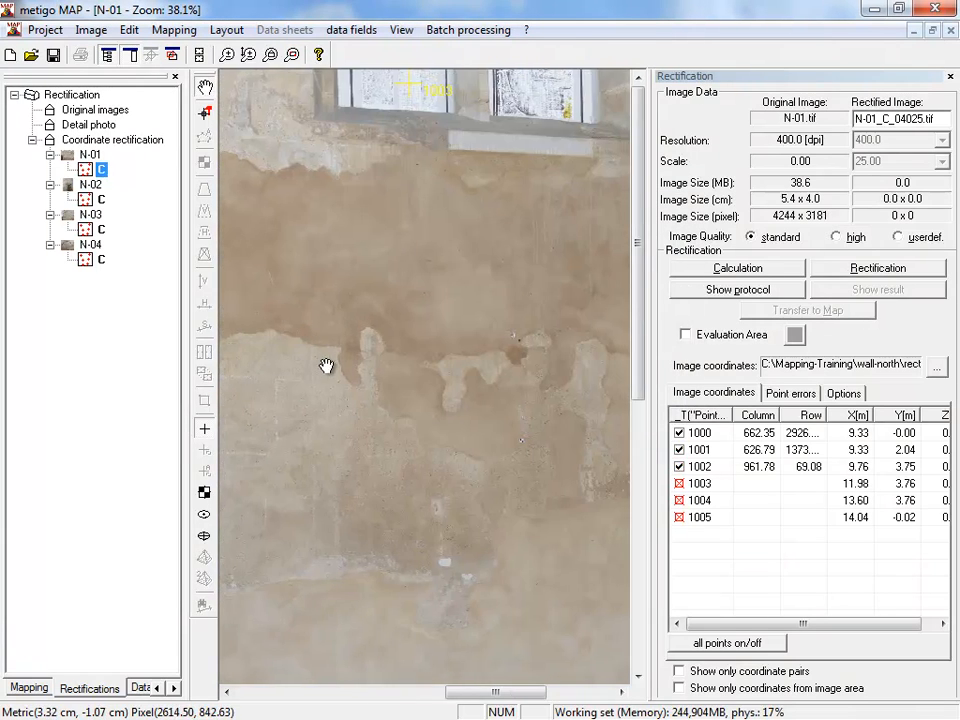
{"action": "scroll", "coordinate": [378, 146], "scroll_direction": "up", "scroll_amount": 3}
{"action": "left_click_drag", "start_coordinate": [378, 146], "coordinate": [389, 249]}
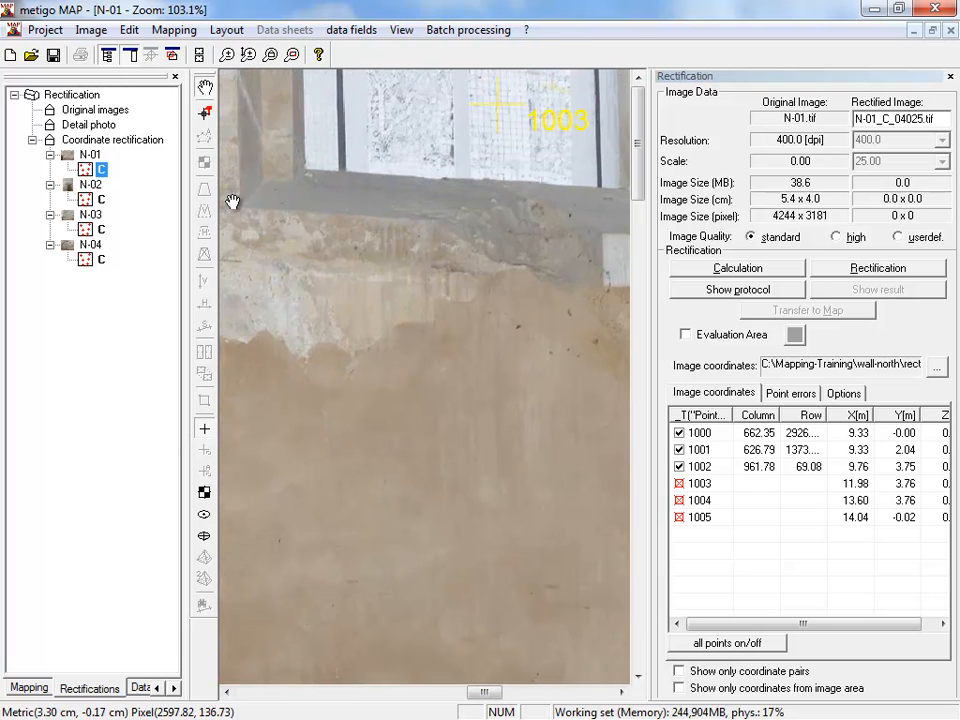
{"action": "scroll", "coordinate": [237, 202], "scroll_direction": "up", "scroll_amount": 2}
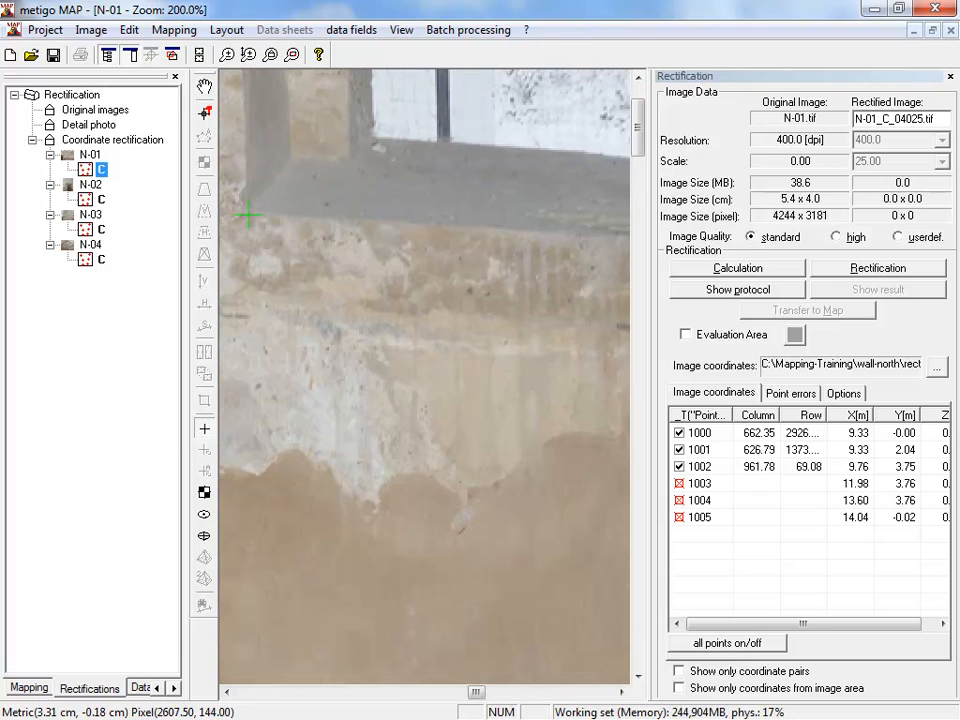
{"action": "left_click", "coordinate": [248, 209]}
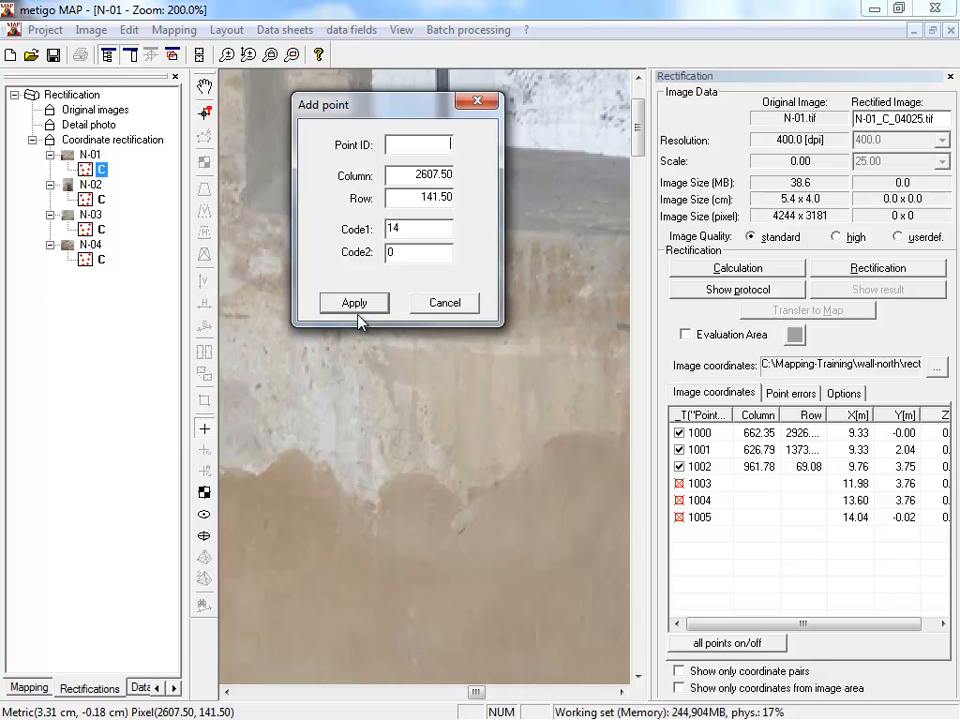
{"action": "left_click", "coordinate": [356, 308]}
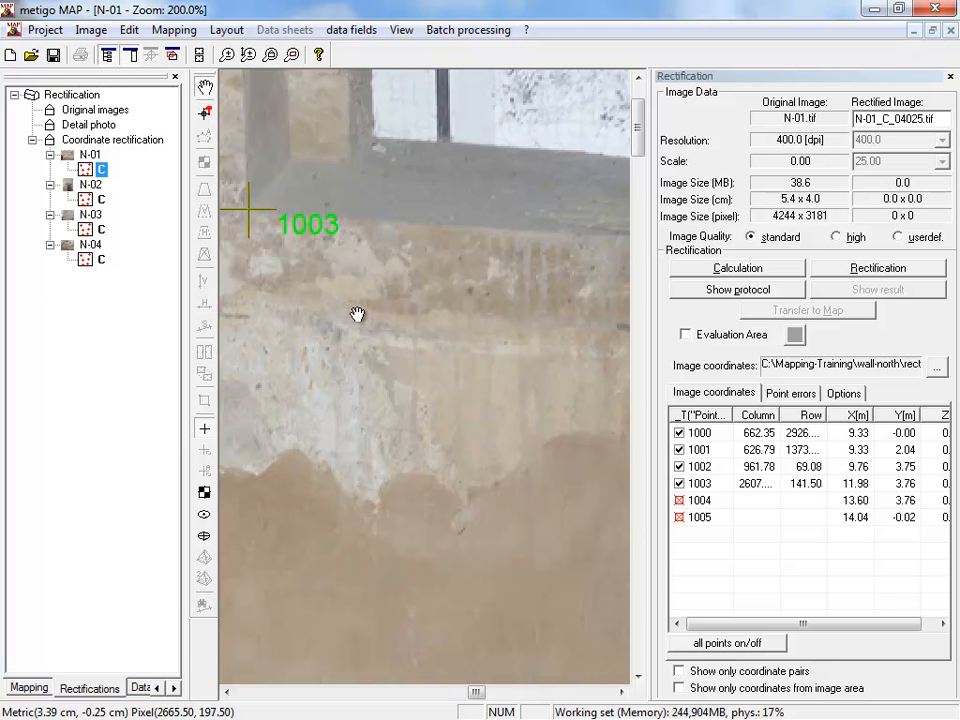
- Measure point 1004 in image N-01 at the lower right outer corner of the right window's sill
{"action": "scroll", "coordinate": [356, 316], "scroll_direction": "down", "scroll_amount": 4}
{"action": "scroll", "coordinate": [538, 148], "scroll_direction": "up", "scroll_amount": 9}
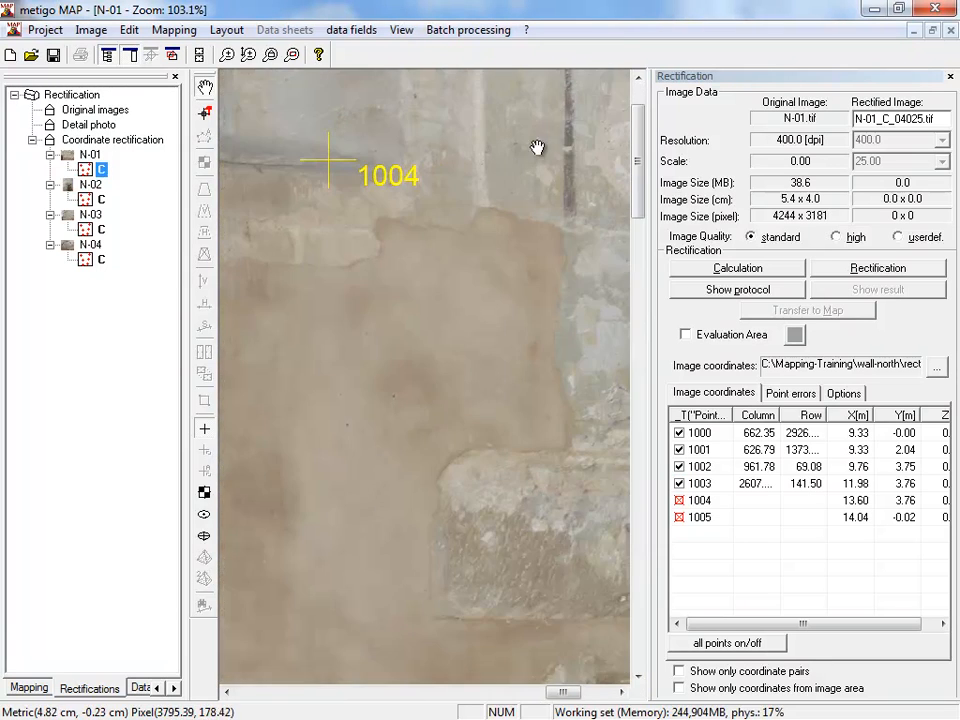
{"action": "left_click_drag", "start_coordinate": [384, 178], "coordinate": [497, 332]}
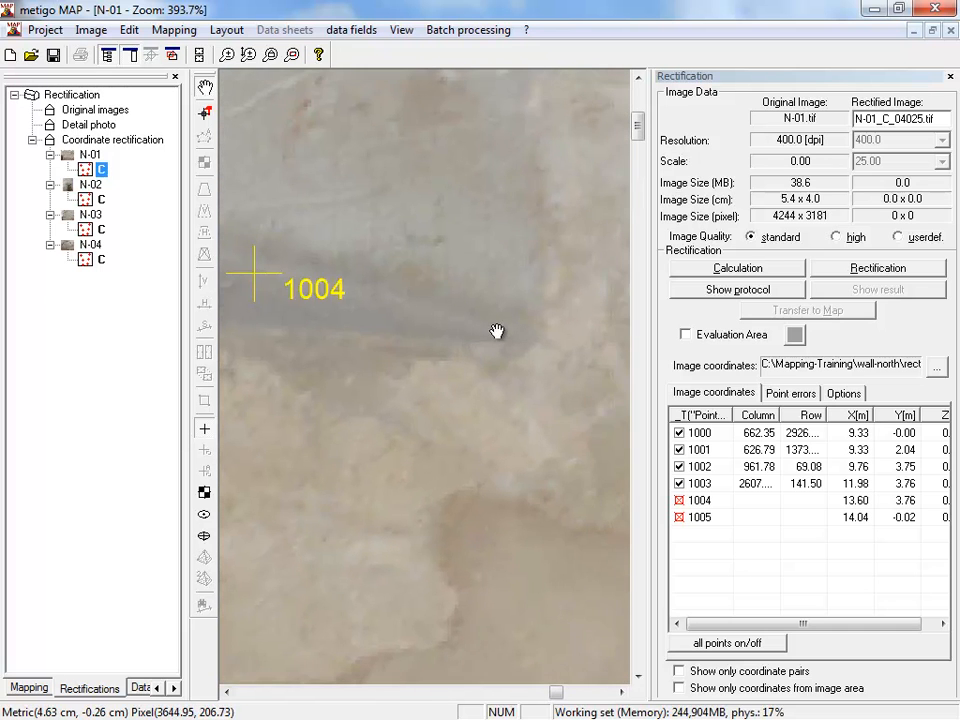
{"action": "scroll", "coordinate": [497, 332], "scroll_direction": "down", "scroll_amount": 2}
{"action": "left_click", "coordinate": [522, 338]}
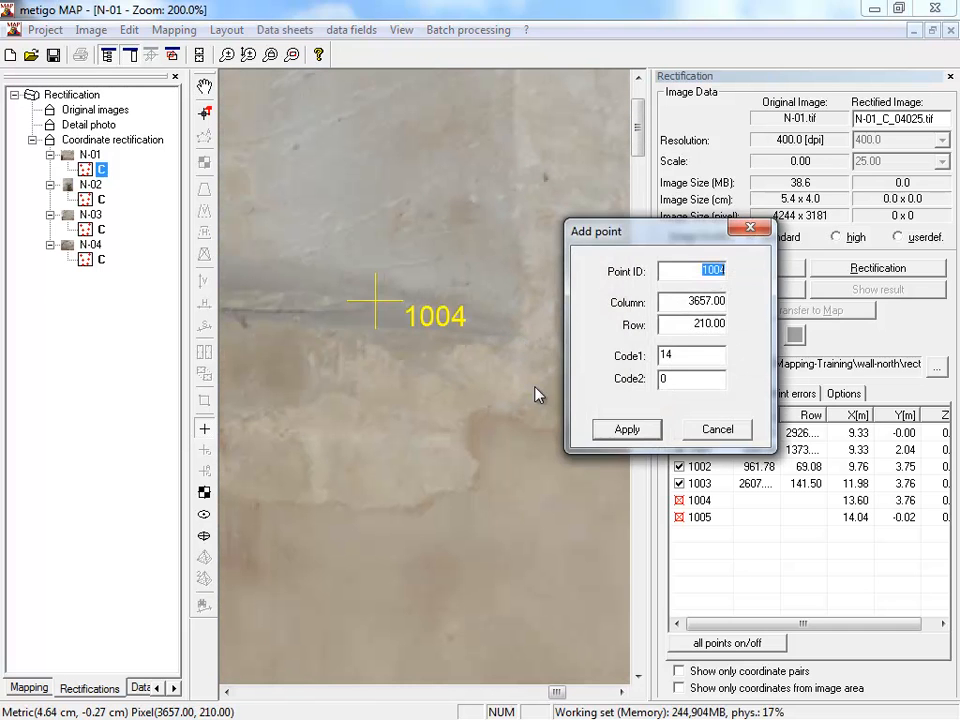
{"action": "left_click", "coordinate": [628, 430]}
- Measure point 1005 in image N-01 where the wall meets the floor, just beside the yellow tripod leg
{"action": "scroll", "coordinate": [444, 460], "scroll_direction": "down", "scroll_amount": 5}
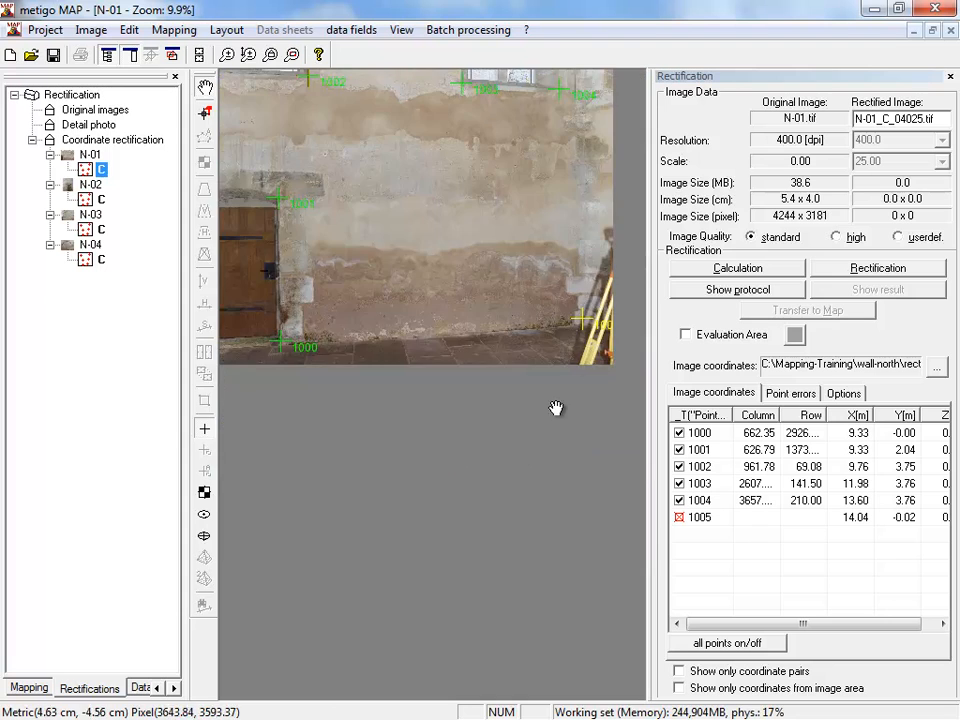
{"action": "scroll", "coordinate": [591, 336], "scroll_direction": "up", "scroll_amount": 3}
{"action": "left_click_drag", "start_coordinate": [591, 336], "coordinate": [223, 125]}
{"action": "scroll", "coordinate": [541, 524], "scroll_direction": "up", "scroll_amount": 5}
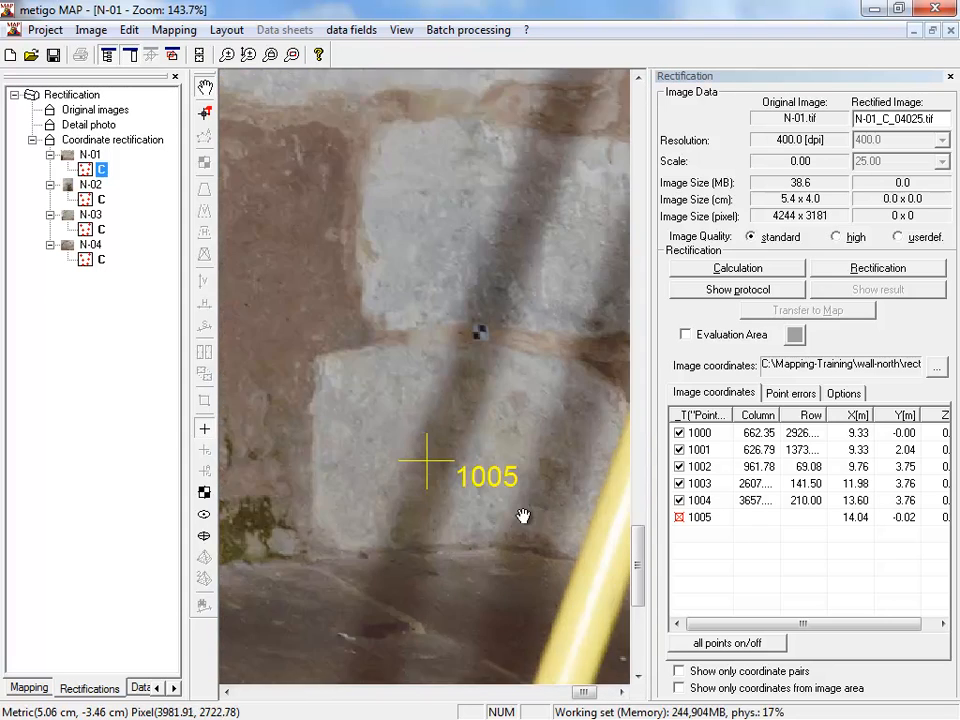
{"action": "left_click_drag", "start_coordinate": [500, 524], "coordinate": [435, 420]}
{"action": "left_click_drag", "start_coordinate": [412, 321], "coordinate": [425, 439]}
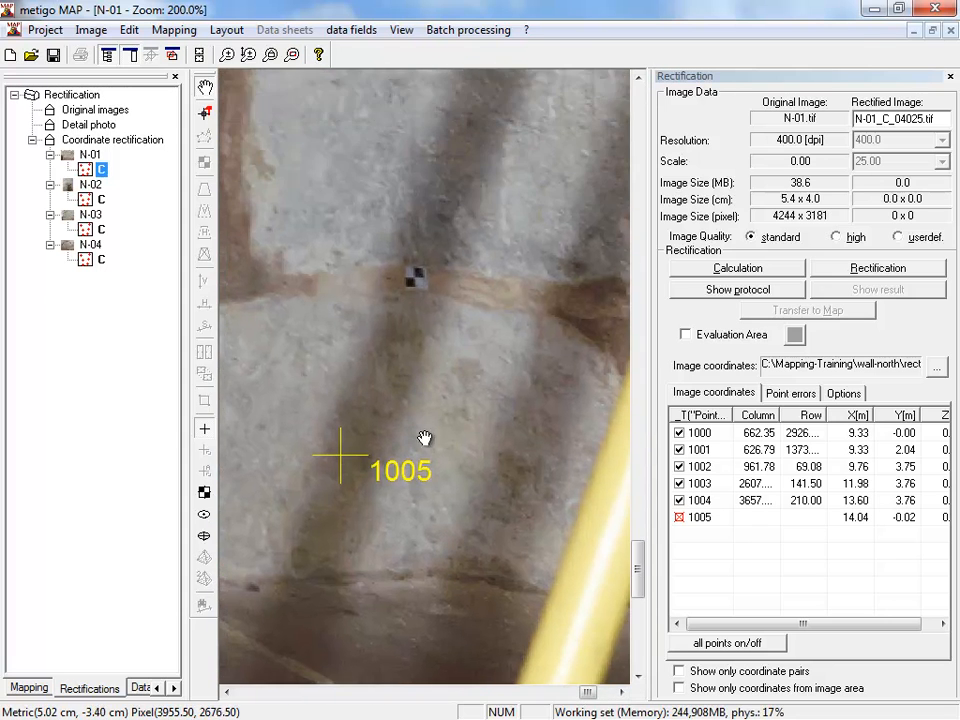
{"action": "left_click", "coordinate": [425, 576]}
{"action": "left_click", "coordinate": [529, 664]}
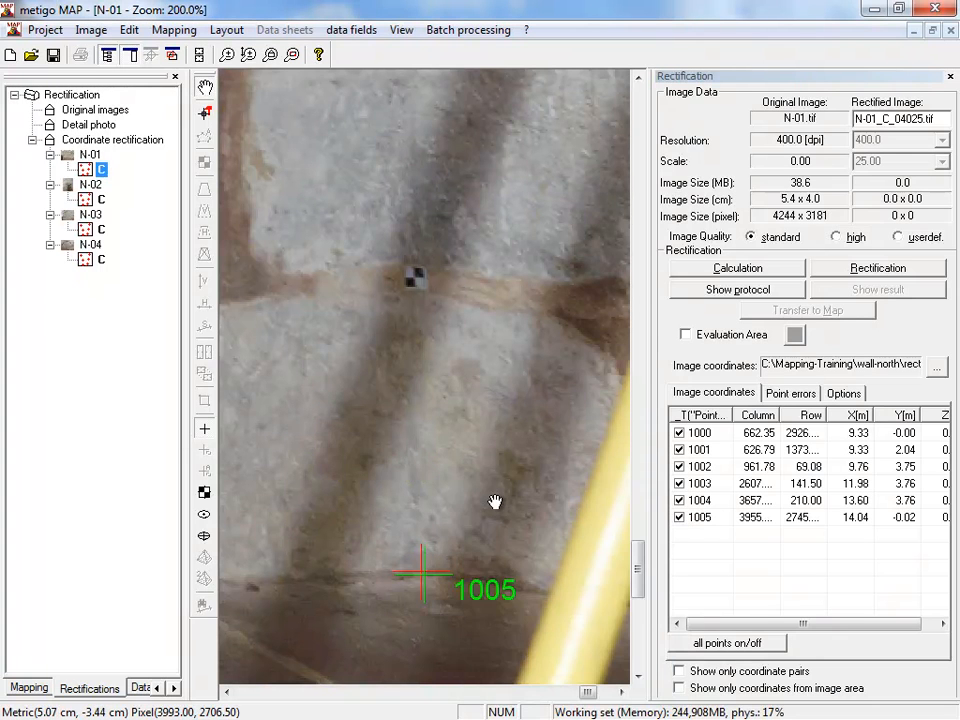
- Calculate the rectification of N-01 from the six measured points and show the point errors
{"action": "scroll", "coordinate": [495, 501], "scroll_direction": "down", "scroll_amount": 10}
{"action": "scroll", "coordinate": [482, 450], "scroll_direction": "up", "scroll_amount": 1}
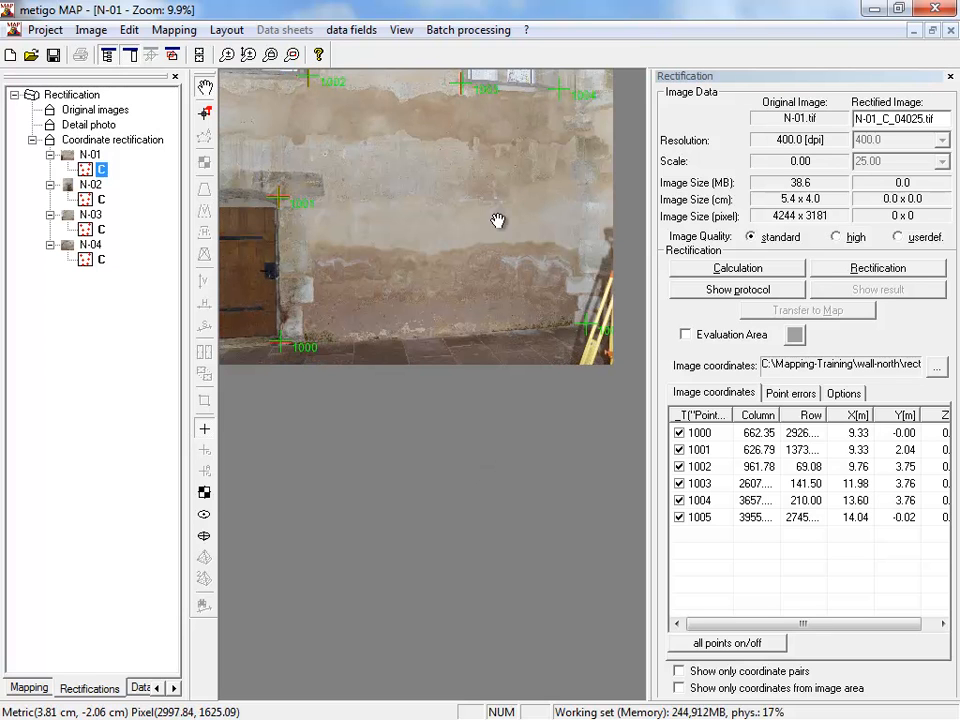
{"action": "left_click", "coordinate": [764, 270]}
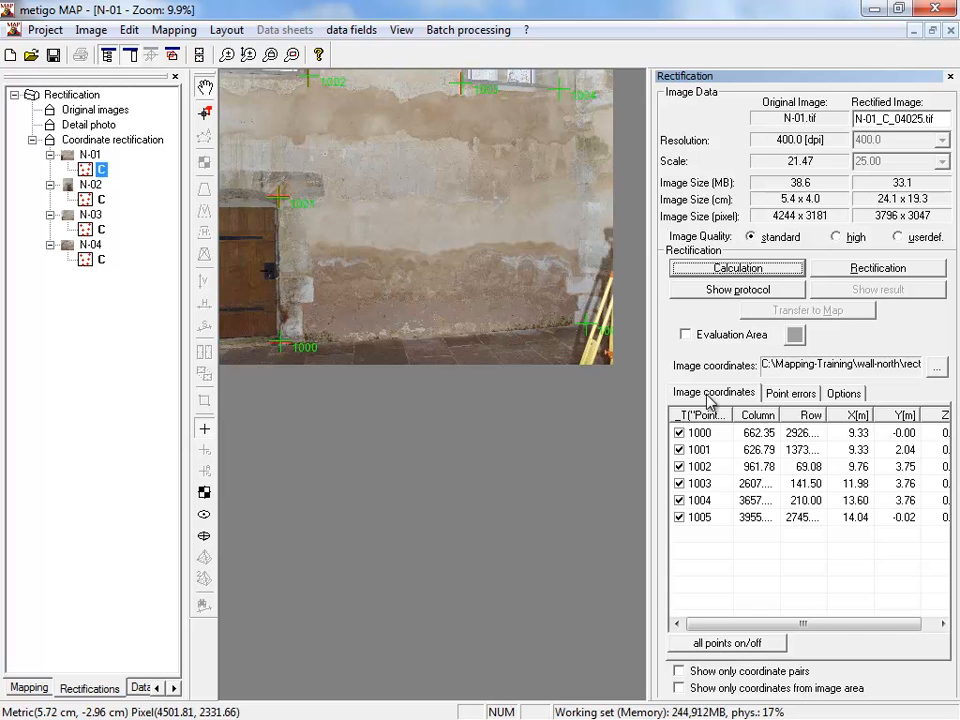
{"action": "left_click", "coordinate": [780, 396]}
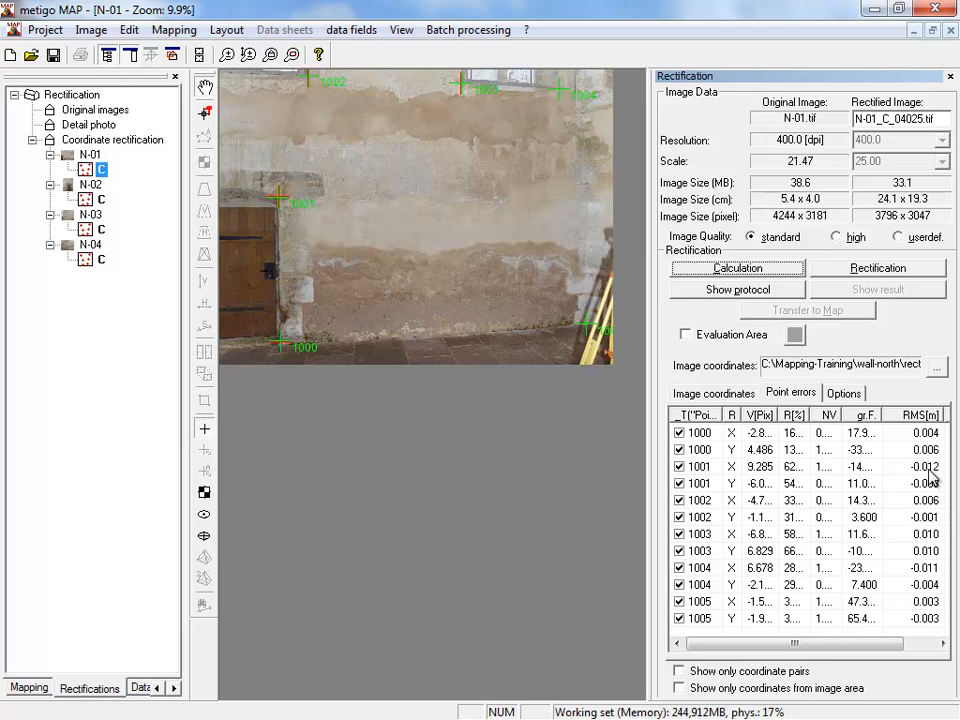
- Exclude point 1001 from the calculation, include it again and recalculate the rectification of N-01
{"action": "left_click", "coordinate": [681, 467]}
{"action": "left_click", "coordinate": [681, 467]}
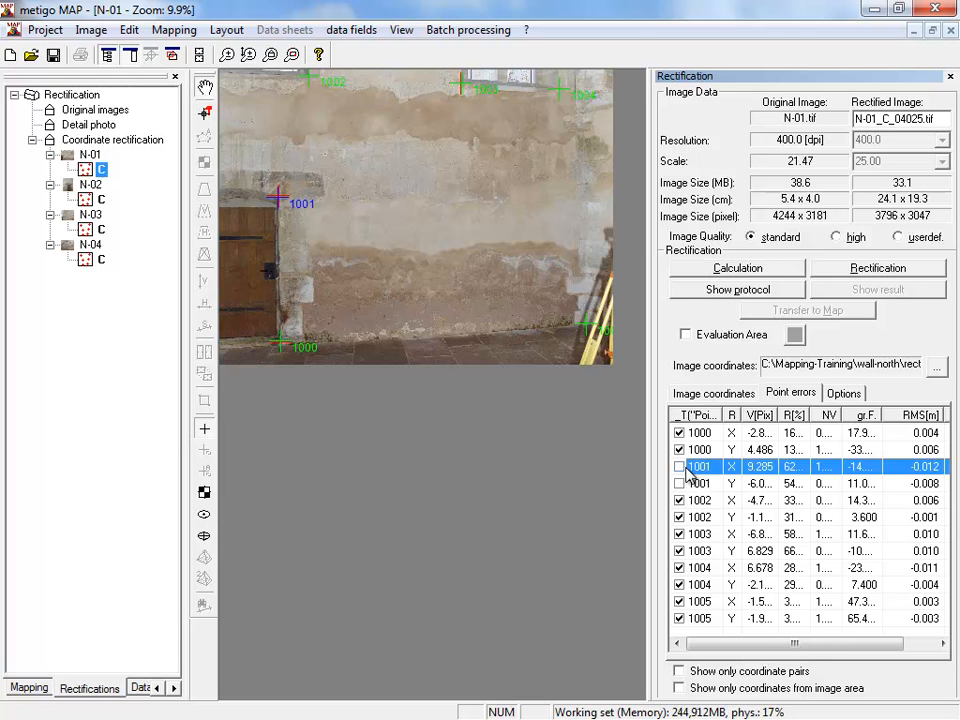
{"action": "left_click", "coordinate": [681, 467]}
{"action": "left_click", "coordinate": [772, 271]}
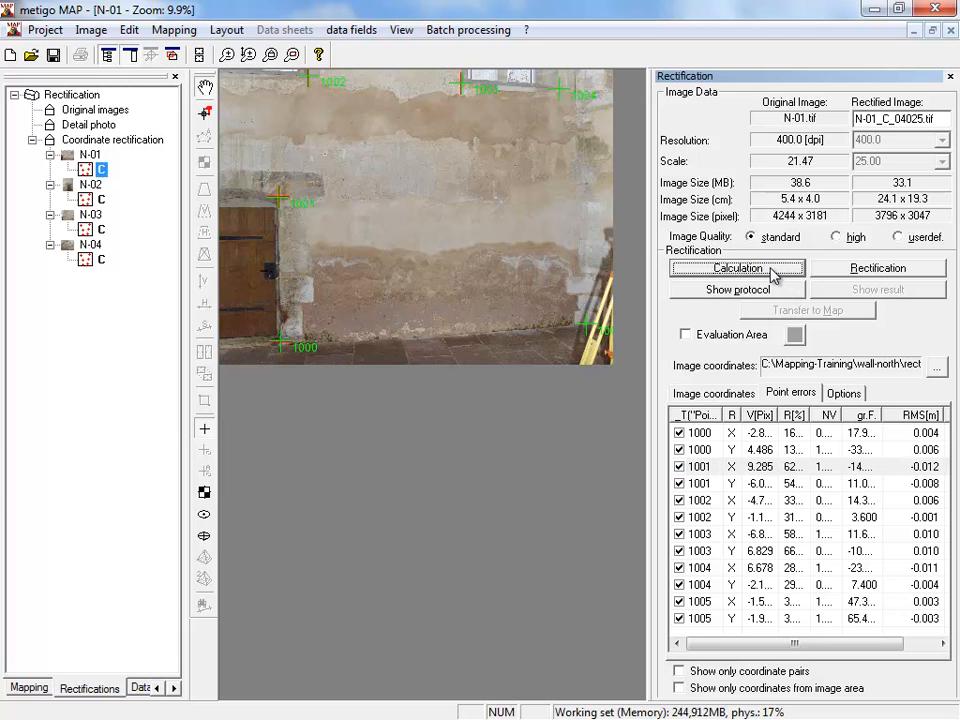
- Rectify image N-01 and transfer the rectified image to the map
{"action": "left_click", "coordinate": [885, 270]}
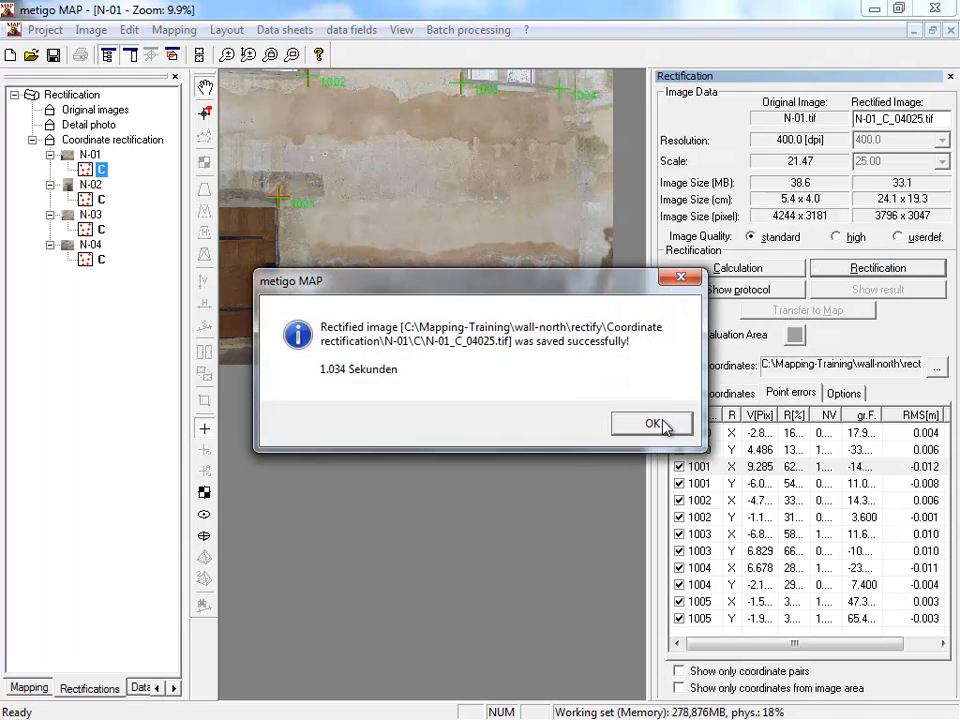
{"action": "left_click", "coordinate": [658, 362]}
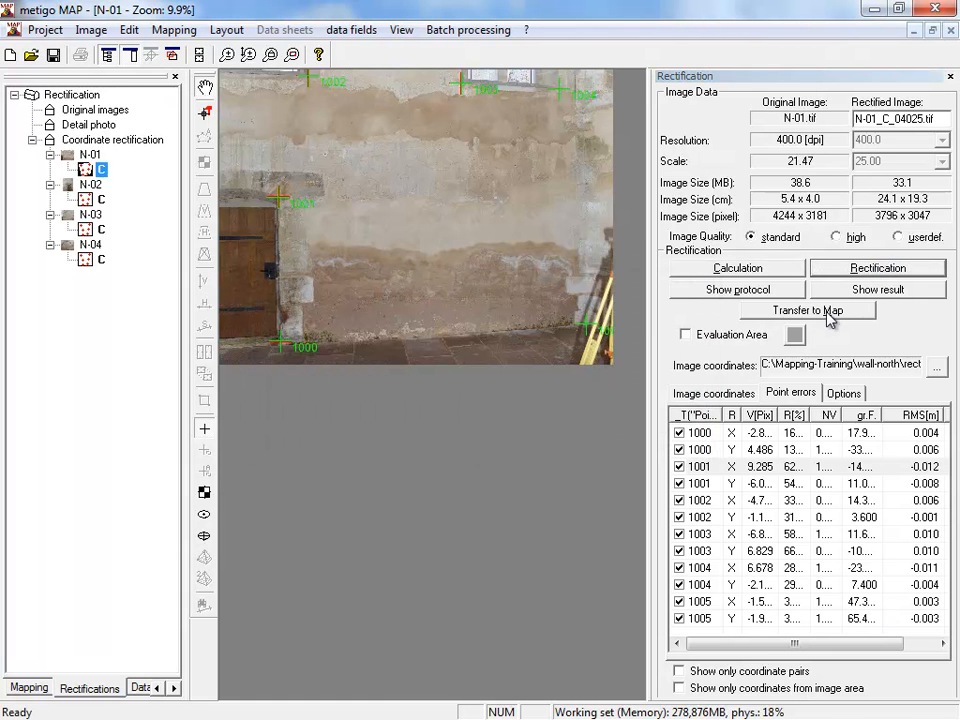
{"action": "left_click", "coordinate": [806, 311]}
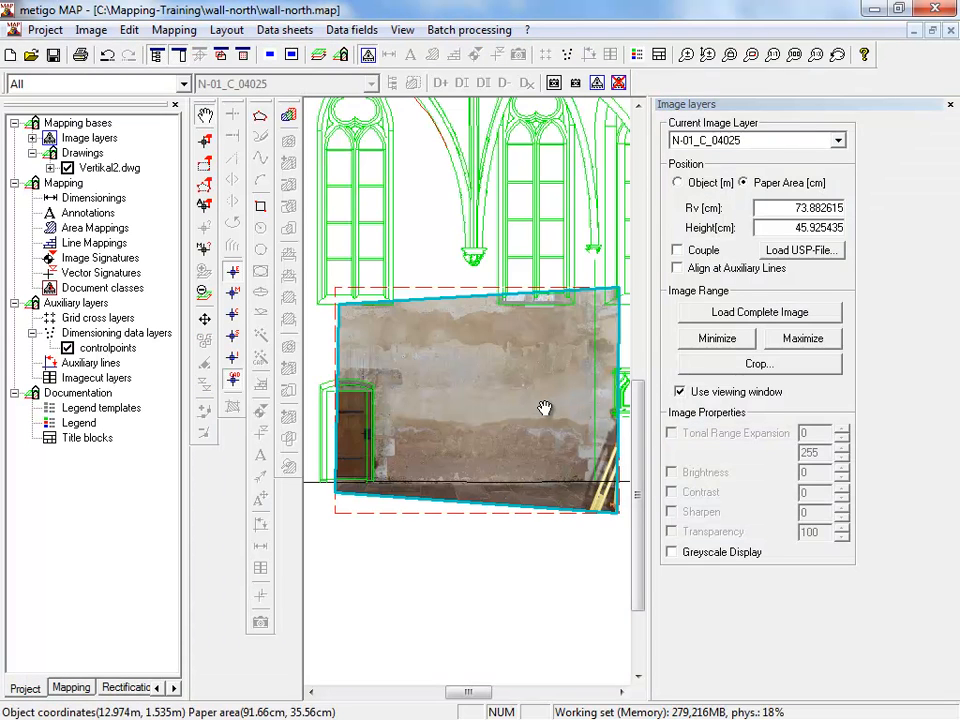
- Compare the rectified image with the drawing by switching the visibility of image layer N-01_C_04025 off and on
{"action": "scroll", "coordinate": [461, 408], "scroll_direction": "down", "scroll_amount": 2}
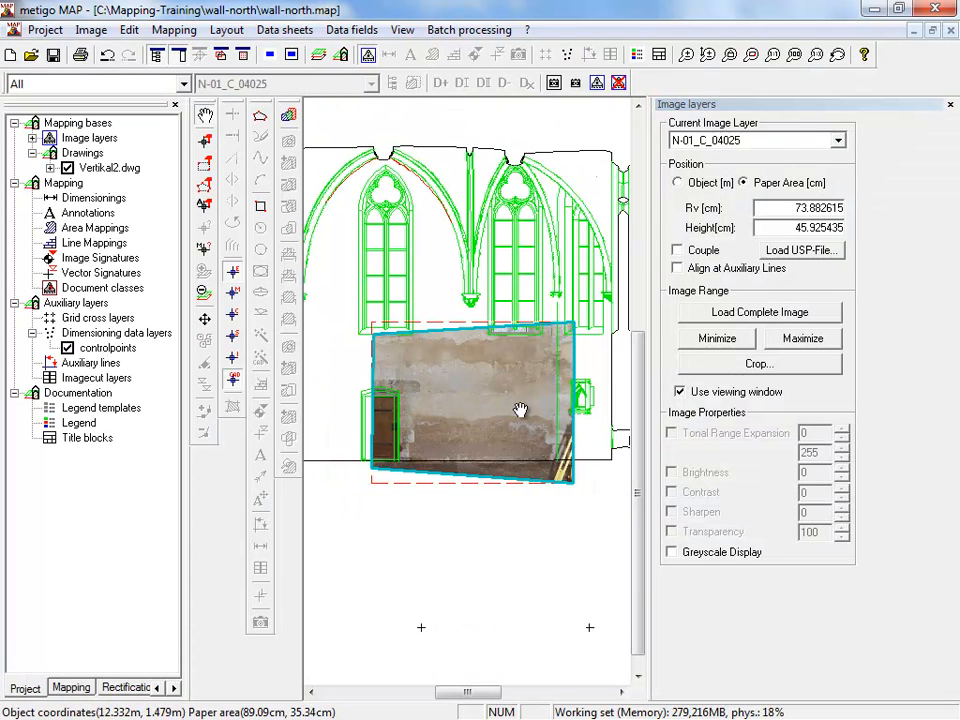
{"action": "mouse_move", "coordinate": [435, 409]}
{"action": "left_mouse_down"}
{"action": "mouse_move", "coordinate": [456, 392]}
{"action": "mouse_move", "coordinate": [425, 373]}
{"action": "left_mouse_up"}
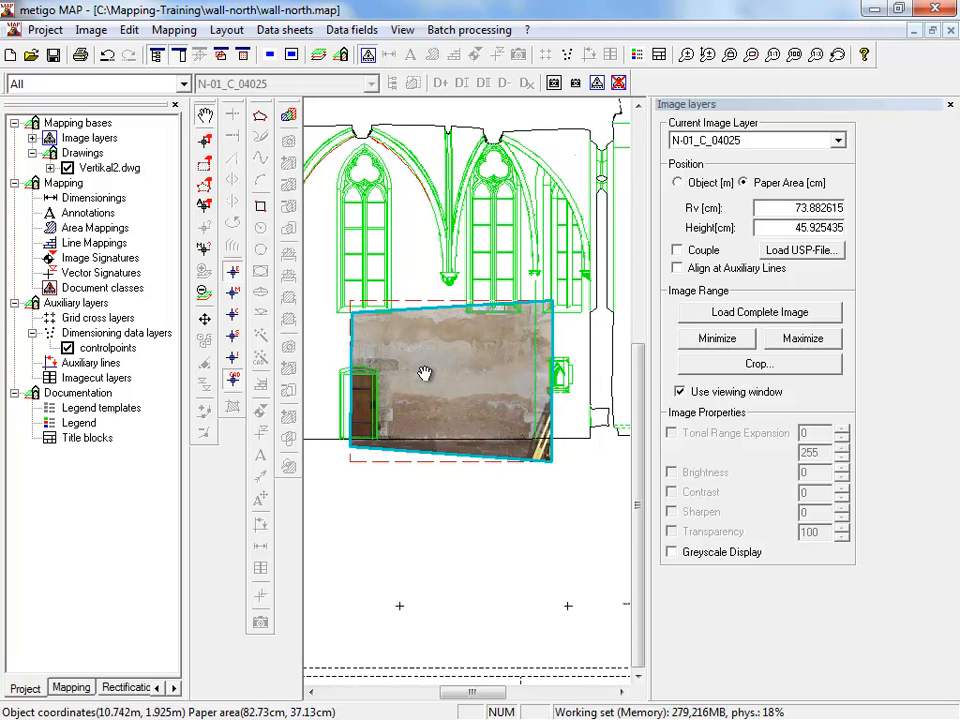
{"action": "left_click_drag", "start_coordinate": [425, 373], "coordinate": [473, 376]}
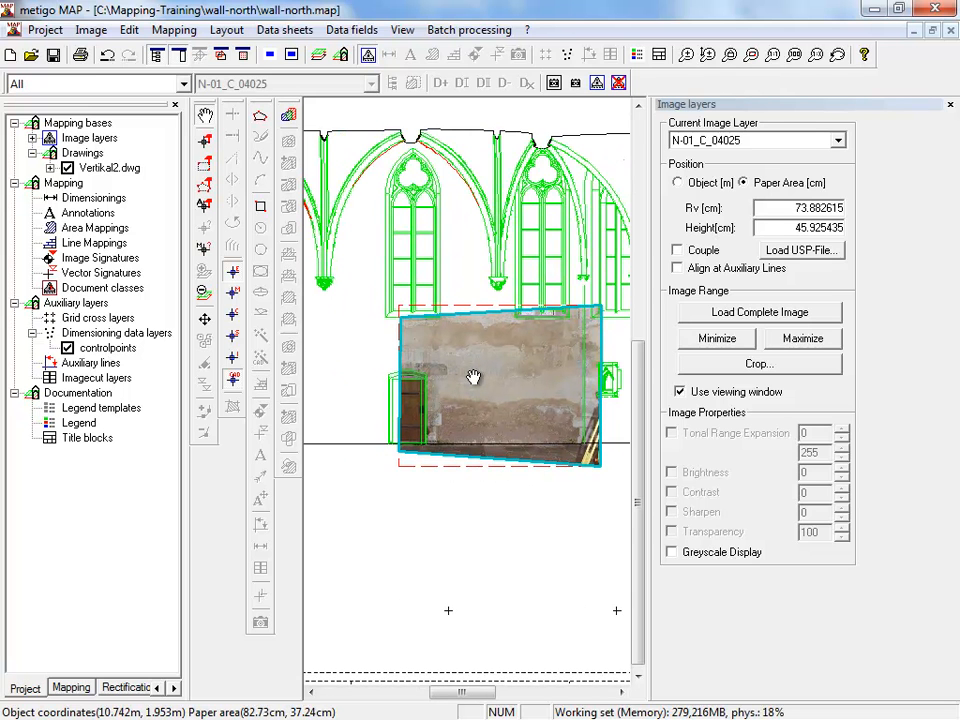
{"action": "left_click", "coordinate": [32, 138]}
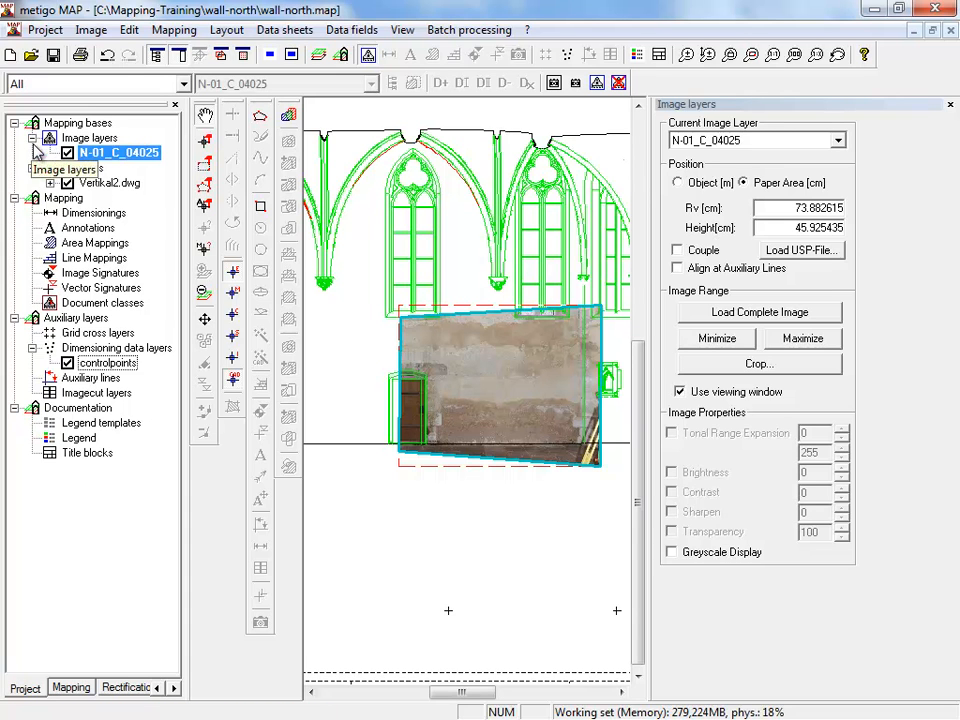
{"action": "left_click", "coordinate": [67, 152]}
{"action": "left_click", "coordinate": [67, 152]}
{"action": "left_click", "coordinate": [67, 152]}
{"action": "left_click", "coordinate": [67, 152]}
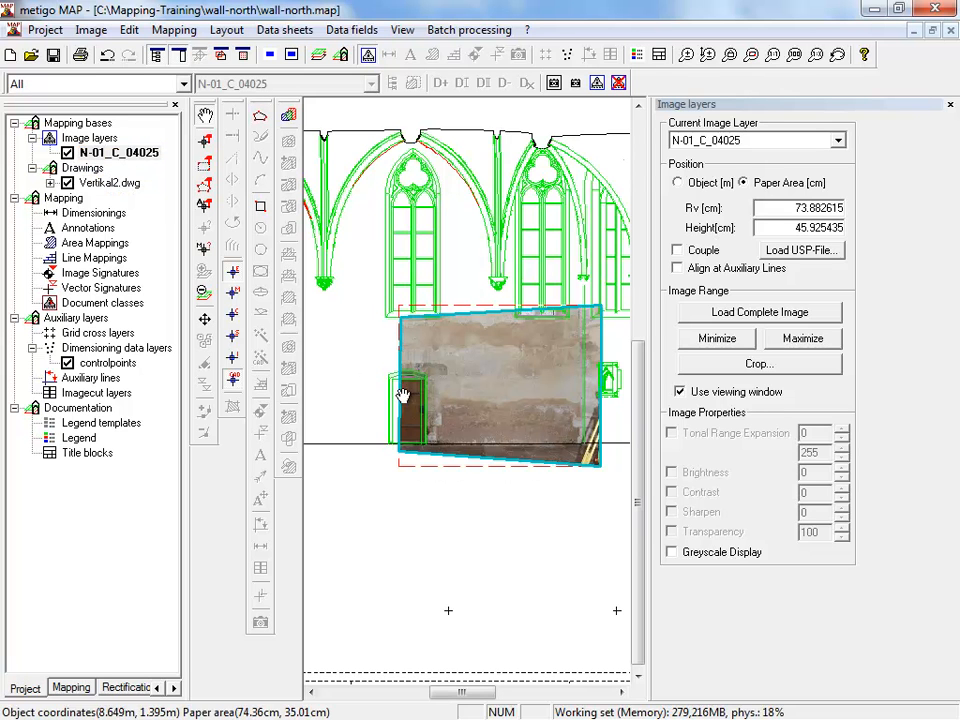
- Add a control point at the foot of the door frame's left outer edge in the controlpoints layer and inspect its placement
{"action": "left_click", "coordinate": [110, 364]}
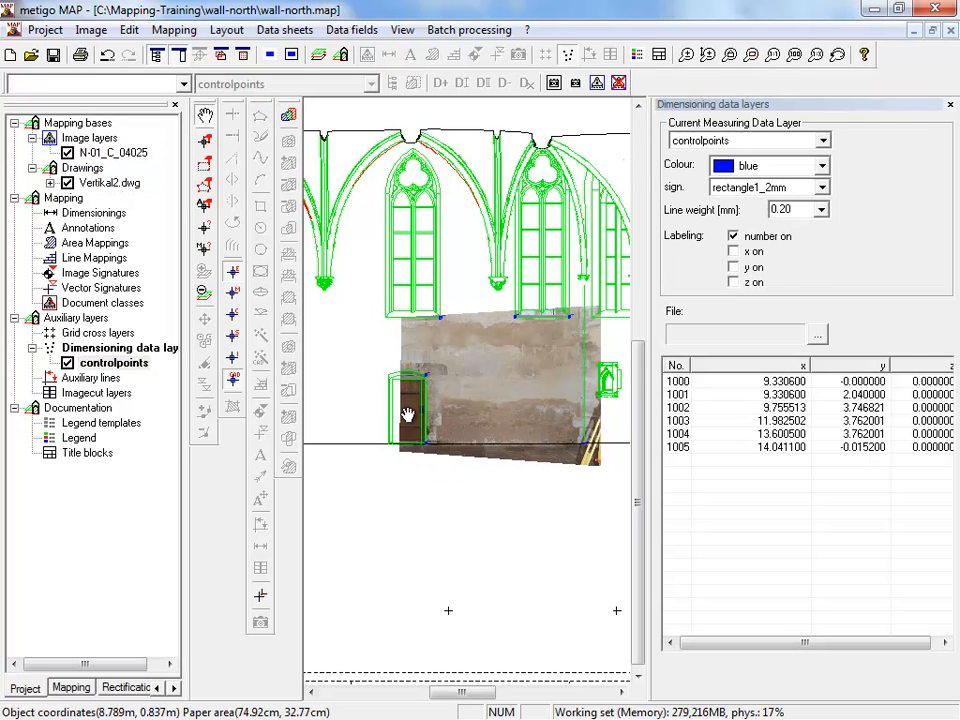
{"action": "scroll", "coordinate": [405, 413], "scroll_direction": "up", "scroll_amount": 3}
{"action": "left_click_drag", "start_coordinate": [391, 418], "coordinate": [404, 382]}
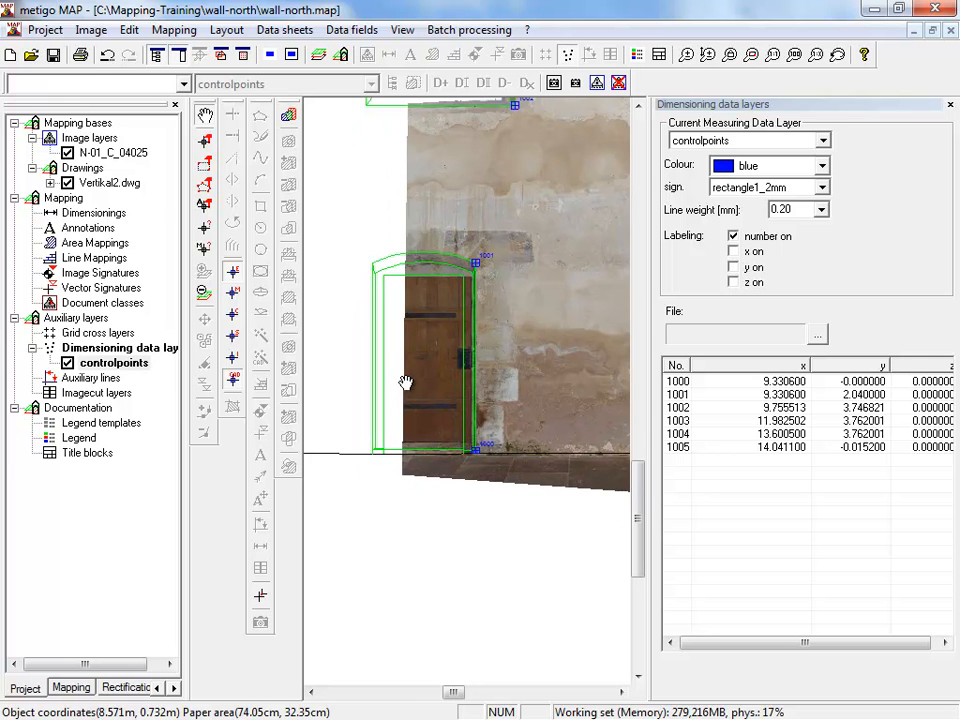
{"action": "scroll", "coordinate": [404, 382], "scroll_direction": "up", "scroll_amount": 4}
{"action": "scroll", "coordinate": [433, 470], "scroll_direction": "up", "scroll_amount": 3}
{"action": "left_click", "coordinate": [263, 597]}
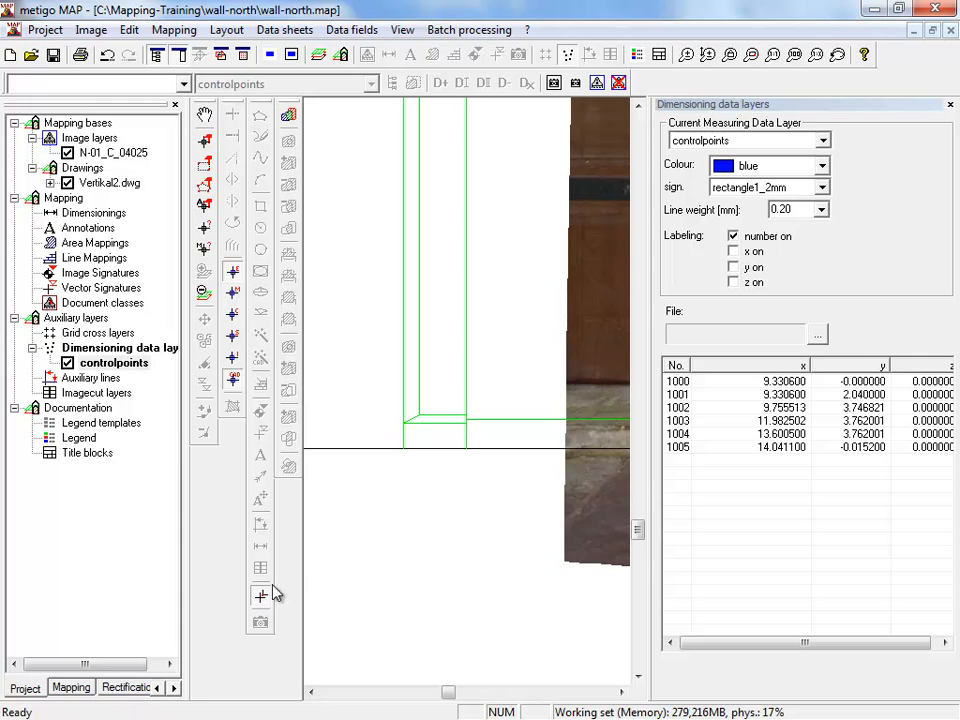
{"action": "left_click", "coordinate": [404, 424]}
{"action": "left_click", "coordinate": [430, 319]}
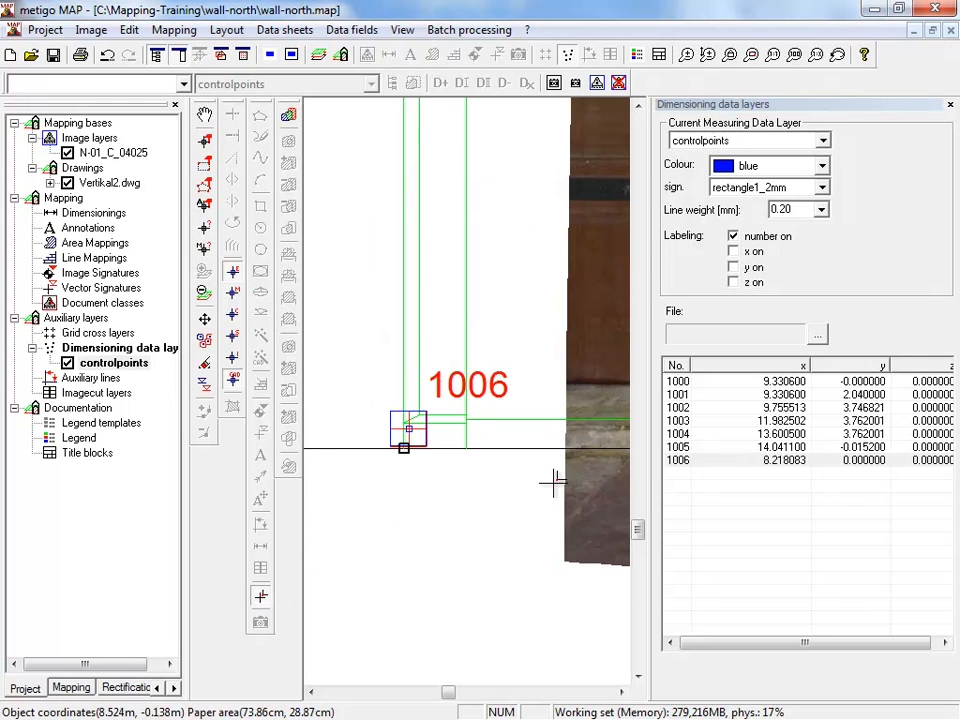
{"action": "scroll", "coordinate": [507, 387], "scroll_direction": "down", "scroll_amount": 1}
{"action": "scroll", "coordinate": [495, 400], "scroll_direction": "up", "scroll_amount": 1}
{"action": "scroll", "coordinate": [390, 405], "scroll_direction": "up", "scroll_amount": 1}
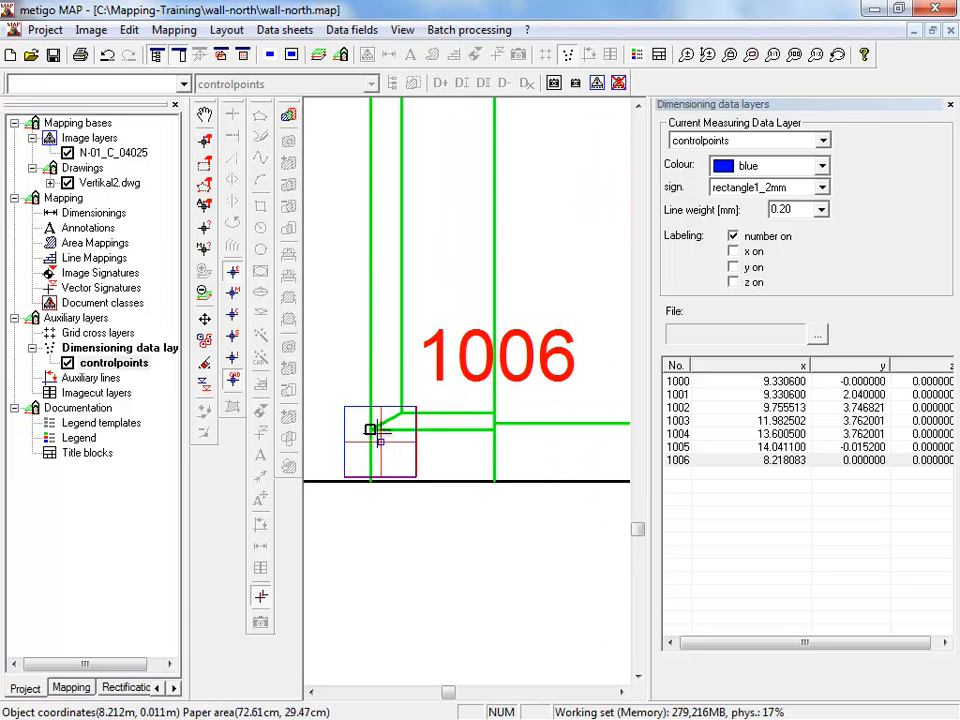
- Undo the last control point and add a new one where the threshold line meets the door frame's left outer edge
{"action": "left_click", "coordinate": [108, 56]}
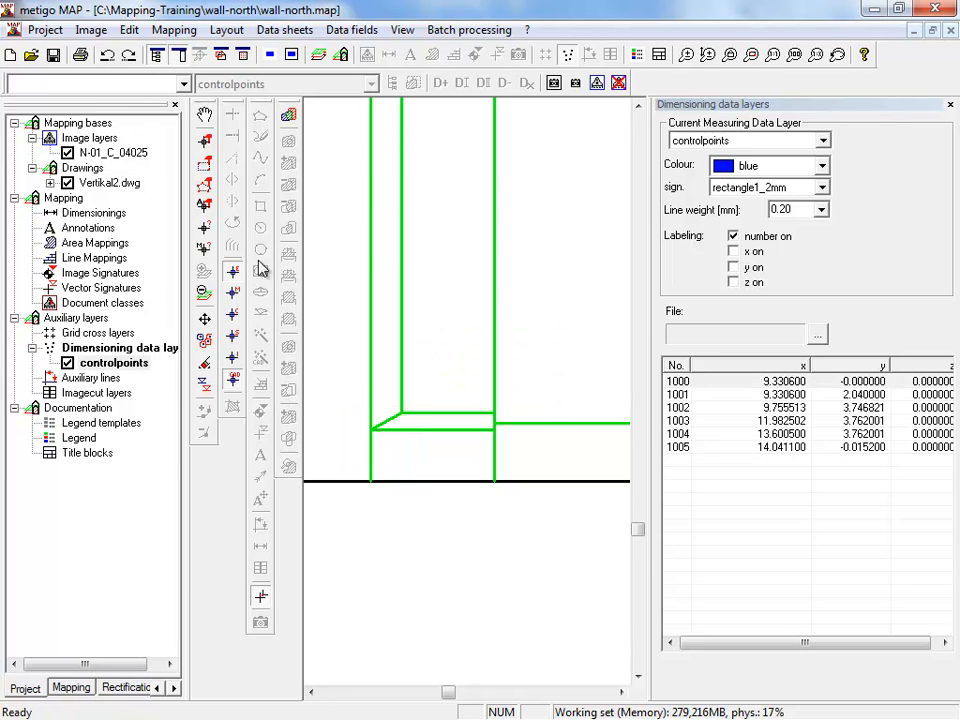
{"action": "left_click", "coordinate": [396, 436]}
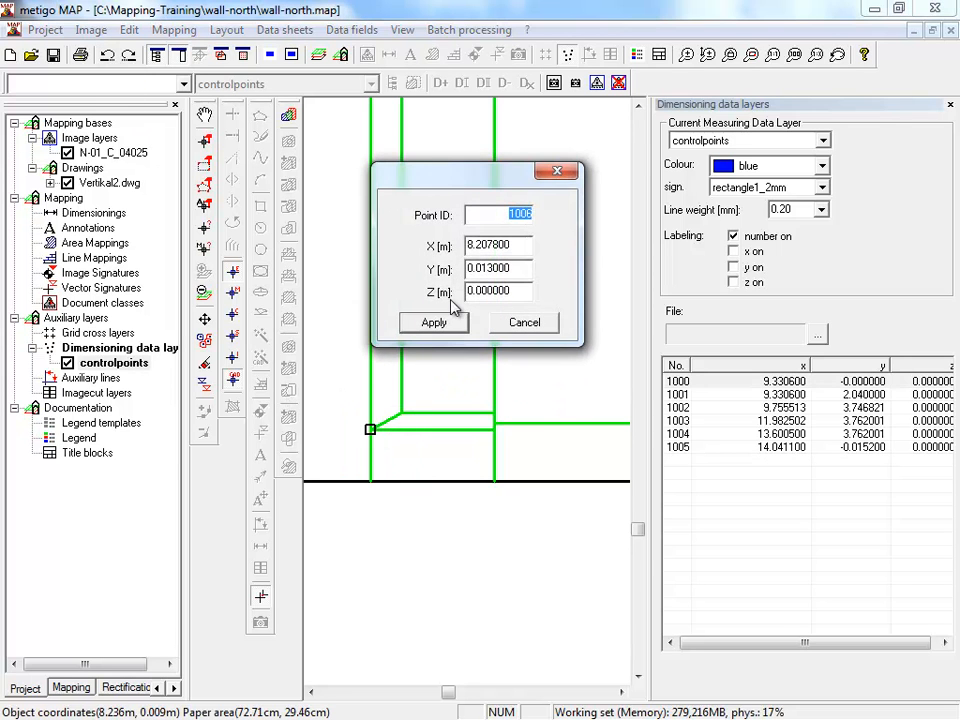
{"action": "left_click", "coordinate": [432, 323]}
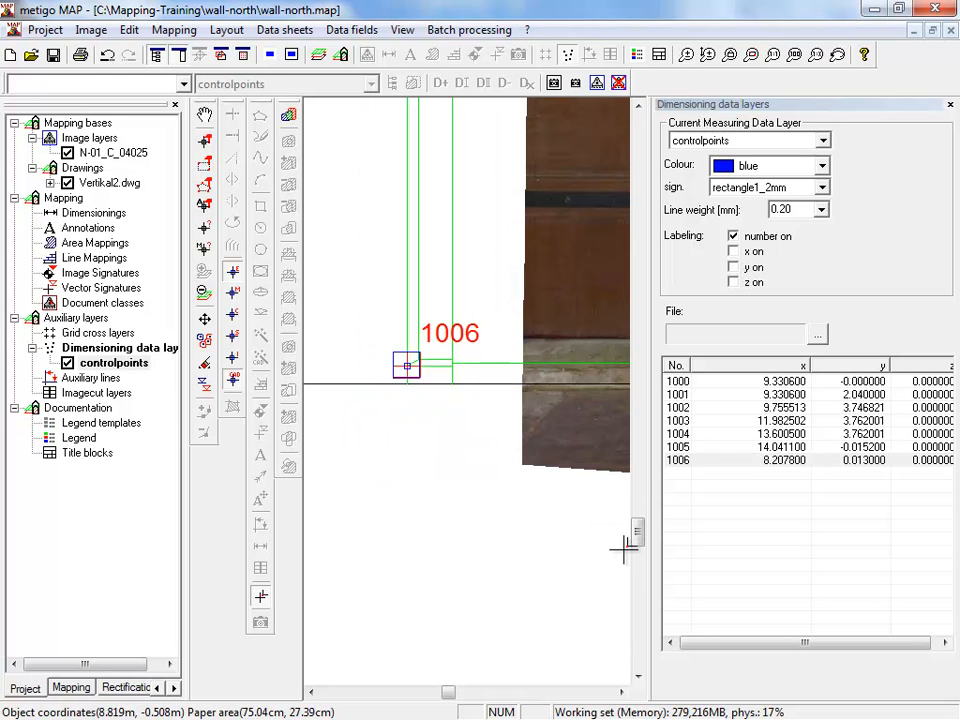
{"action": "left_click_drag", "start_coordinate": [636, 528], "coordinate": [643, 507]}
{"action": "scroll", "coordinate": [484, 516], "scroll_direction": "up", "scroll_amount": 2}
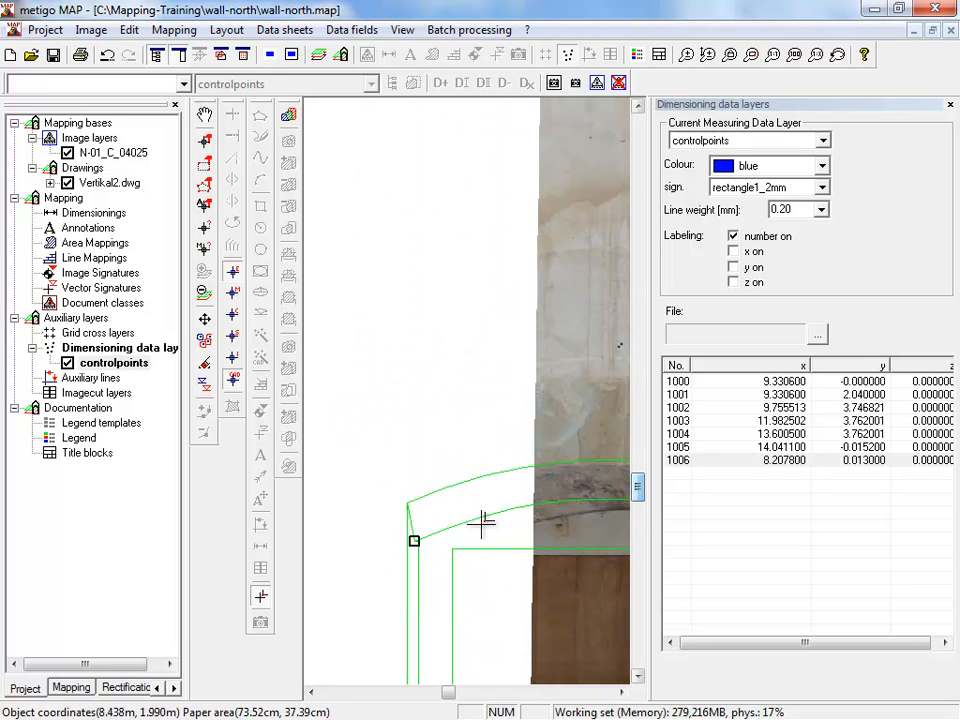
{"action": "scroll", "coordinate": [390, 536], "scroll_direction": "up", "scroll_amount": 2}
{"action": "left_click", "coordinate": [480, 453]}
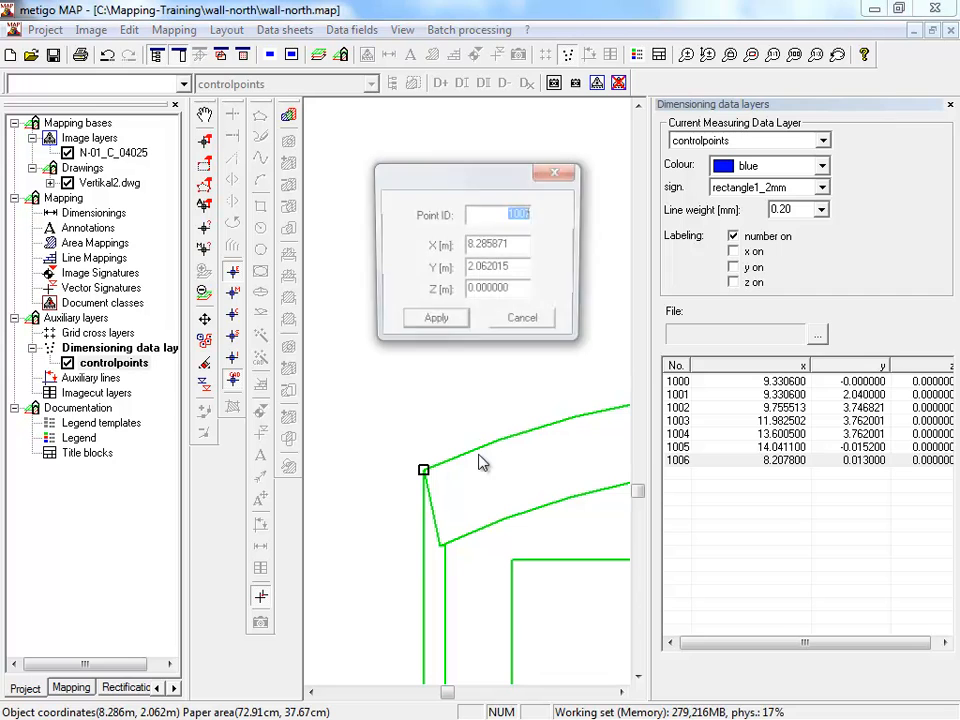
{"action": "left_click", "coordinate": [434, 323]}
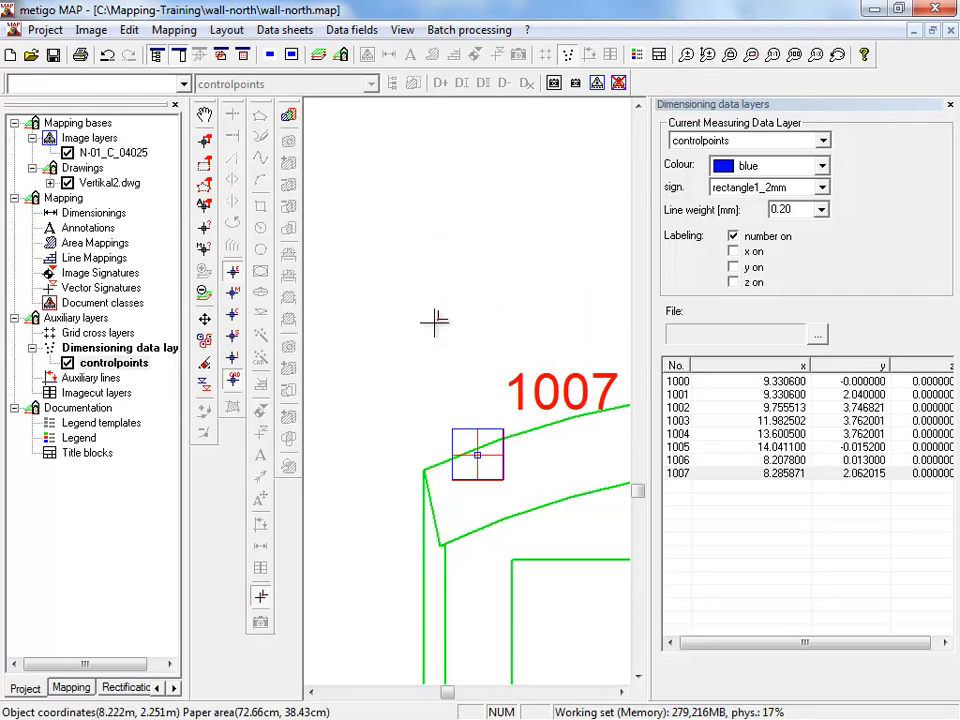
{"action": "left_click", "coordinate": [107, 54]}
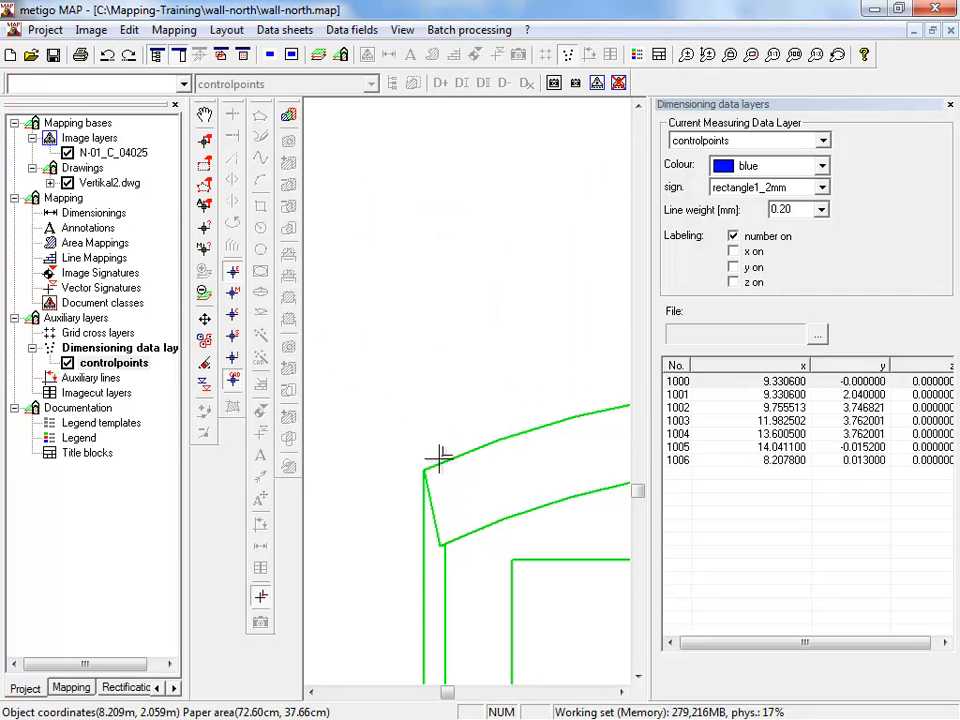
- Add a control point at the door frame's upper-left outer corner, where the outer arch line begins
{"action": "left_click", "coordinate": [436, 460]}
{"action": "left_click", "coordinate": [435, 323]}
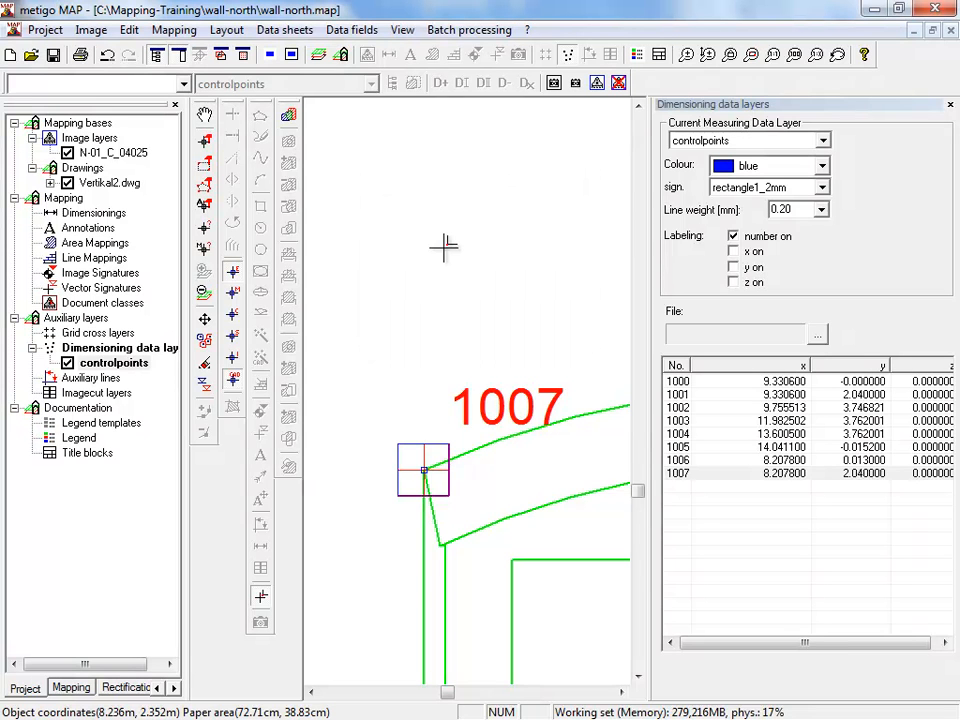
{"action": "scroll", "coordinate": [446, 240], "scroll_direction": "down", "scroll_amount": 5}
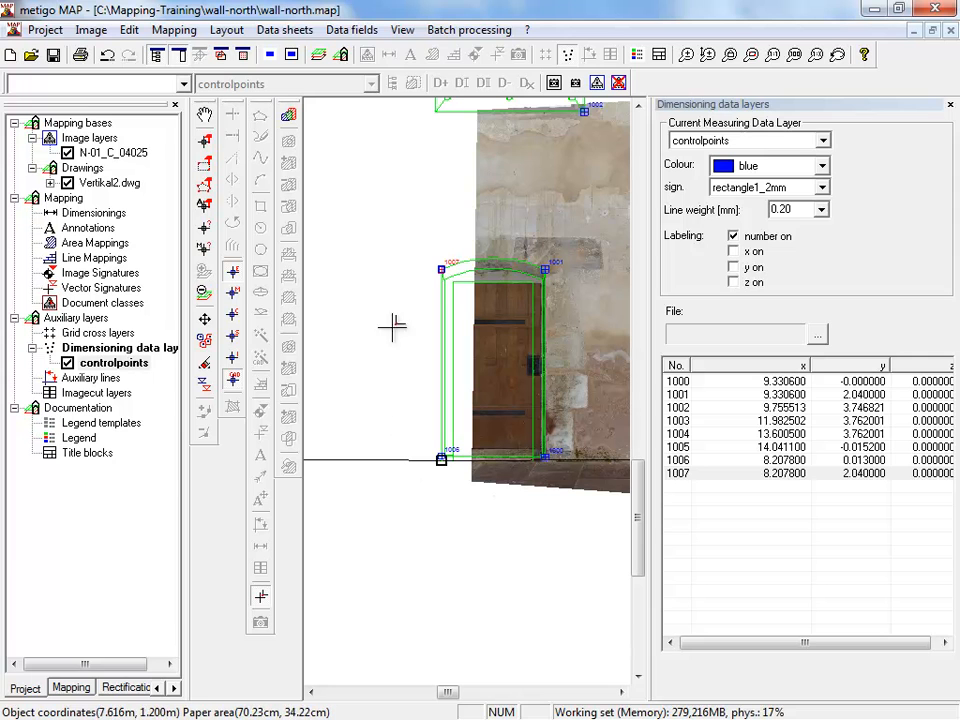
- Open the coordinate rectification of N-02 and add image point 1006 at the foot of the door frame's left outer edge
{"action": "left_click", "coordinate": [112, 690]}
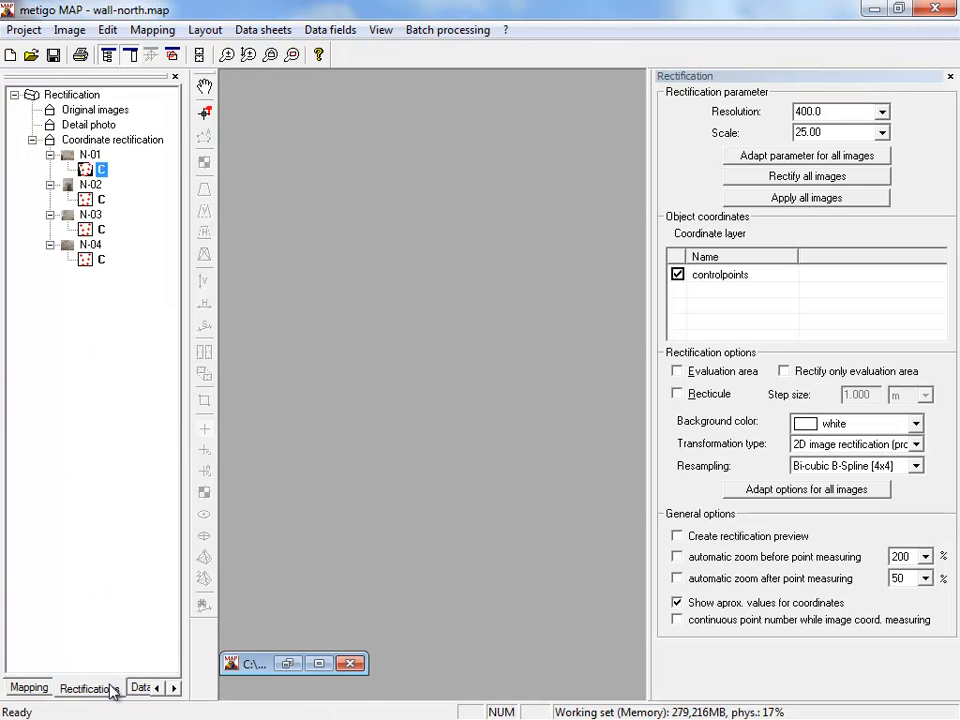
{"action": "left_click", "coordinate": [90, 204]}
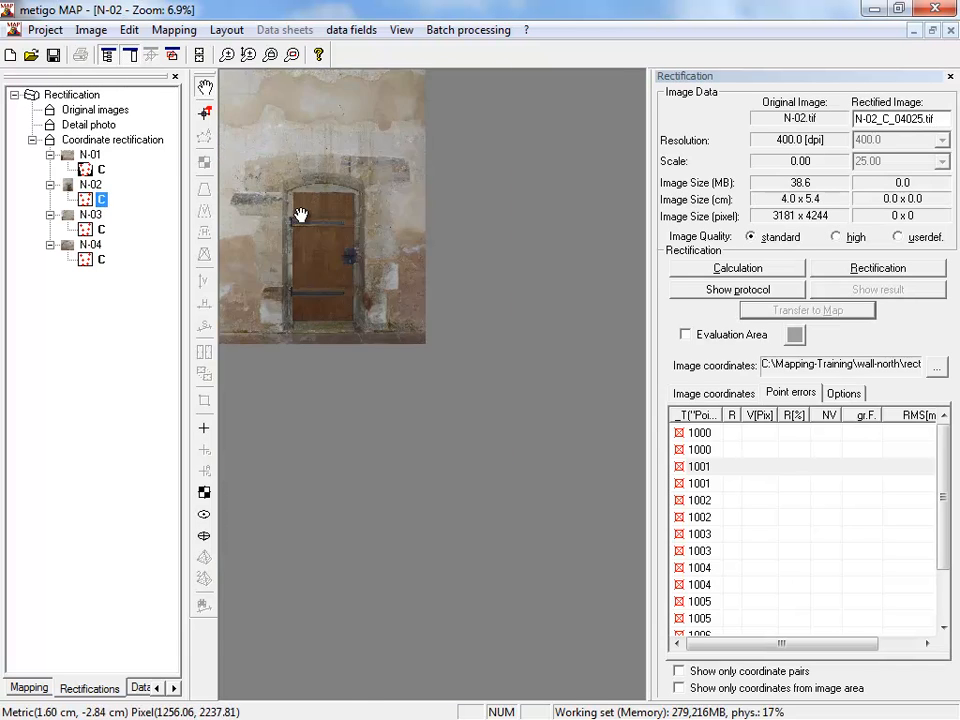
{"action": "scroll", "coordinate": [301, 215], "scroll_direction": "up", "scroll_amount": 3}
{"action": "left_click_drag", "start_coordinate": [429, 459], "coordinate": [358, 253]}
{"action": "scroll", "coordinate": [350, 618], "scroll_direction": "up", "scroll_amount": 2}
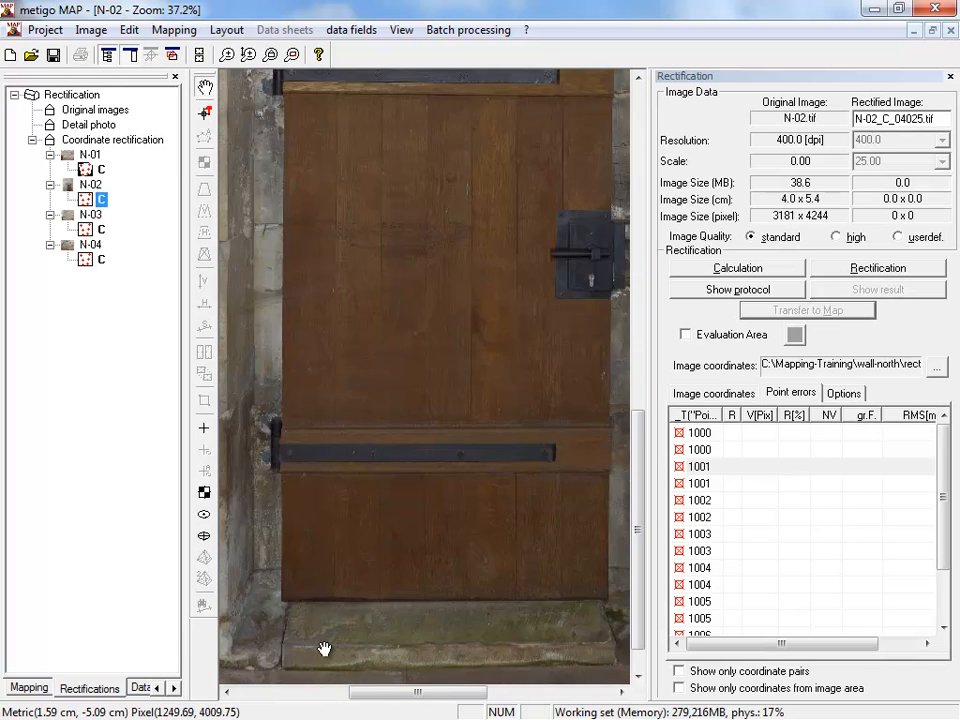
{"action": "scroll", "coordinate": [326, 617], "scroll_direction": "up", "scroll_amount": 4}
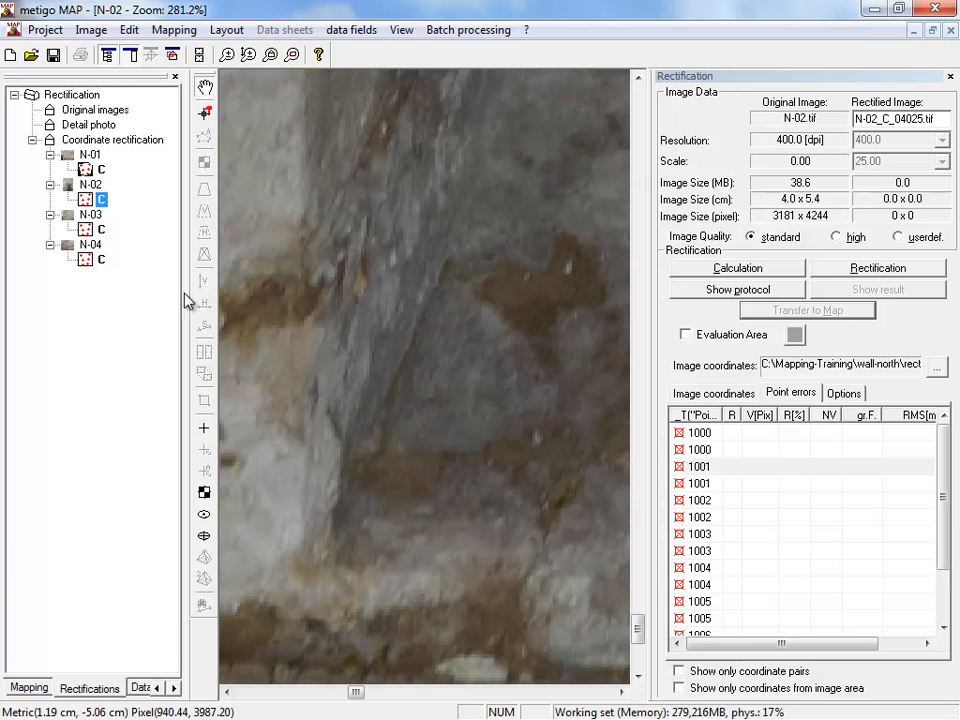
{"action": "left_click", "coordinate": [204, 429]}
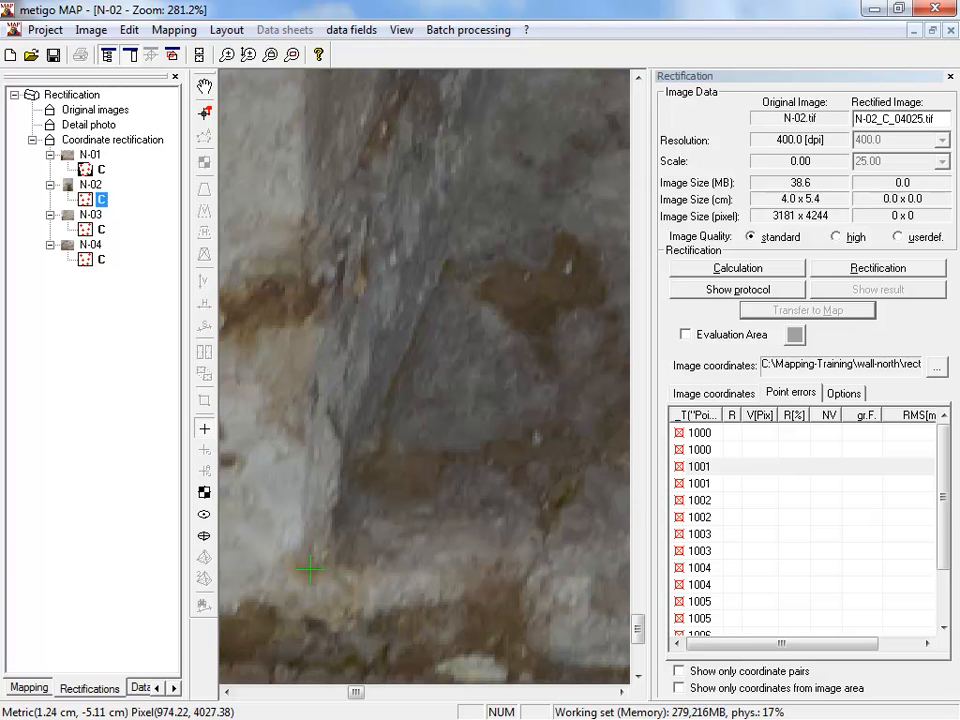
{"action": "left_click", "coordinate": [310, 570]}
{"action": "type", "text": "100"}
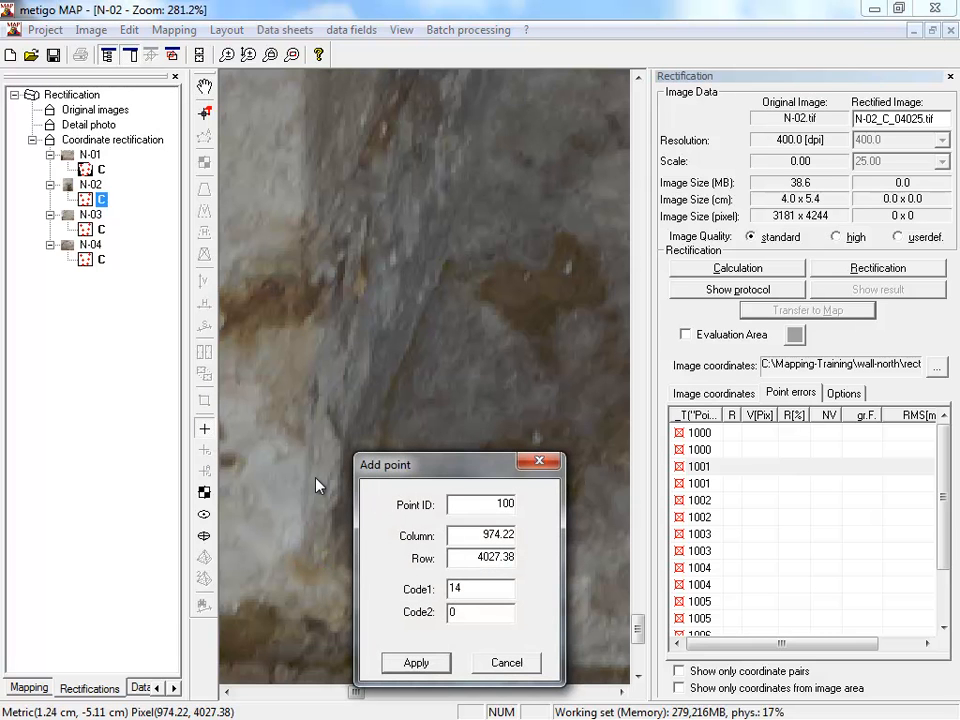
{"action": "type", "text": "6"}
{"action": "key", "text": "Return"}
- Add image point 1000 at the foot of the door frame's right outer edge in N-02
{"action": "scroll", "coordinate": [315, 476], "scroll_direction": "down", "scroll_amount": 5}
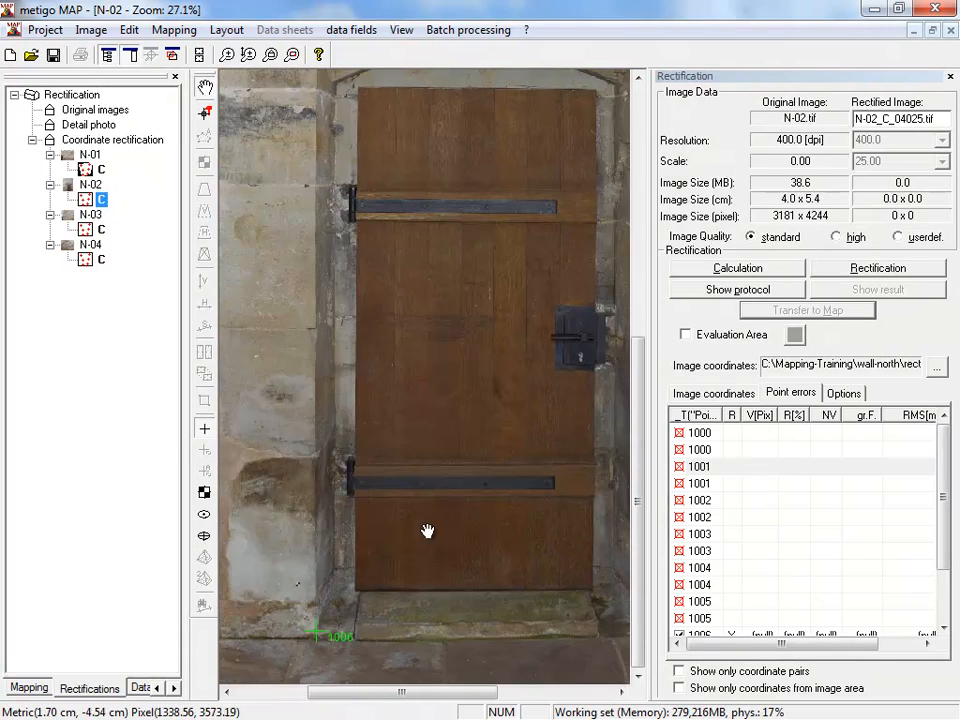
{"action": "left_click_drag", "start_coordinate": [427, 531], "coordinate": [480, 660]}
{"action": "scroll", "coordinate": [475, 630], "scroll_direction": "up", "scroll_amount": 6}
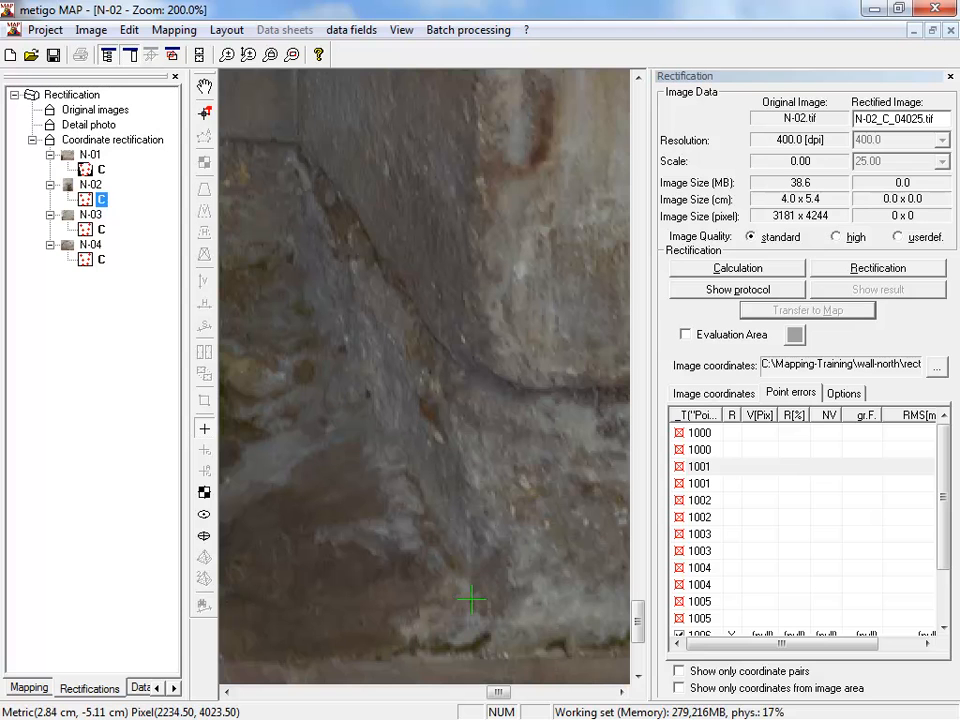
{"action": "left_click", "coordinate": [471, 598]}
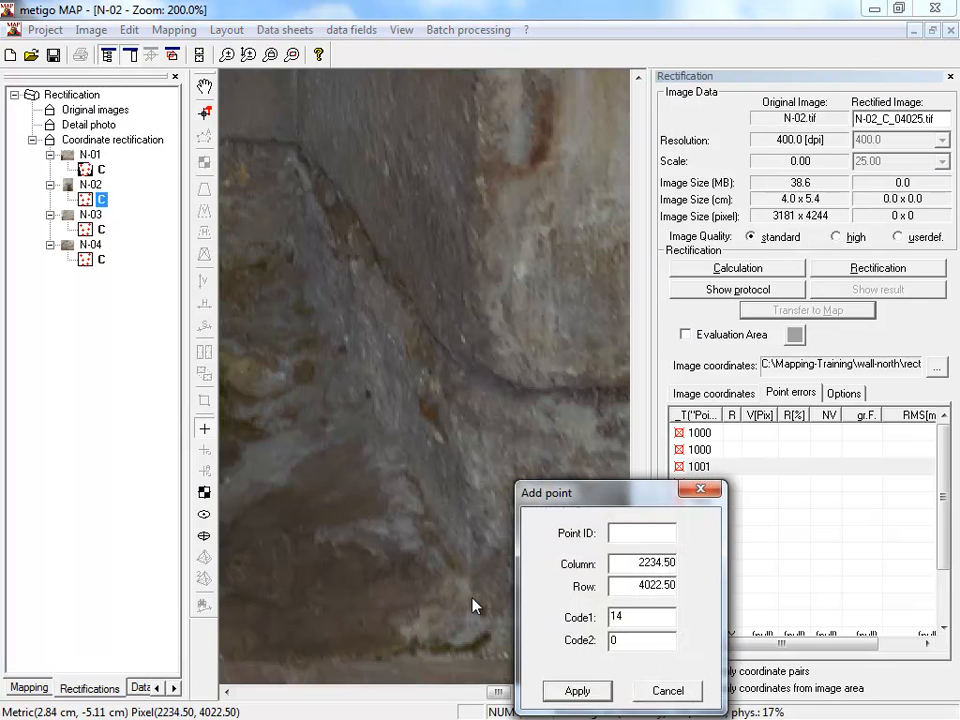
{"action": "key", "text": "Return"}
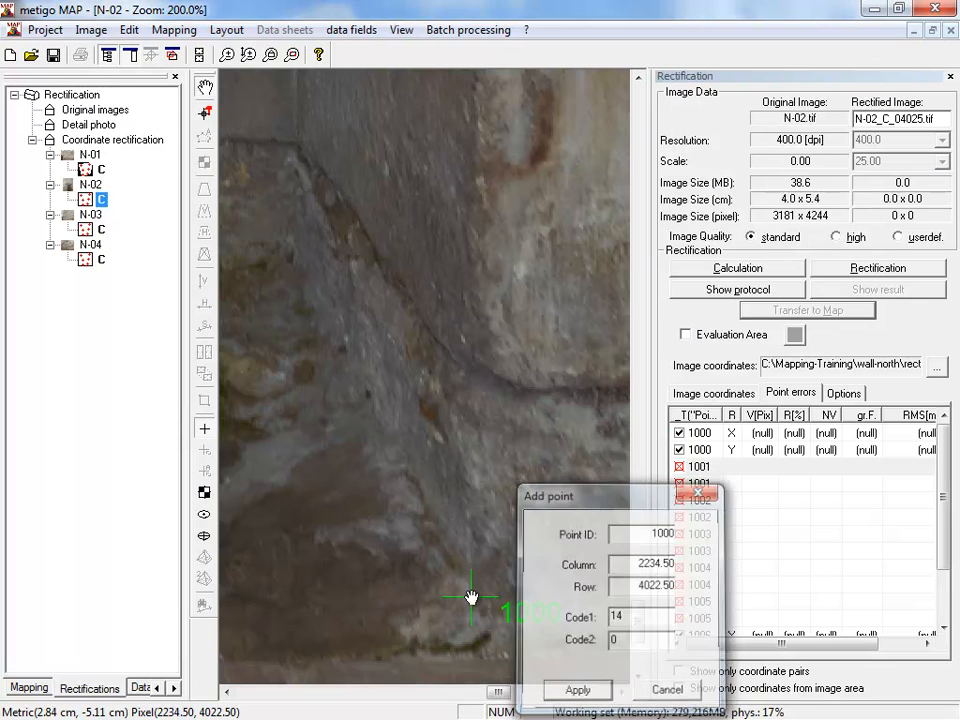
- Add image point 1001 at the door frame's upper-right outer corner, where the arch ends
{"action": "scroll", "coordinate": [465, 598], "scroll_direction": "down", "scroll_amount": 4}
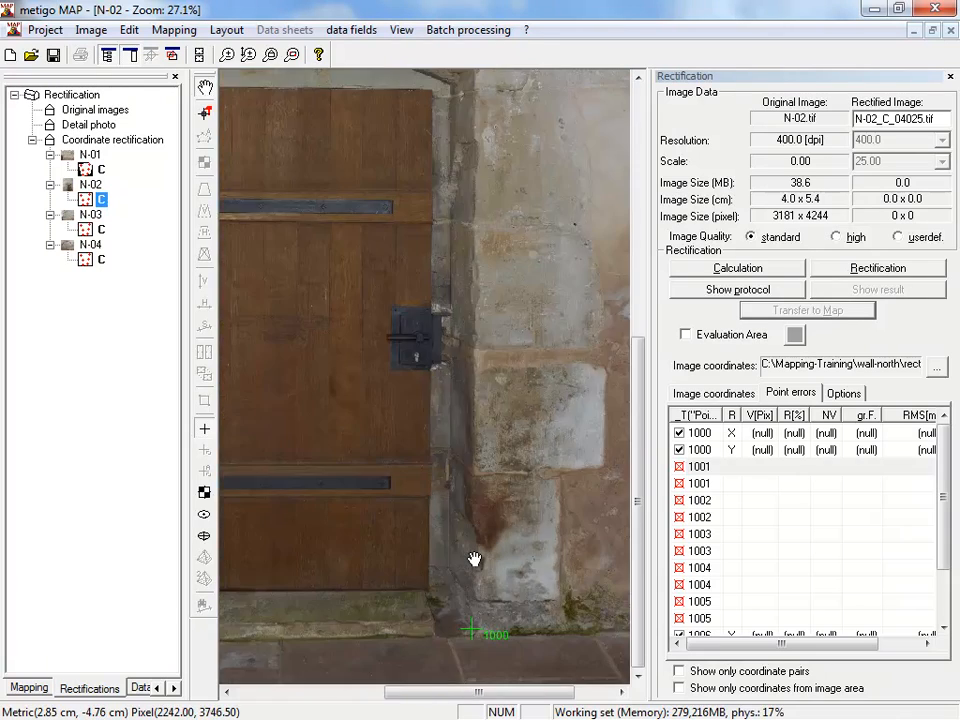
{"action": "scroll", "coordinate": [510, 310], "scroll_direction": "up", "scroll_amount": 4}
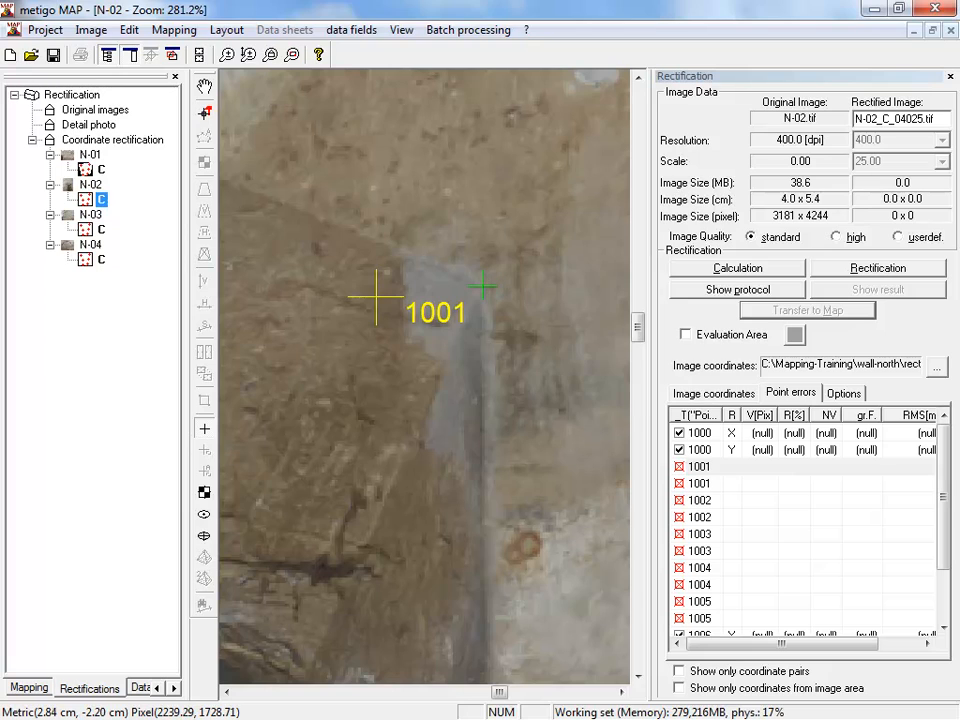
{"action": "left_click", "coordinate": [483, 287]}
{"action": "left_click", "coordinate": [583, 377]}
- Add image point 1007 at the door frame's upper-left outer corner, where the arch begins
{"action": "scroll", "coordinate": [444, 369], "scroll_direction": "down", "scroll_amount": 2}
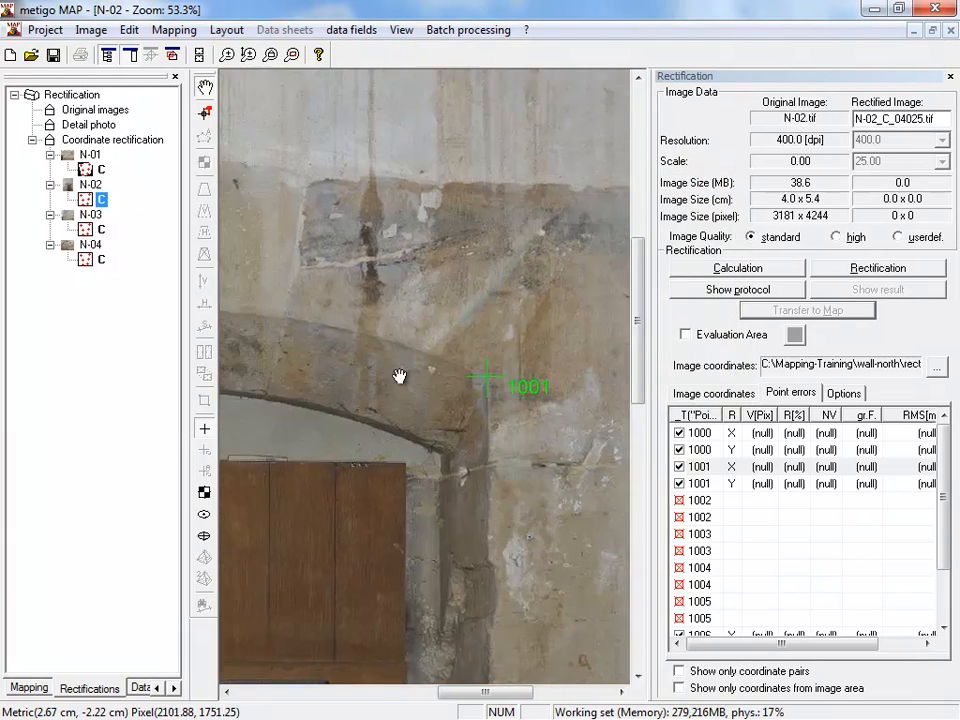
{"action": "left_click_drag", "start_coordinate": [360, 372], "coordinate": [562, 393]}
{"action": "left_click_drag", "start_coordinate": [352, 375], "coordinate": [559, 407]}
{"action": "left_click_drag", "start_coordinate": [350, 416], "coordinate": [489, 394]}
{"action": "scroll", "coordinate": [377, 430], "scroll_direction": "up", "scroll_amount": 2}
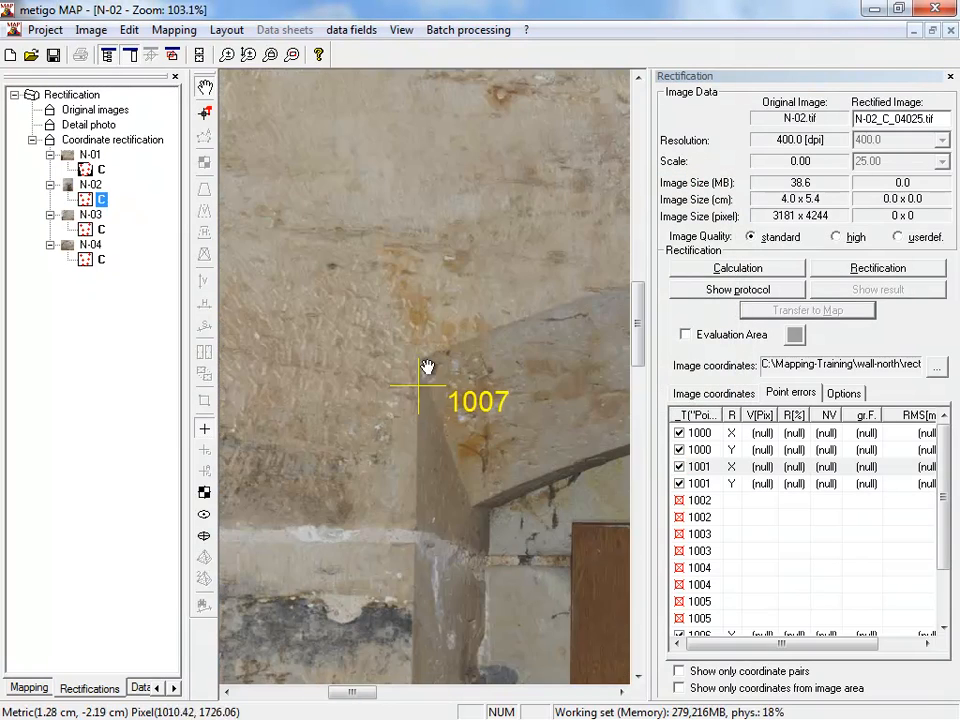
{"action": "left_click_drag", "start_coordinate": [414, 439], "coordinate": [315, 429]}
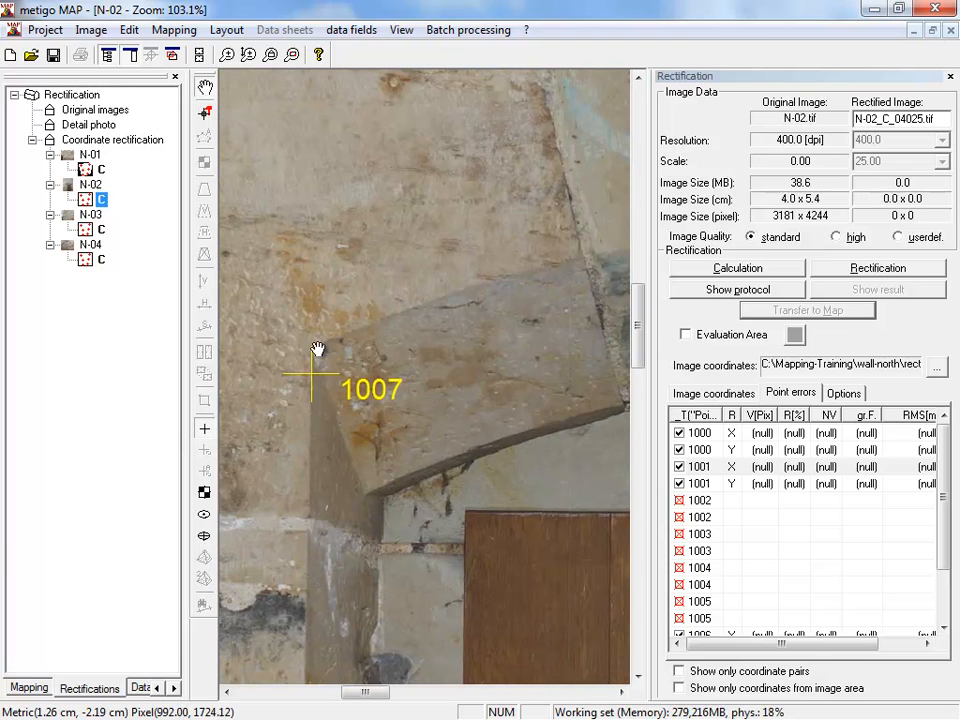
{"action": "scroll", "coordinate": [317, 349], "scroll_direction": "up", "scroll_amount": 2}
{"action": "left_click_drag", "start_coordinate": [304, 352], "coordinate": [366, 394]}
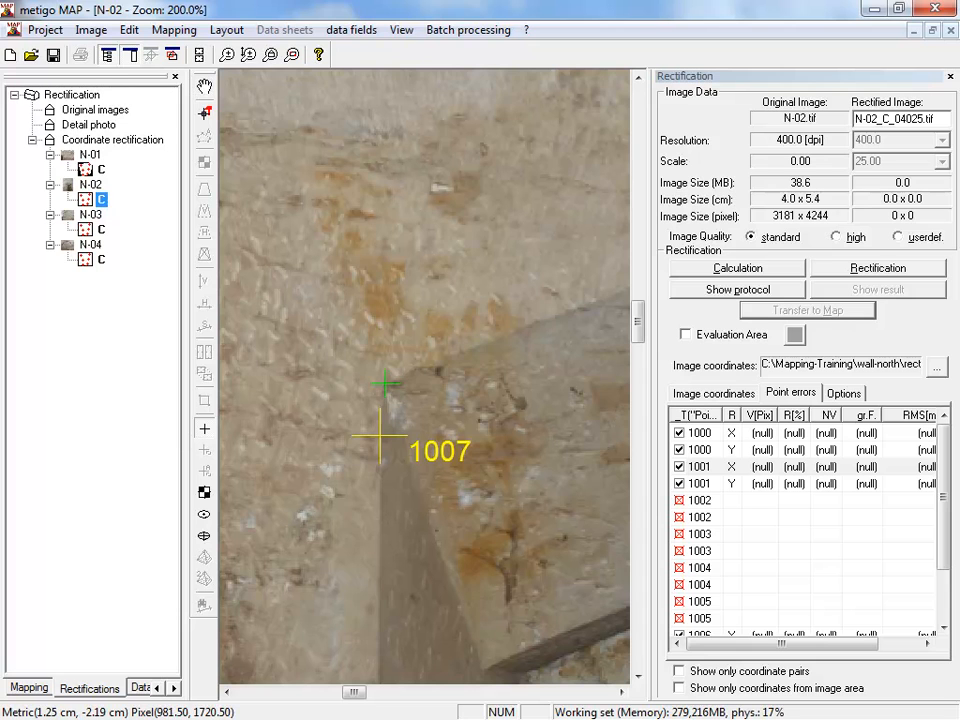
{"action": "left_click", "coordinate": [383, 383]}
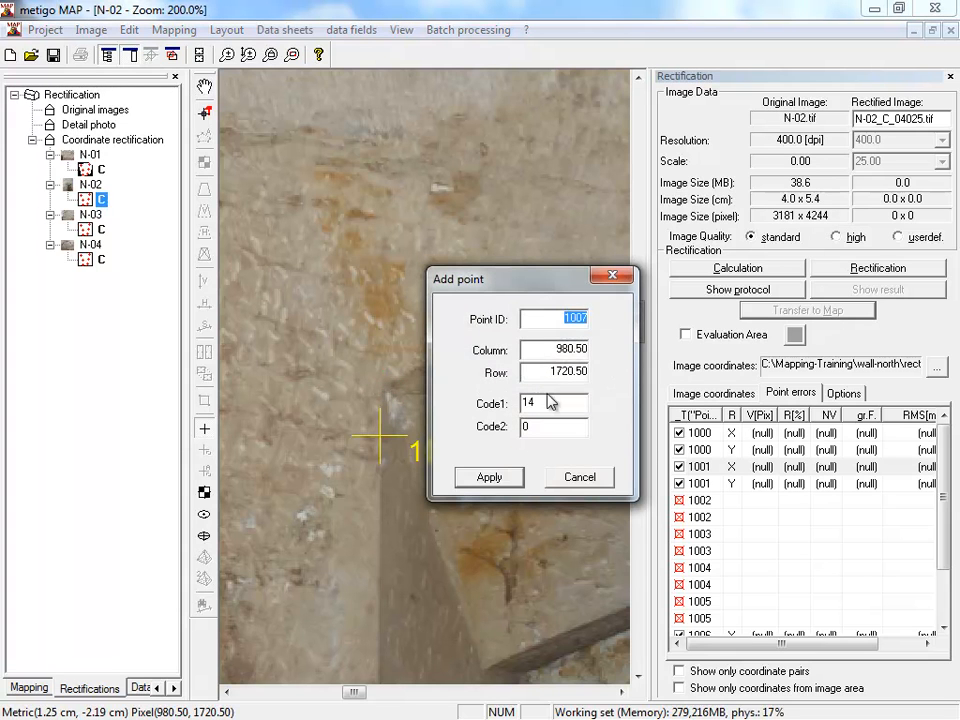
{"action": "left_click_drag", "start_coordinate": [543, 292], "coordinate": [510, 182]}
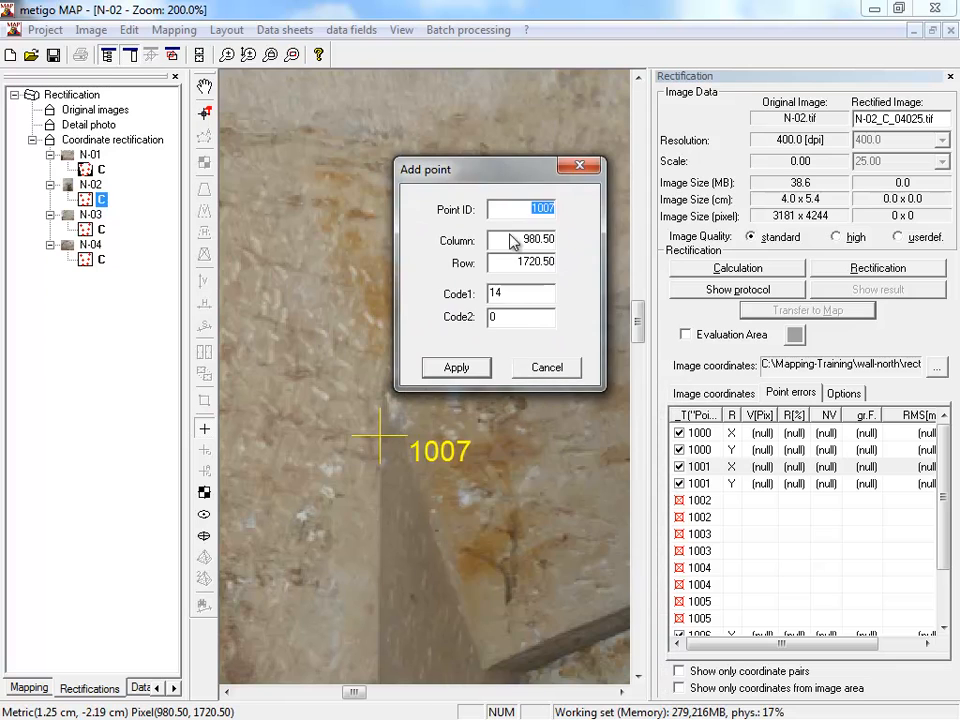
{"action": "left_click", "coordinate": [457, 369]}
- Calculate the rectification of N-02 and set its image quality to user-defined with a scale of 25
{"action": "scroll", "coordinate": [444, 489], "scroll_direction": "down", "scroll_amount": 5}
{"action": "left_click_drag", "start_coordinate": [444, 489], "coordinate": [371, 281]}
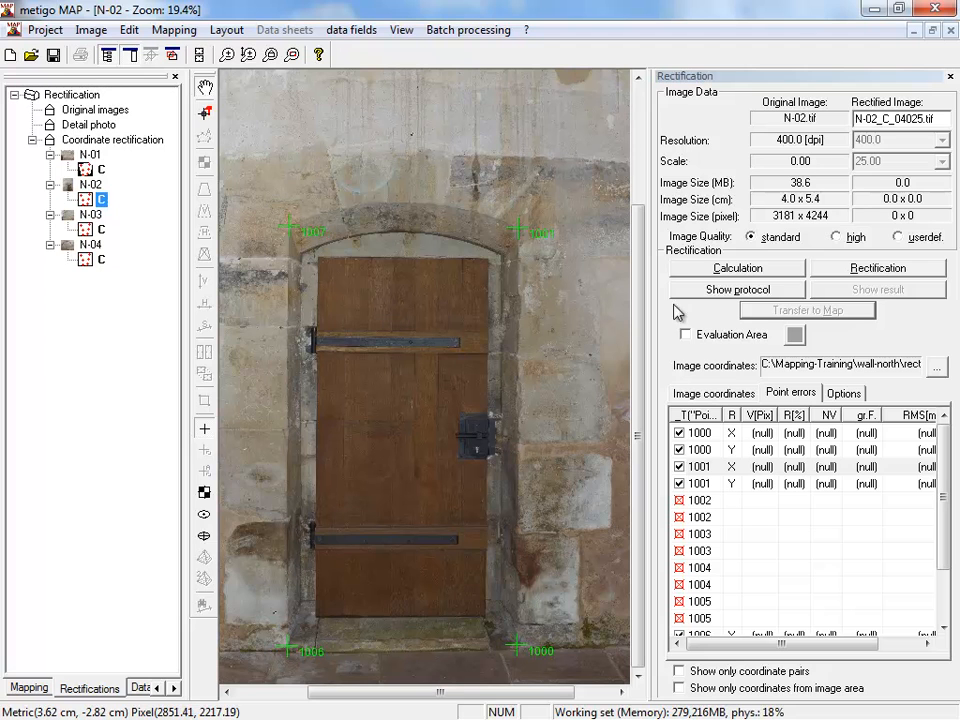
{"action": "left_click", "coordinate": [705, 270]}
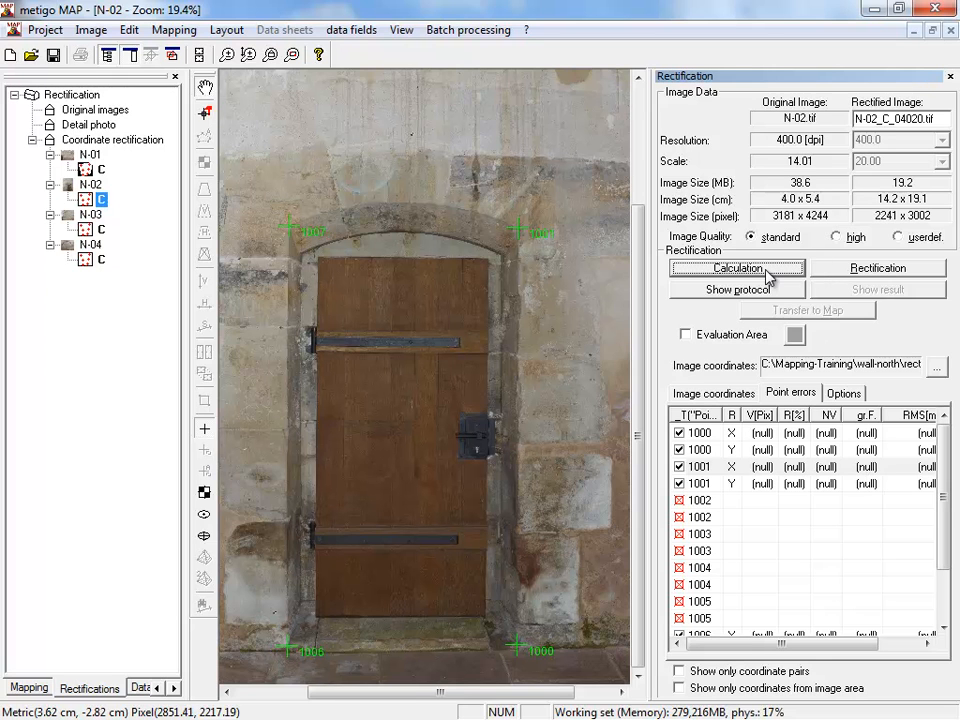
{"action": "left_click", "coordinate": [914, 246]}
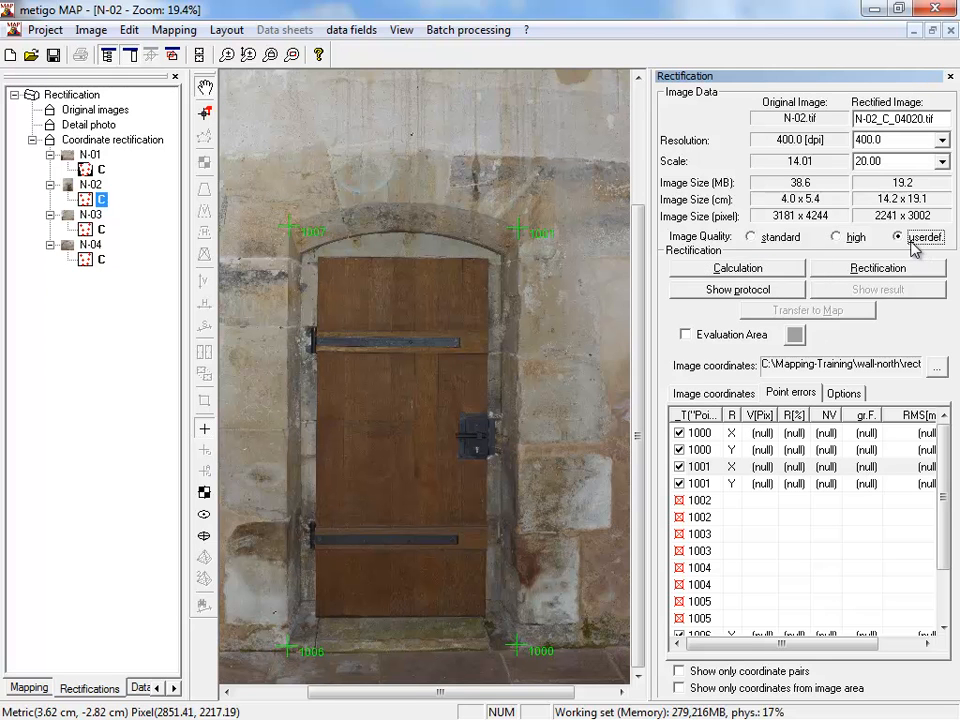
{"action": "left_click", "coordinate": [944, 162]}
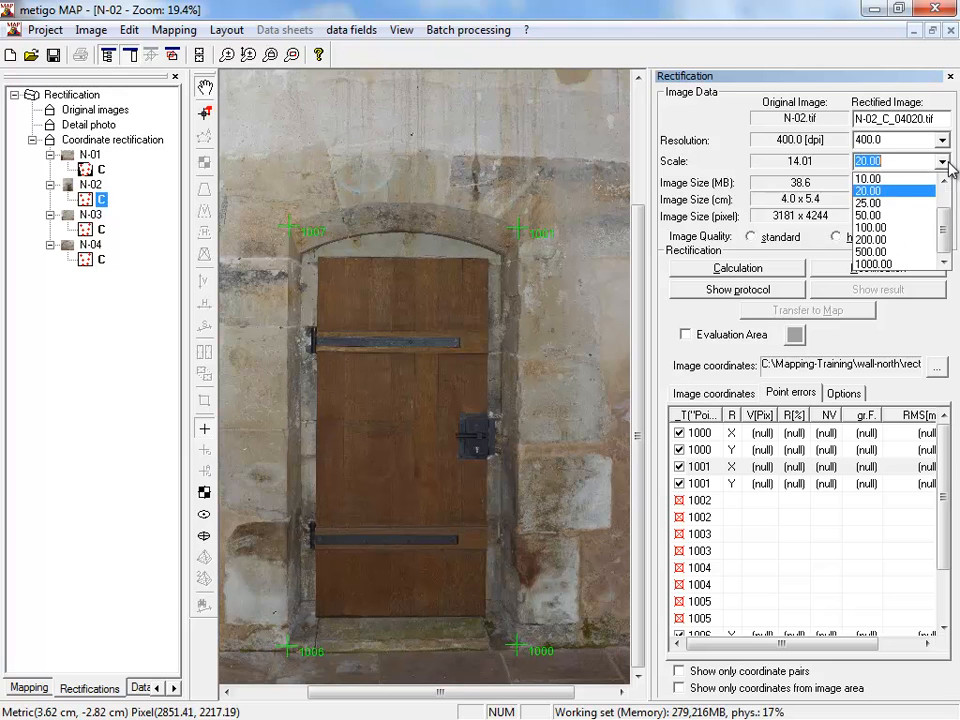
{"action": "left_click", "coordinate": [878, 203]}
- Rectify image N-02, transfer the rectified image to the map and view it against the drawing
{"action": "left_click", "coordinate": [886, 271]}
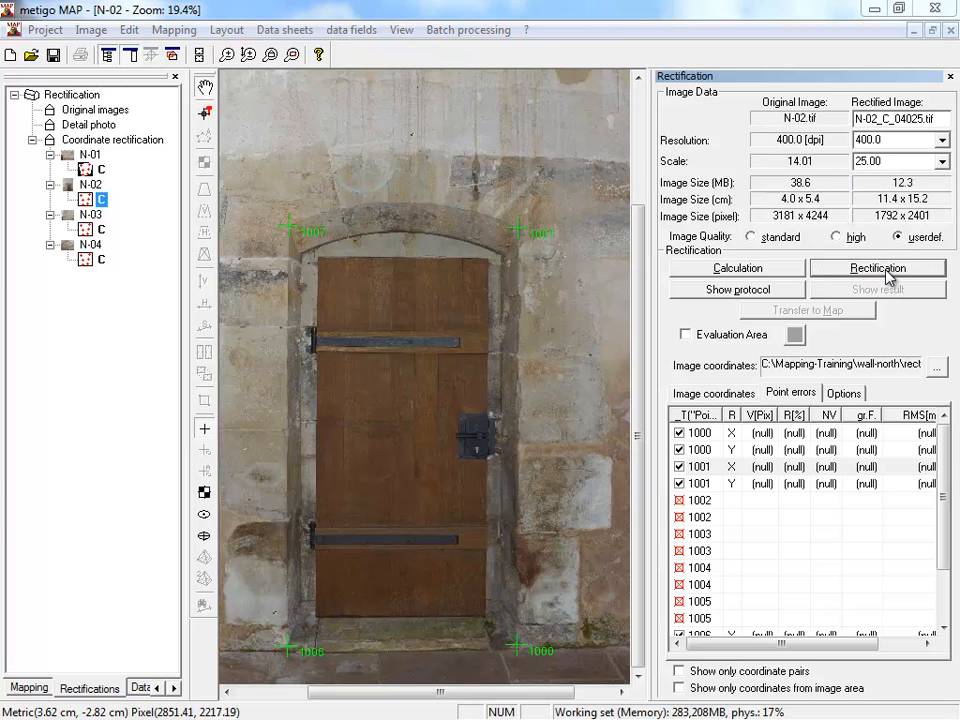
{"action": "left_click", "coordinate": [651, 424]}
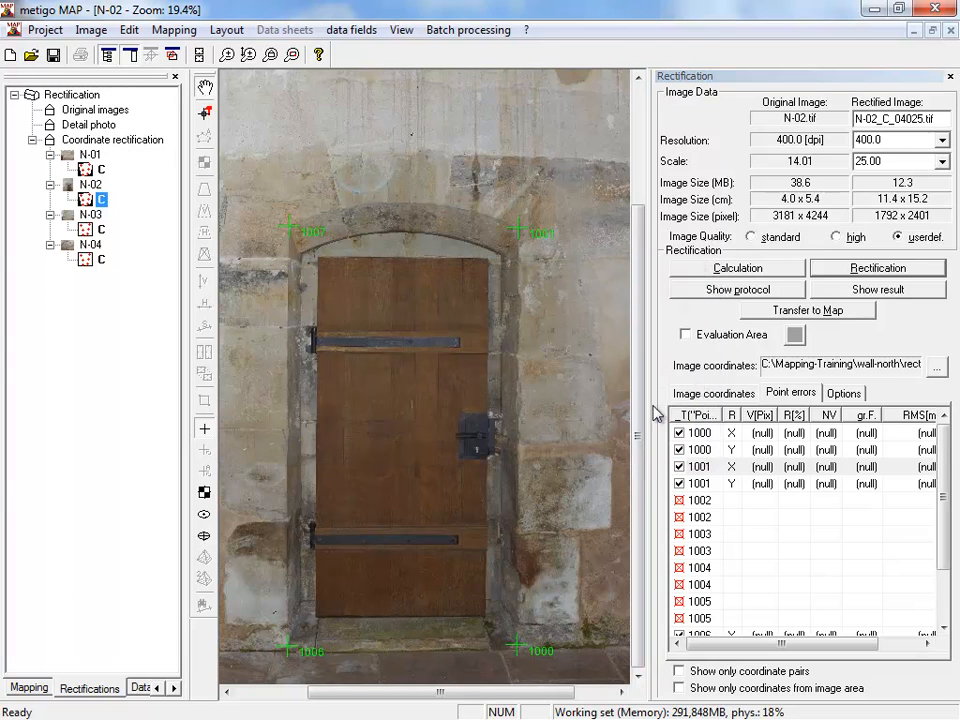
{"action": "left_click", "coordinate": [841, 312]}
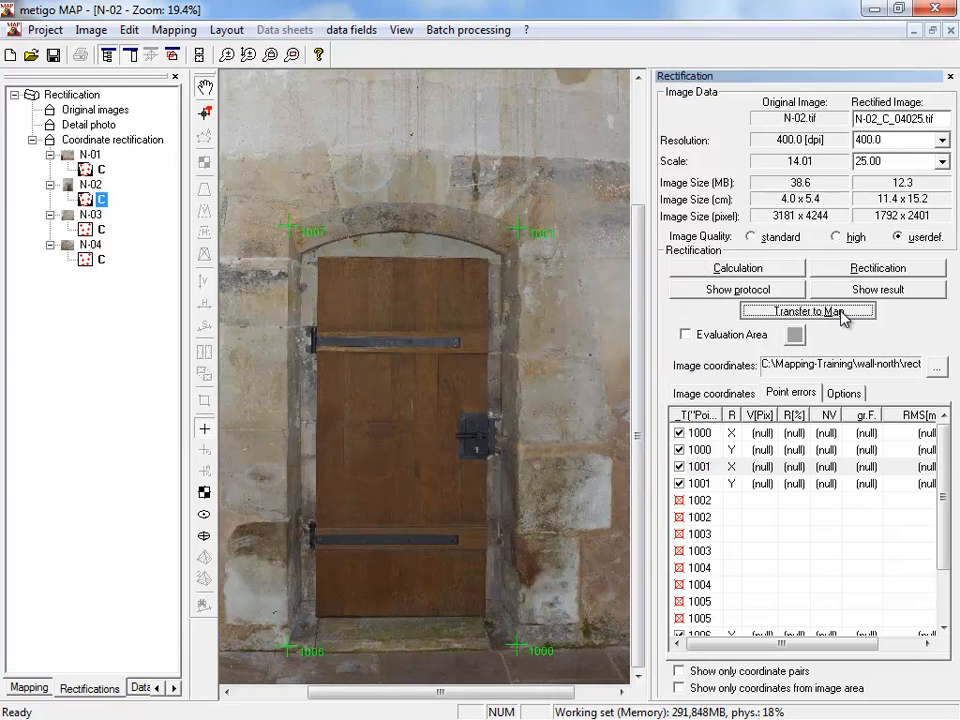
{"action": "scroll", "coordinate": [440, 440], "scroll_direction": "down", "scroll_amount": 3}
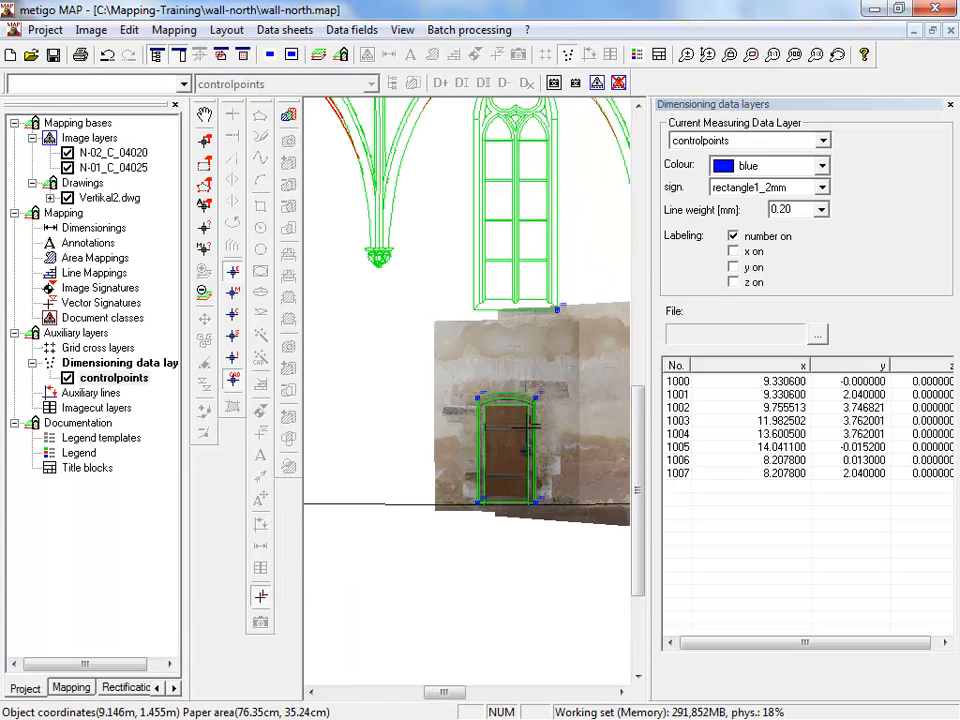
- Inspect the transition between the two rectified images by briefly hiding the N-02_C_04020 image layer and showing it again
{"action": "left_click_drag", "start_coordinate": [472, 697], "coordinate": [487, 696]}
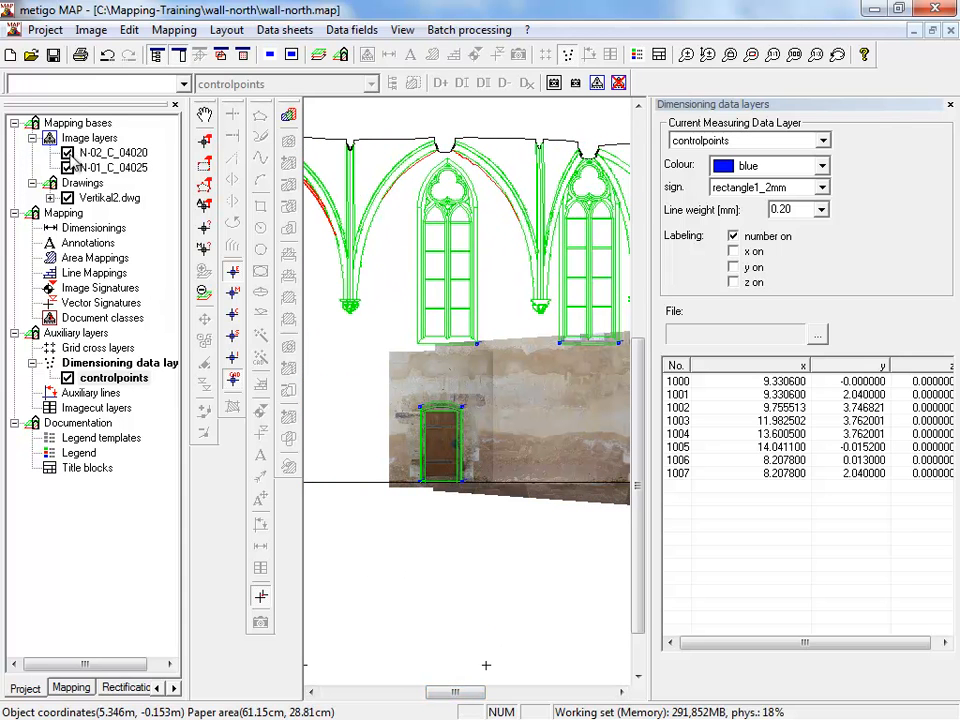
{"action": "left_click", "coordinate": [67, 153]}
{"action": "left_click", "coordinate": [67, 153]}
{"action": "left_click_drag", "start_coordinate": [449, 697], "coordinate": [423, 697]}
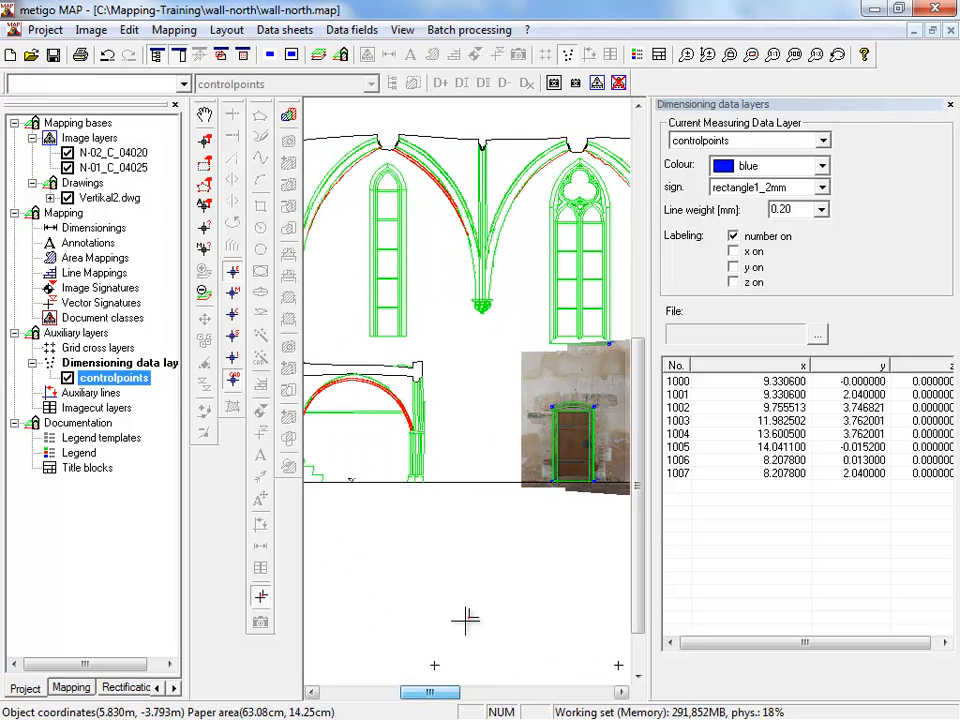
{"action": "scroll", "coordinate": [407, 514], "scroll_direction": "down", "scroll_amount": 2}
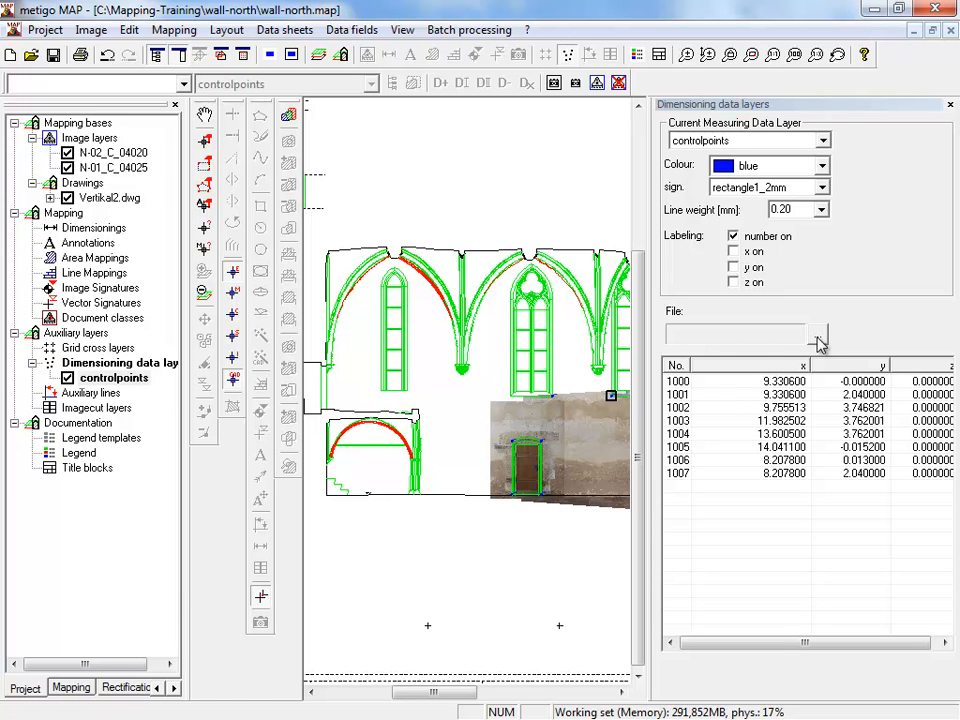
- Load the coordinate file kirc-n02.tac from C:\Mapping-Training\Image-Rectification\Church-CAD-coordinate into the controlpoints layer
{"action": "left_click", "coordinate": [818, 341]}
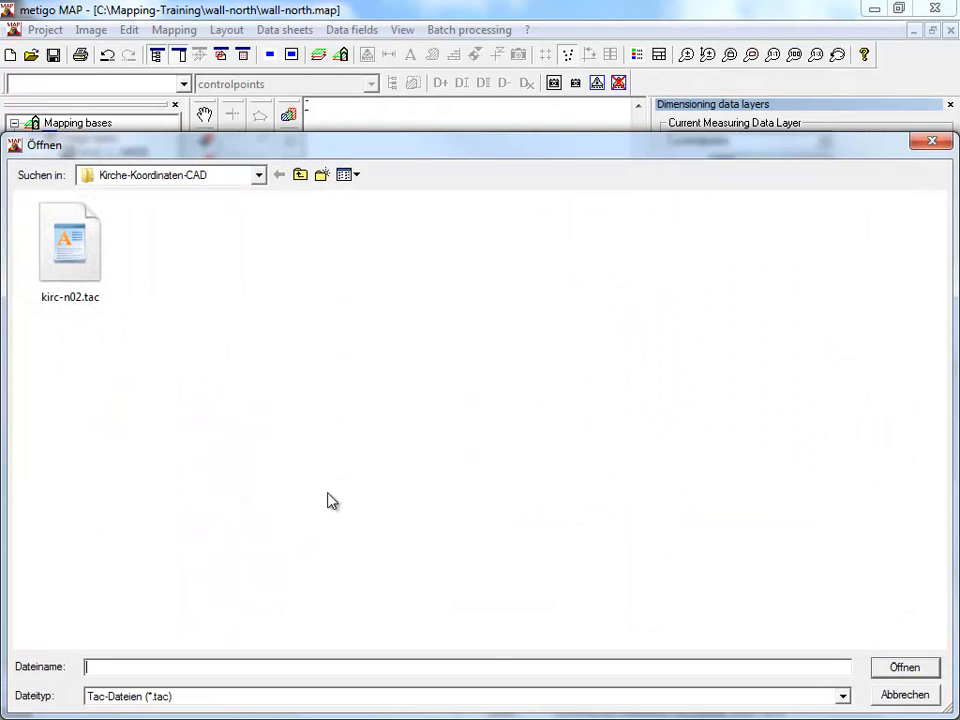
{"action": "left_click", "coordinate": [259, 175]}
{"action": "left_click", "coordinate": [213, 241]}
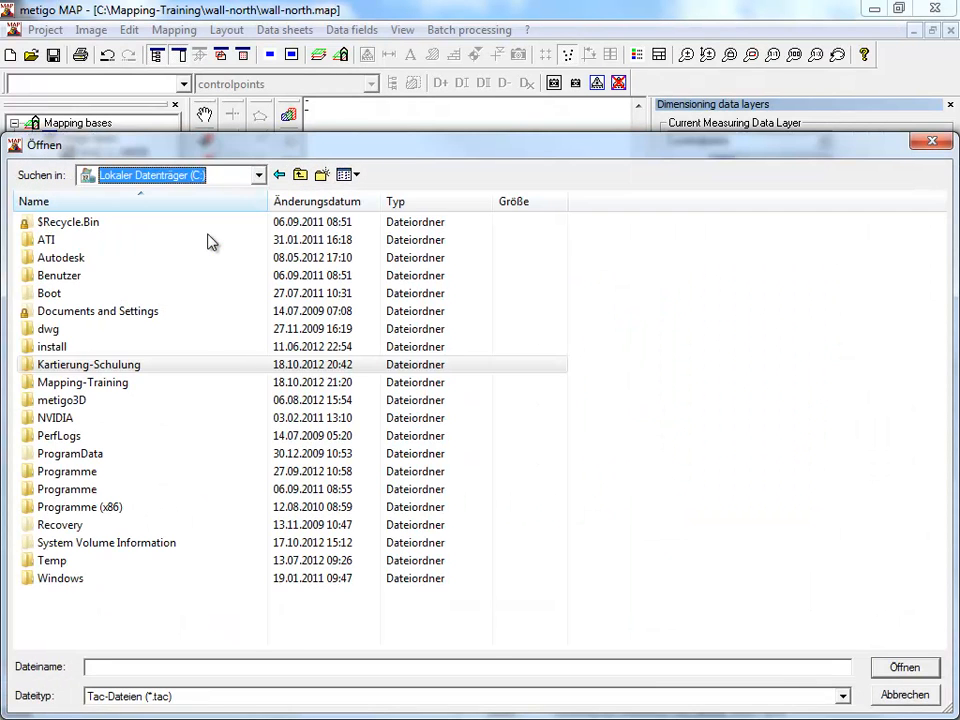
{"action": "double_click", "coordinate": [100, 383]}
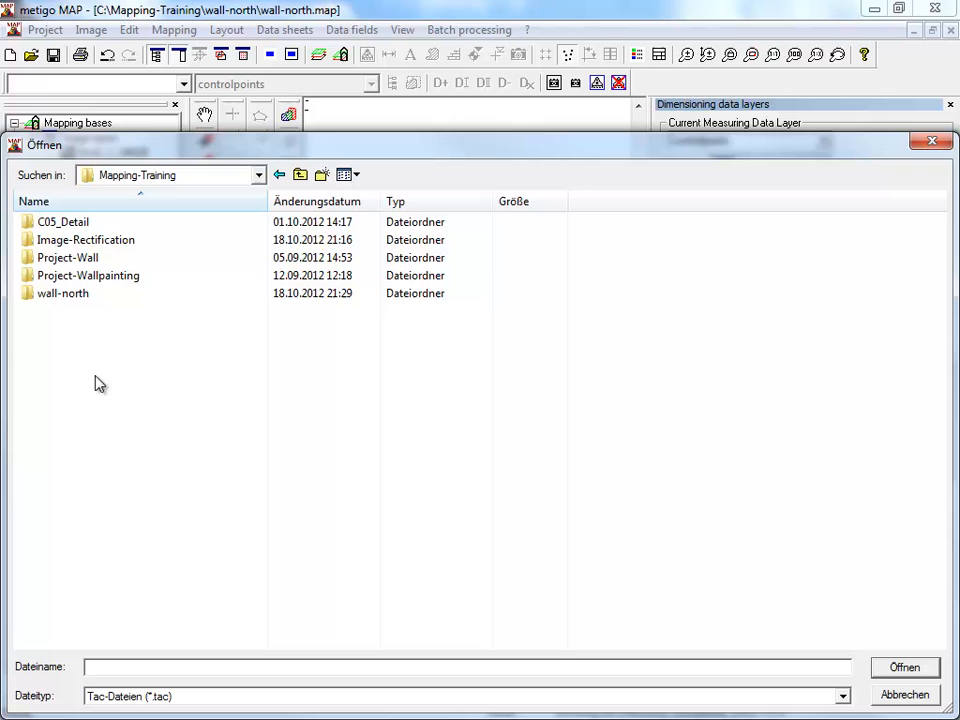
{"action": "double_click", "coordinate": [101, 244]}
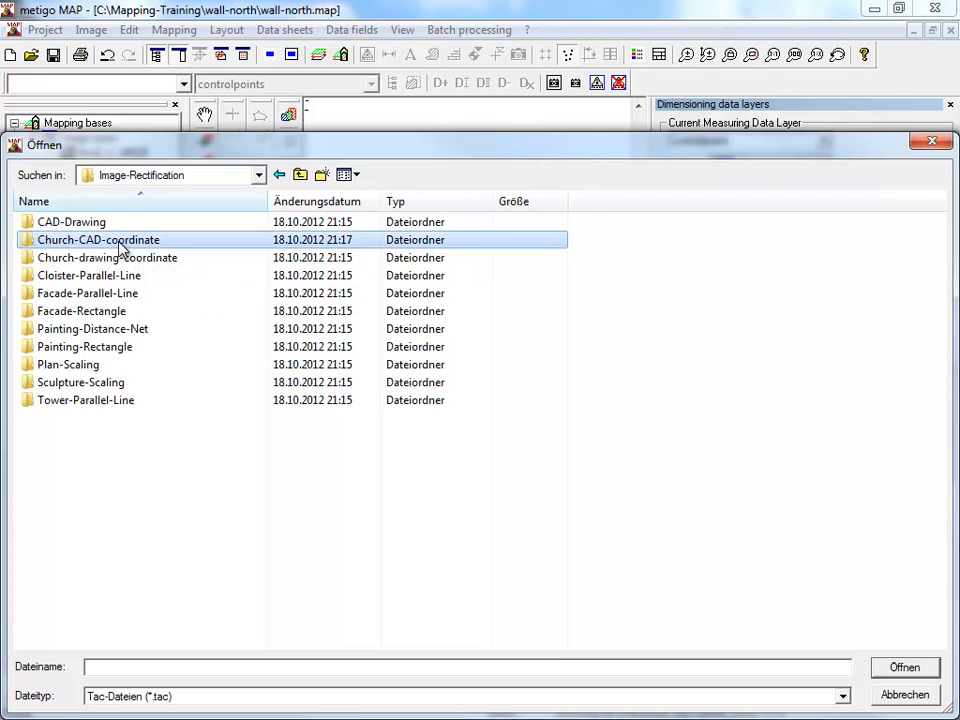
{"action": "double_click", "coordinate": [118, 244]}
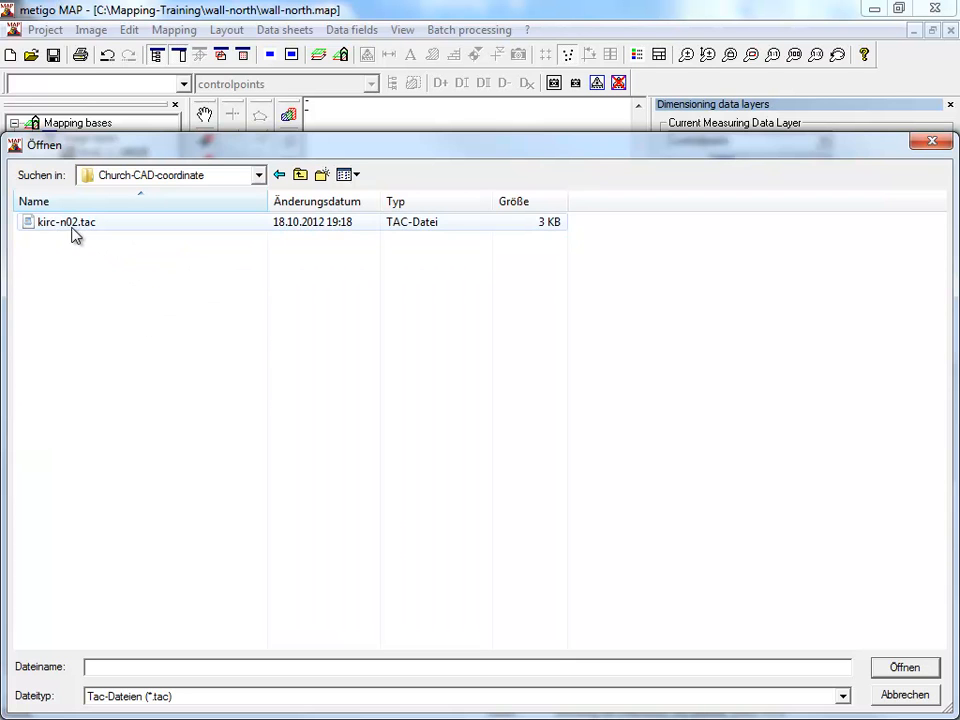
{"action": "left_click", "coordinate": [71, 228]}
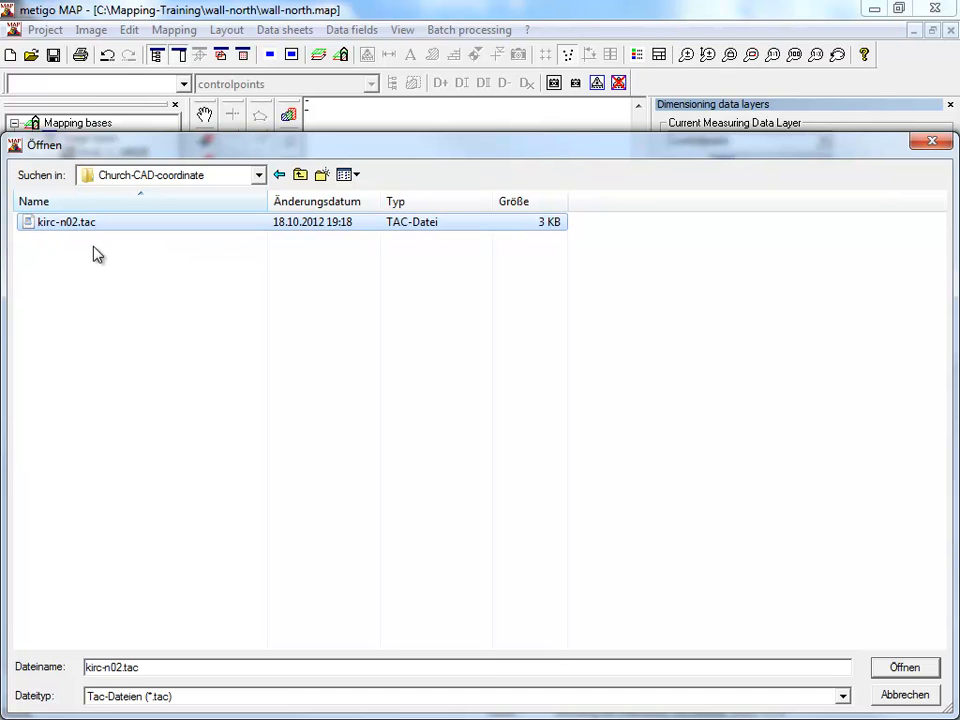
{"action": "left_click", "coordinate": [90, 229]}
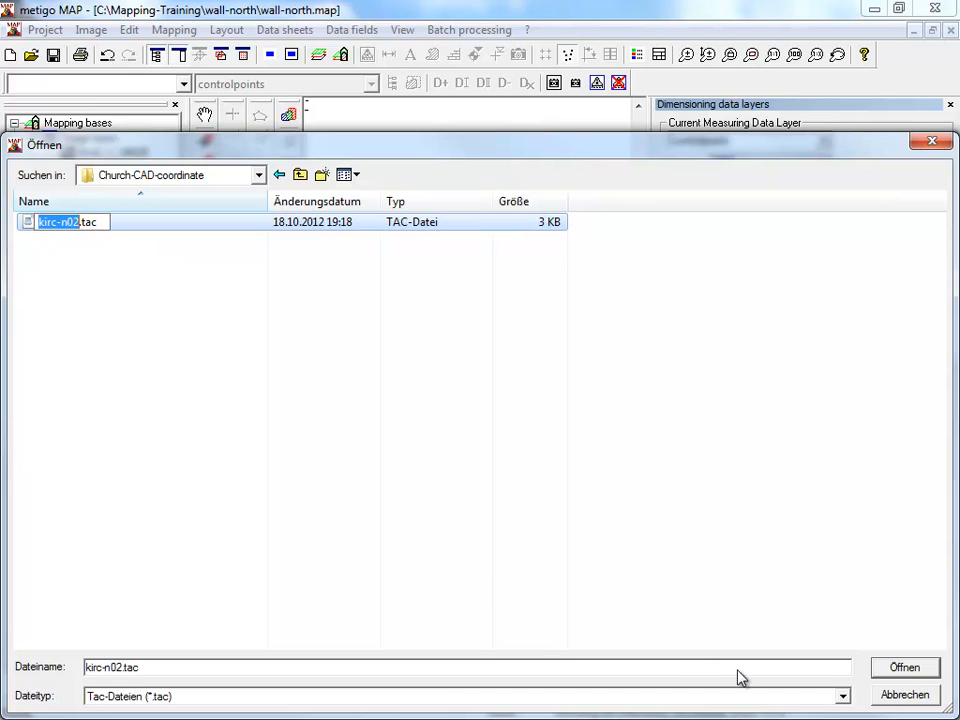
{"action": "left_click", "coordinate": [915, 671]}
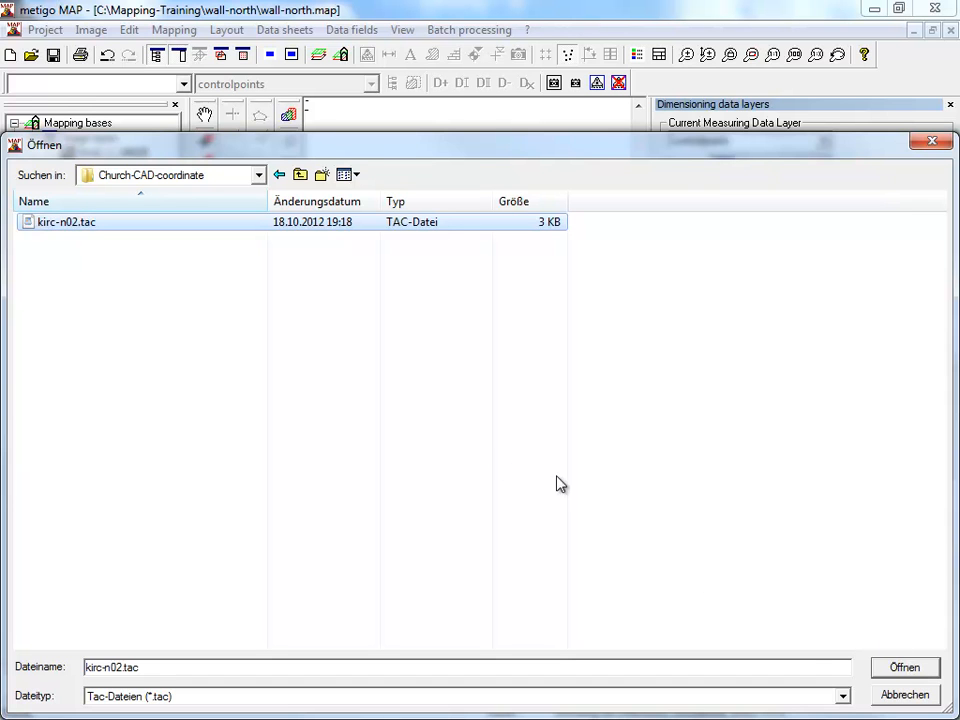
{"action": "left_click", "coordinate": [900, 676]}
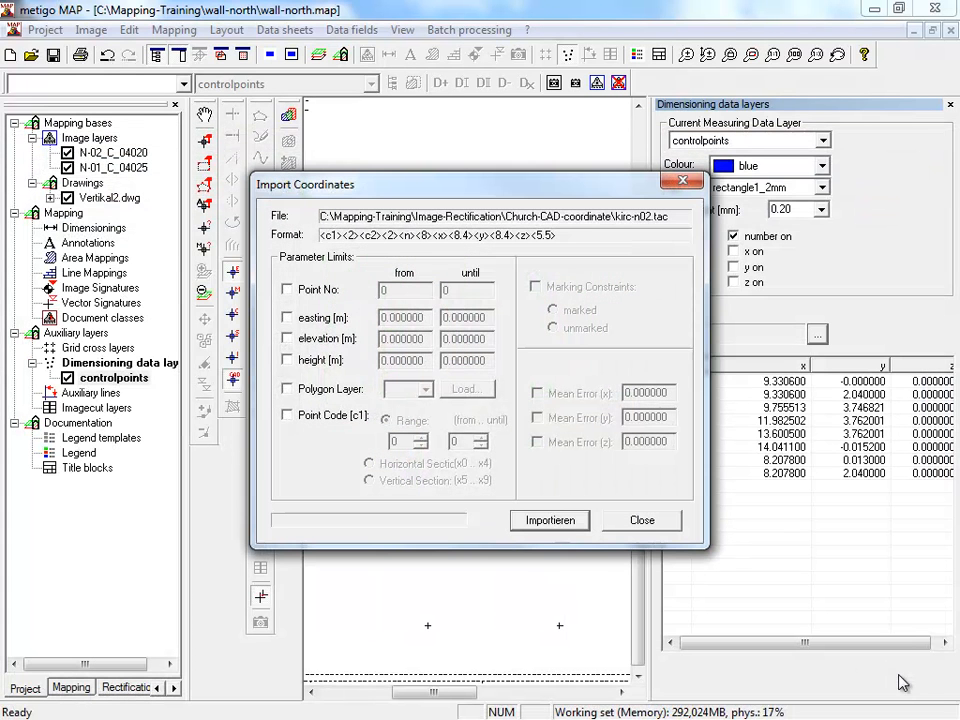
- Import all points of the coordinate file, inserting new and updating existing pass points, and view them on the drawing's left arch
{"action": "left_click", "coordinate": [543, 522]}
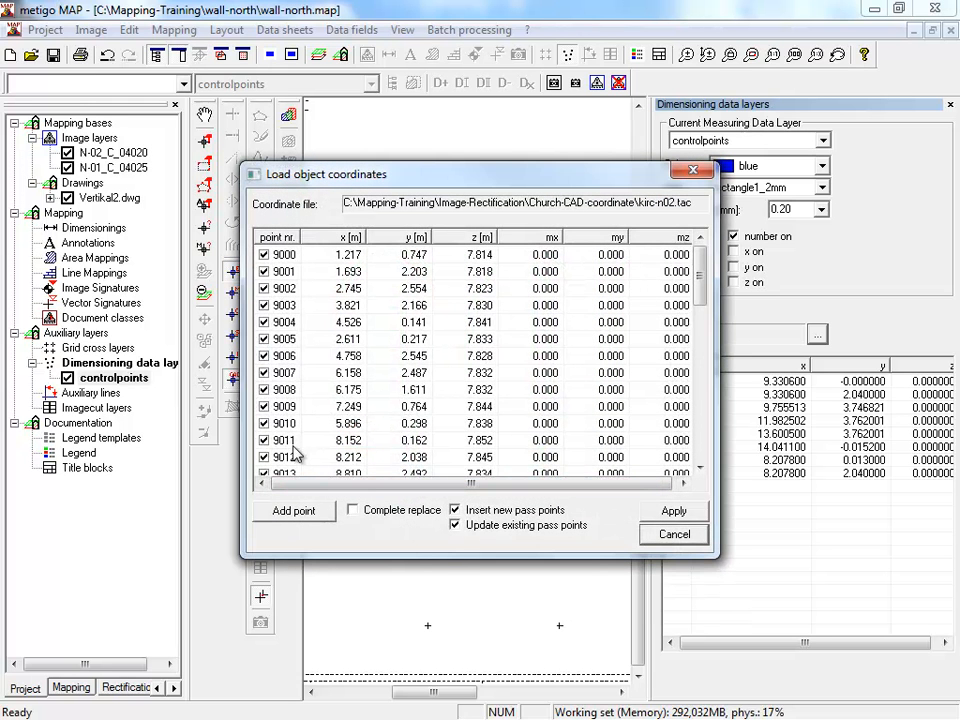
{"action": "left_click_drag", "start_coordinate": [704, 268], "coordinate": [700, 460]}
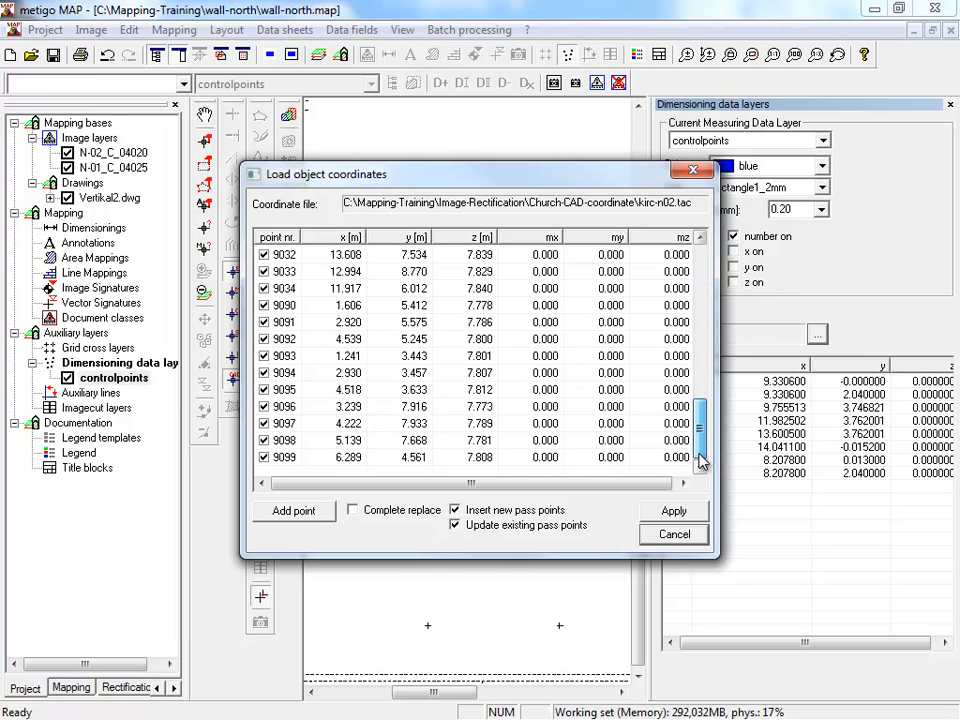
{"action": "left_click", "coordinate": [662, 513]}
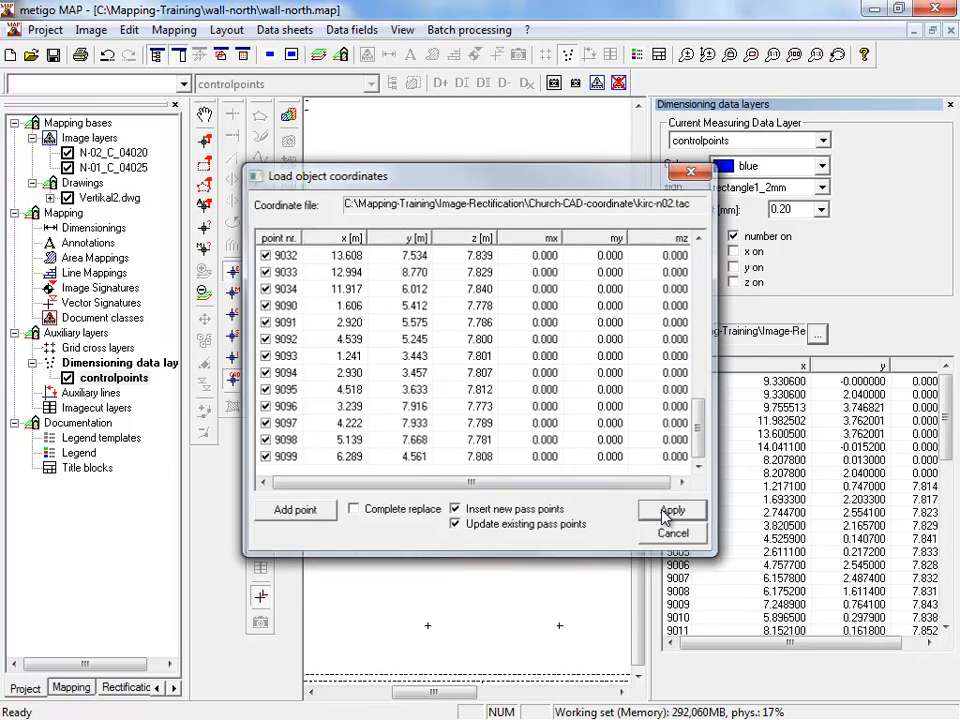
{"action": "scroll", "coordinate": [447, 415], "scroll_direction": "down", "scroll_amount": 1}
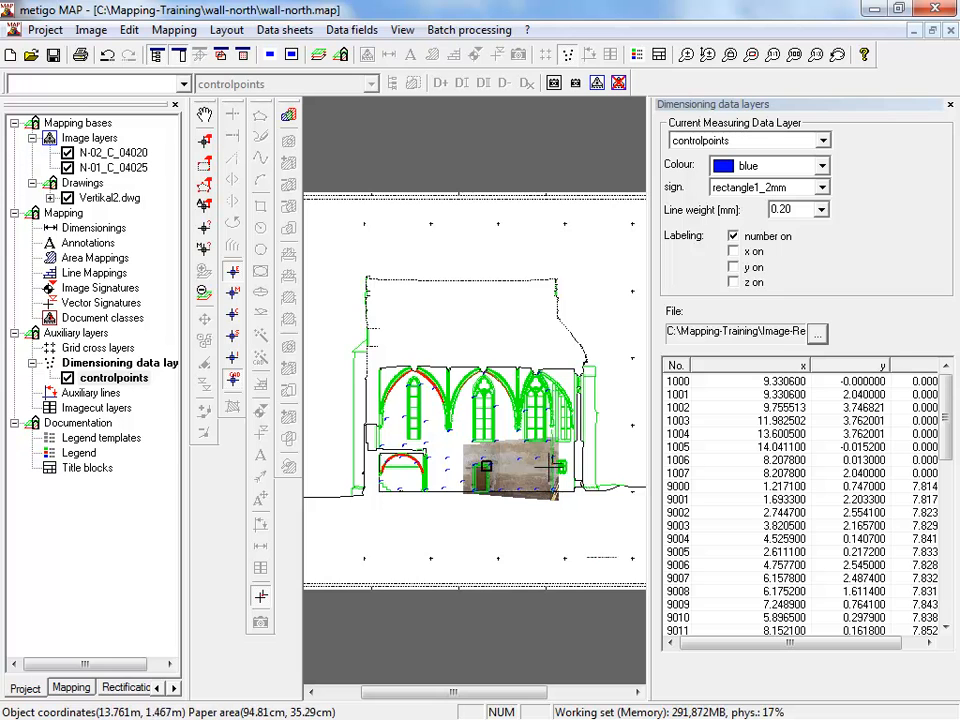
{"action": "scroll", "coordinate": [382, 440], "scroll_direction": "up", "scroll_amount": 2}
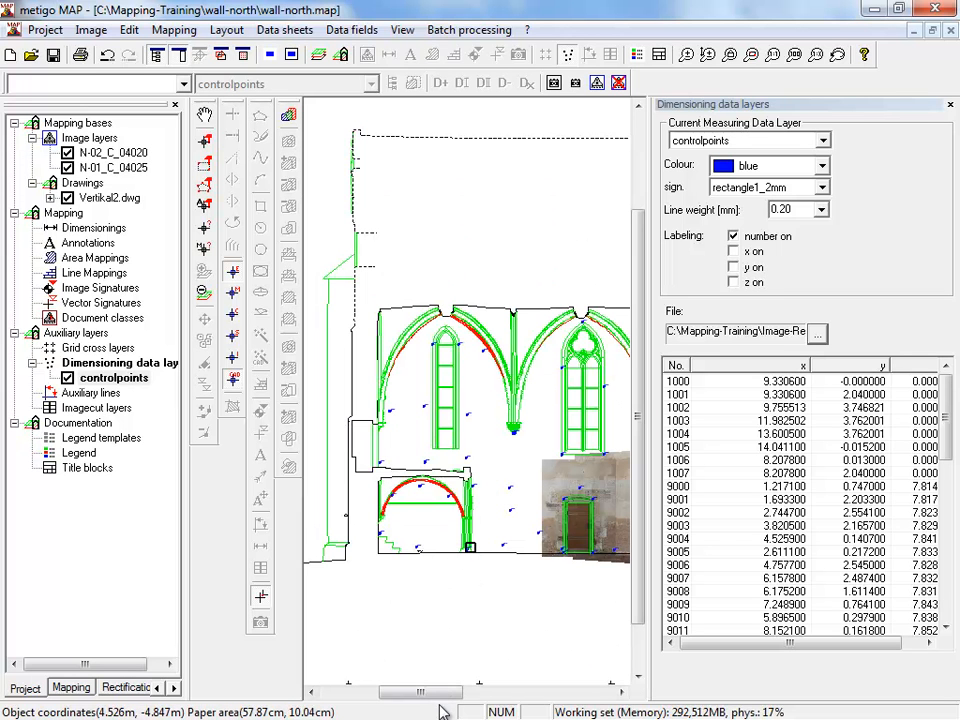
{"action": "left_click_drag", "start_coordinate": [439, 694], "coordinate": [450, 698]}
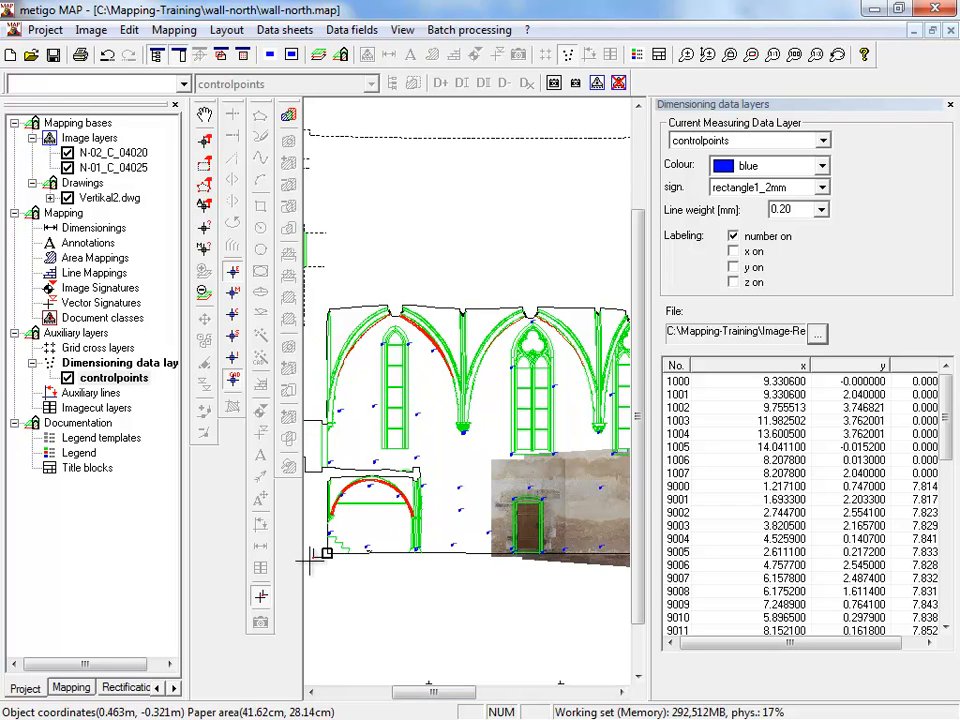
{"action": "scroll", "coordinate": [313, 556], "scroll_direction": "up", "scroll_amount": 2}
{"action": "scroll", "coordinate": [480, 446], "scroll_direction": "up", "scroll_amount": 1}
{"action": "scroll", "coordinate": [480, 489], "scroll_direction": "up", "scroll_amount": 1}
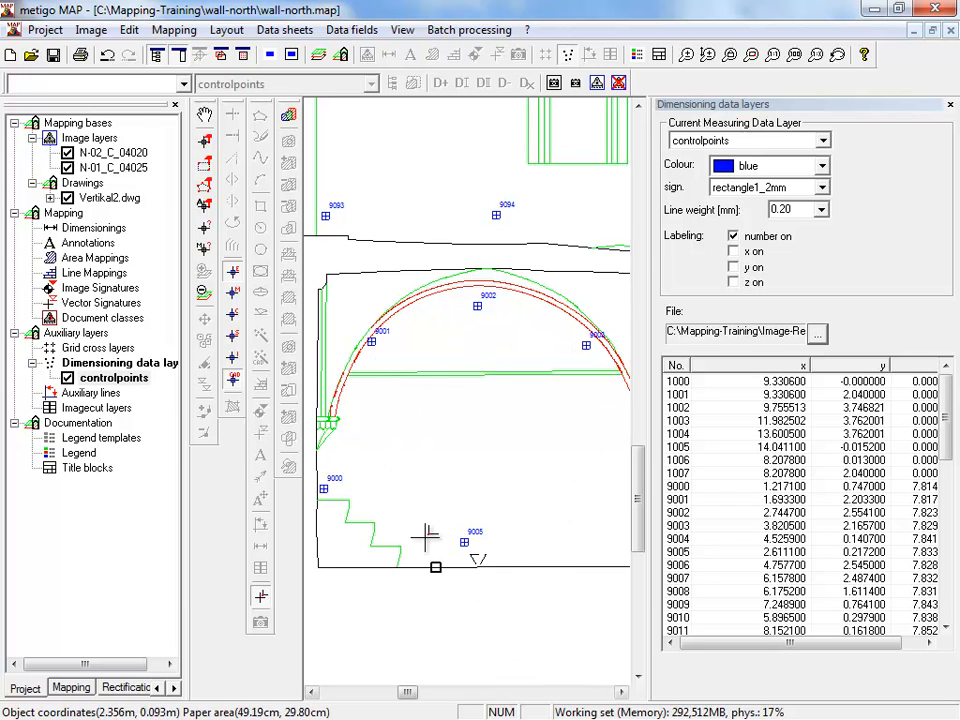
- Open the coordinate rectification of N-04 and locate the checkerboard target low on the wall beneath the arch's left springing
{"action": "left_click", "coordinate": [125, 688]}
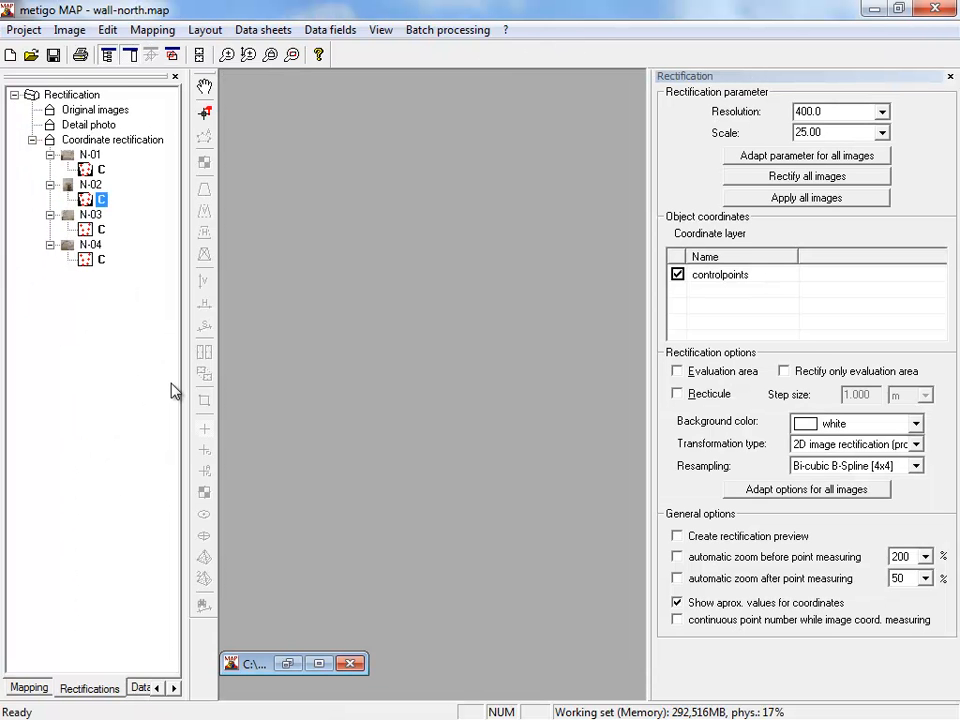
{"action": "double_click", "coordinate": [87, 261]}
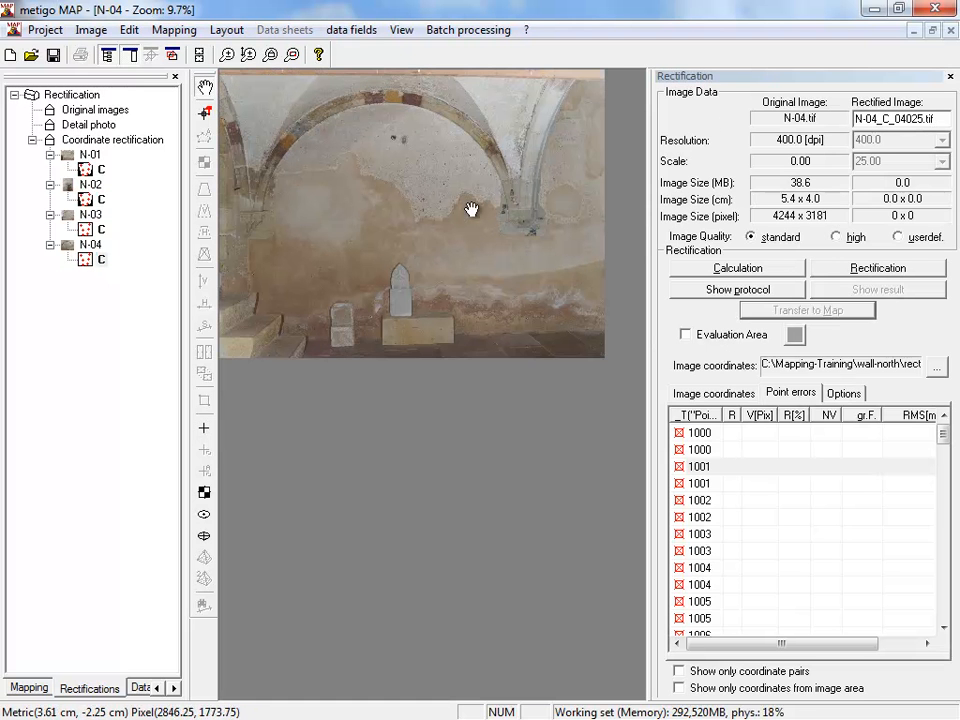
{"action": "scroll", "coordinate": [269, 250], "scroll_direction": "up", "scroll_amount": 3}
{"action": "scroll", "coordinate": [396, 366], "scroll_direction": "up", "scroll_amount": 1}
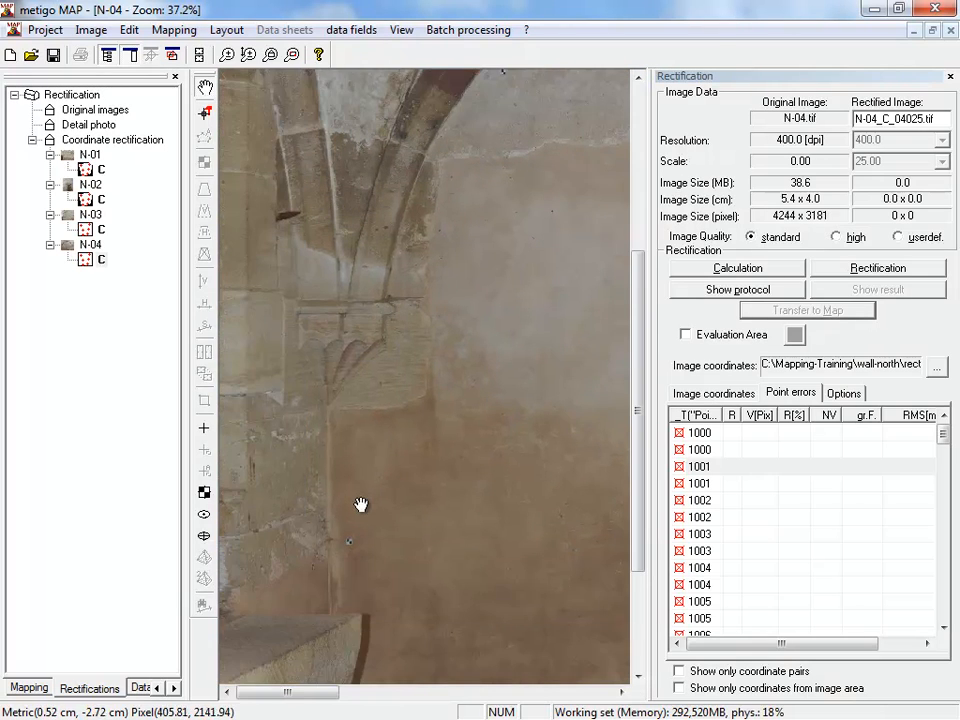
{"action": "scroll", "coordinate": [336, 561], "scroll_direction": "up", "scroll_amount": 4}
{"action": "scroll", "coordinate": [384, 512], "scroll_direction": "up", "scroll_amount": 3}
{"action": "left_click_drag", "start_coordinate": [384, 512], "coordinate": [403, 373]}
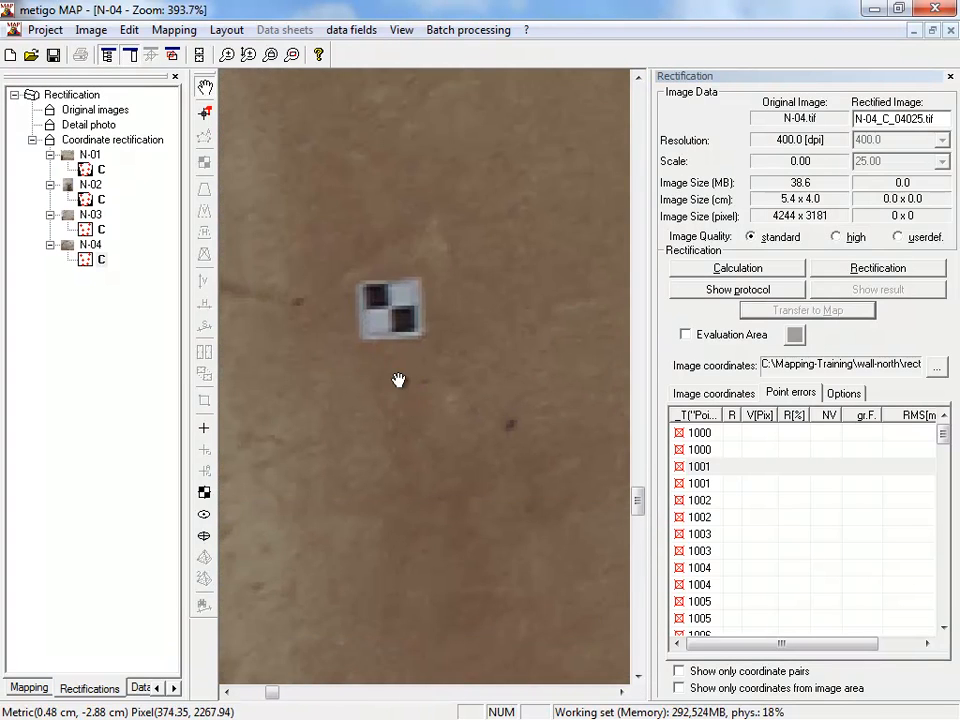
{"action": "scroll", "coordinate": [396, 381], "scroll_direction": "down", "scroll_amount": 2}
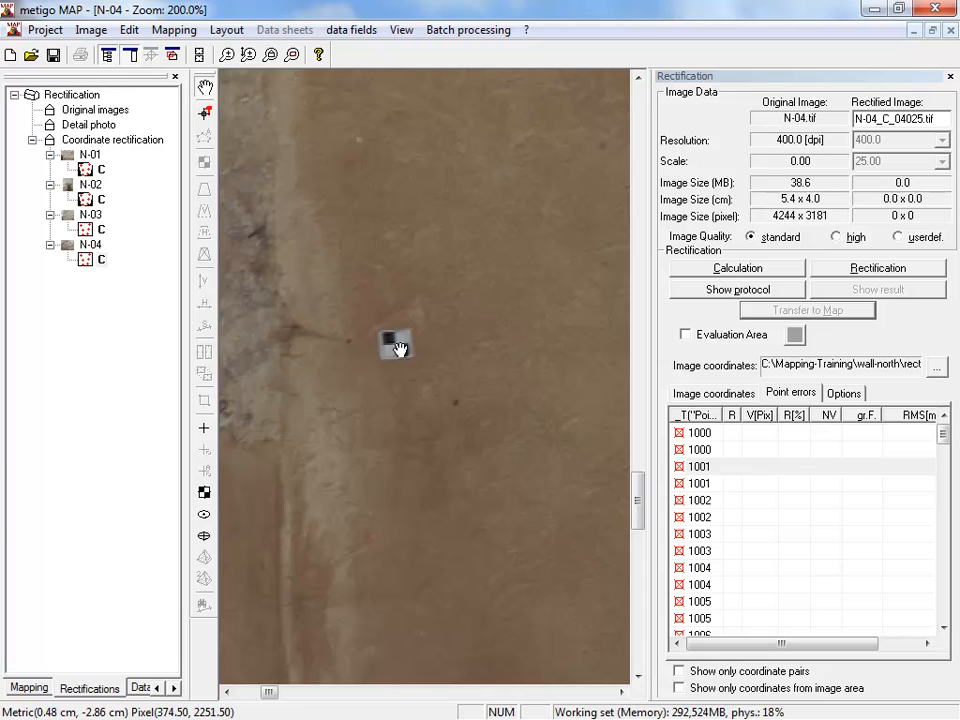
{"action": "left_click_drag", "start_coordinate": [386, 357], "coordinate": [384, 295]}
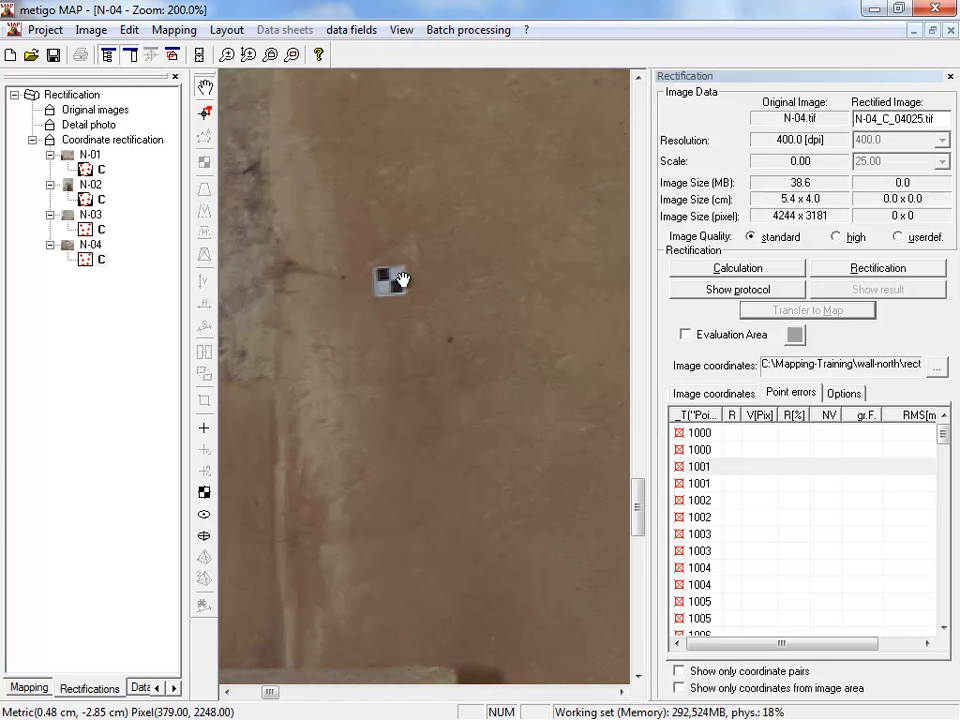
- Measure the lower-left checkerboard target as a fokus pass point with point ID 9000
{"action": "left_click", "coordinate": [203, 494]}
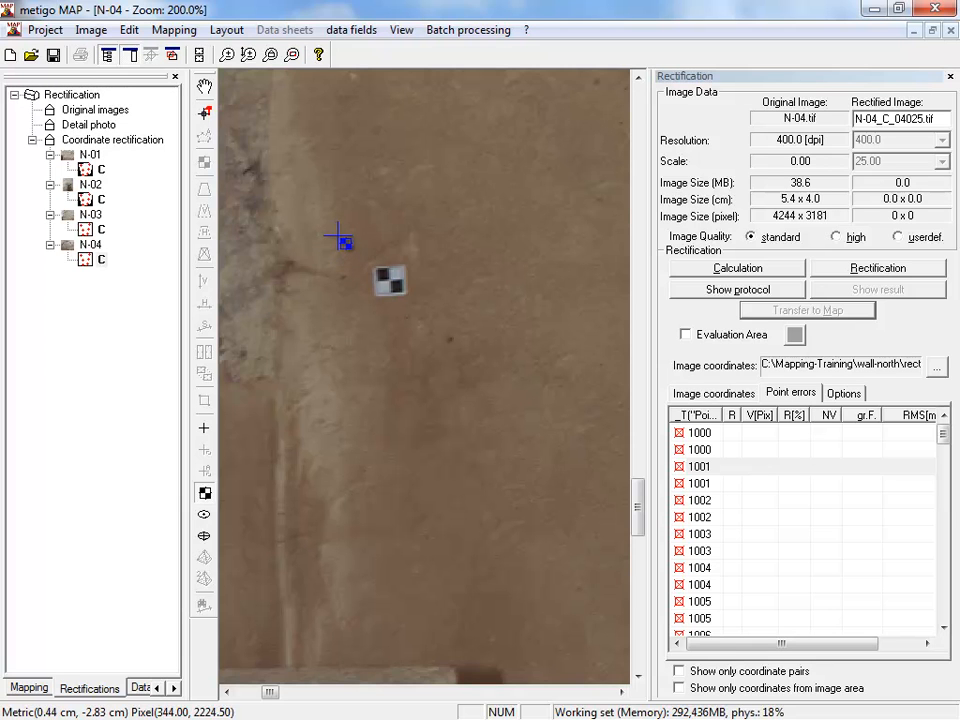
{"action": "mouse_move", "coordinate": [333, 237]}
{"action": "left_mouse_down"}
{"action": "mouse_move", "coordinate": [380, 272]}
{"action": "mouse_move", "coordinate": [428, 340]}
{"action": "mouse_move", "coordinate": [446, 333]}
{"action": "left_mouse_up"}
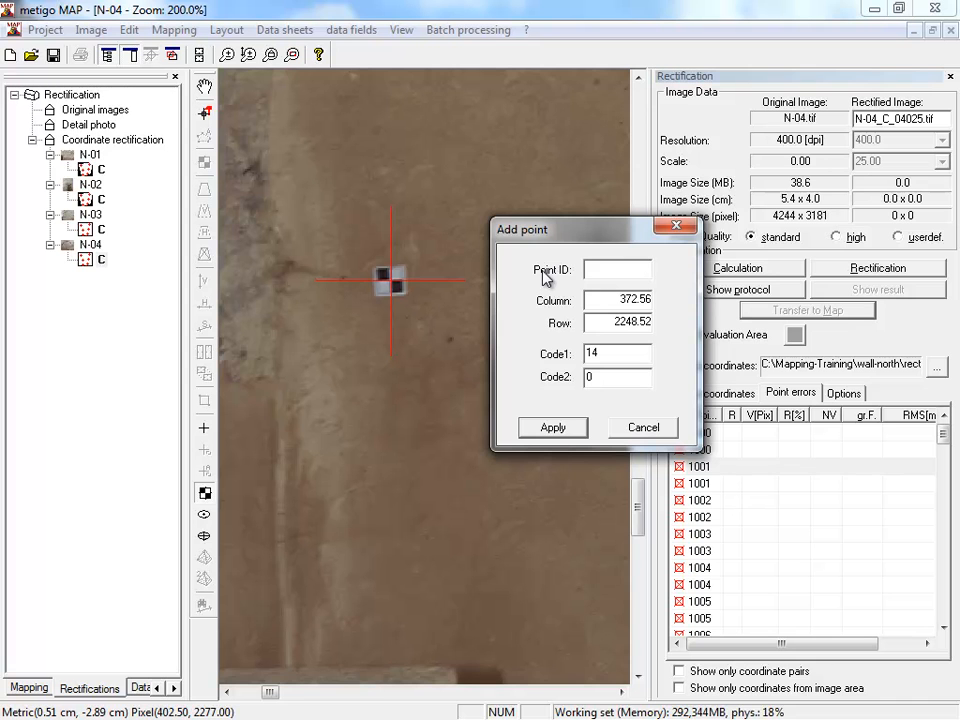
{"action": "type", "text": "9000"}
{"action": "left_click", "coordinate": [553, 427]}
- Add fokus pass point 9001 at the checkerboard target beneath the left side of the painted arch
{"action": "scroll", "coordinate": [480, 356], "scroll_direction": "down", "scroll_amount": 3}
{"action": "left_click_drag", "start_coordinate": [602, 85], "coordinate": [394, 435]}
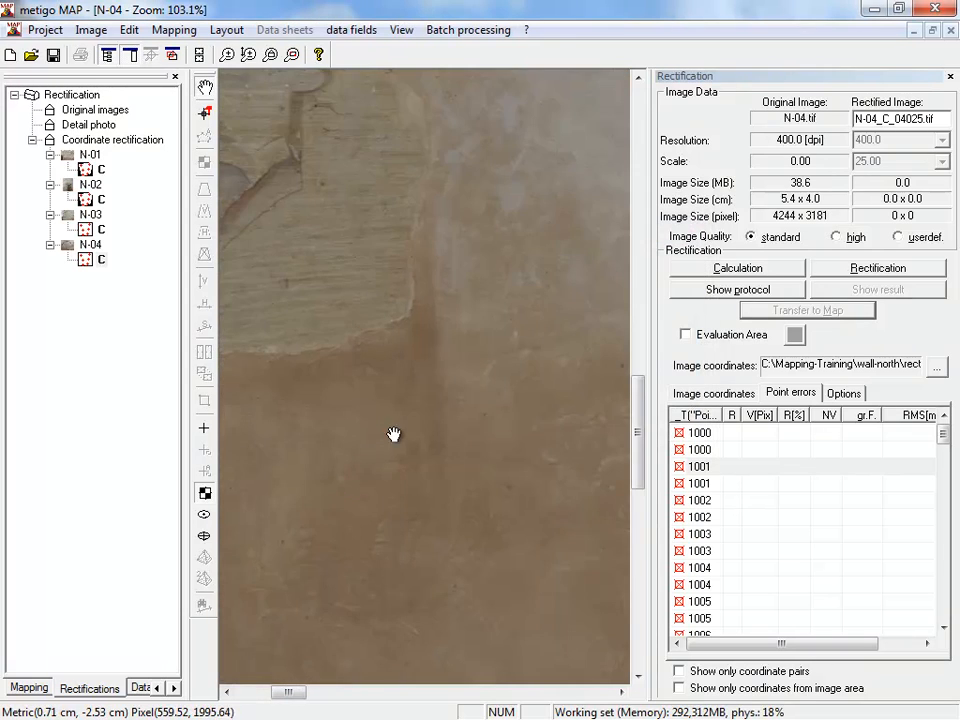
{"action": "scroll", "coordinate": [432, 285], "scroll_direction": "down", "scroll_amount": 3}
{"action": "left_click_drag", "start_coordinate": [473, 206], "coordinate": [407, 482]}
{"action": "left_click_drag", "start_coordinate": [478, 280], "coordinate": [438, 493]}
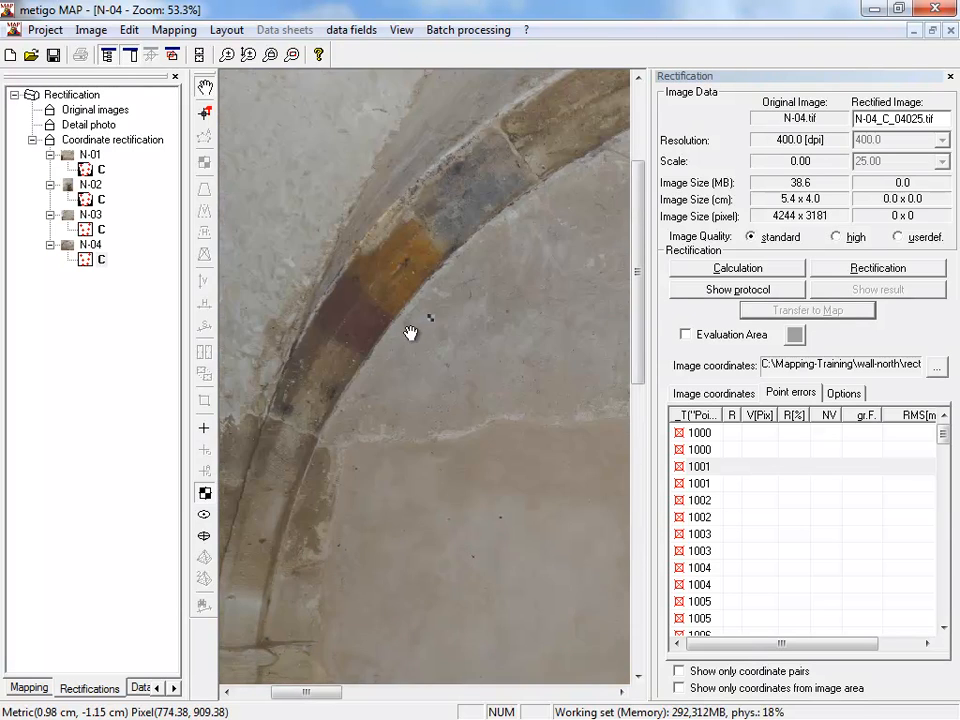
{"action": "scroll", "coordinate": [410, 332], "scroll_direction": "up", "scroll_amount": 3}
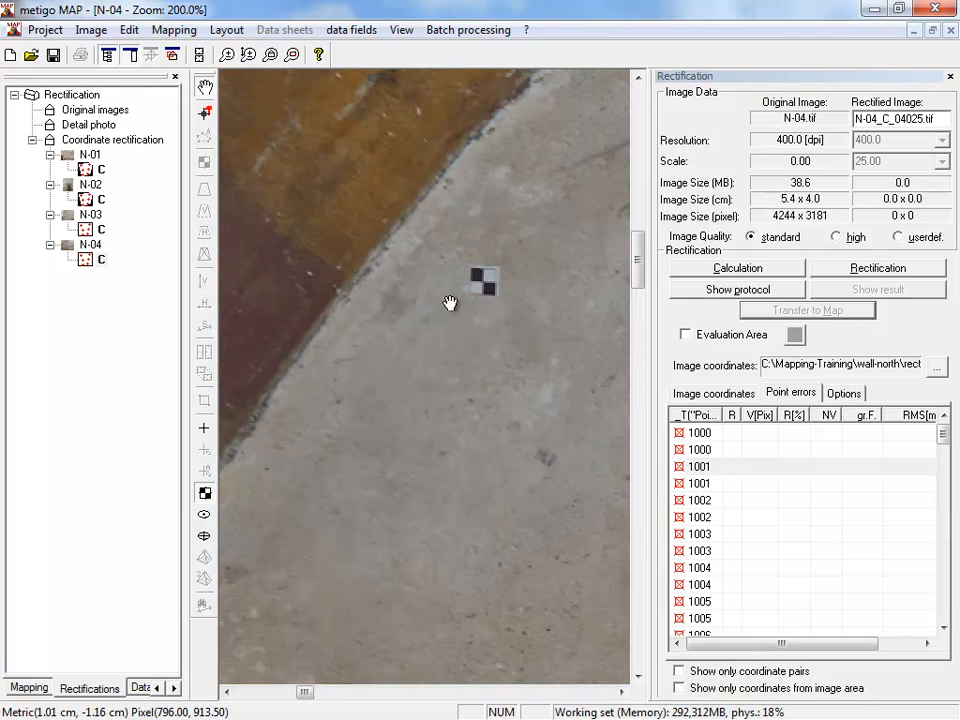
{"action": "left_click", "coordinate": [546, 347]}
{"action": "type", "text": "9001"}
{"action": "key", "text": "Return"}
- Add fokus pass point 9002 at the checkerboard target below the crown of the arch
{"action": "scroll", "coordinate": [568, 473], "scroll_direction": "down", "scroll_amount": 3}
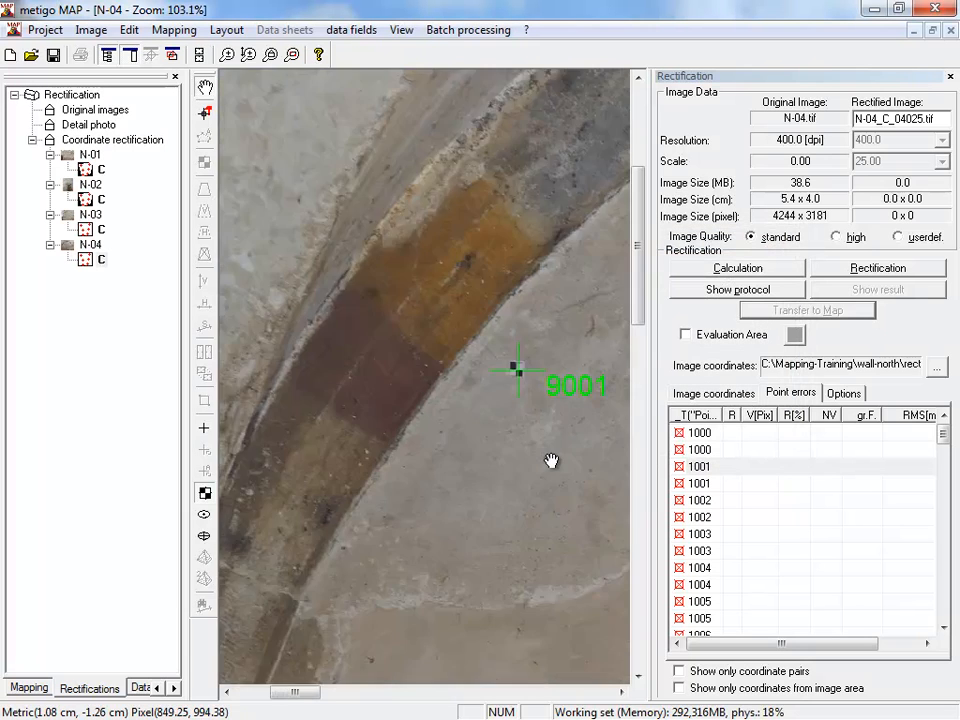
{"action": "left_click_drag", "start_coordinate": [560, 328], "coordinate": [310, 470]}
{"action": "left_click_drag", "start_coordinate": [500, 348], "coordinate": [297, 484]}
{"action": "left_click_drag", "start_coordinate": [547, 493], "coordinate": [405, 444]}
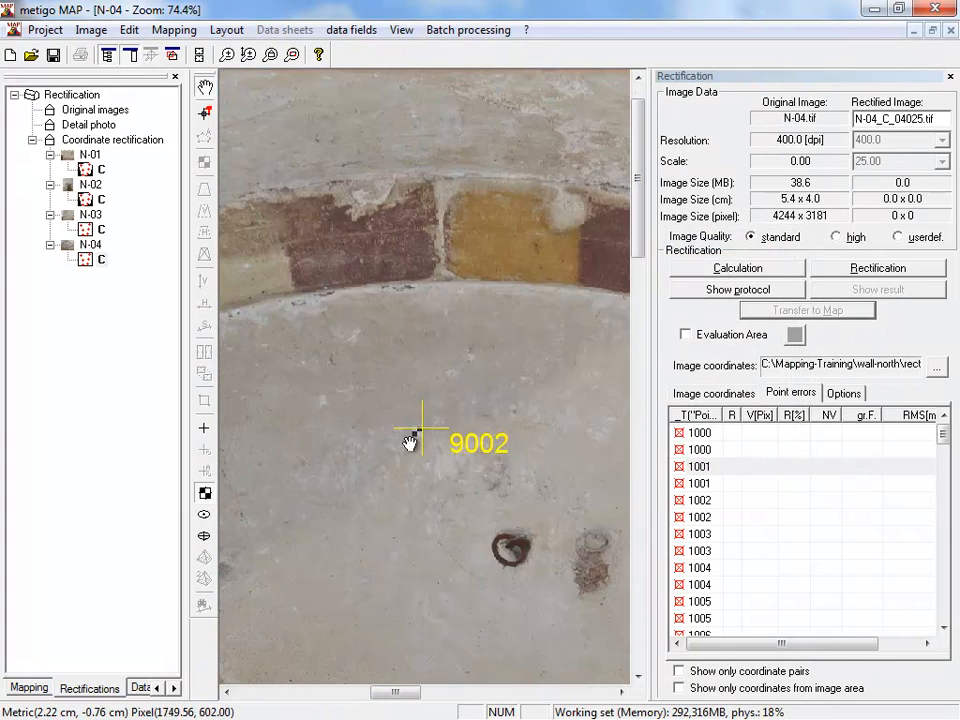
{"action": "left_click_drag", "start_coordinate": [375, 407], "coordinate": [484, 512]}
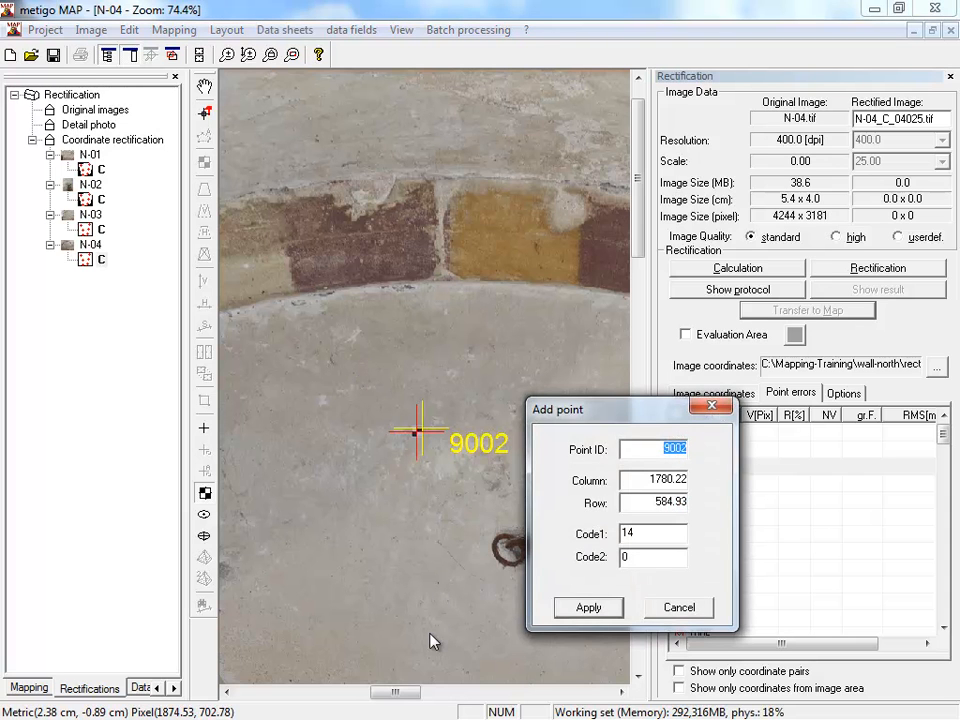
{"action": "left_click", "coordinate": [572, 607]}
- Try to measure the checkerboard target beneath the right side of the painted arch as a fokus pass point
{"action": "left_click_drag", "start_coordinate": [422, 602], "coordinate": [325, 429]}
{"action": "left_click_drag", "start_coordinate": [396, 348], "coordinate": [543, 480]}
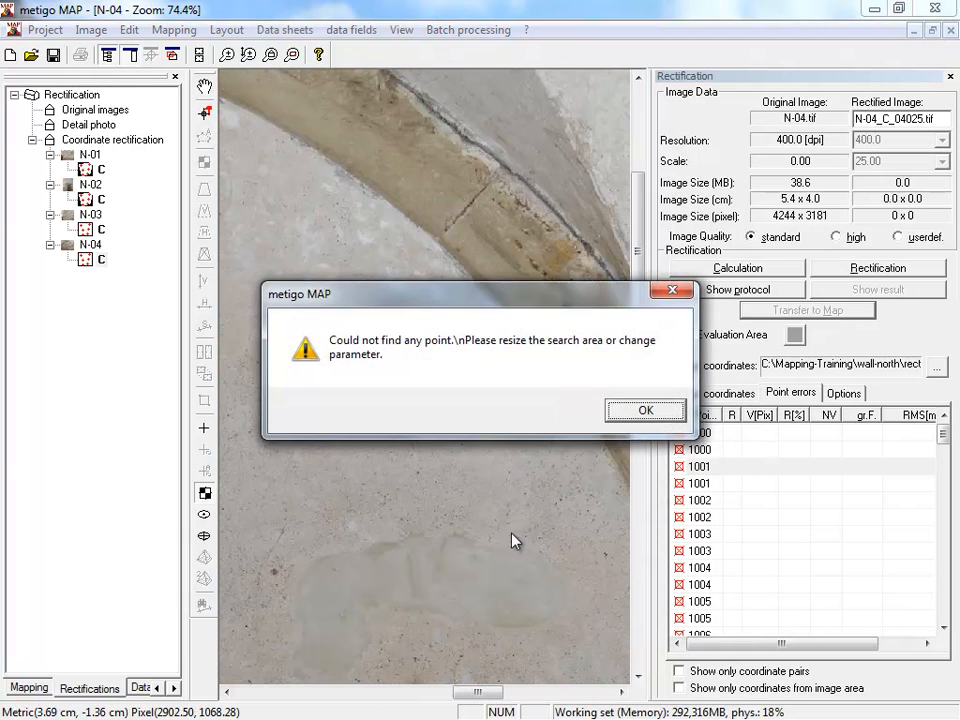
{"action": "left_click", "coordinate": [645, 412]}
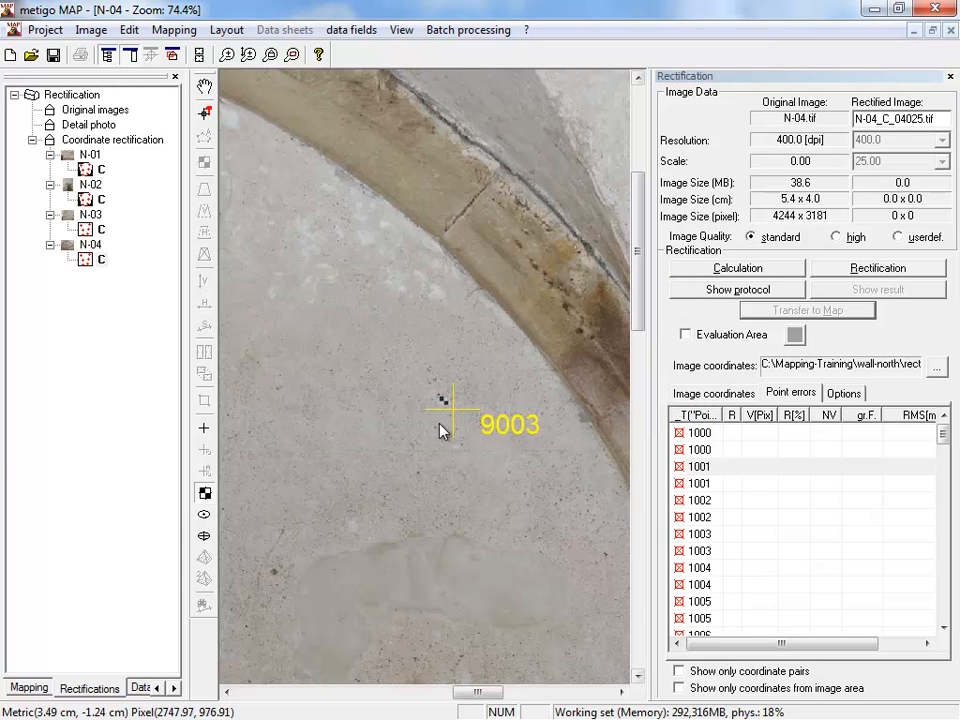
- Add pass point 9003 manually at the centre of the checkerboard target beneath the right side of the arch
{"action": "scroll", "coordinate": [452, 410], "scroll_direction": "up", "scroll_amount": 5}
{"action": "scroll", "coordinate": [452, 410], "scroll_direction": "up", "scroll_amount": 3}
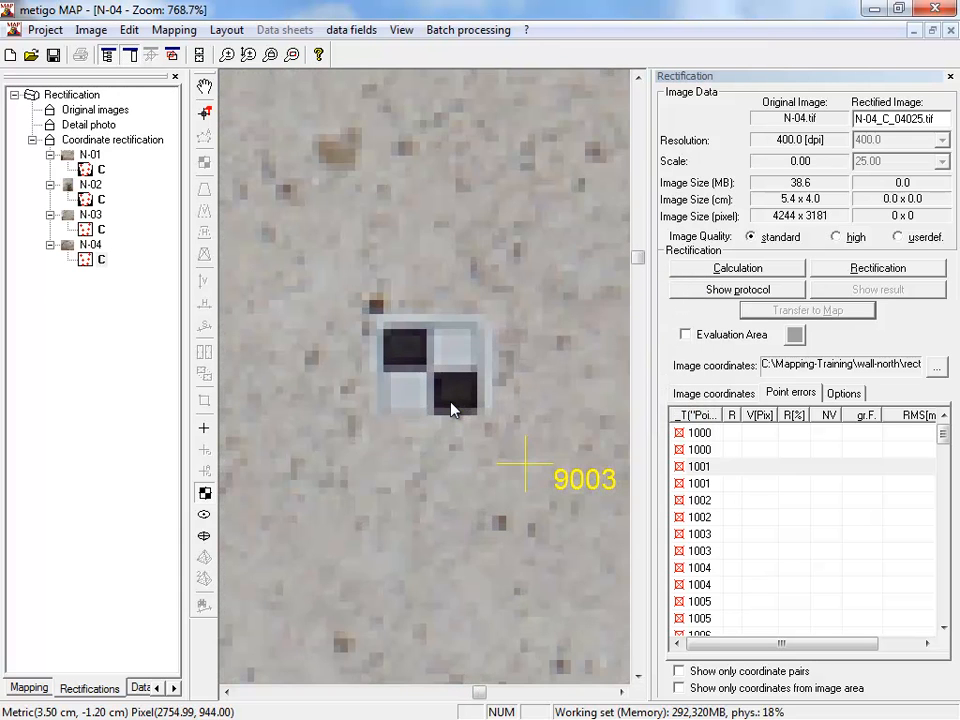
{"action": "scroll", "coordinate": [452, 410], "scroll_direction": "up", "scroll_amount": 1}
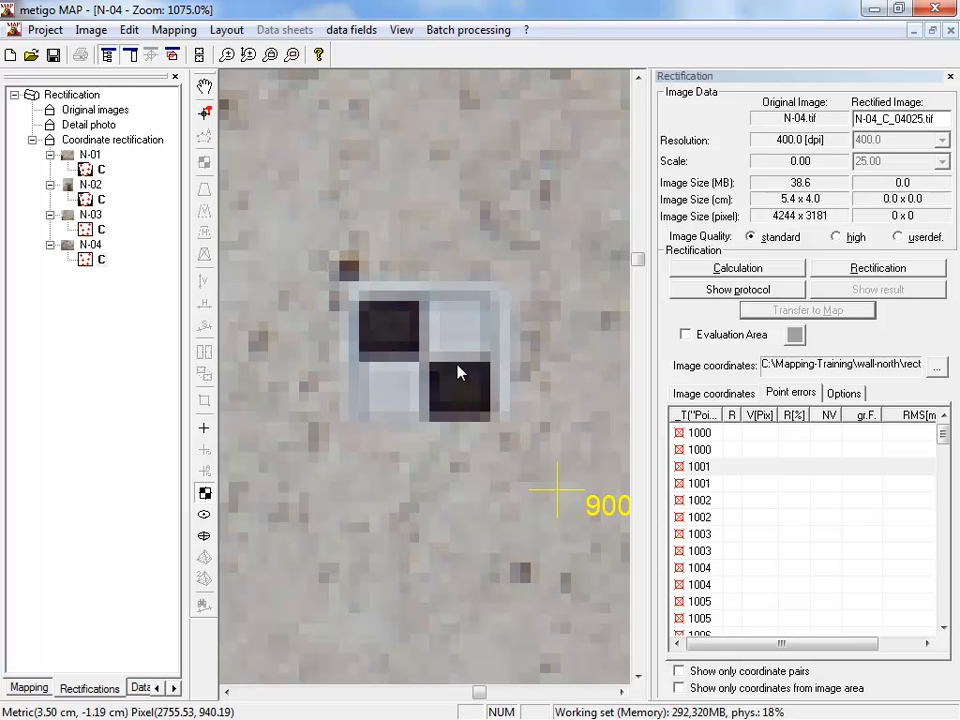
{"action": "scroll", "coordinate": [446, 386], "scroll_direction": "down", "scroll_amount": 1}
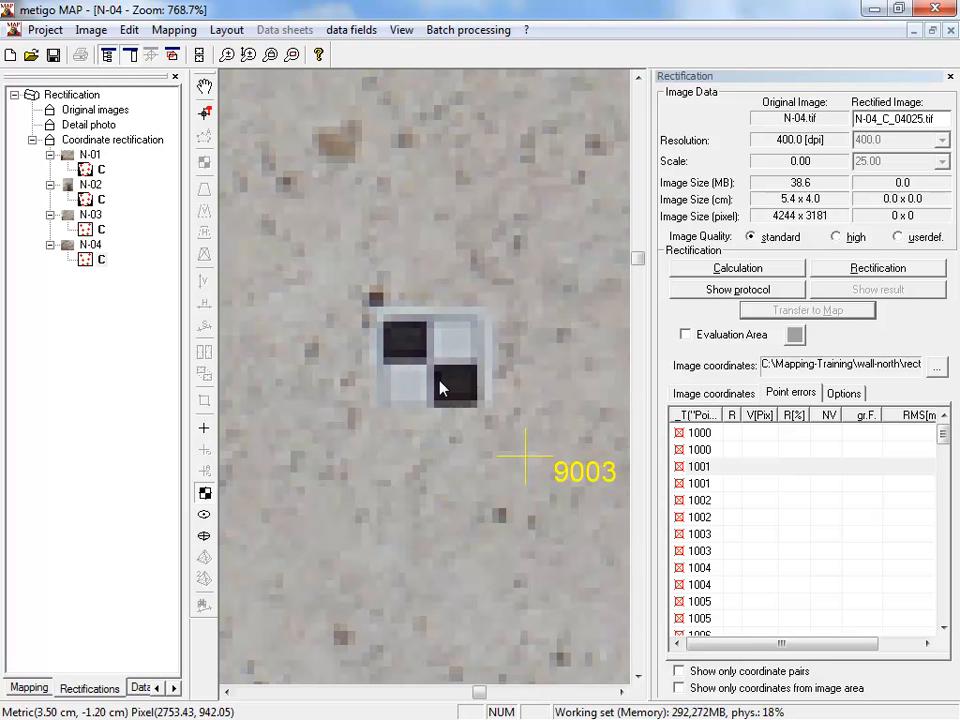
{"action": "scroll", "coordinate": [443, 385], "scroll_direction": "down", "scroll_amount": 1}
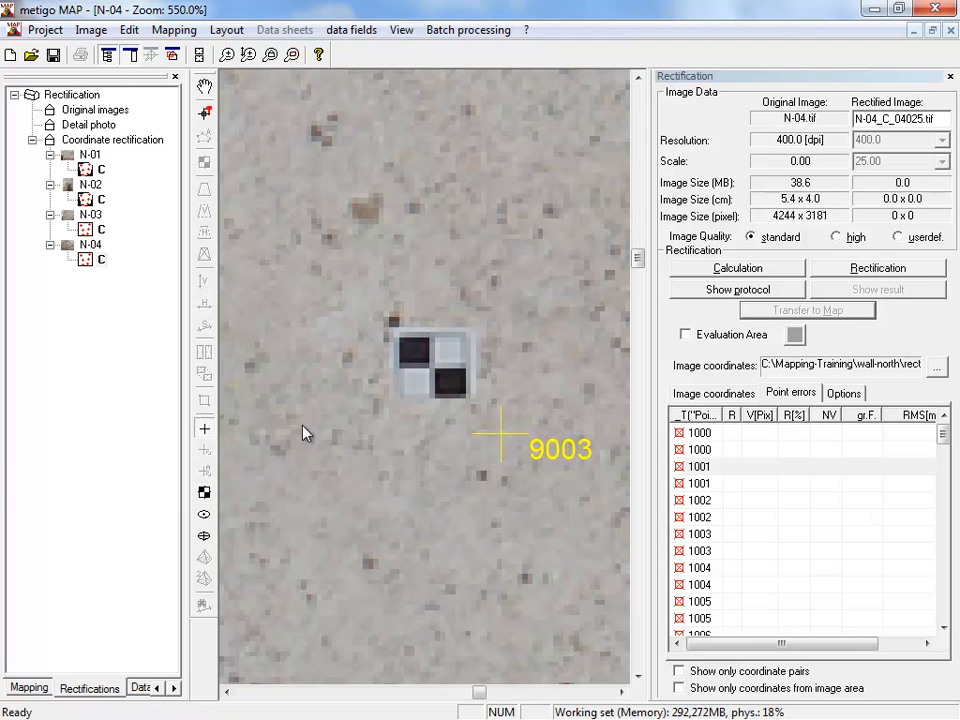
{"action": "scroll", "coordinate": [450, 375], "scroll_direction": "up", "scroll_amount": 2}
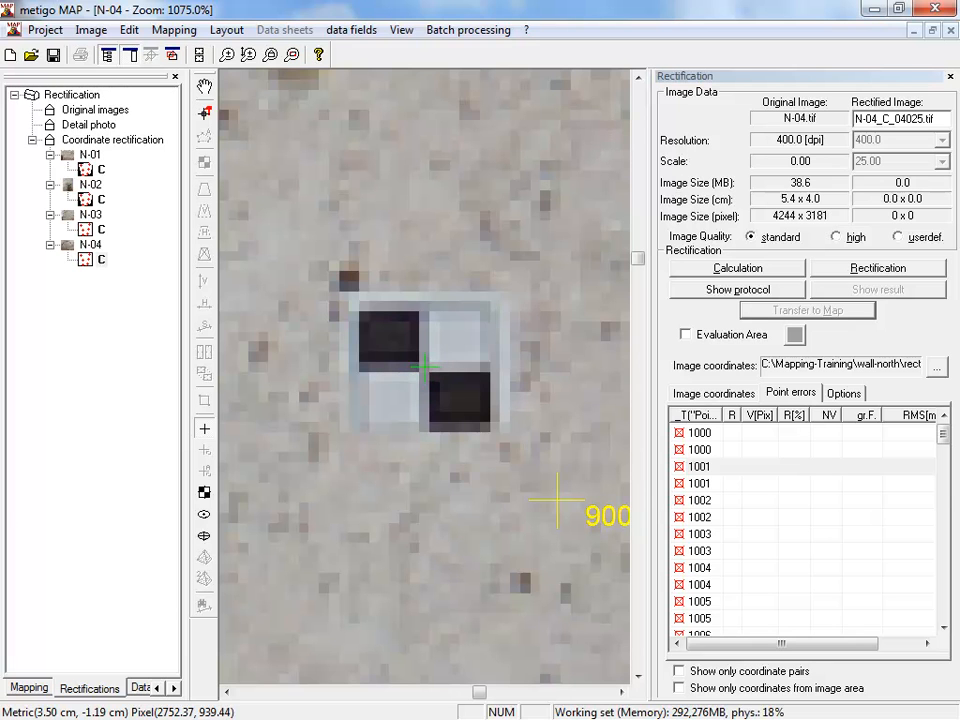
{"action": "left_click", "coordinate": [424, 367]}
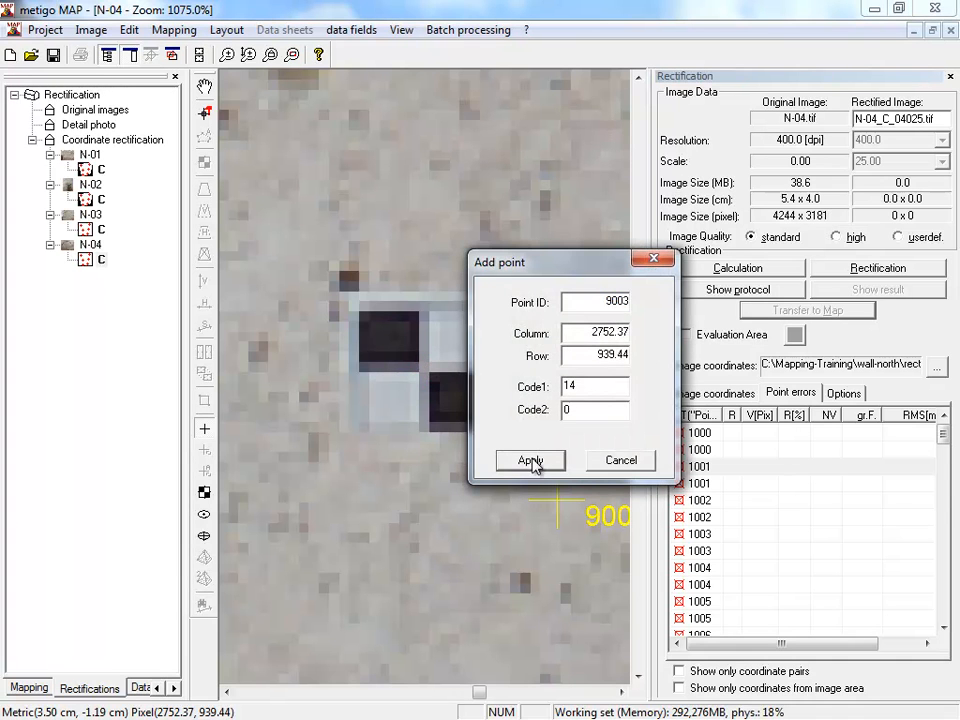
{"action": "left_click", "coordinate": [533, 461]}
- Add pass point 9004 manually at the checkerboard target low on the wall, beneath the arch's right springing
{"action": "scroll", "coordinate": [456, 514], "scroll_direction": "down", "scroll_amount": 8}
{"action": "left_click_drag", "start_coordinate": [454, 561], "coordinate": [309, 303]}
{"action": "left_click_drag", "start_coordinate": [435, 532], "coordinate": [319, 210]}
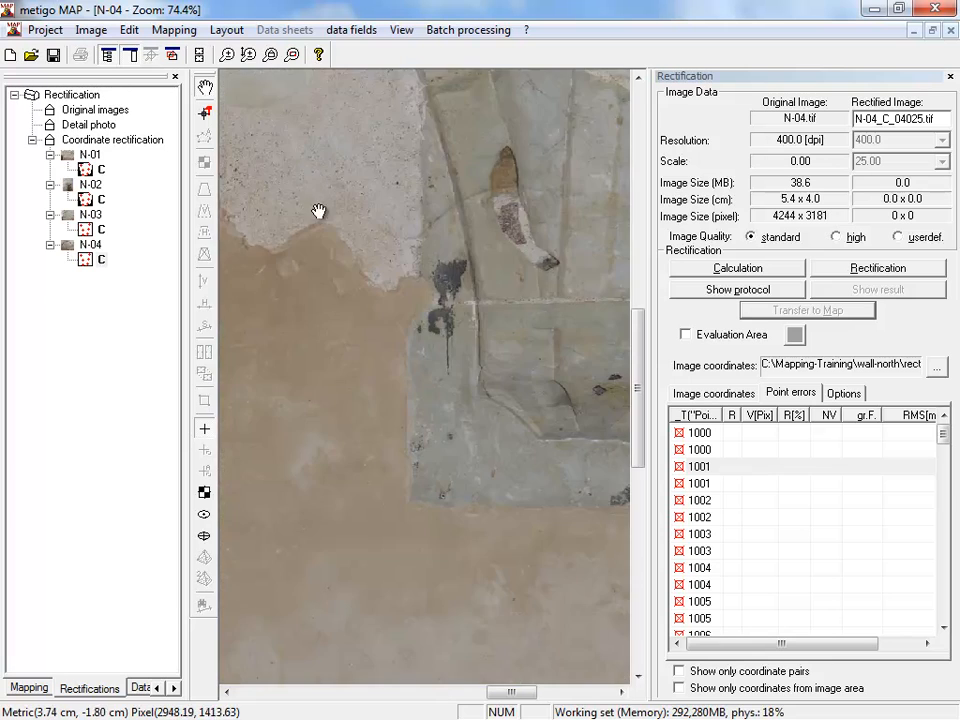
{"action": "left_click_drag", "start_coordinate": [468, 617], "coordinate": [426, 394]}
{"action": "left_click_drag", "start_coordinate": [547, 653], "coordinate": [358, 315]}
{"action": "left_click_drag", "start_coordinate": [392, 664], "coordinate": [422, 482]}
{"action": "scroll", "coordinate": [446, 414], "scroll_direction": "up", "scroll_amount": 5}
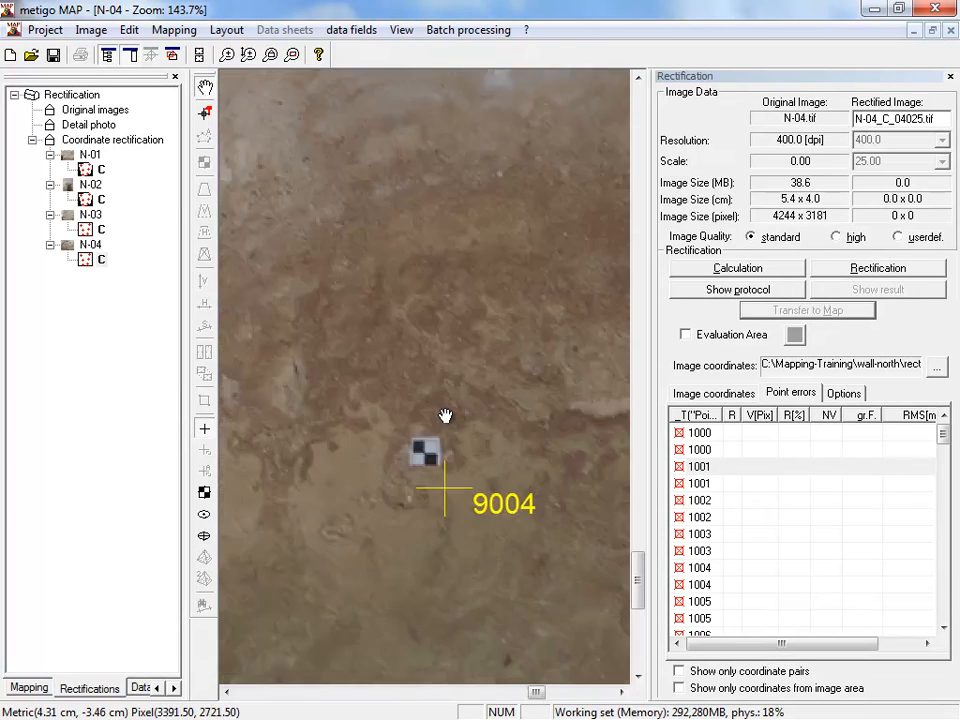
{"action": "left_click", "coordinate": [443, 563]}
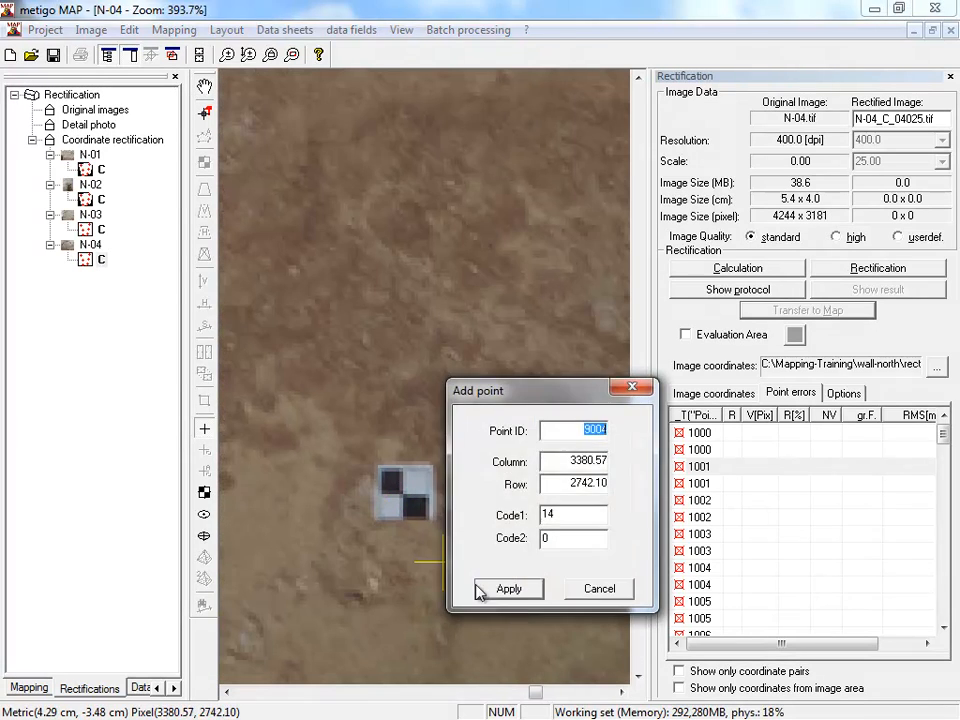
{"action": "left_click", "coordinate": [512, 594]}
- Add pass point 9005 manually at the checkerboard target low on the wall between the two carved stones
{"action": "scroll", "coordinate": [506, 583], "scroll_direction": "down", "scroll_amount": 8}
{"action": "left_click_drag", "start_coordinate": [354, 565], "coordinate": [489, 518]}
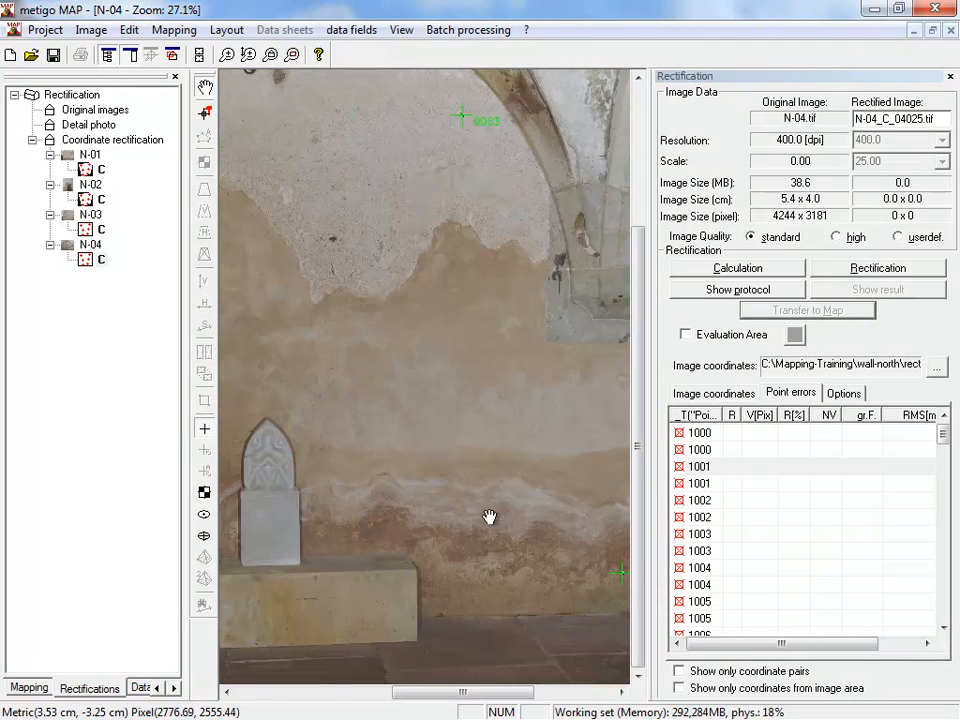
{"action": "left_click_drag", "start_coordinate": [285, 555], "coordinate": [474, 531]}
{"action": "scroll", "coordinate": [388, 585], "scroll_direction": "up", "scroll_amount": 7}
{"action": "scroll", "coordinate": [340, 492], "scroll_direction": "up", "scroll_amount": 2}
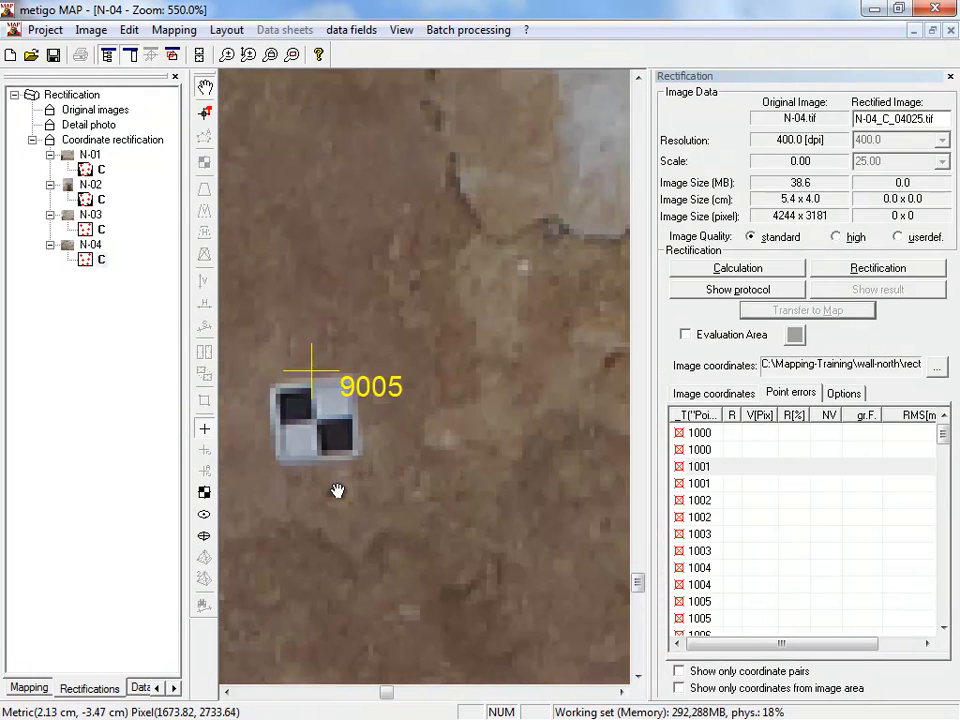
{"action": "scroll", "coordinate": [318, 425], "scroll_direction": "up", "scroll_amount": 2}
{"action": "left_click", "coordinate": [319, 412]}
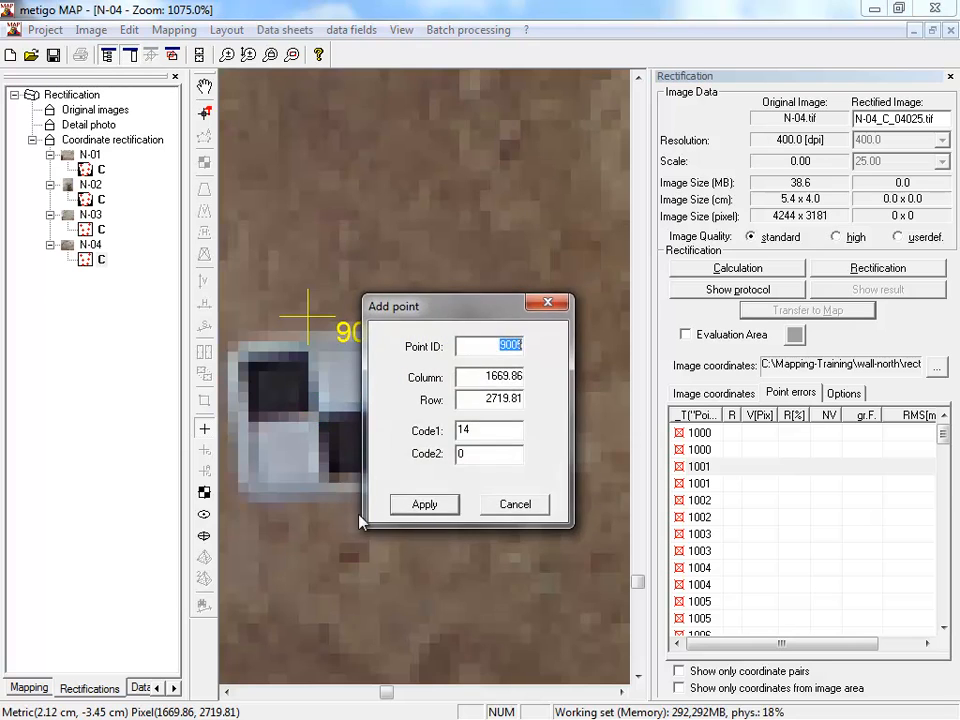
{"action": "left_click", "coordinate": [424, 504]}
- Calculate the rectification of N-04 and limit the point errors list to coordinate pairs only
{"action": "scroll", "coordinate": [422, 529], "scroll_direction": "down", "scroll_amount": 13}
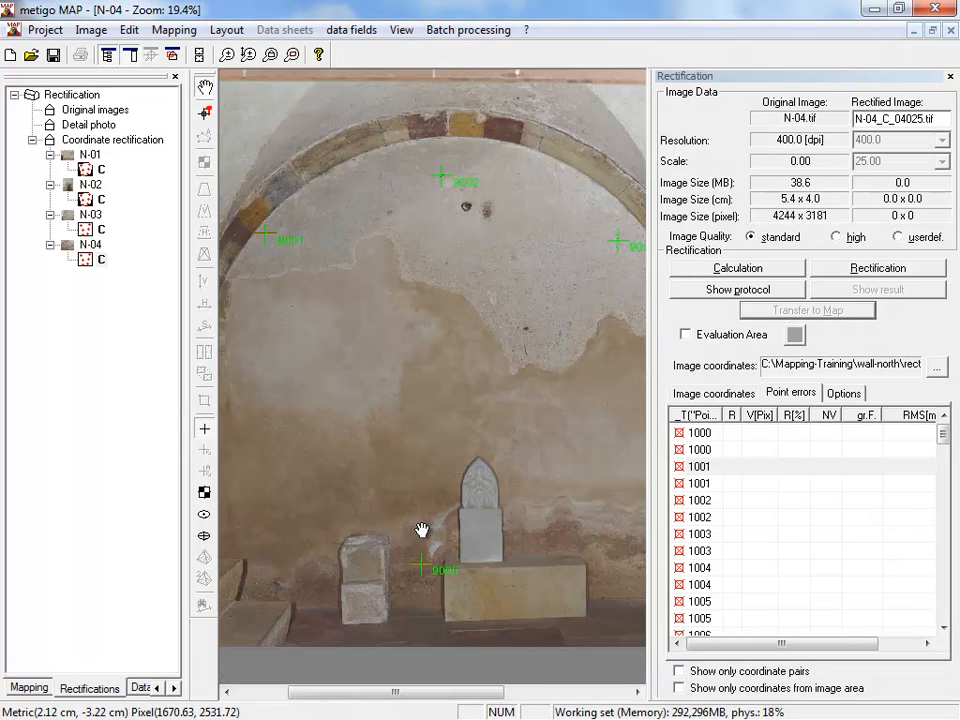
{"action": "scroll", "coordinate": [423, 518], "scroll_direction": "down", "scroll_amount": 1}
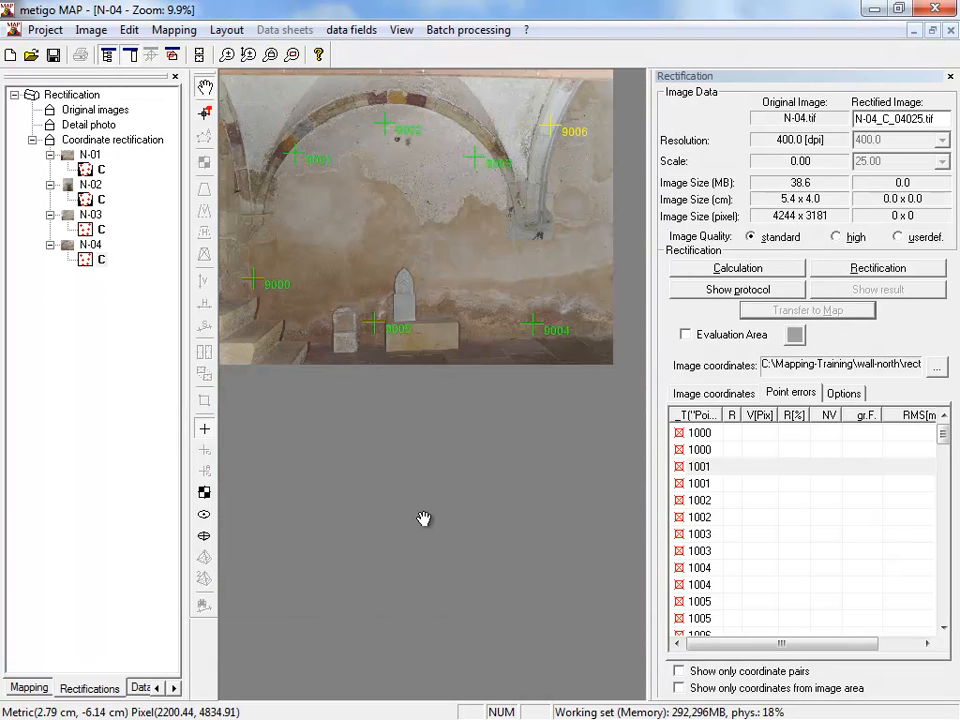
{"action": "left_click", "coordinate": [737, 268]}
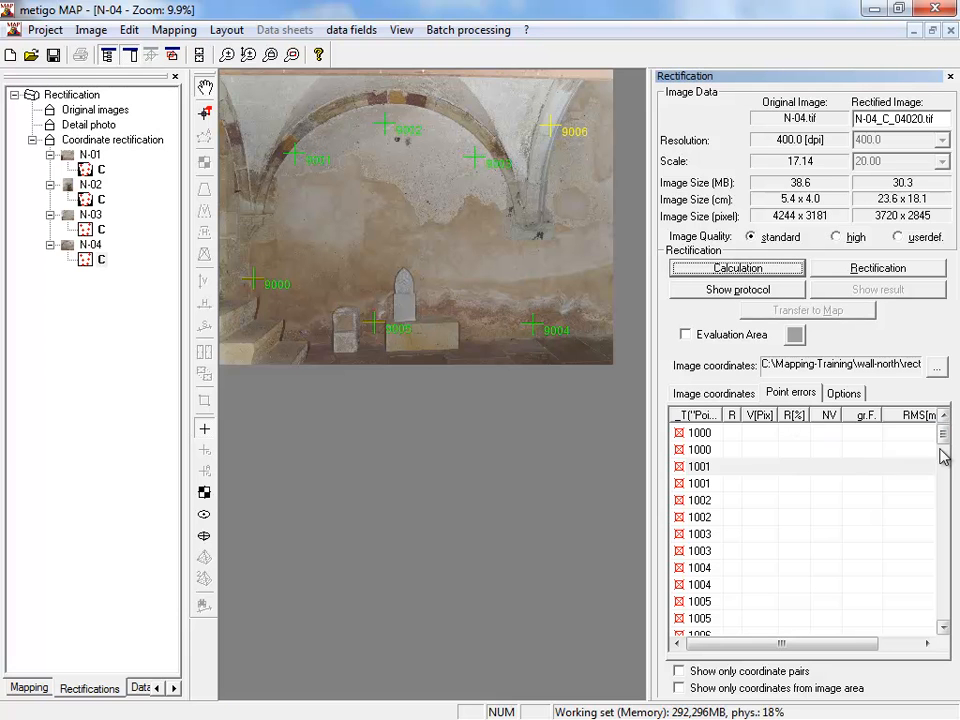
{"action": "scroll", "coordinate": [943, 447], "scroll_direction": "down", "scroll_amount": 1}
{"action": "left_click_drag", "start_coordinate": [943, 447], "coordinate": [936, 490]}
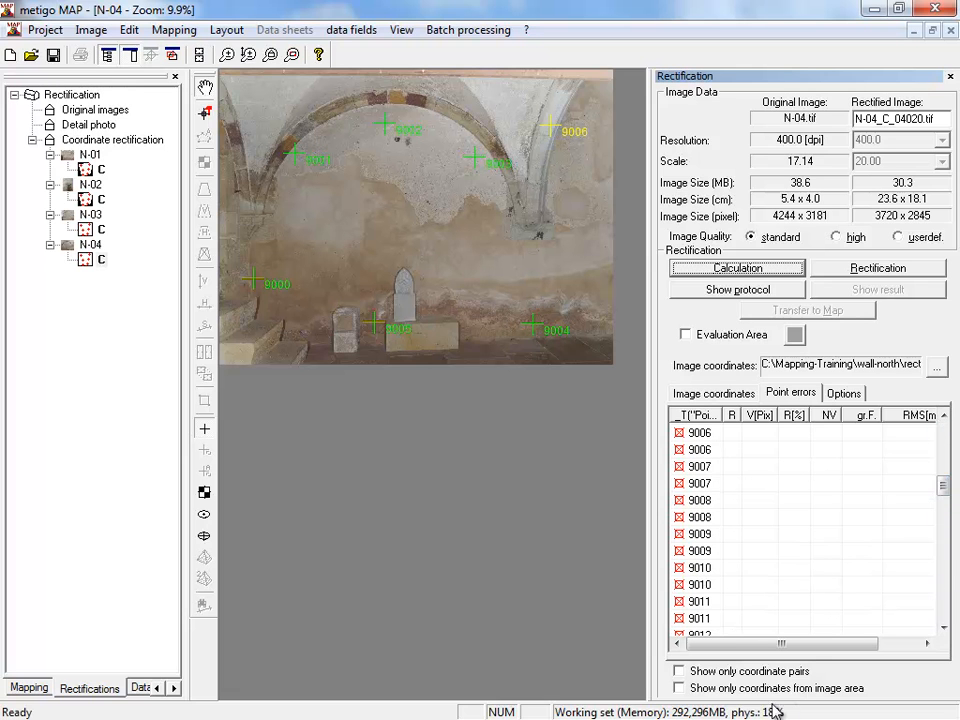
{"action": "left_click", "coordinate": [748, 672]}
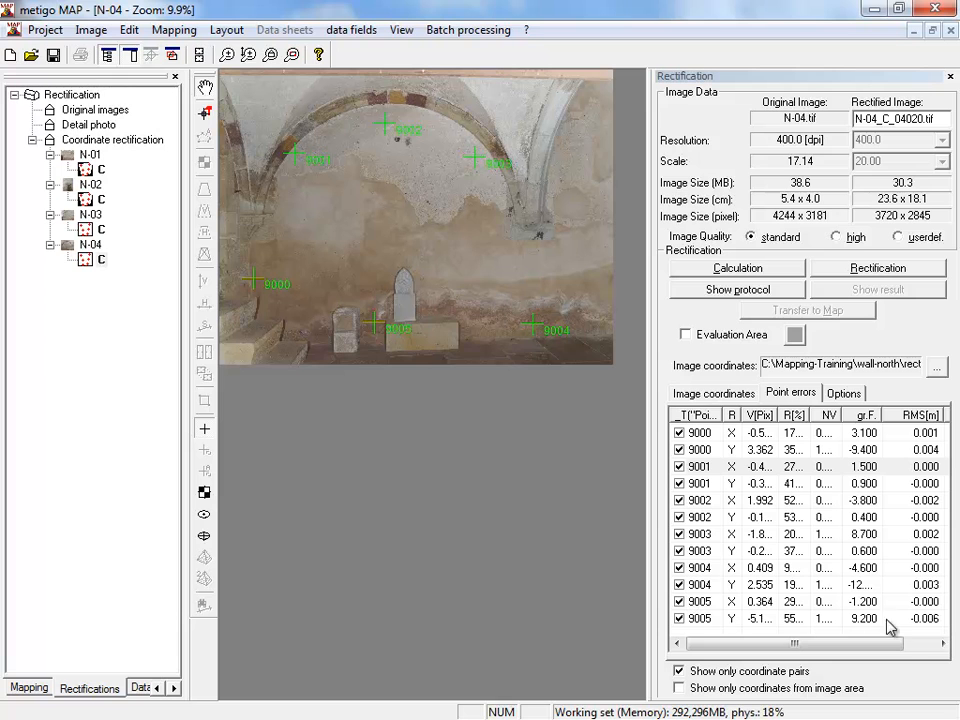
- Examine the RMS and depth values of the N-04 pass points and inspect the error cross at point 9001
{"action": "left_click_drag", "start_coordinate": [896, 643], "coordinate": [915, 645]}
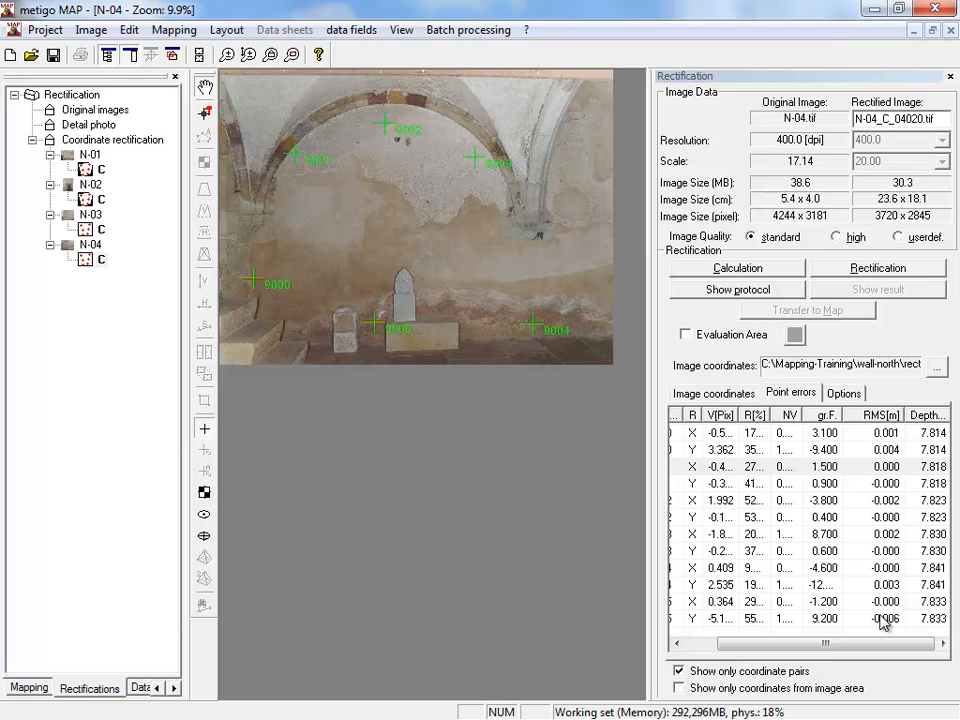
{"action": "scroll", "coordinate": [294, 140], "scroll_direction": "up", "scroll_amount": 5}
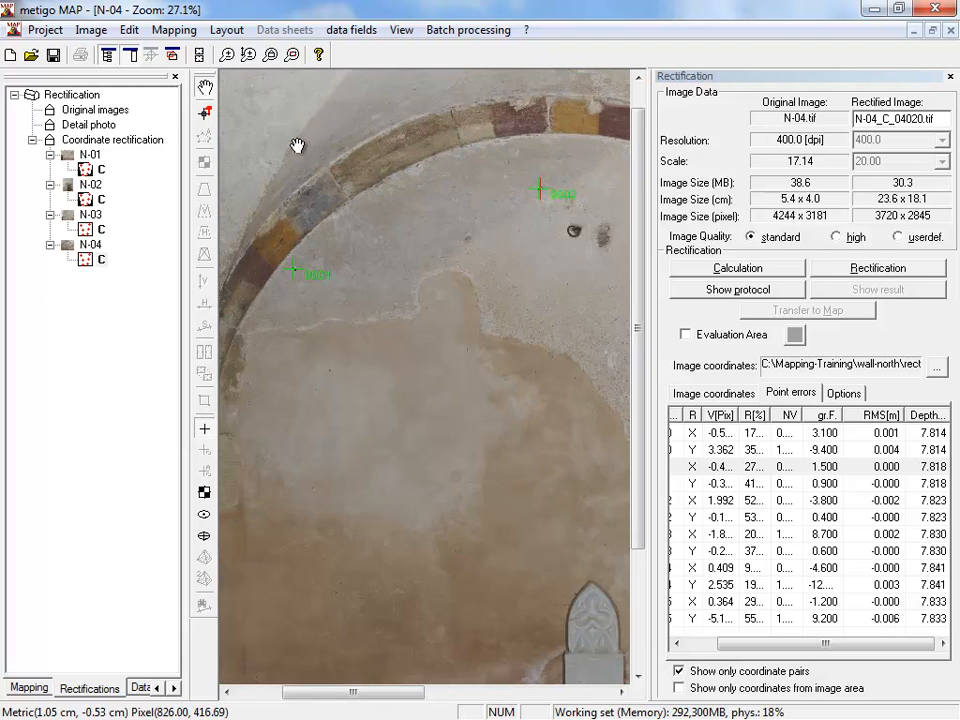
{"action": "scroll", "coordinate": [287, 298], "scroll_direction": "up", "scroll_amount": 3}
{"action": "left_click_drag", "start_coordinate": [287, 300], "coordinate": [349, 302]}
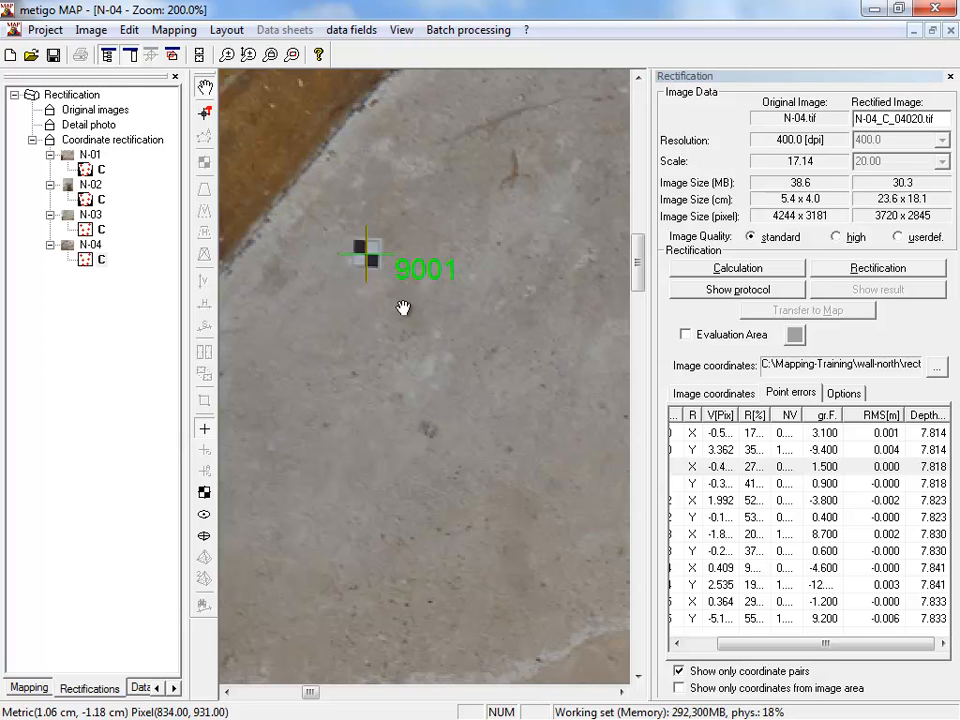
{"action": "scroll", "coordinate": [344, 306], "scroll_direction": "up", "scroll_amount": 1}
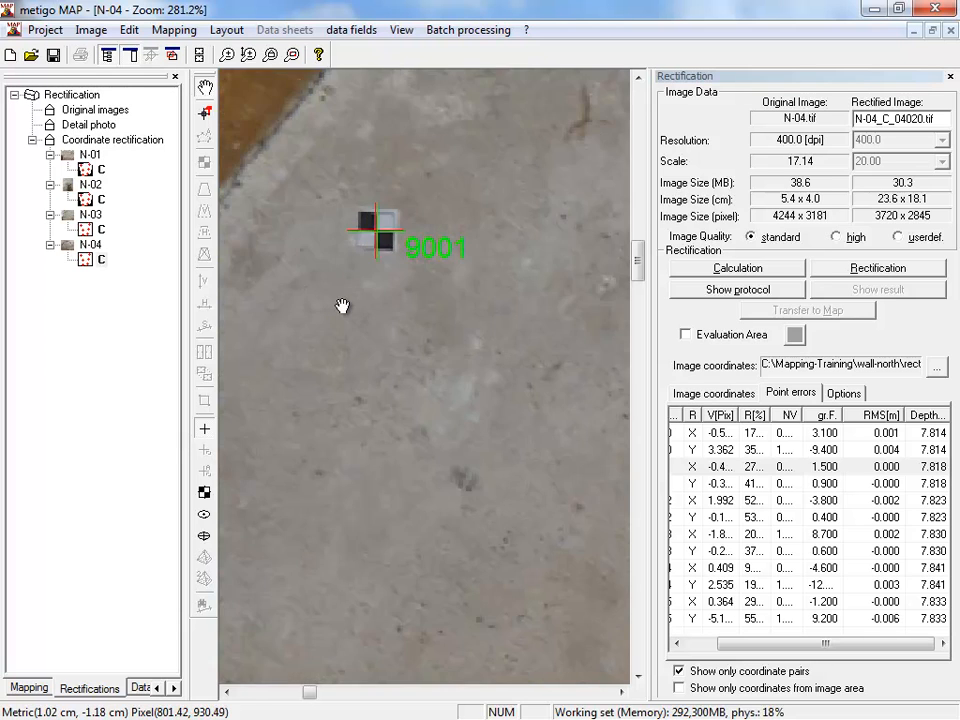
{"action": "scroll", "coordinate": [342, 306], "scroll_direction": "up", "scroll_amount": 1}
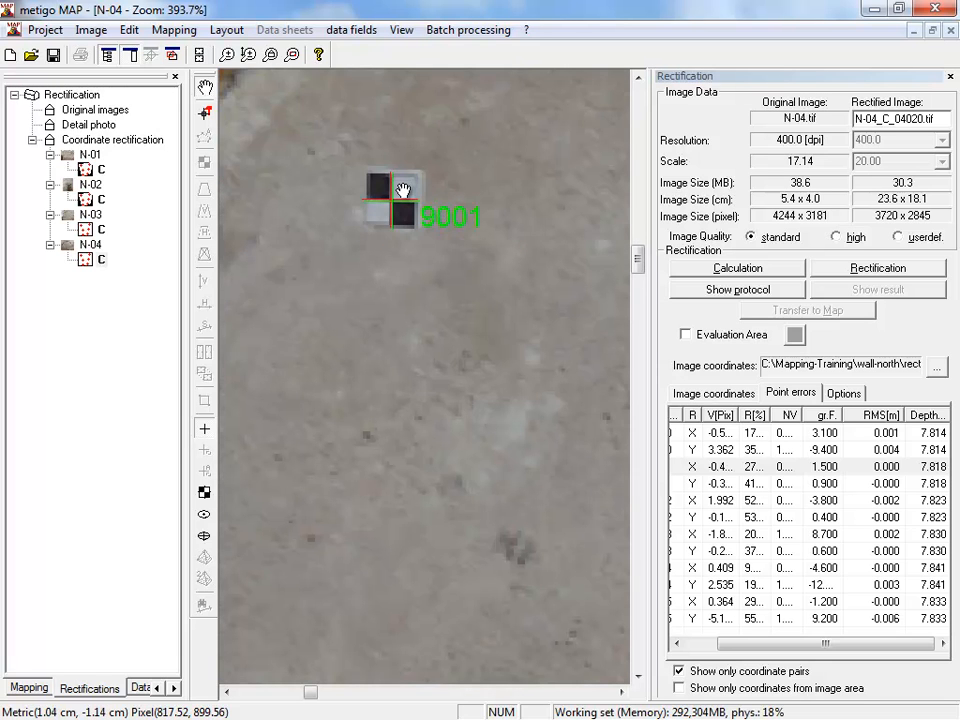
{"action": "scroll", "coordinate": [402, 190], "scroll_direction": "down", "scroll_amount": 2}
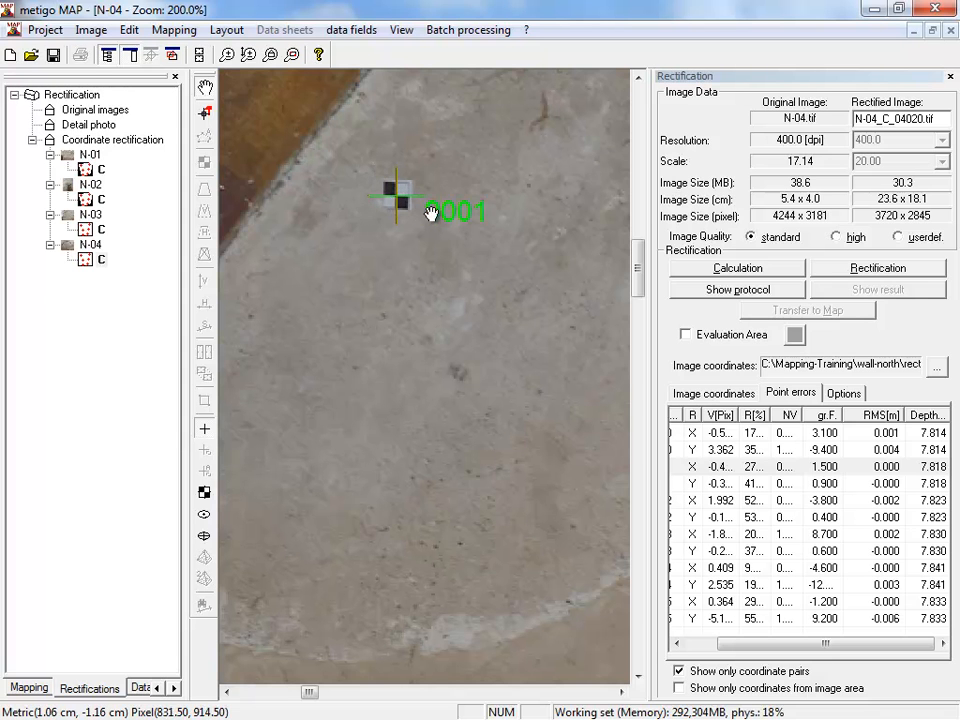
{"action": "scroll", "coordinate": [435, 257], "scroll_direction": "down", "scroll_amount": 8}
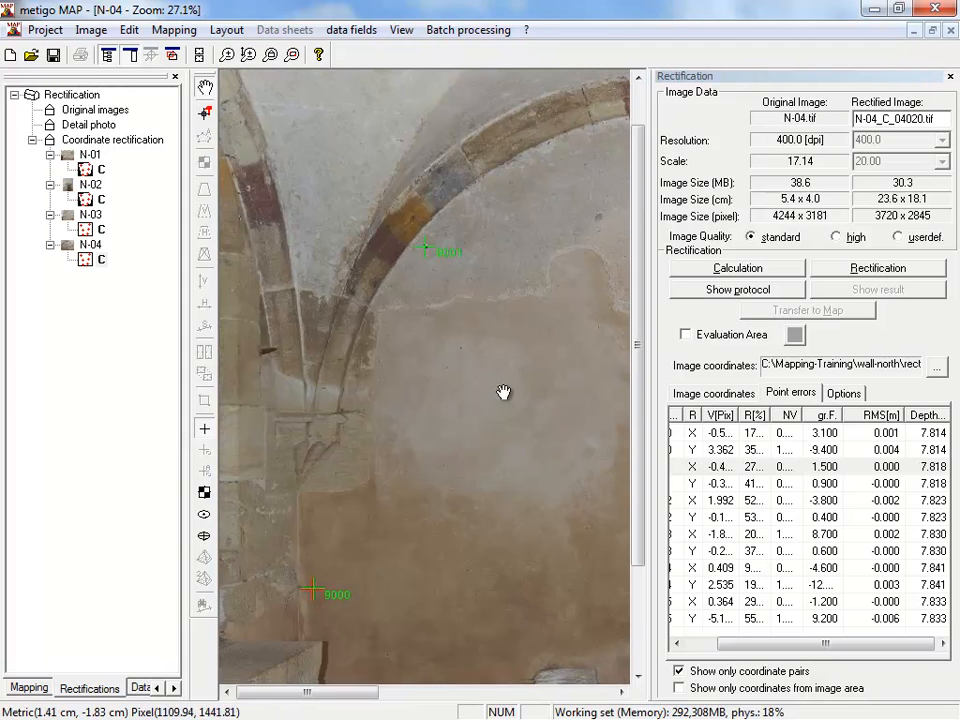
{"action": "scroll", "coordinate": [445, 303], "scroll_direction": "down", "scroll_amount": 1}
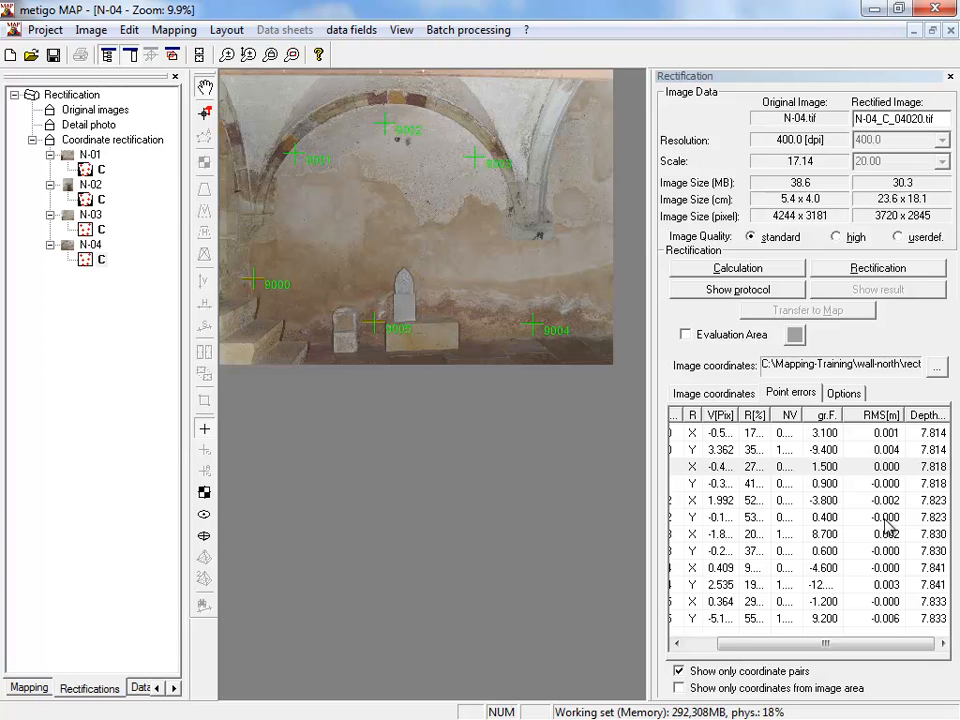
- Recalculate the N-04 rectification and set a user-defined image quality with a scale of 25
{"action": "left_click", "coordinate": [780, 271]}
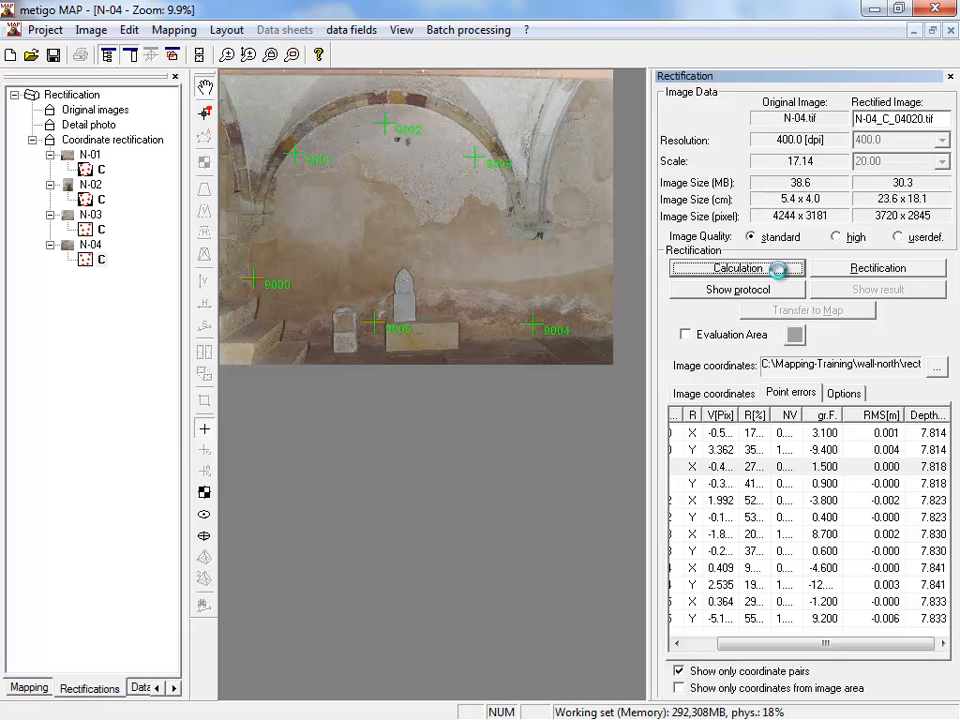
{"action": "left_click", "coordinate": [926, 240]}
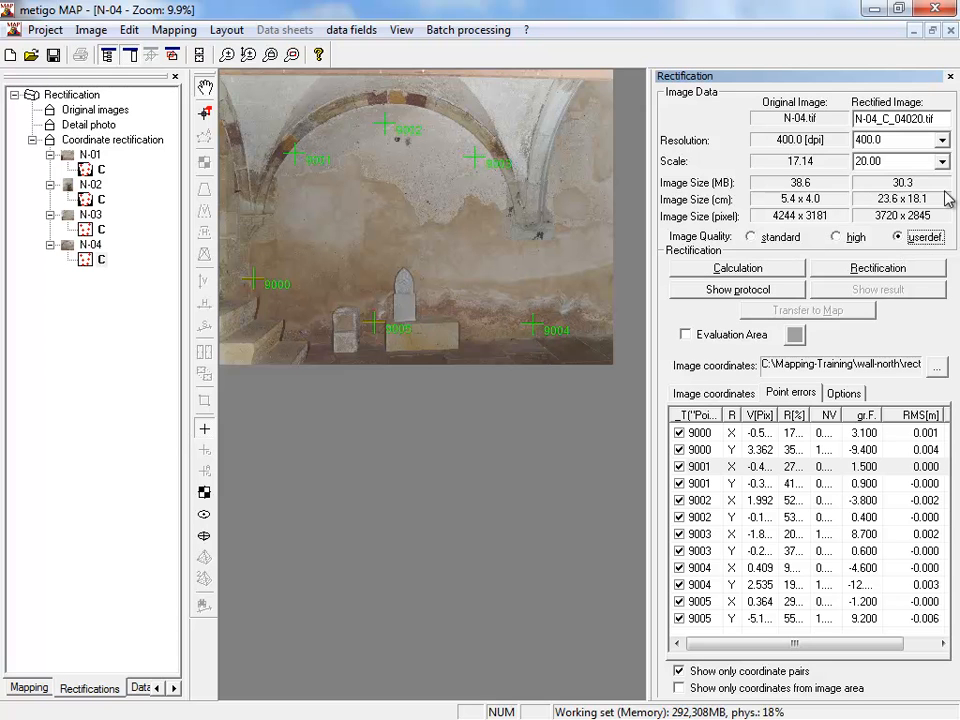
{"action": "left_click", "coordinate": [942, 161]}
{"action": "left_click", "coordinate": [868, 203]}
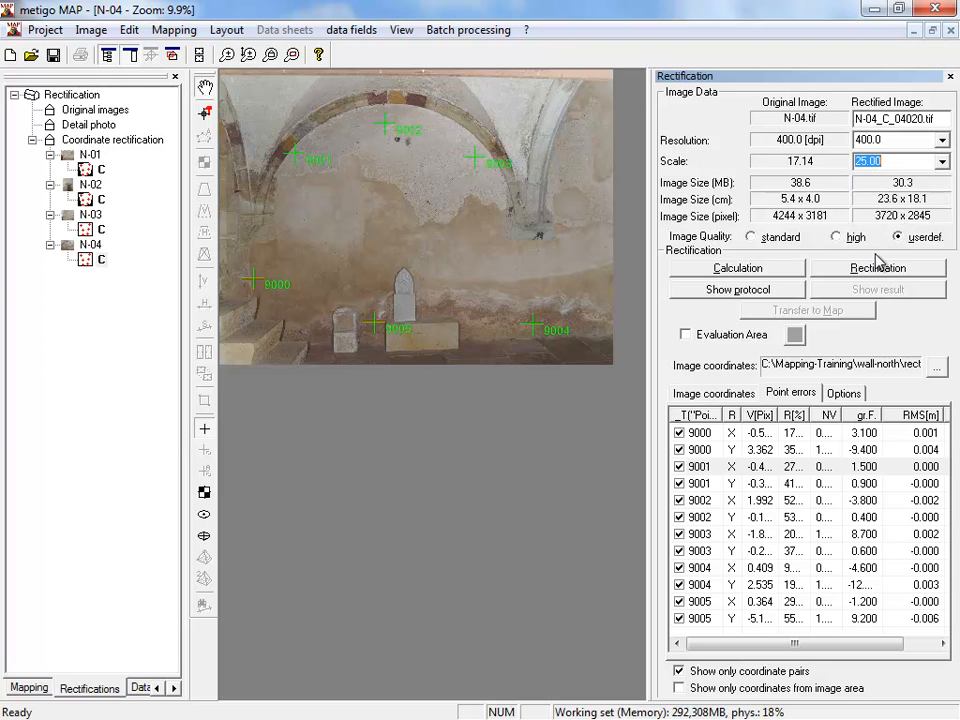
- Rectify N-04 with the chosen settings and transfer the rectified image to the wall-north map
{"action": "left_click", "coordinate": [870, 268]}
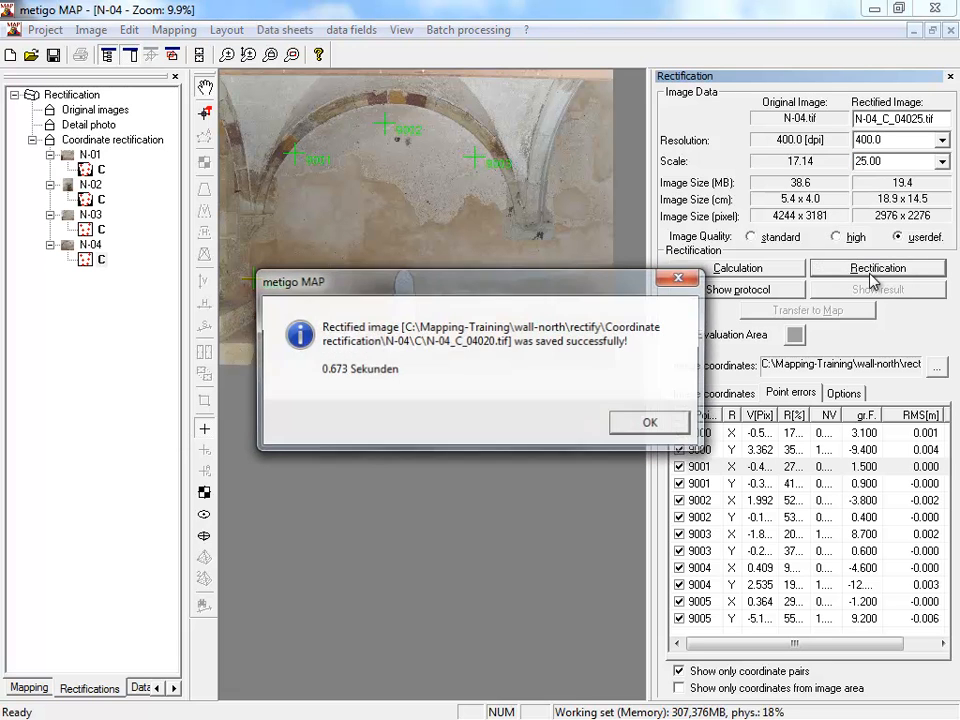
{"action": "left_click", "coordinate": [650, 425]}
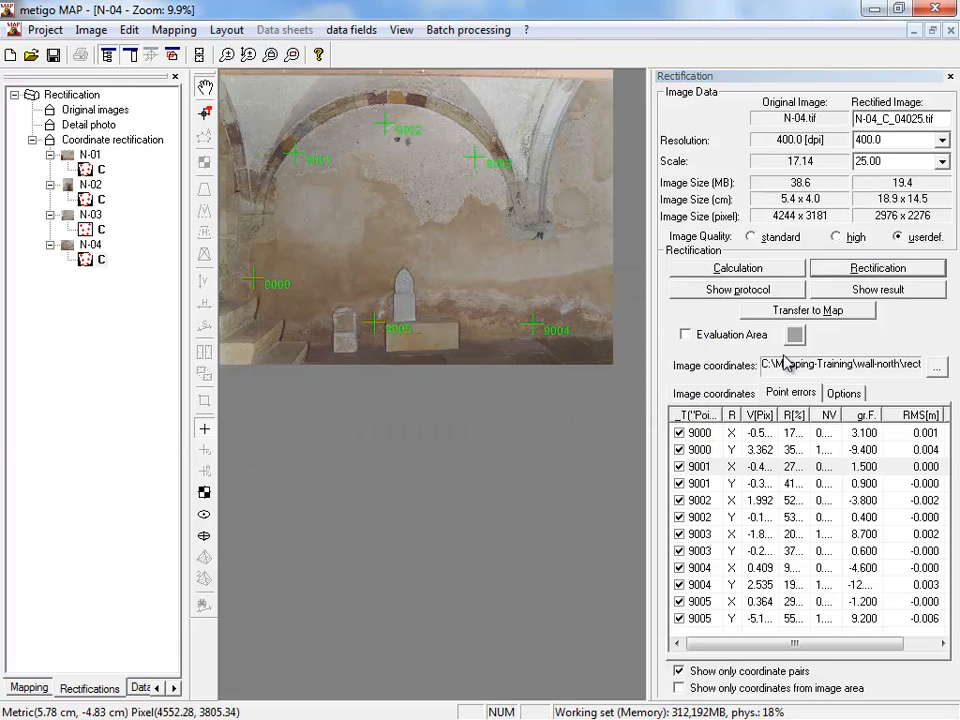
{"action": "left_click", "coordinate": [822, 316]}
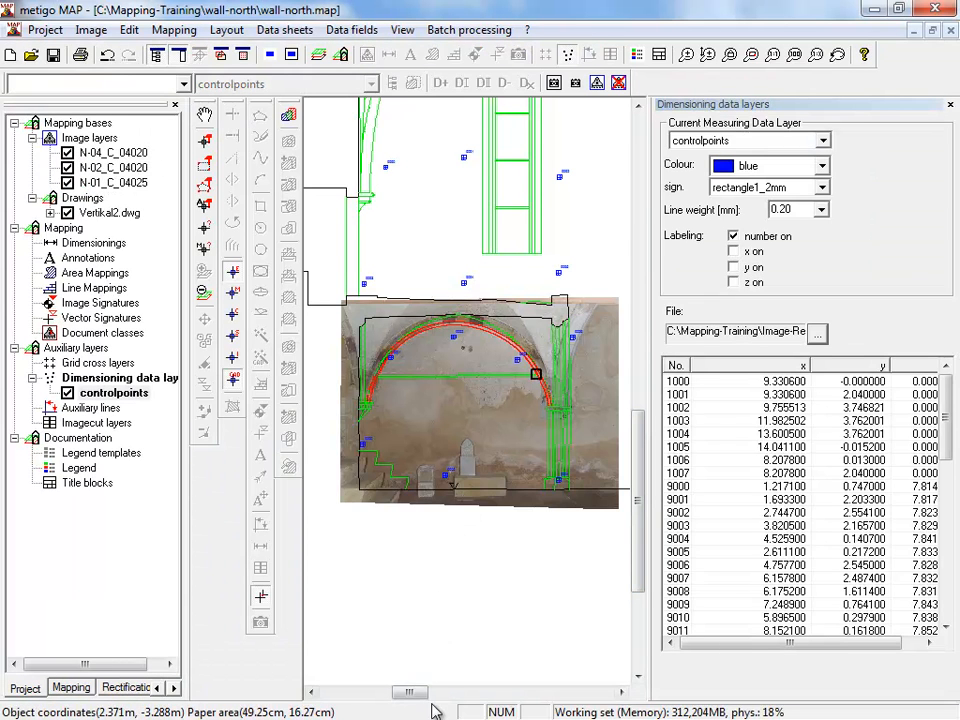
- Examine the control points beside the pillar base and the door base on the wall-north map to identify their numbers
{"action": "left_click_drag", "start_coordinate": [413, 692], "coordinate": [432, 692]}
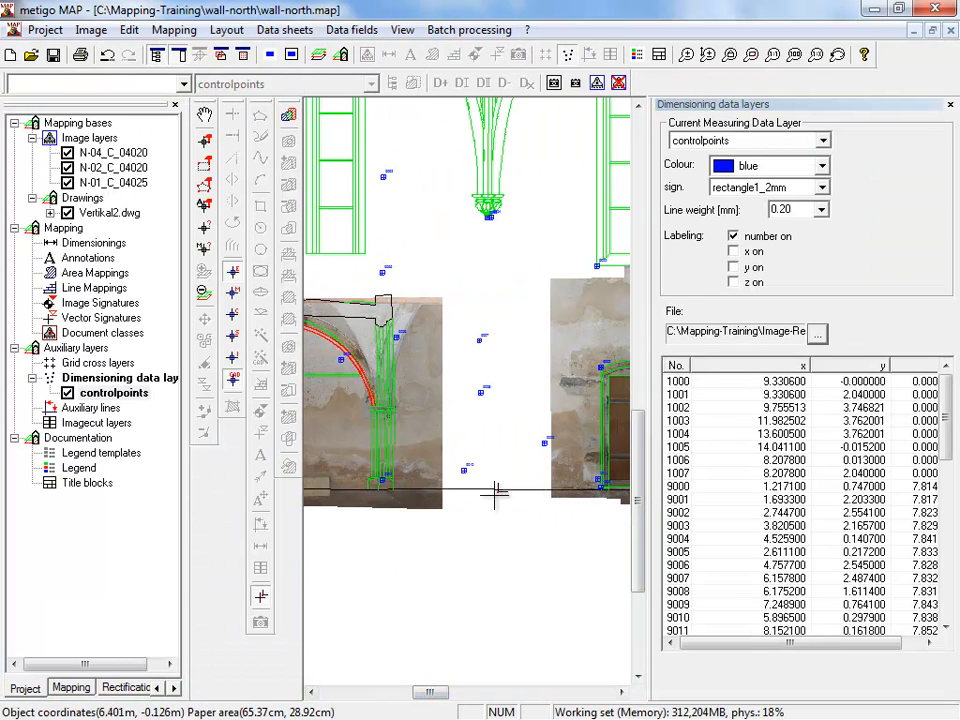
{"action": "scroll", "coordinate": [393, 505], "scroll_direction": "up", "scroll_amount": 3}
{"action": "scroll", "coordinate": [380, 492], "scroll_direction": "up", "scroll_amount": 3}
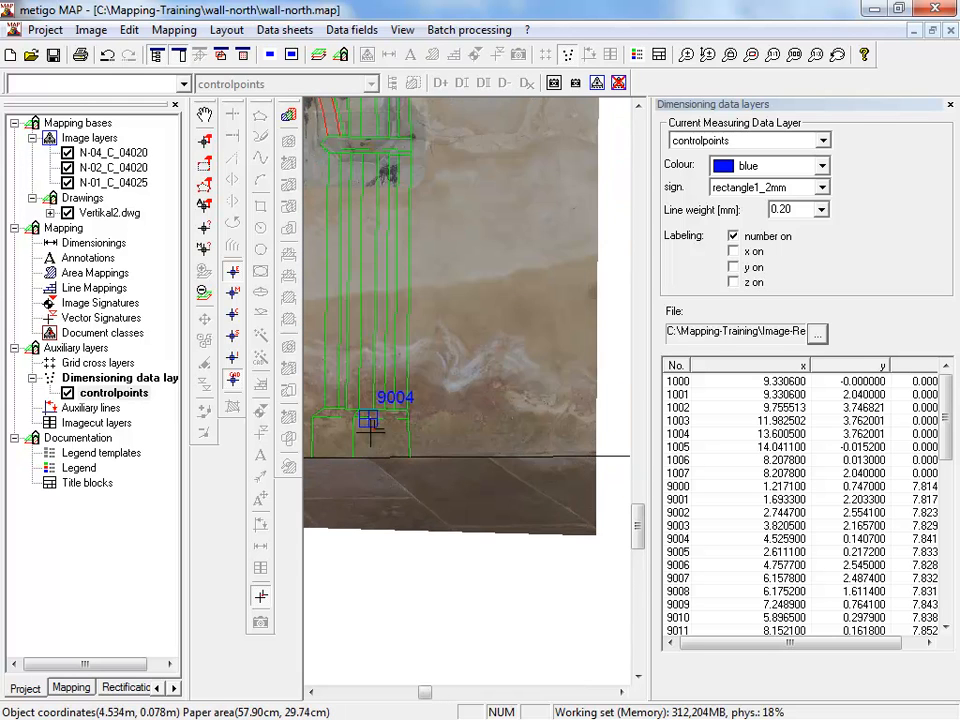
{"action": "scroll", "coordinate": [370, 412], "scroll_direction": "down", "scroll_amount": 3}
{"action": "left_click_drag", "start_coordinate": [424, 692], "coordinate": [448, 692]}
{"action": "scroll", "coordinate": [418, 410], "scroll_direction": "up", "scroll_amount": 3}
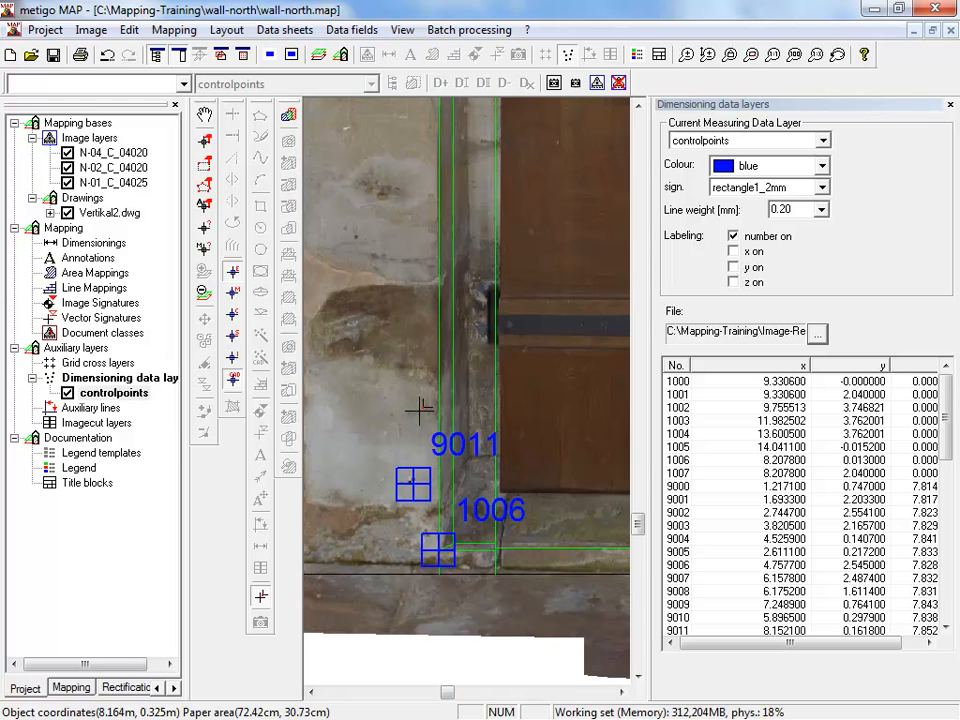
- Open the coordinate rectification of N-03 and measure the checkered target above the floor beneath the arch bracket as point 9004
{"action": "left_click", "coordinate": [120, 688]}
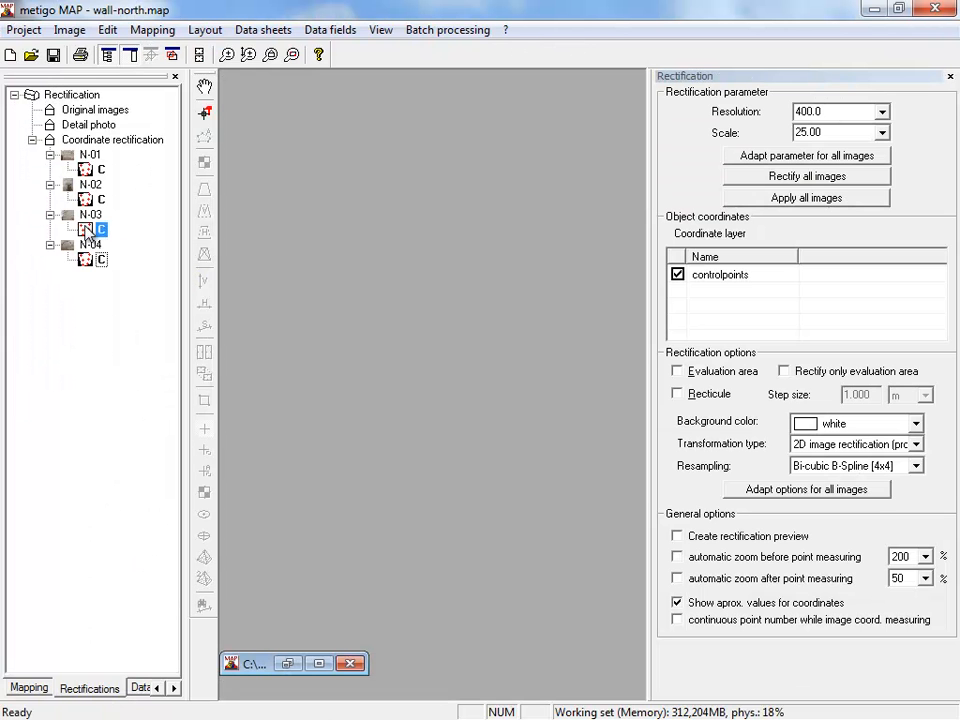
{"action": "double_click", "coordinate": [90, 231]}
{"action": "scroll", "coordinate": [246, 135], "scroll_direction": "up", "scroll_amount": 4}
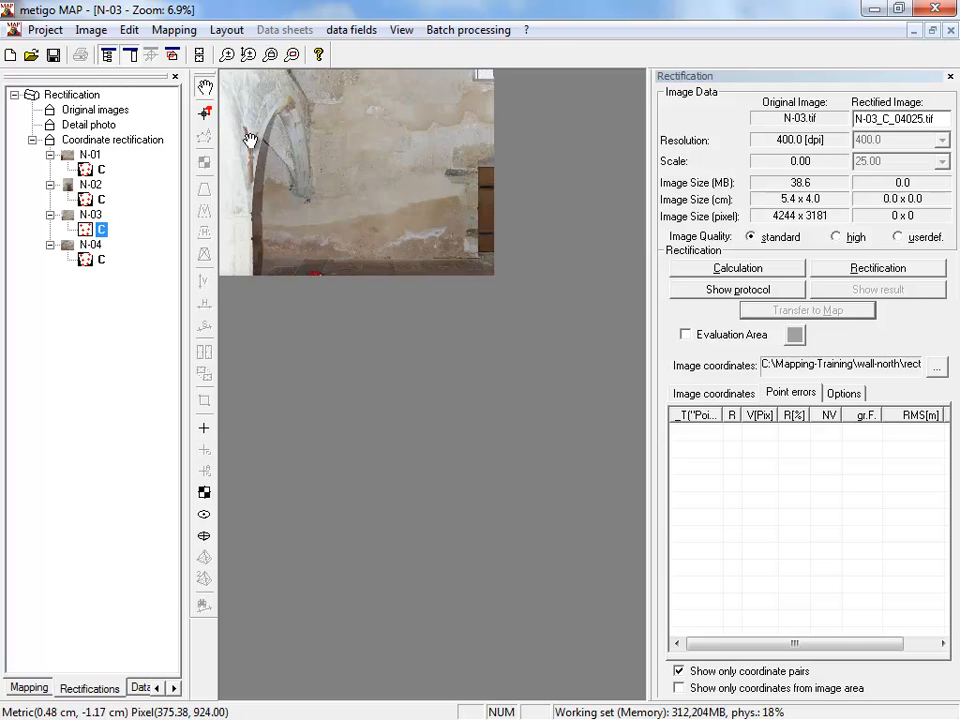
{"action": "scroll", "coordinate": [328, 328], "scroll_direction": "up", "scroll_amount": 3}
{"action": "scroll", "coordinate": [418, 600], "scroll_direction": "up", "scroll_amount": 10}
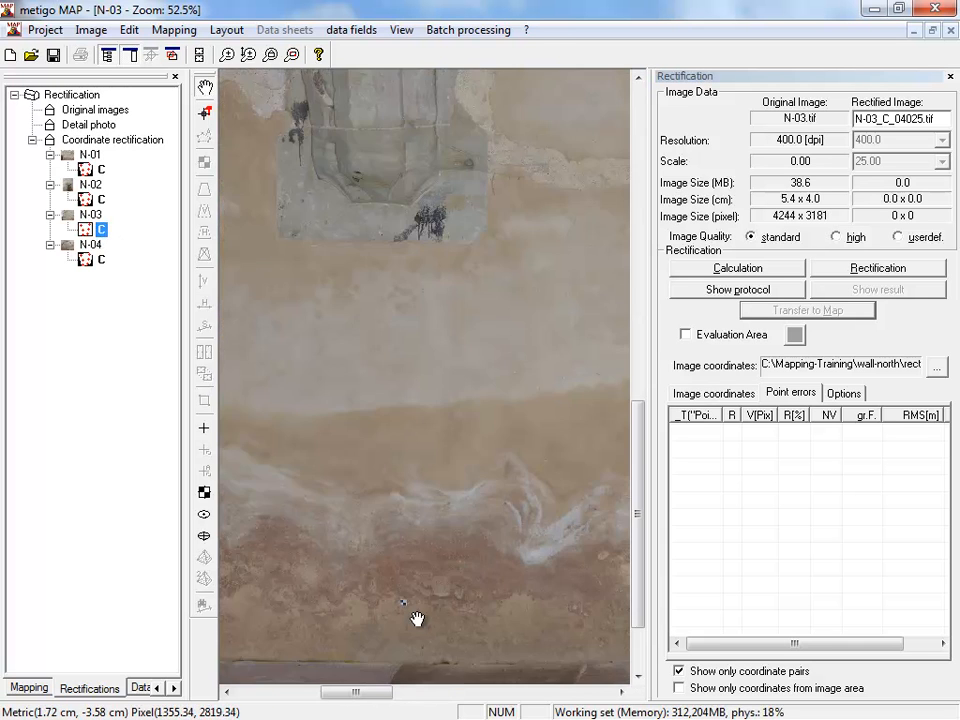
{"action": "left_click_drag", "start_coordinate": [378, 564], "coordinate": [406, 471]}
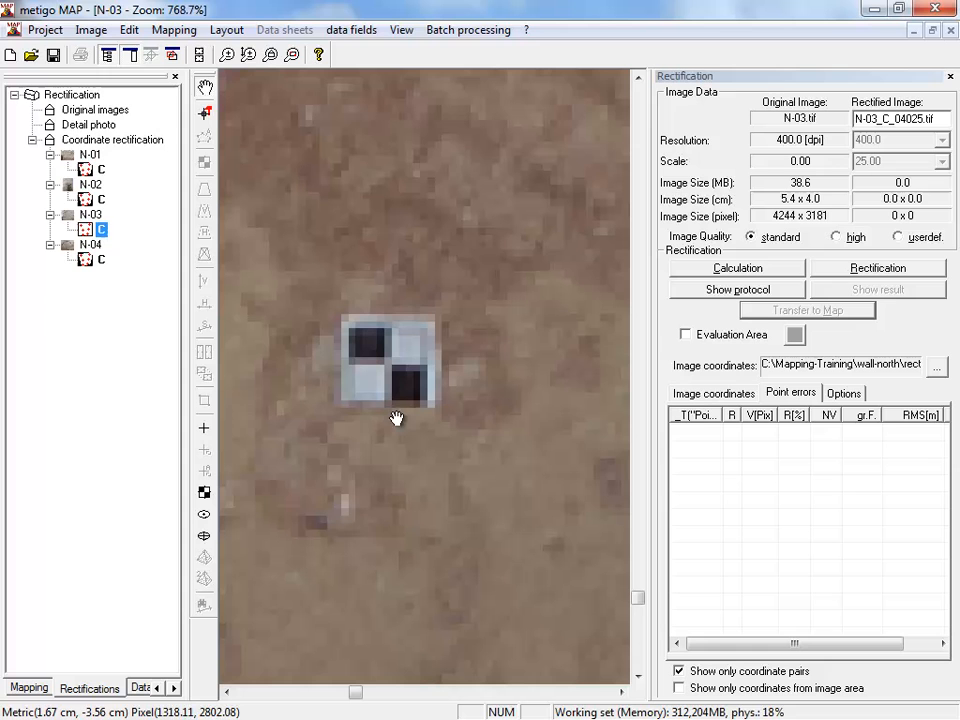
{"action": "left_click", "coordinate": [204, 428]}
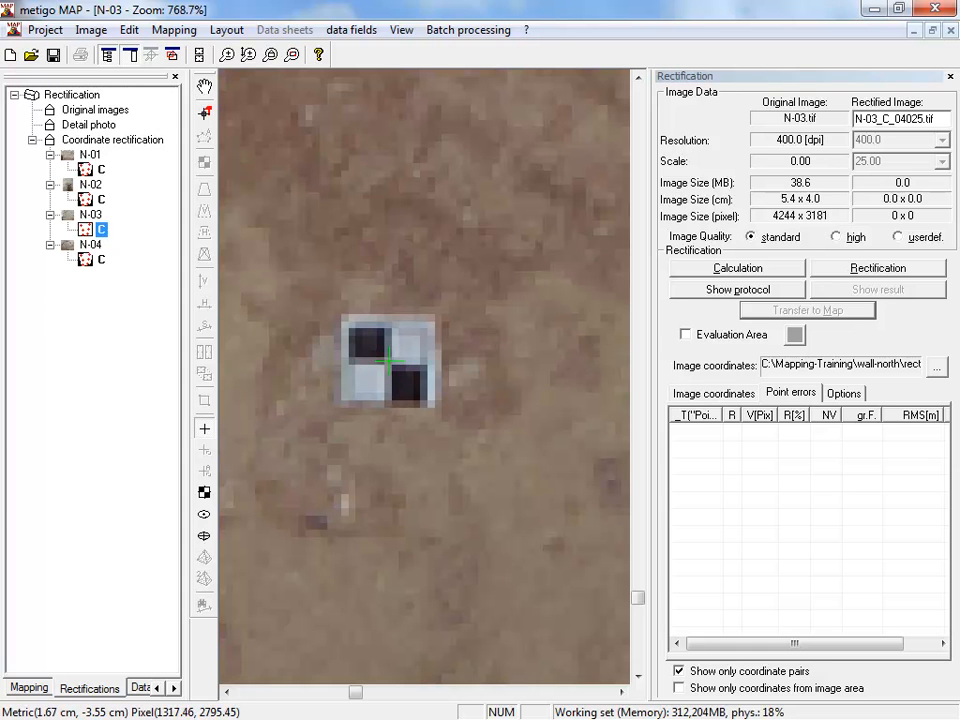
{"action": "left_click", "coordinate": [387, 360]}
{"action": "type", "text": "900"}
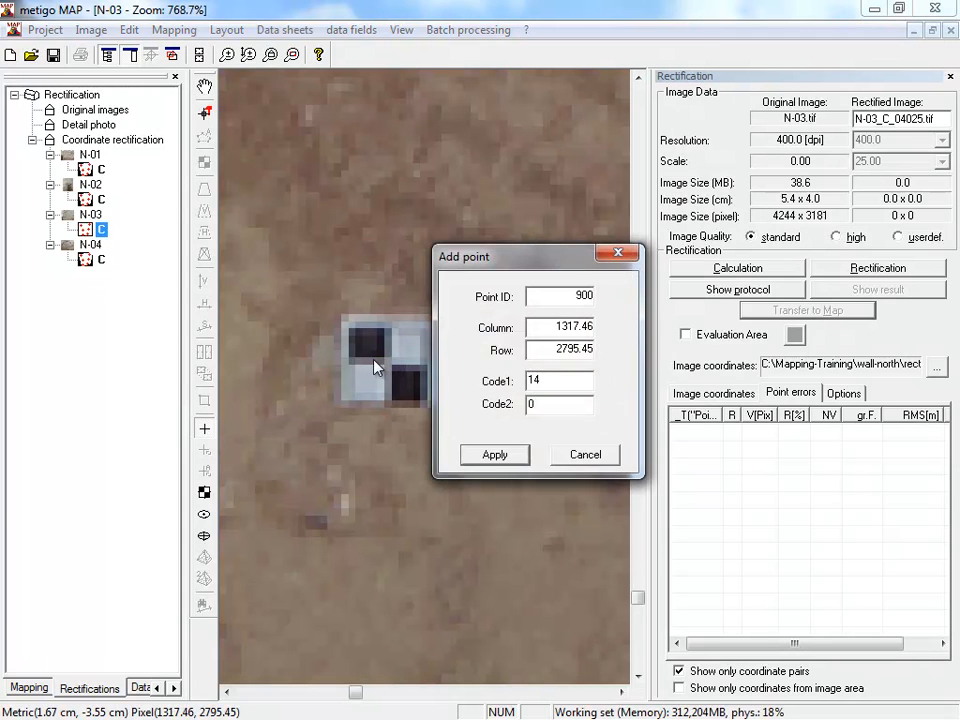
{"action": "type", "text": "4"}
{"action": "key", "text": "Return"}
- Measure the checkered target beside the base of the door in N-03 as point 9011
{"action": "scroll", "coordinate": [366, 440], "scroll_direction": "down", "scroll_amount": 8}
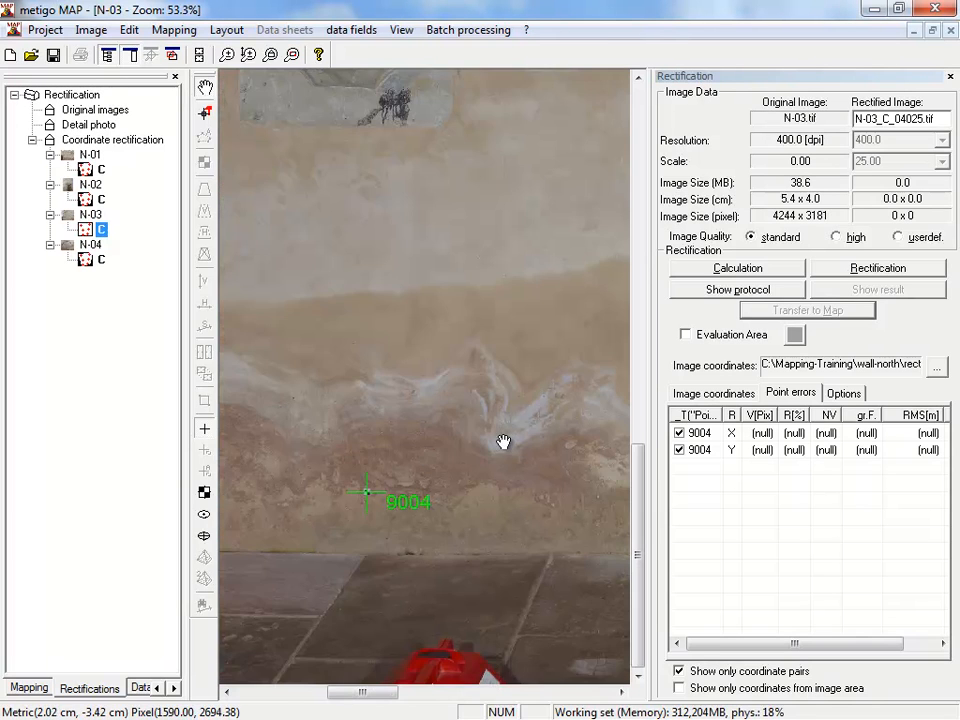
{"action": "left_click_drag", "start_coordinate": [503, 442], "coordinate": [230, 446]}
{"action": "left_click_drag", "start_coordinate": [430, 444], "coordinate": [222, 449]}
{"action": "left_click_drag", "start_coordinate": [615, 456], "coordinate": [225, 458]}
{"action": "left_click_drag", "start_coordinate": [515, 463], "coordinate": [196, 463]}
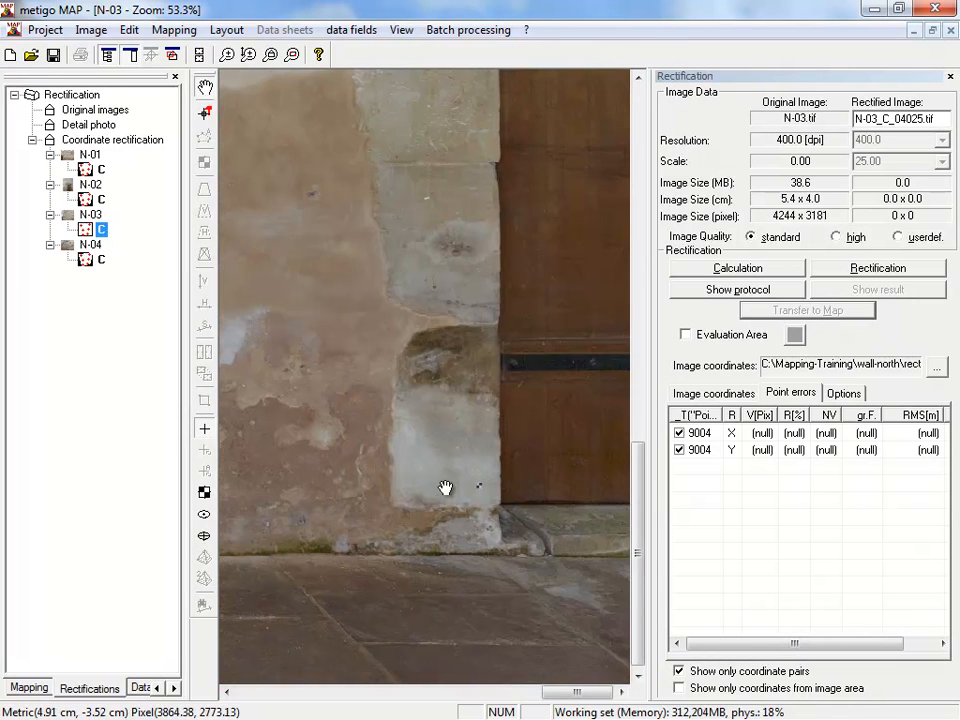
{"action": "scroll", "coordinate": [478, 490], "scroll_direction": "up", "scroll_amount": 7}
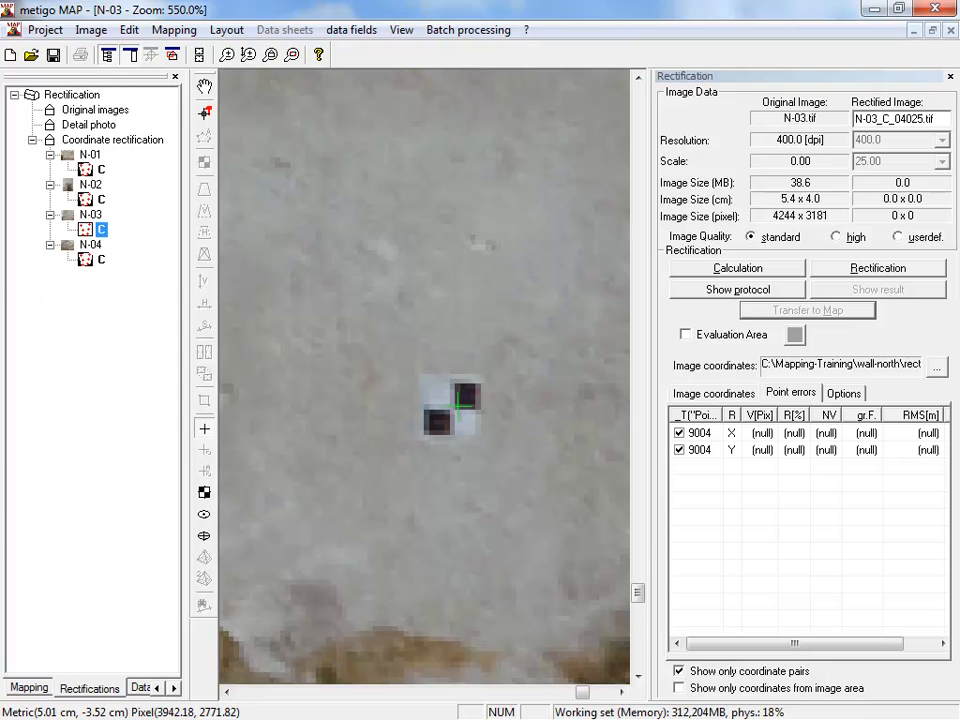
{"action": "left_click", "coordinate": [452, 411]}
{"action": "type", "text": "9011"}
{"action": "key", "text": "Return"}
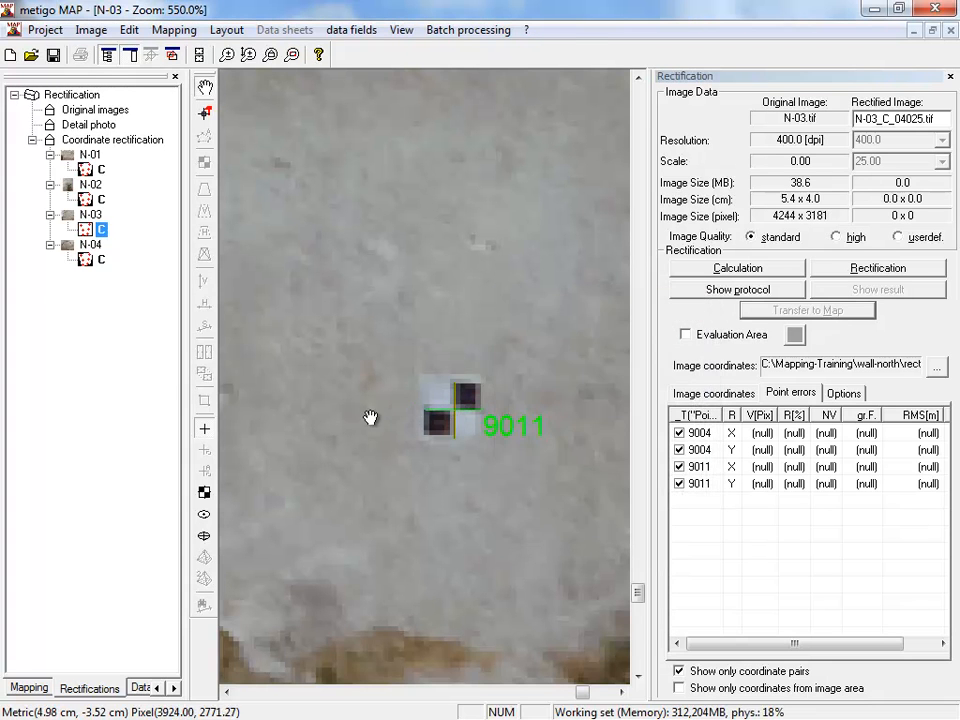
- Show all coordinates instead of only coordinate pairs and measure the target beside the arch as point 9006
{"action": "scroll", "coordinate": [371, 425], "scroll_direction": "down", "scroll_amount": 8}
{"action": "scroll", "coordinate": [374, 431], "scroll_direction": "down", "scroll_amount": 3}
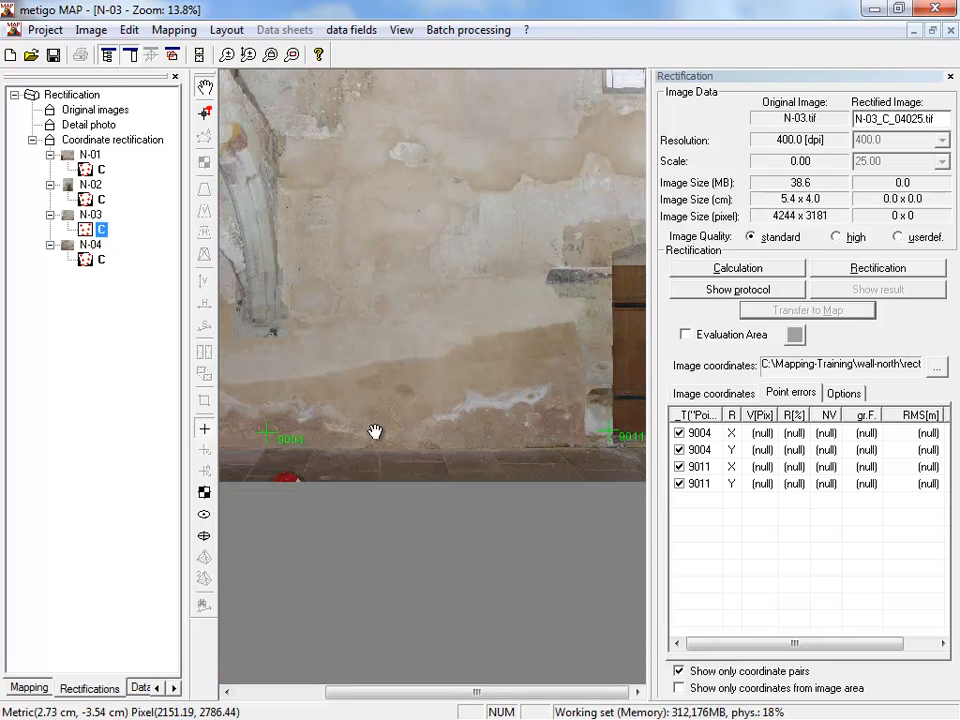
{"action": "left_click", "coordinate": [748, 672]}
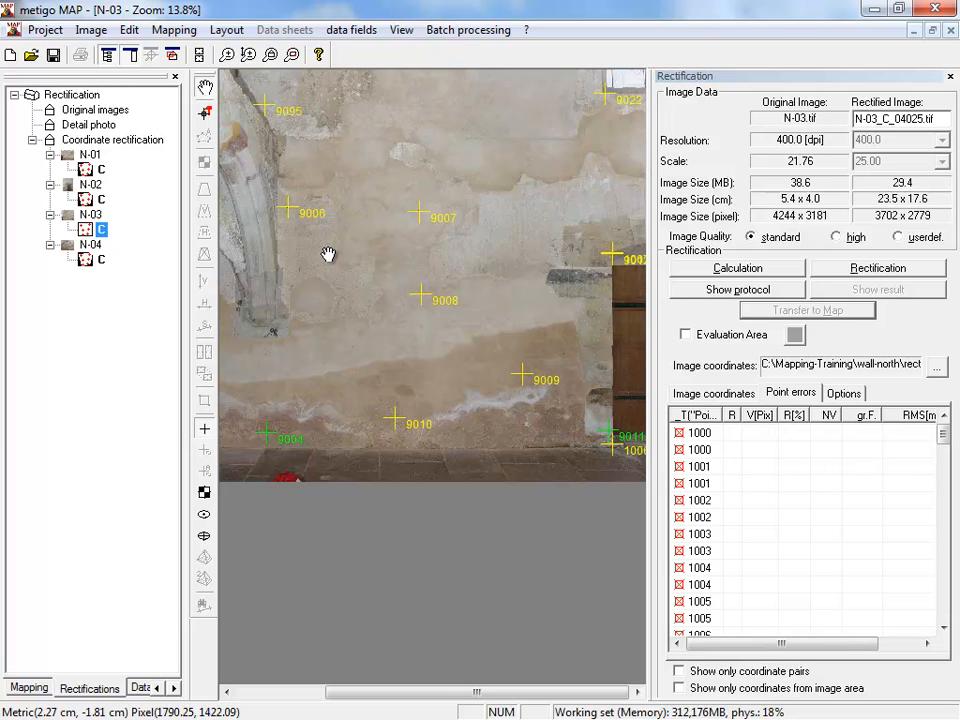
{"action": "scroll", "coordinate": [285, 214], "scroll_direction": "up", "scroll_amount": 3}
{"action": "scroll", "coordinate": [286, 328], "scroll_direction": "up", "scroll_amount": 5}
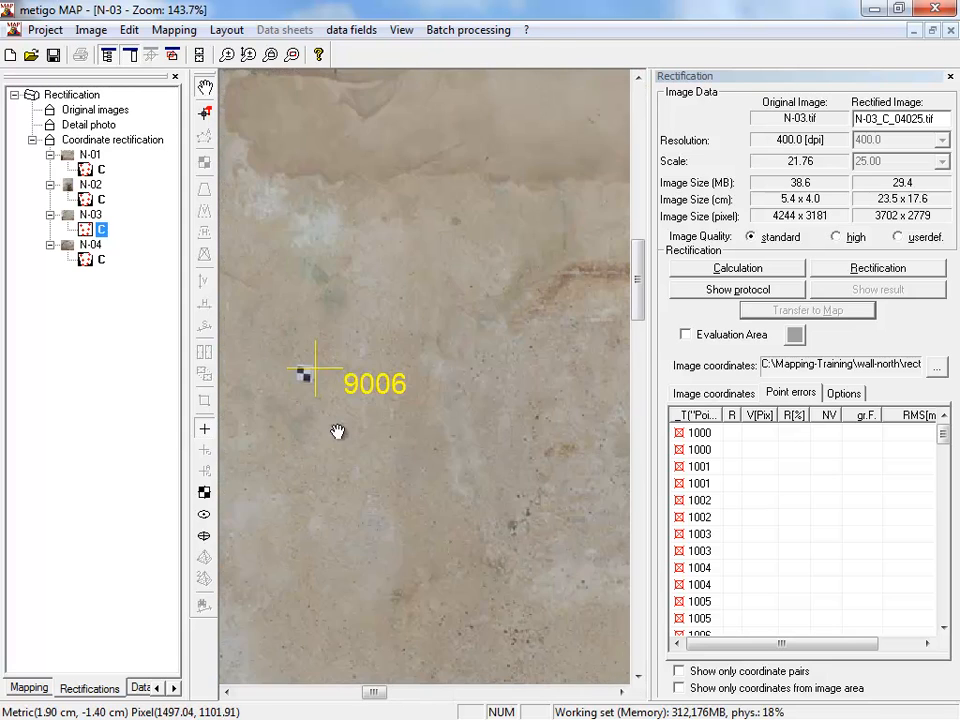
{"action": "left_click", "coordinate": [204, 429]}
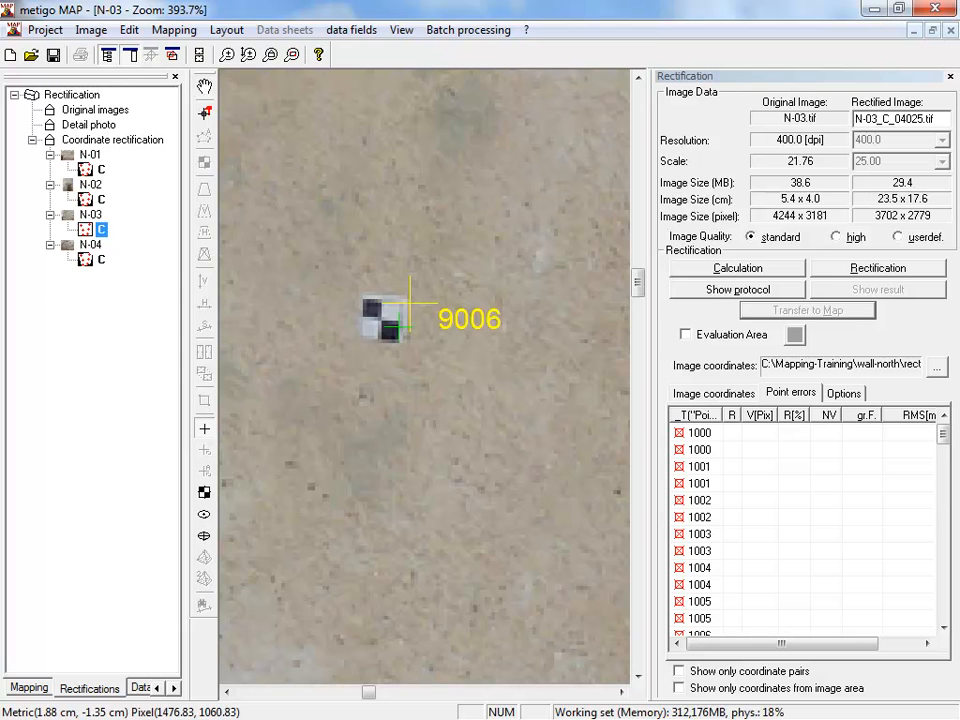
{"action": "left_click", "coordinate": [379, 320]}
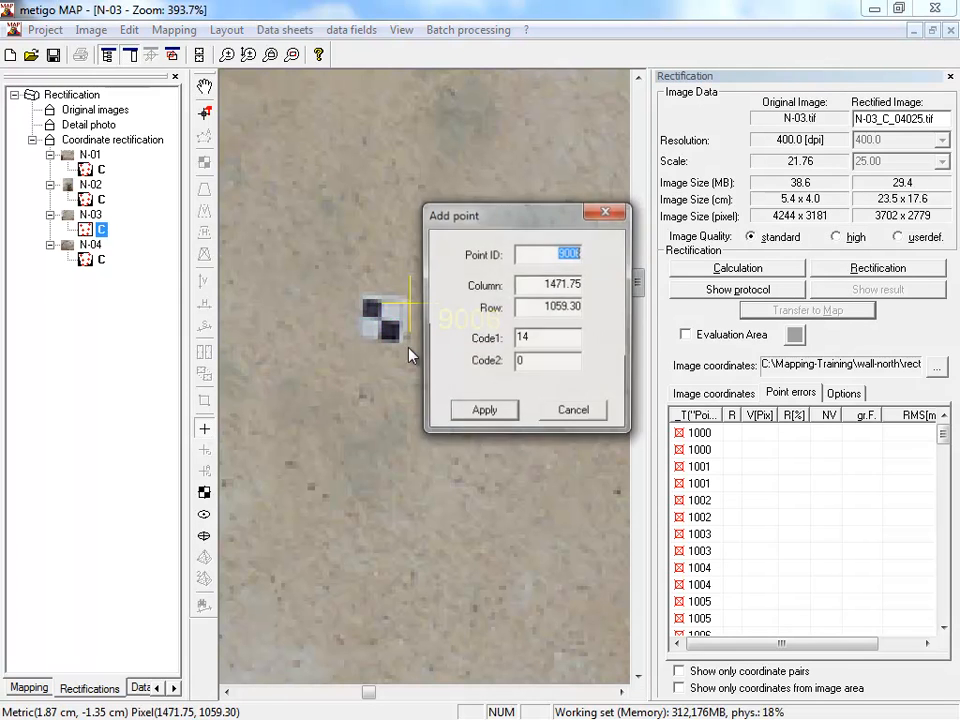
{"action": "left_click", "coordinate": [484, 409]}
- Measure the checkered target in the upper middle of the wall in N-03 as point 9007
{"action": "scroll", "coordinate": [489, 413], "scroll_direction": "down", "scroll_amount": 7}
{"action": "left_click_drag", "start_coordinate": [555, 364], "coordinate": [317, 364]}
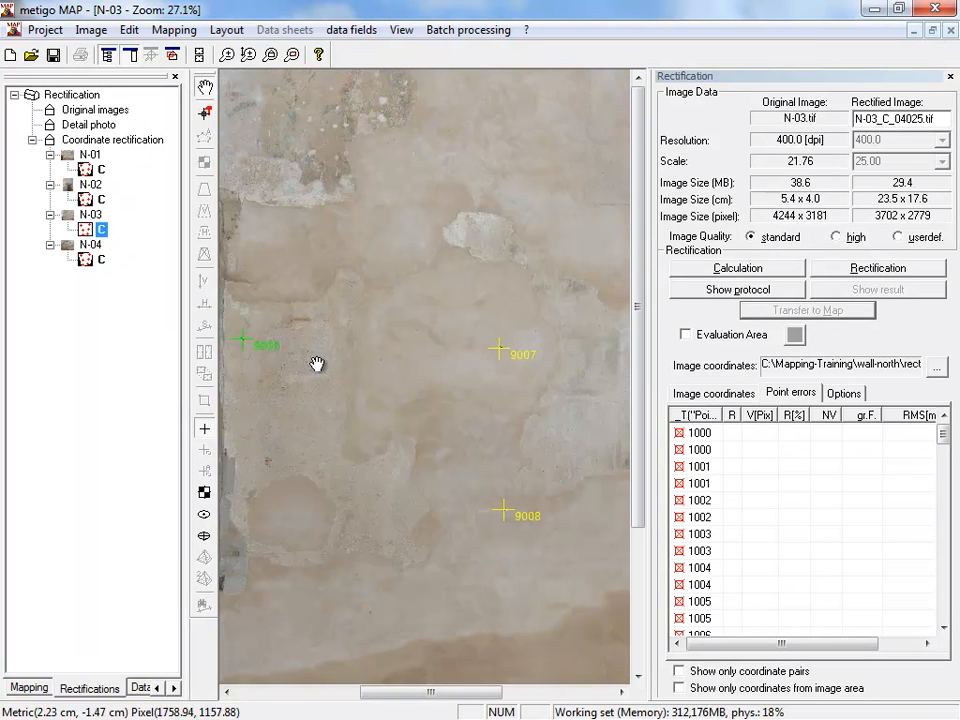
{"action": "scroll", "coordinate": [502, 350], "scroll_direction": "up", "scroll_amount": 7}
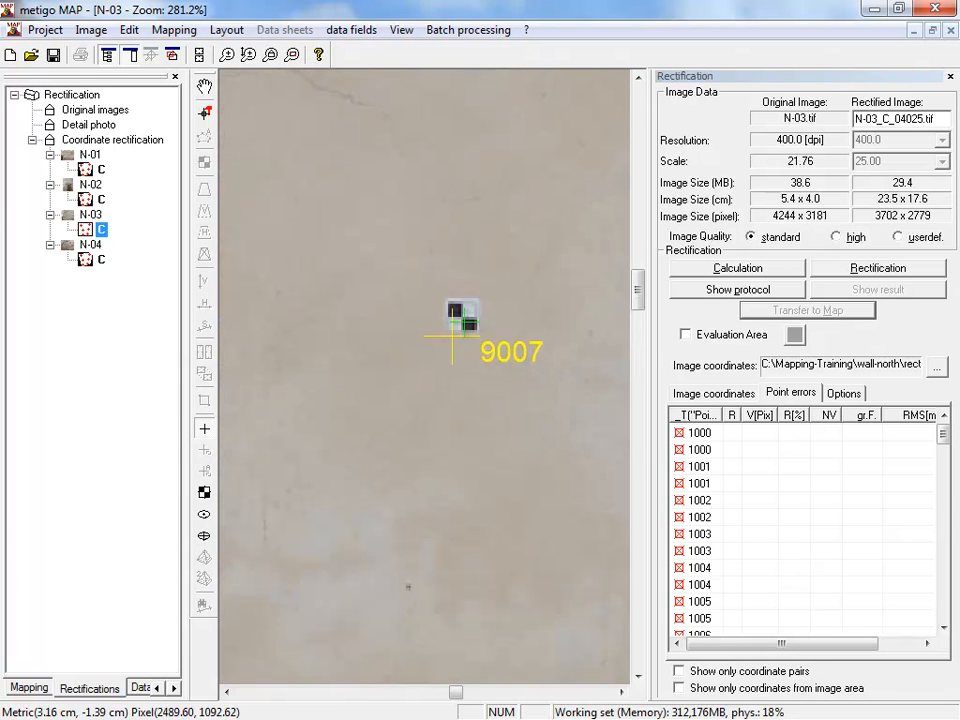
{"action": "left_click", "coordinate": [461, 317]}
{"action": "left_click", "coordinate": [559, 412]}
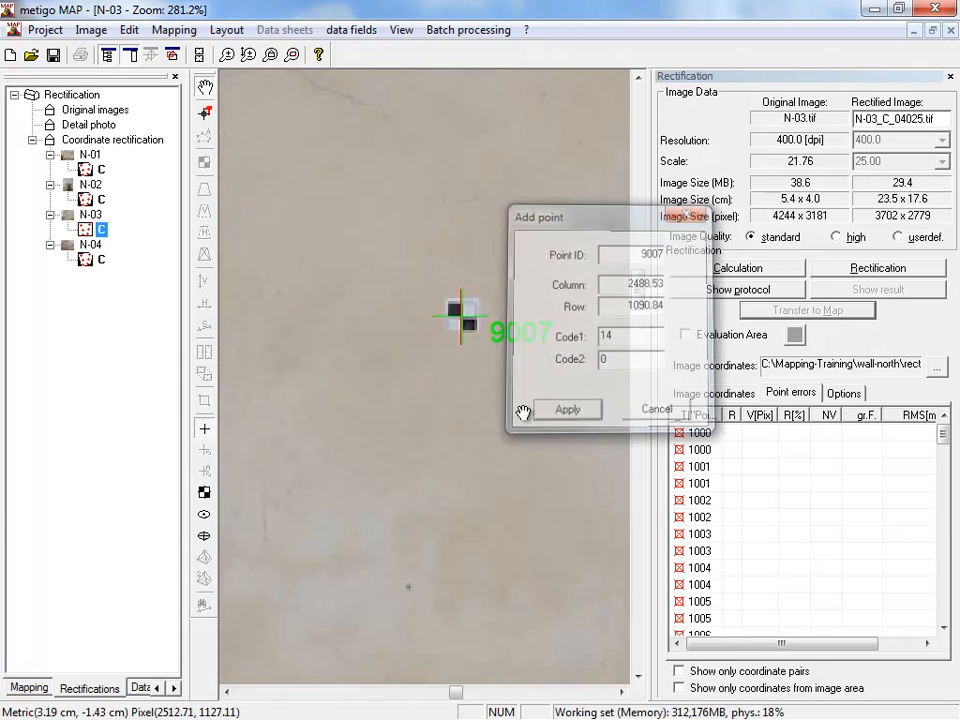
- Measure the upper corner of the door opening in N-03 as point 1007
{"action": "scroll", "coordinate": [519, 426], "scroll_direction": "down", "scroll_amount": 8}
{"action": "left_click_drag", "start_coordinate": [487, 400], "coordinate": [536, 272]}
{"action": "scroll", "coordinate": [555, 432], "scroll_direction": "up", "scroll_amount": 8}
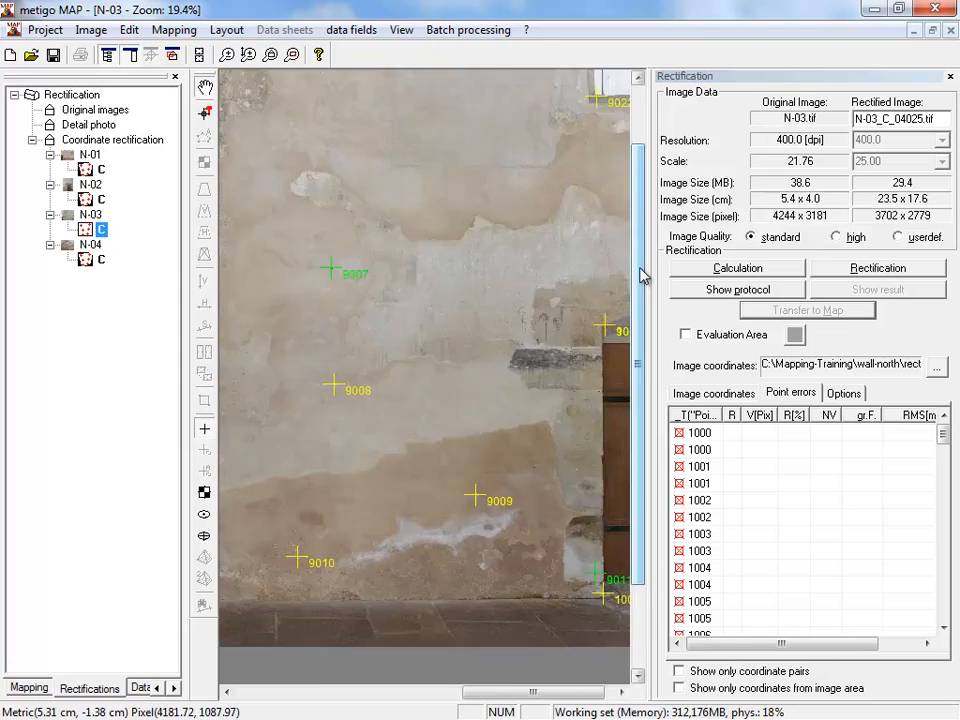
{"action": "scroll", "coordinate": [552, 437], "scroll_direction": "up", "scroll_amount": 1}
{"action": "left_click_drag", "start_coordinate": [498, 384], "coordinate": [388, 392]}
{"action": "key", "text": "space"}
{"action": "left_click", "coordinate": [356, 360]}
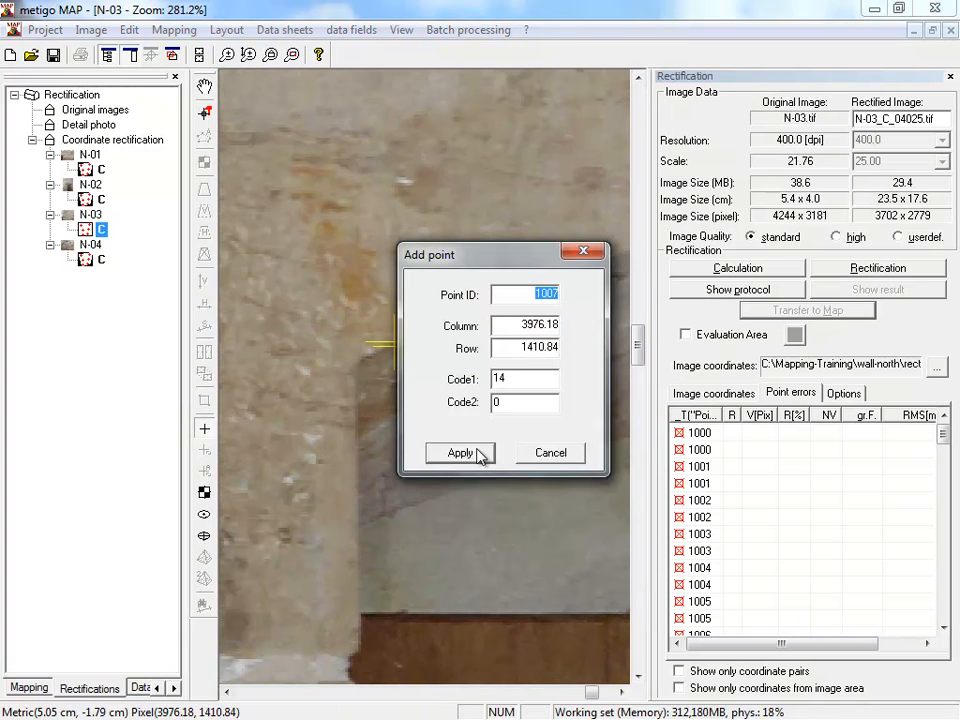
{"action": "left_click", "coordinate": [480, 451]}
- Measure the lower-left corner of the window opening in N-03 as point 9022
{"action": "scroll", "coordinate": [478, 420], "scroll_direction": "down", "scroll_amount": 3}
{"action": "scroll", "coordinate": [487, 367], "scroll_direction": "down", "scroll_amount": 3}
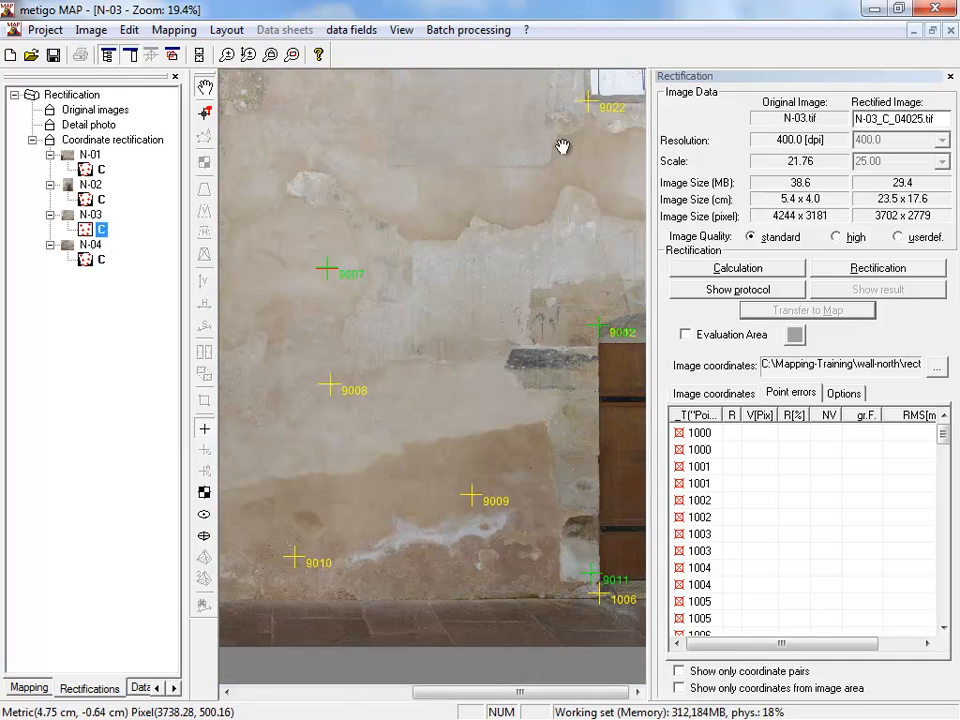
{"action": "scroll", "coordinate": [609, 99], "scroll_direction": "up", "scroll_amount": 4}
{"action": "left_click_drag", "start_coordinate": [461, 183], "coordinate": [423, 420]}
{"action": "key", "text": "space"}
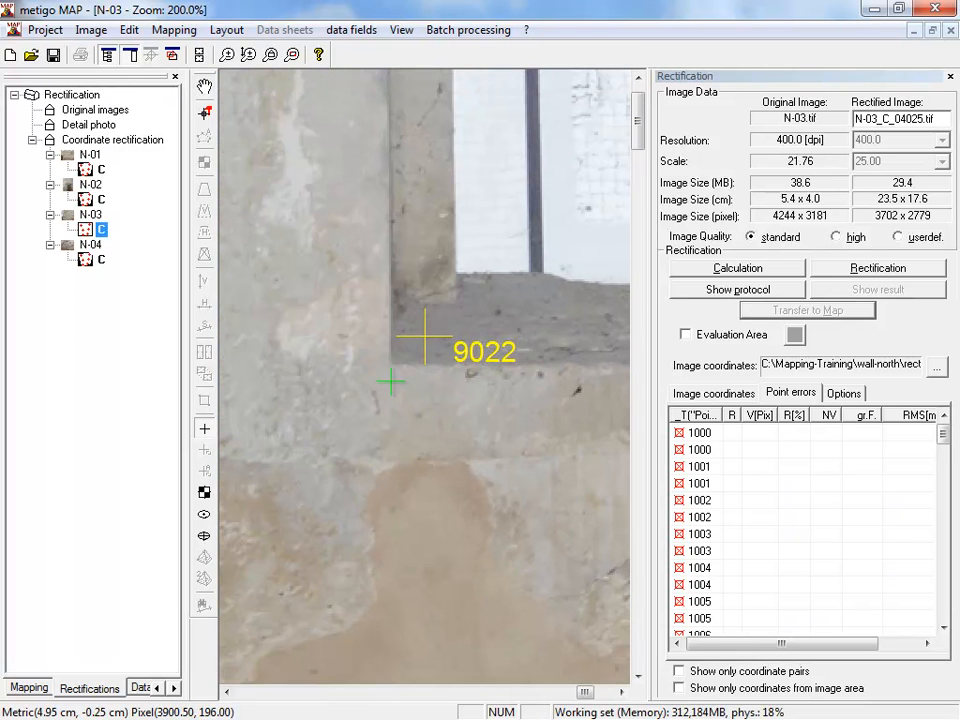
{"action": "left_click", "coordinate": [390, 366]}
{"action": "left_click", "coordinate": [497, 579]}
- Measure the checkered target above the arch in N-03 as point 9095
{"action": "scroll", "coordinate": [497, 467], "scroll_direction": "down", "scroll_amount": 4}
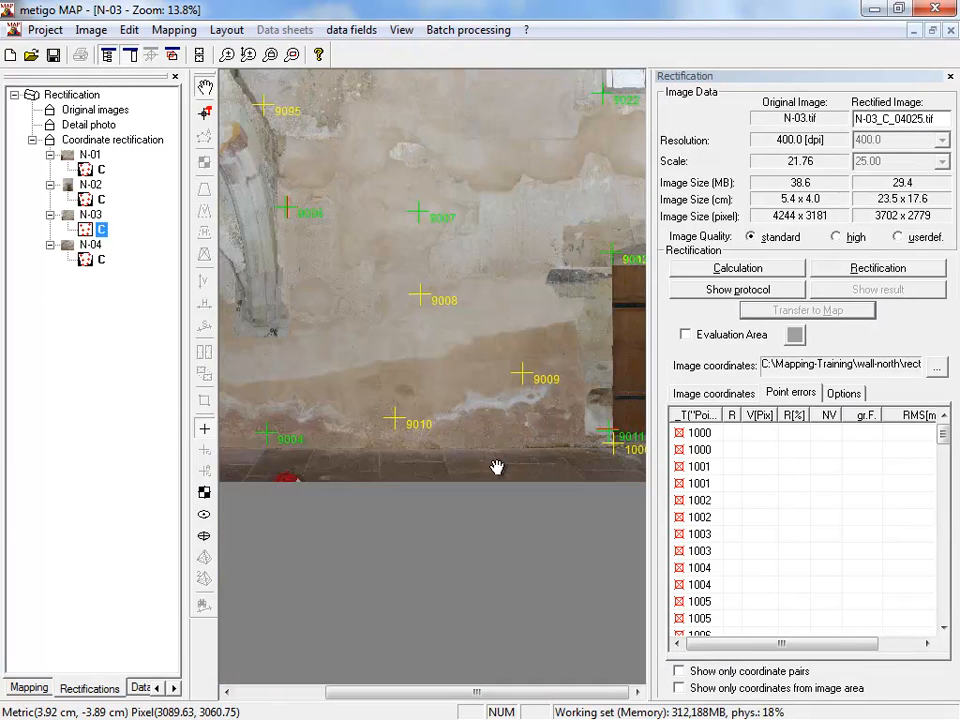
{"action": "scroll", "coordinate": [497, 467], "scroll_direction": "down", "scroll_amount": 1}
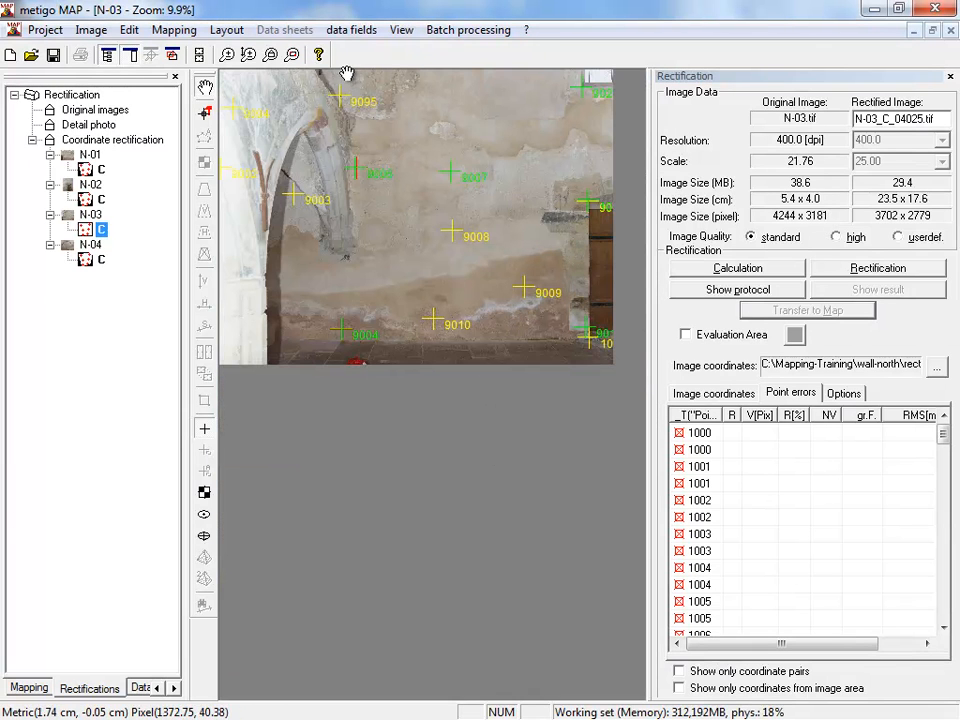
{"action": "scroll", "coordinate": [346, 92], "scroll_direction": "up", "scroll_amount": 7}
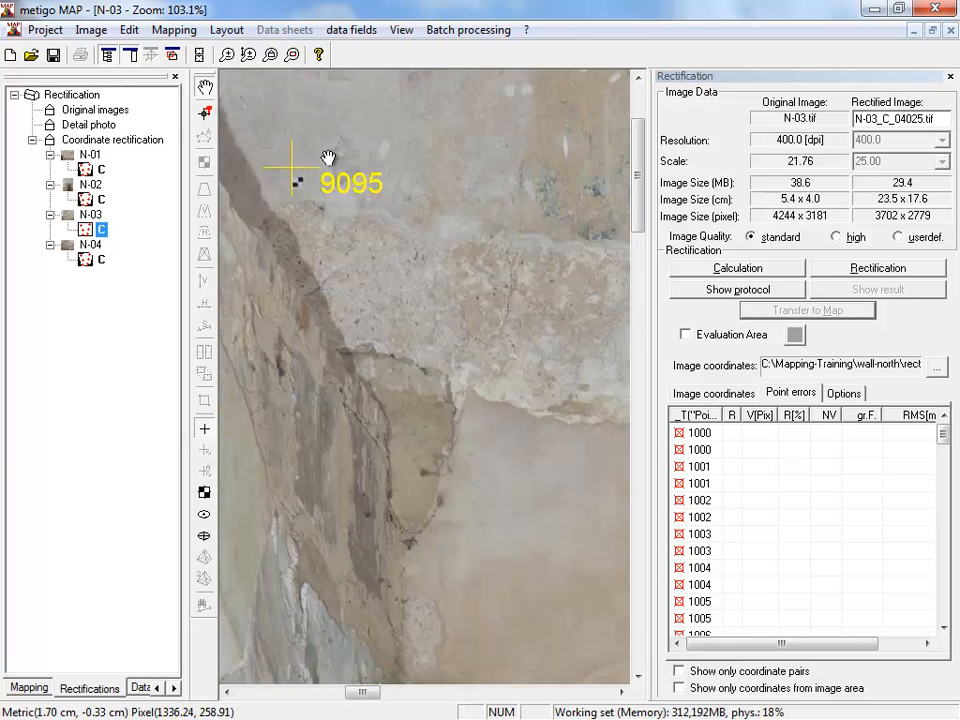
{"action": "scroll", "coordinate": [328, 158], "scroll_direction": "up", "scroll_amount": 2}
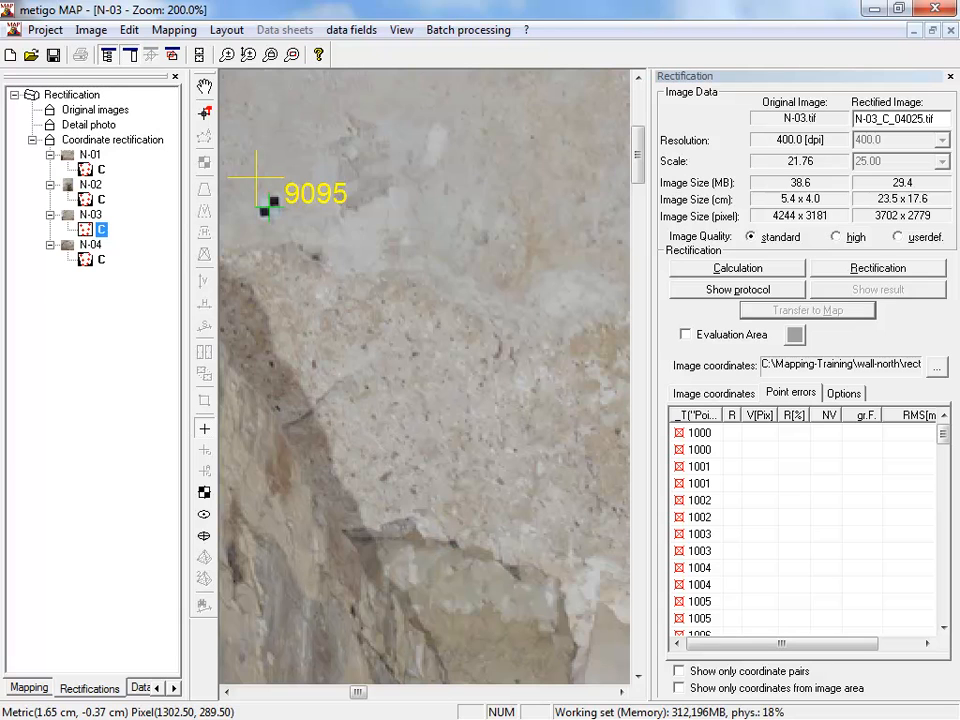
{"action": "left_click", "coordinate": [268, 204]}
{"action": "left_click", "coordinate": [377, 360]}
- Calculate the rectification of N-03 and review the RMS and depth values for only the coordinate pairs
{"action": "scroll", "coordinate": [403, 340], "scroll_direction": "down", "scroll_amount": 7}
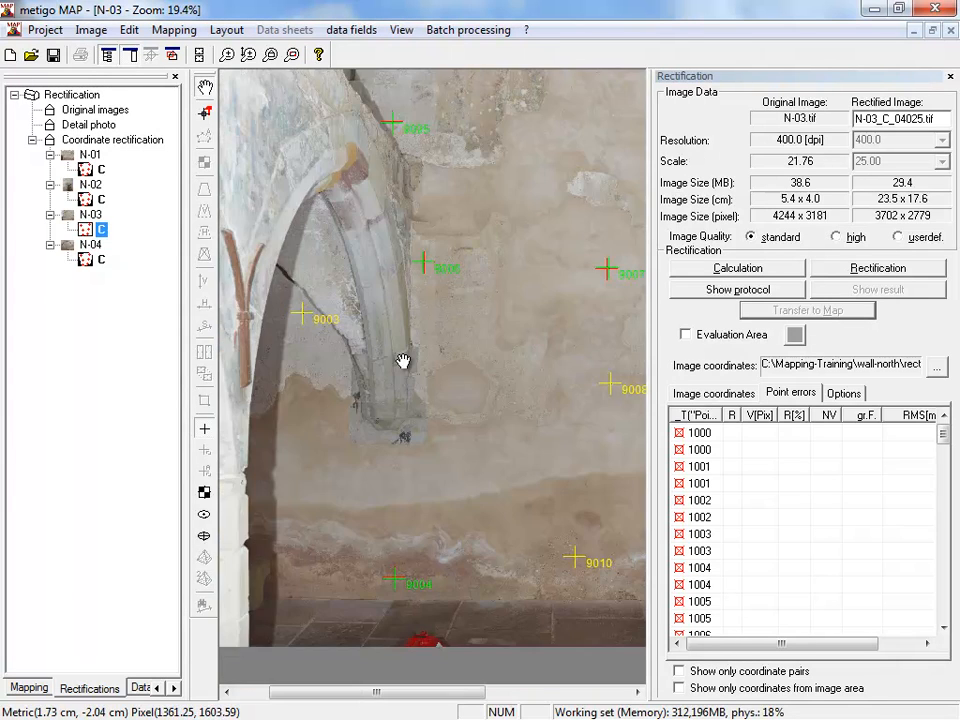
{"action": "scroll", "coordinate": [401, 386], "scroll_direction": "down", "scroll_amount": 2}
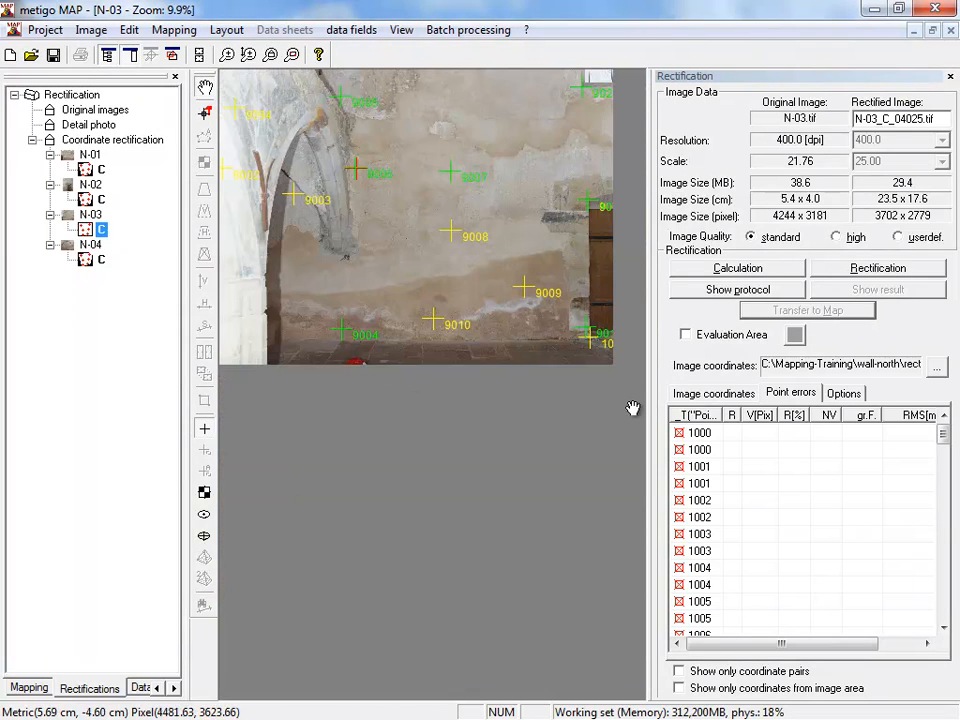
{"action": "left_click", "coordinate": [688, 268]}
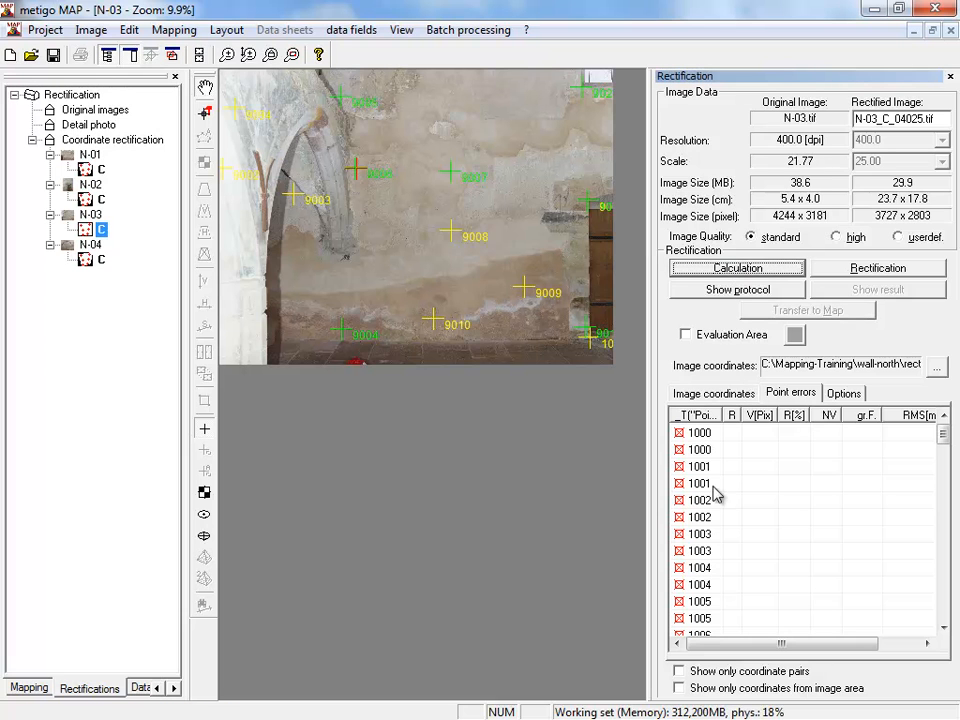
{"action": "left_click", "coordinate": [735, 673]}
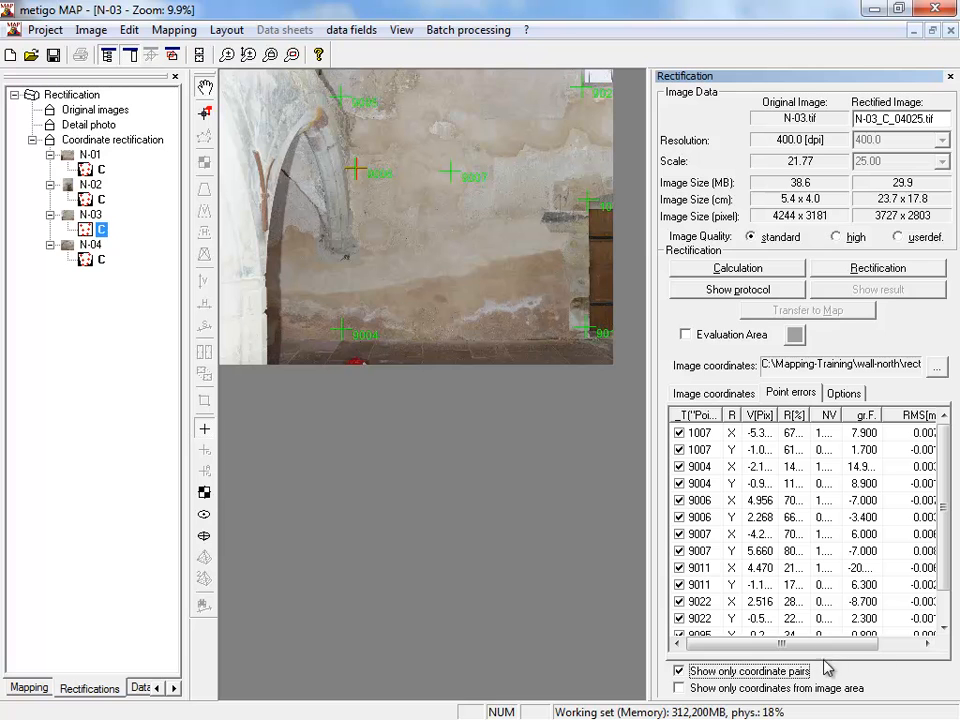
{"action": "left_click_drag", "start_coordinate": [827, 643], "coordinate": [864, 643]}
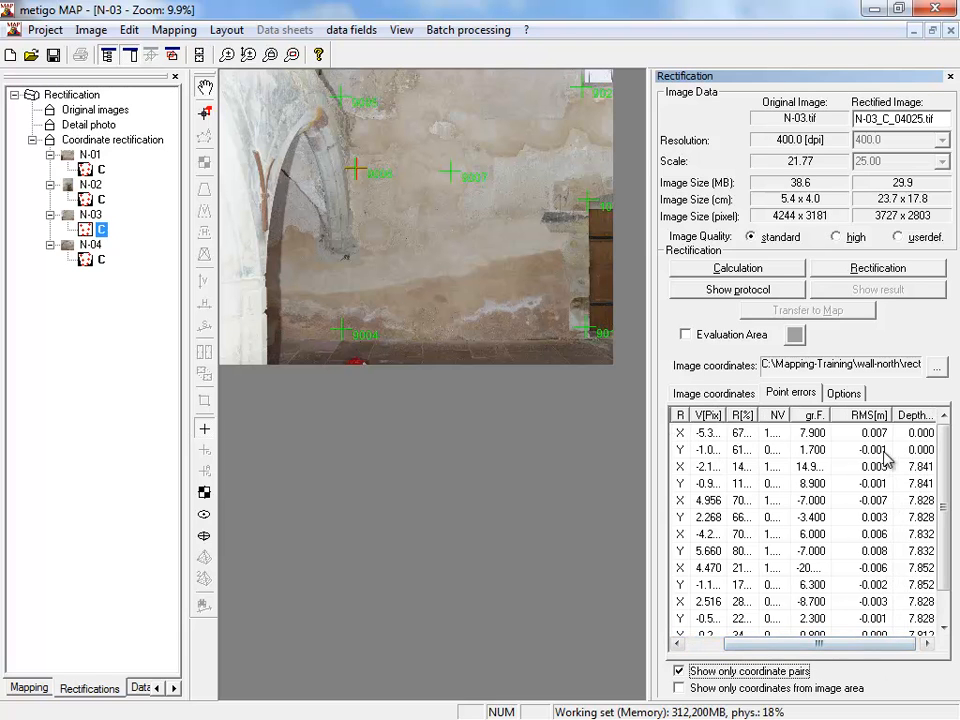
{"action": "mouse_move", "coordinate": [941, 467]}
{"action": "left_mouse_down"}
{"action": "mouse_move", "coordinate": [942, 560]}
{"action": "mouse_move", "coordinate": [940, 470]}
{"action": "left_mouse_up"}
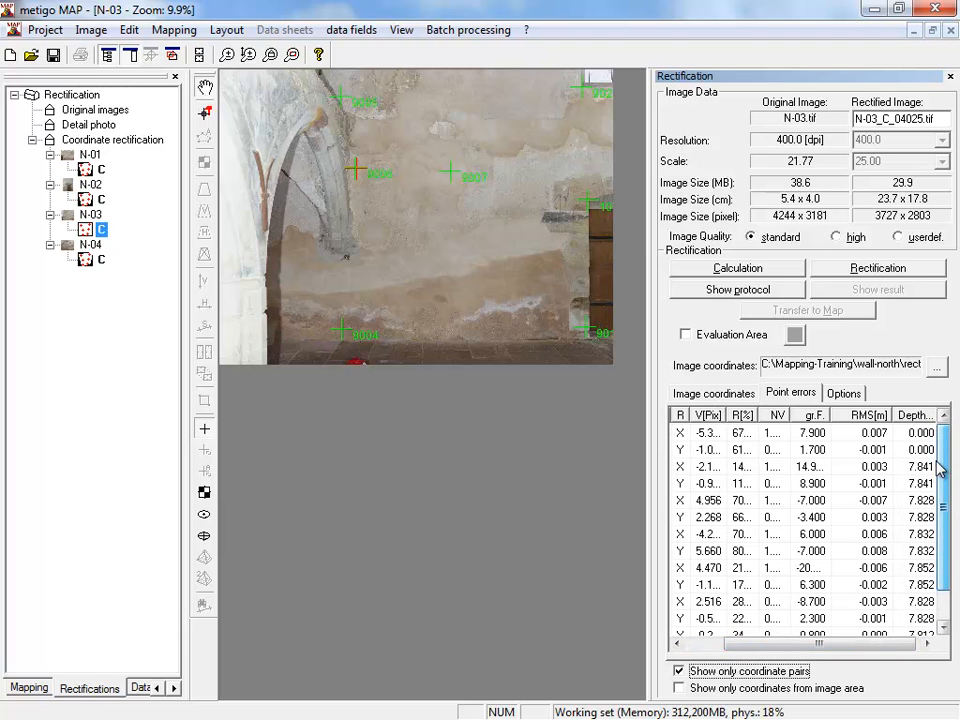
- Rectify N-03 with user-defined image quality and transfer the rectified image to the wall-north map
{"action": "left_click", "coordinate": [899, 237]}
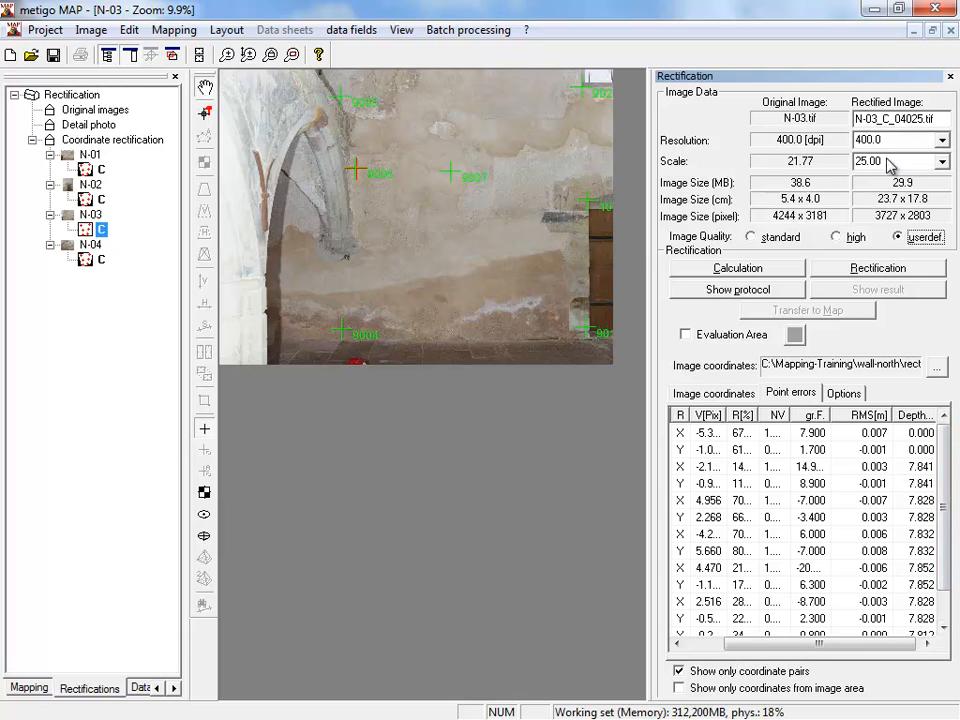
{"action": "left_click", "coordinate": [878, 272]}
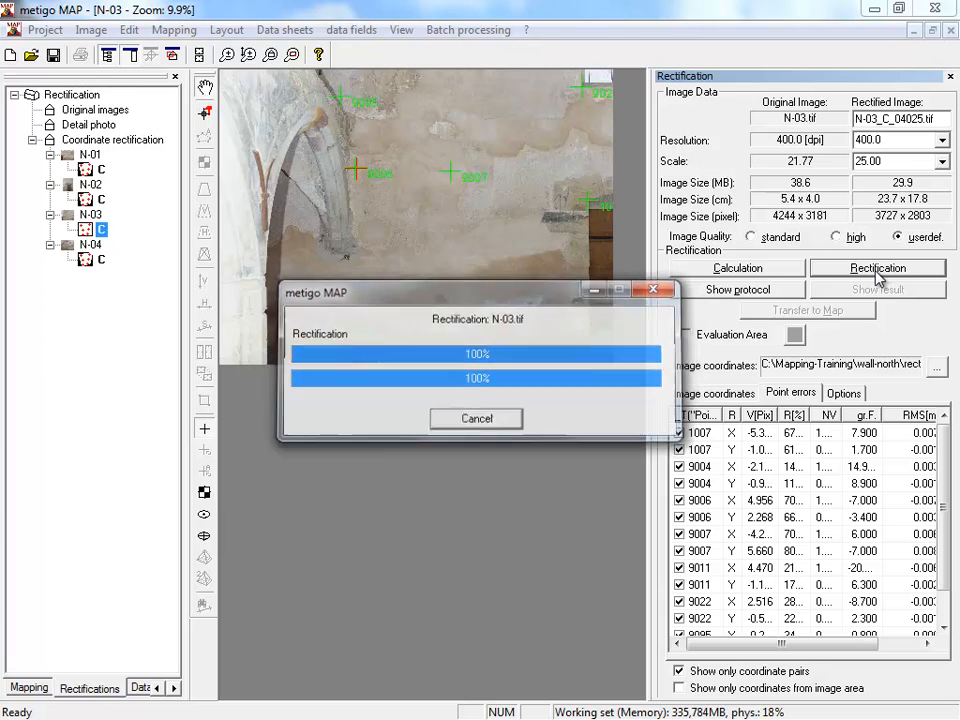
{"action": "left_click", "coordinate": [652, 423]}
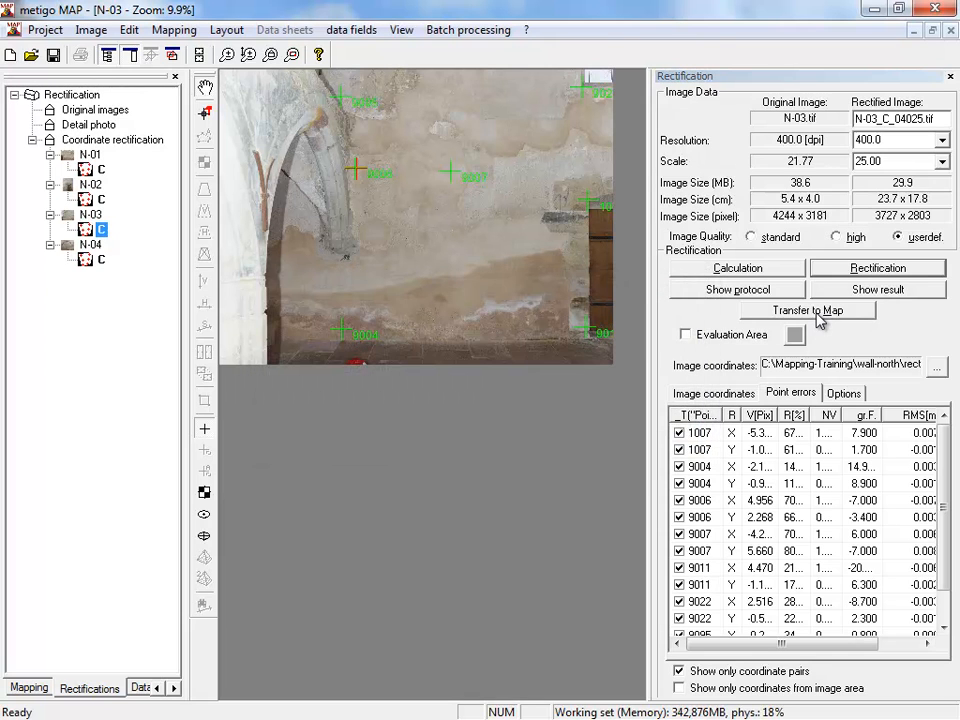
{"action": "left_click", "coordinate": [817, 312]}
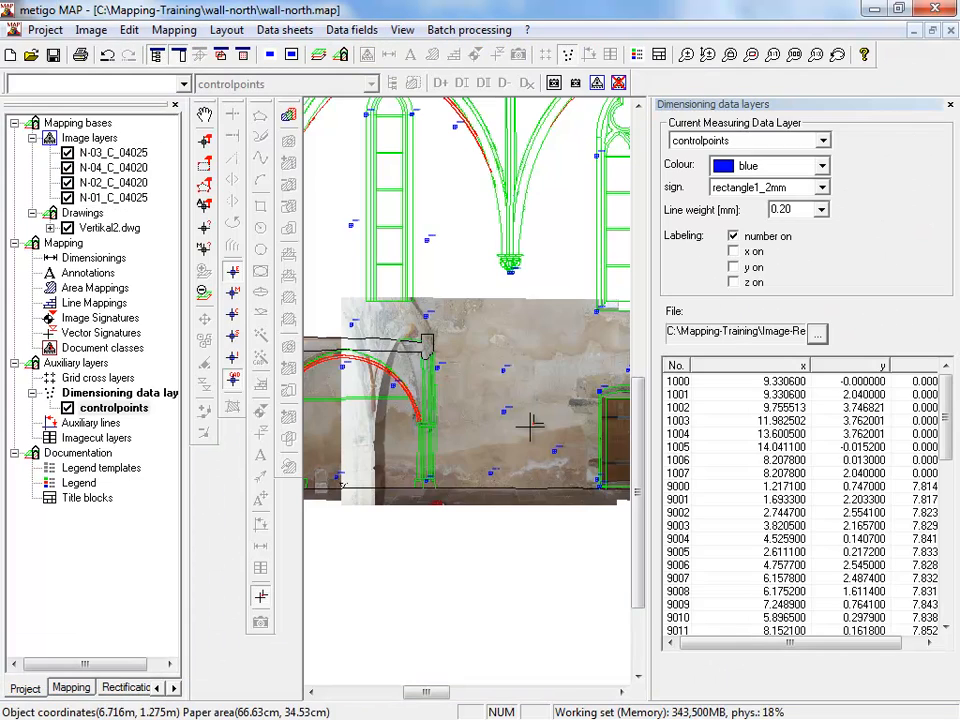
- Examine how the four rectified images fit together and align with the Vertikal2.dwg drawing, especially around the door and arch
{"action": "scroll", "coordinate": [535, 426], "scroll_direction": "down", "scroll_amount": 1}
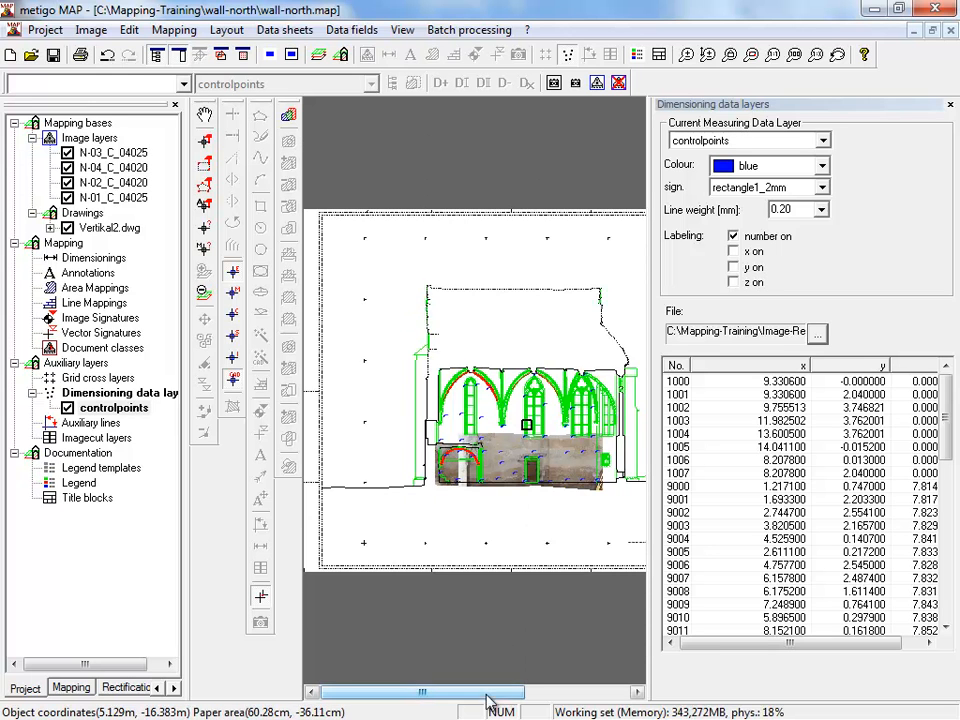
{"action": "left_click_drag", "start_coordinate": [487, 694], "coordinate": [498, 698]}
{"action": "scroll", "coordinate": [508, 500], "scroll_direction": "up", "scroll_amount": 3}
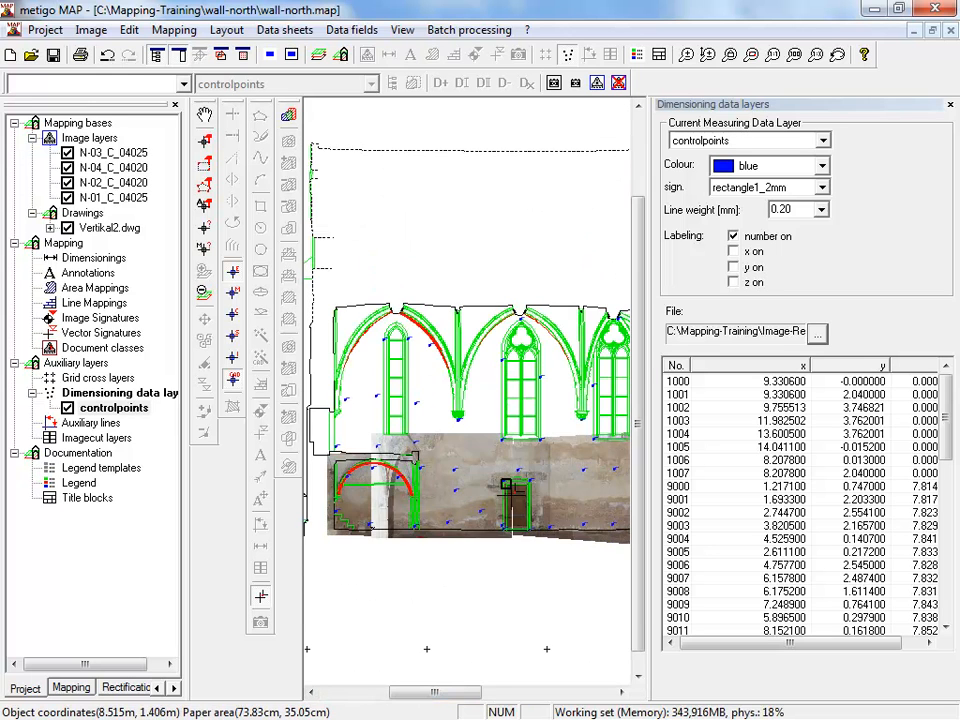
{"action": "scroll", "coordinate": [504, 481], "scroll_direction": "down", "scroll_amount": 1}
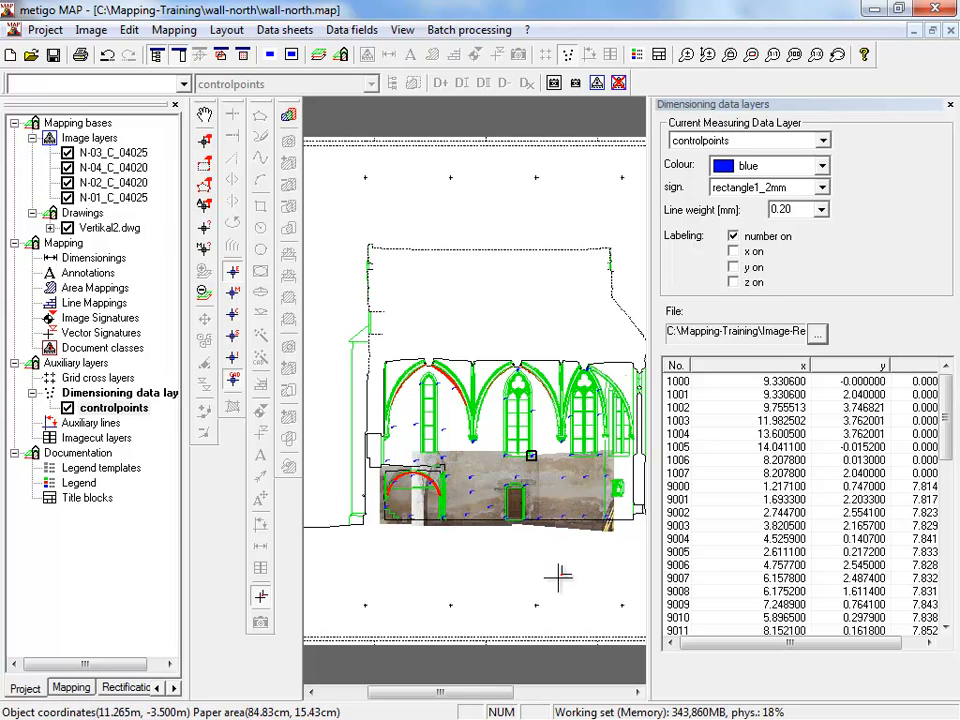
{"action": "left_click_drag", "start_coordinate": [487, 693], "coordinate": [498, 693]}
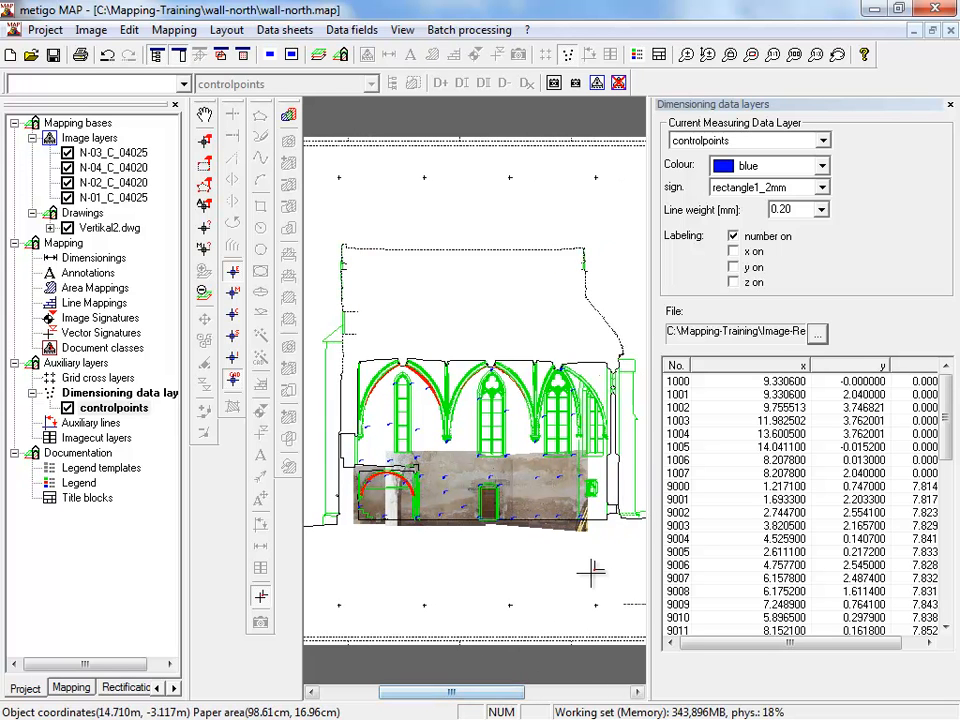
{"action": "scroll", "coordinate": [503, 571], "scroll_direction": "up", "scroll_amount": 1}
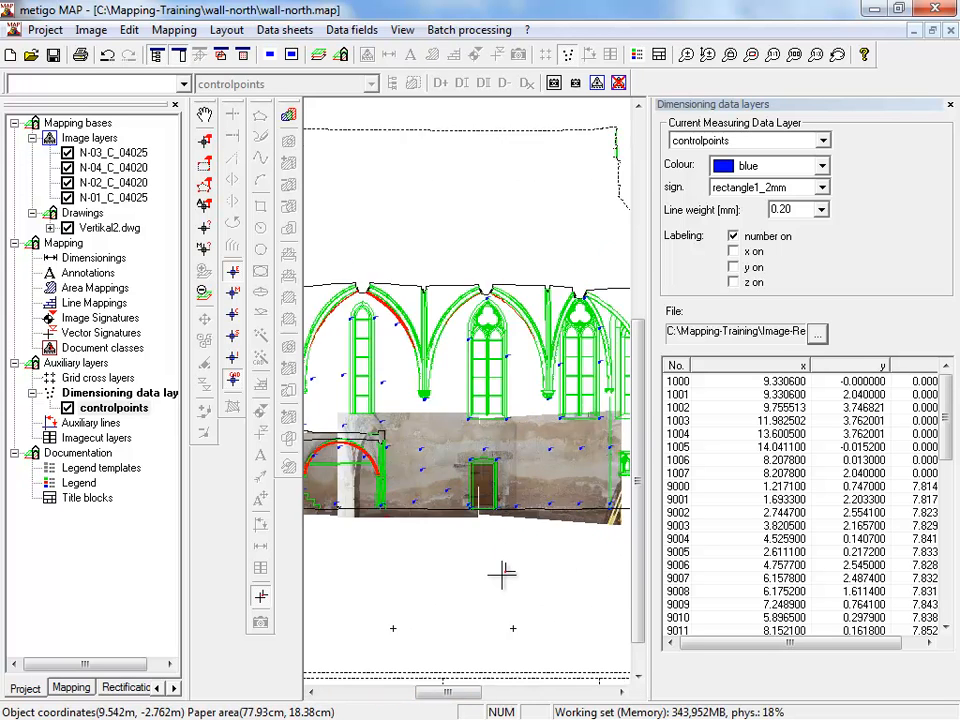
{"action": "scroll", "coordinate": [503, 571], "scroll_direction": "up", "scroll_amount": 2}
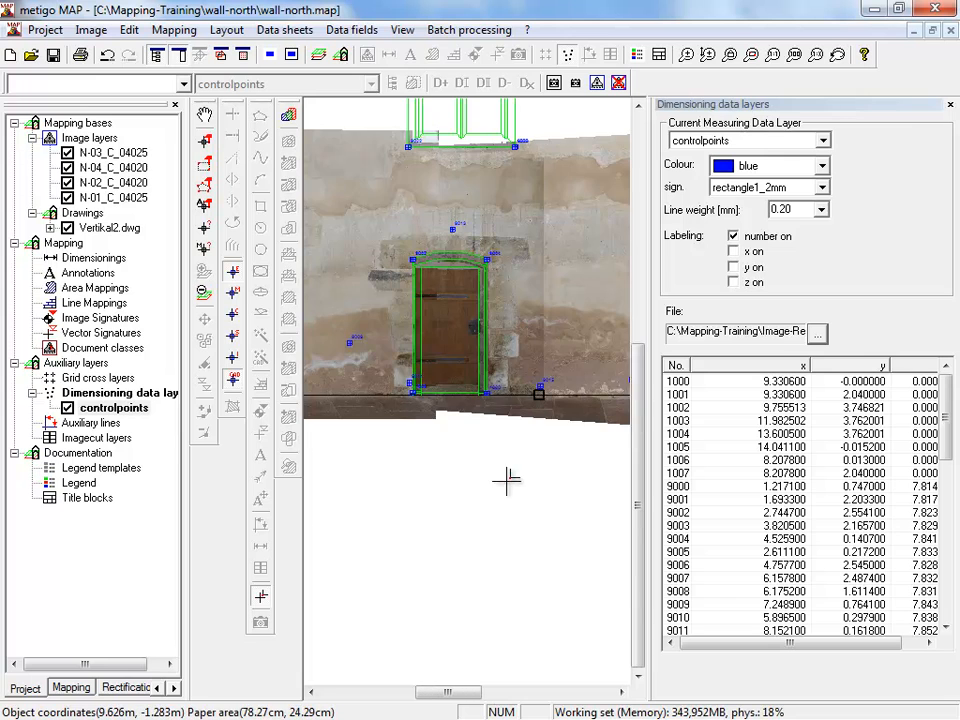
{"action": "scroll", "coordinate": [508, 478], "scroll_direction": "down", "scroll_amount": 3}
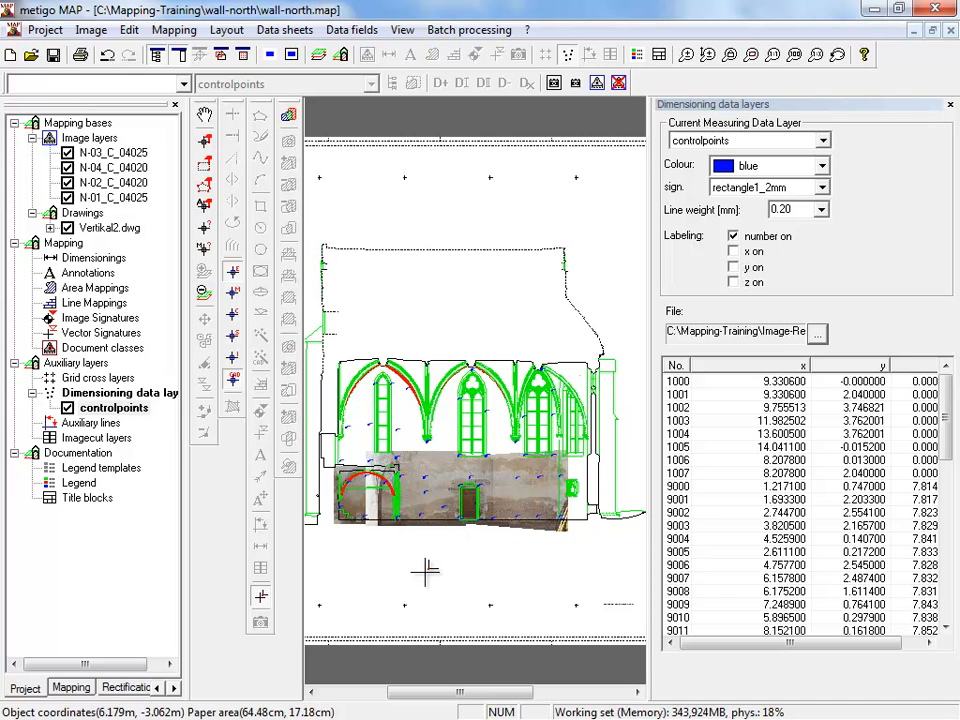
{"action": "scroll", "coordinate": [456, 557], "scroll_direction": "down", "scroll_amount": 1}
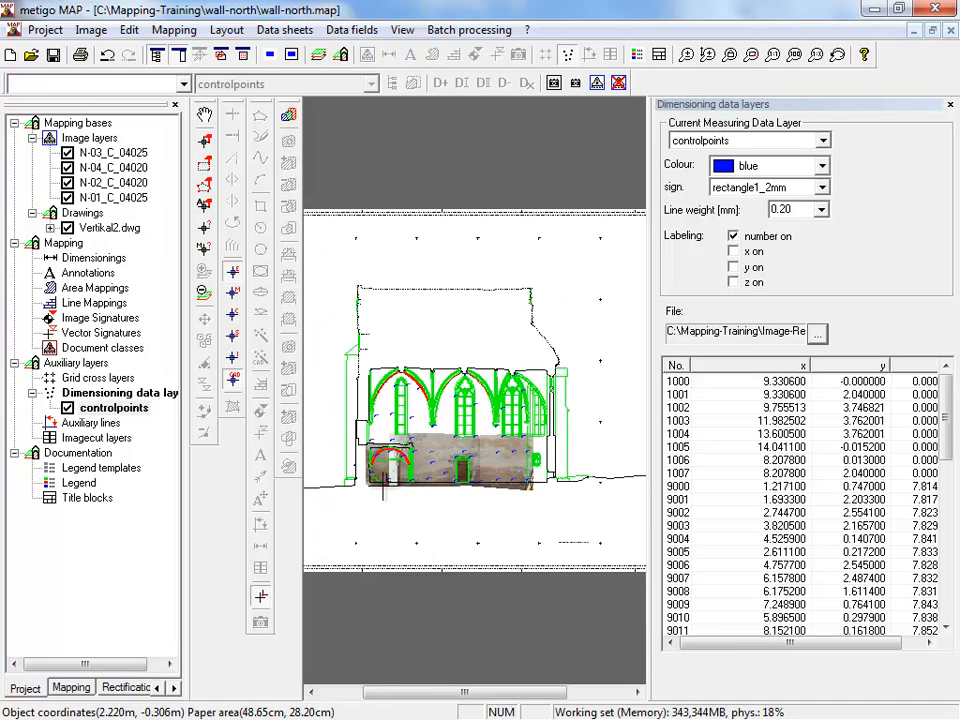
{"action": "scroll", "coordinate": [382, 485], "scroll_direction": "up", "scroll_amount": 1}
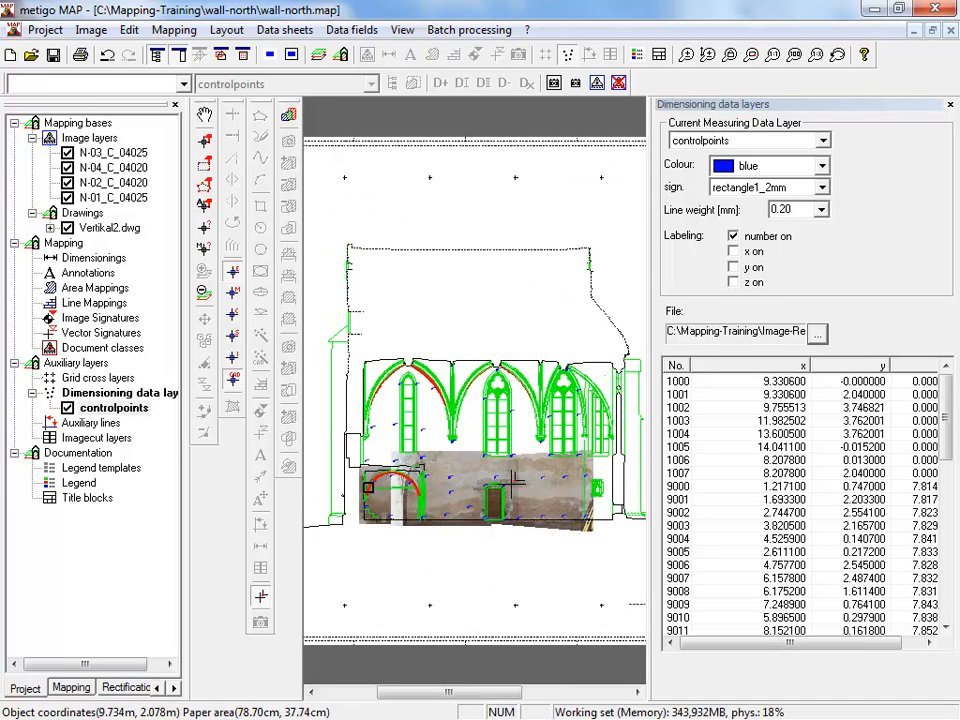
{"action": "scroll", "coordinate": [513, 484], "scroll_direction": "down", "scroll_amount": 1}
{"action": "scroll", "coordinate": [487, 560], "scroll_direction": "up", "scroll_amount": 1}
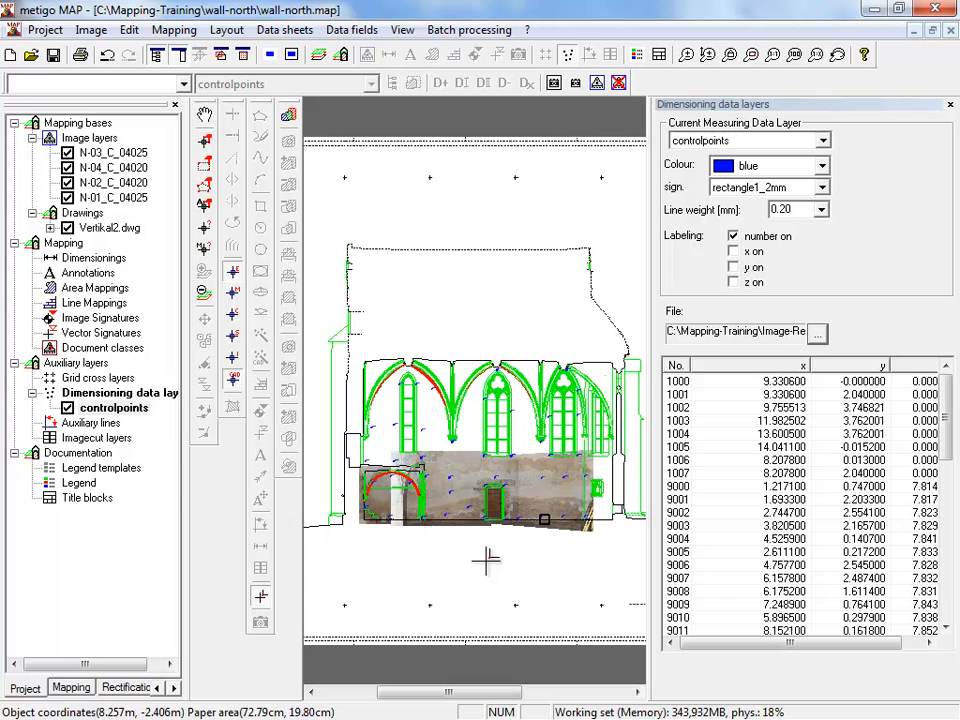
- Open the export settings for the project's assembly layers as a multilayer TIFF
{"action": "left_click", "coordinate": [42, 30]}
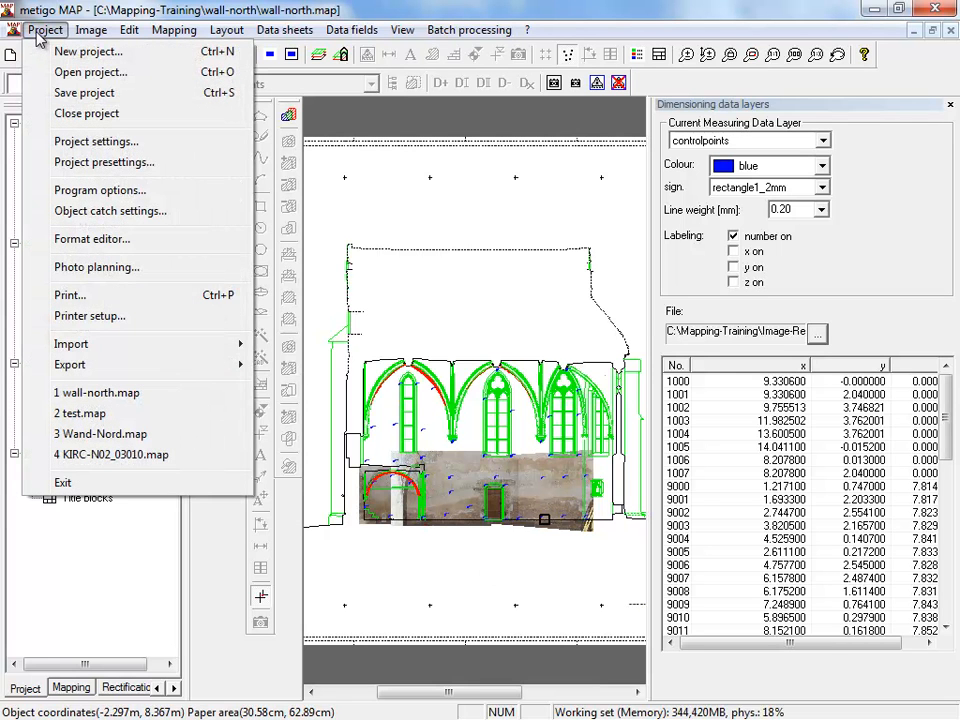
{"action": "mouse_move", "coordinate": [184, 366]}
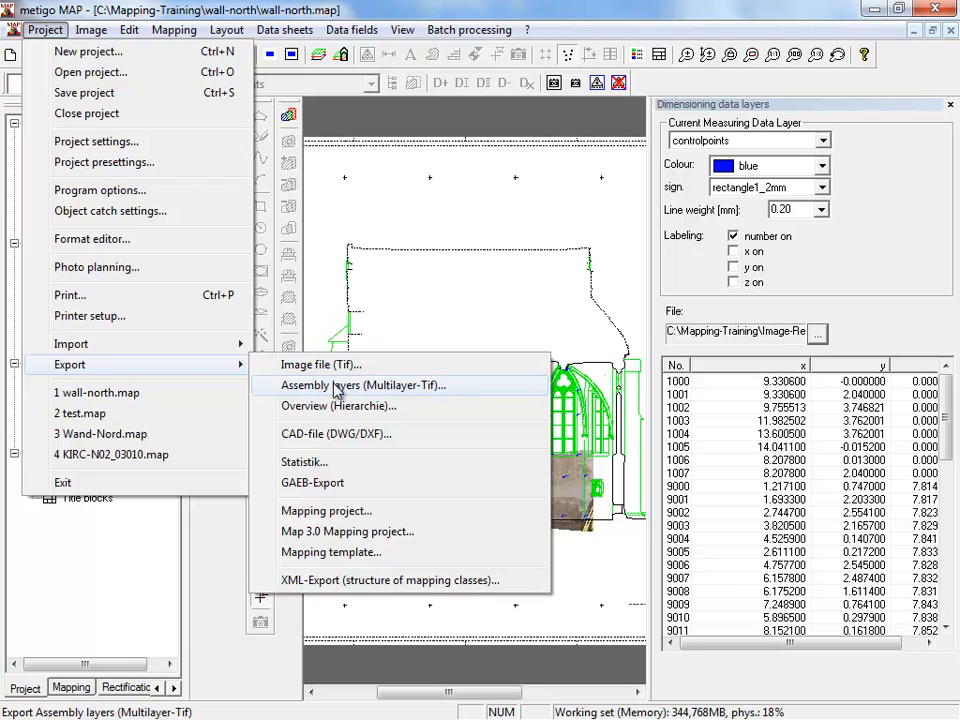
{"action": "left_click", "coordinate": [411, 388]}
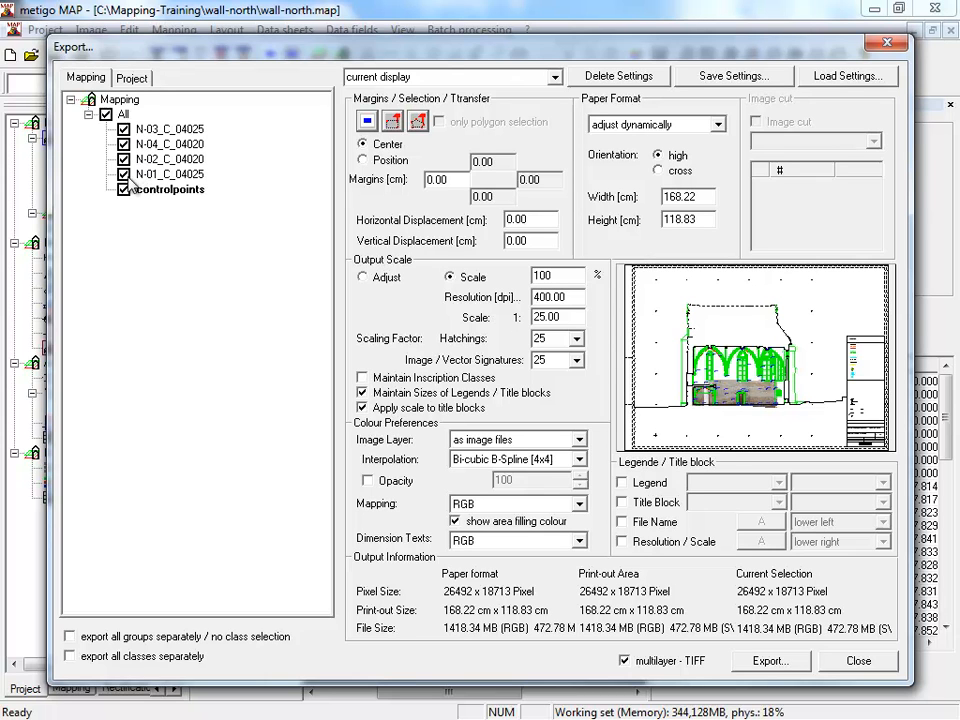
- Exclude the N-01_C_04025 layer from the export and include it again, and open the output scale for editing
{"action": "left_click", "coordinate": [125, 175]}
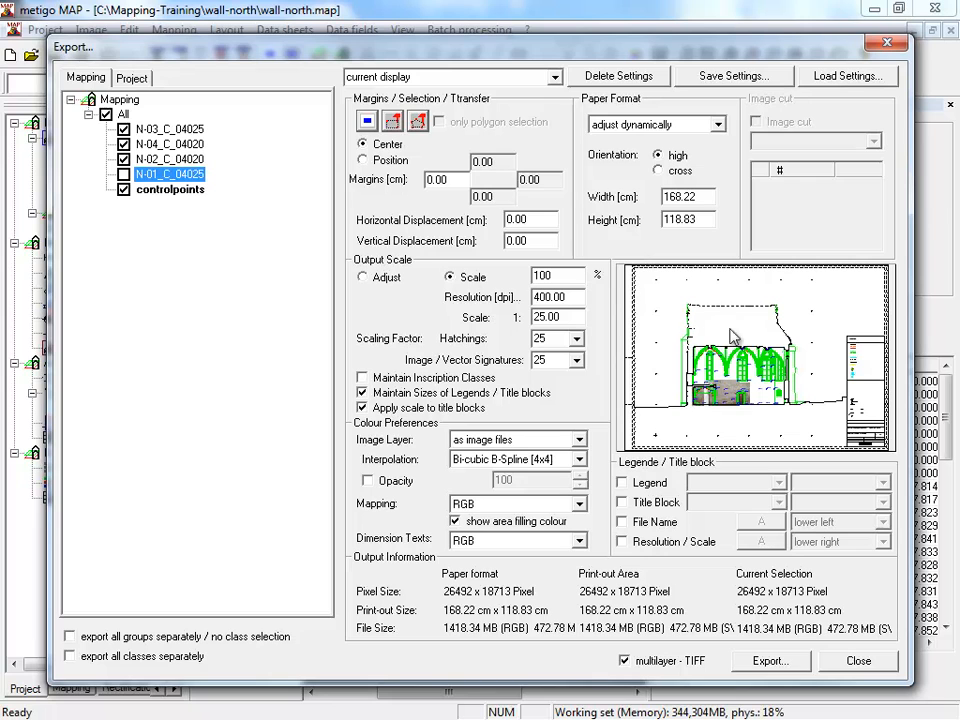
{"action": "left_click", "coordinate": [123, 175]}
{"action": "left_click_drag", "start_coordinate": [572, 297], "coordinate": [535, 317]}
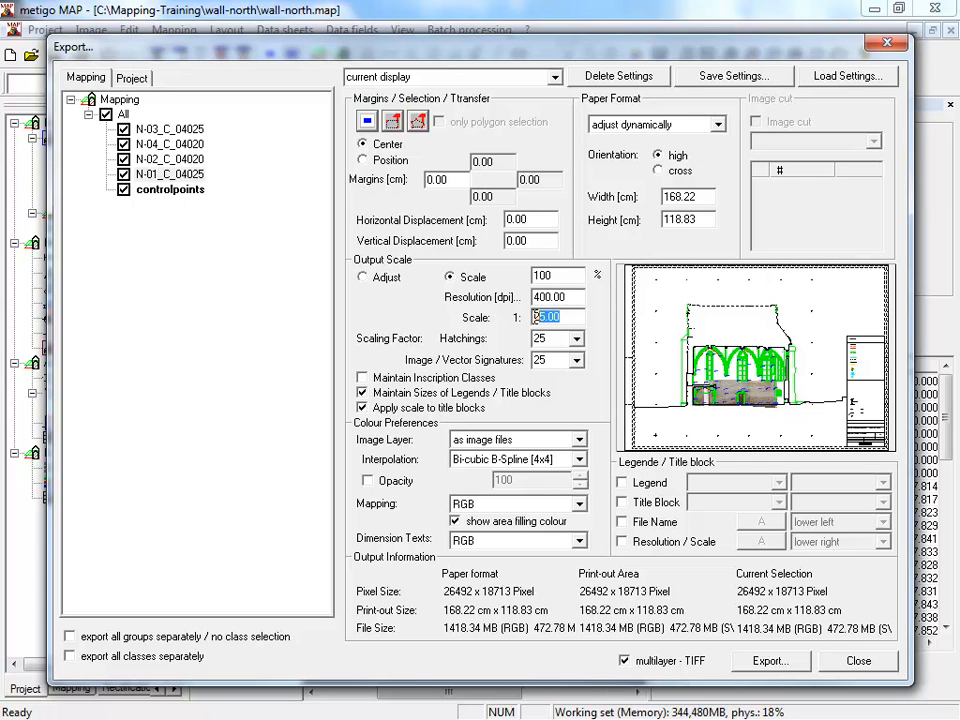
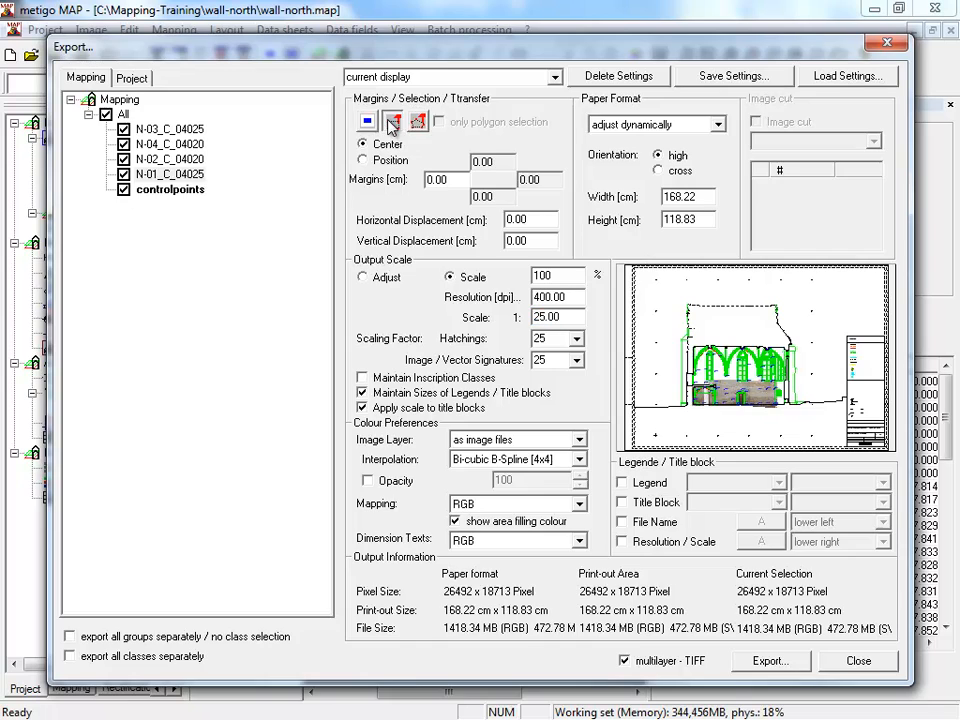
- Limit the export area to a rectangle of about 62 × 41 cm around the arches, windows and photographed wall
{"action": "left_click", "coordinate": [391, 124]}
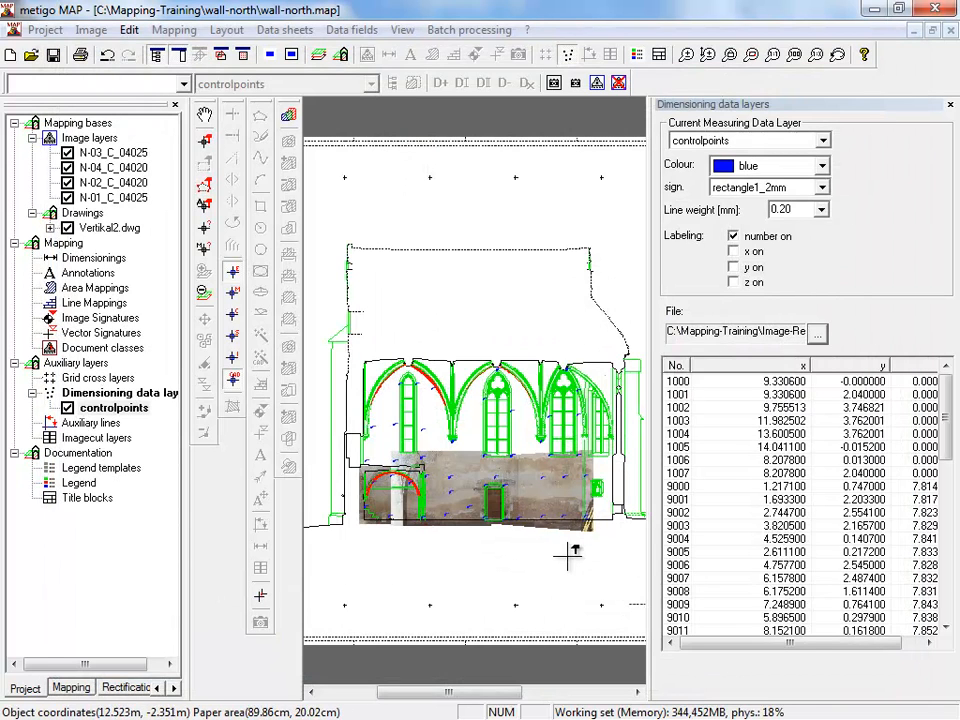
{"action": "left_click_drag", "start_coordinate": [357, 355], "coordinate": [631, 523]}
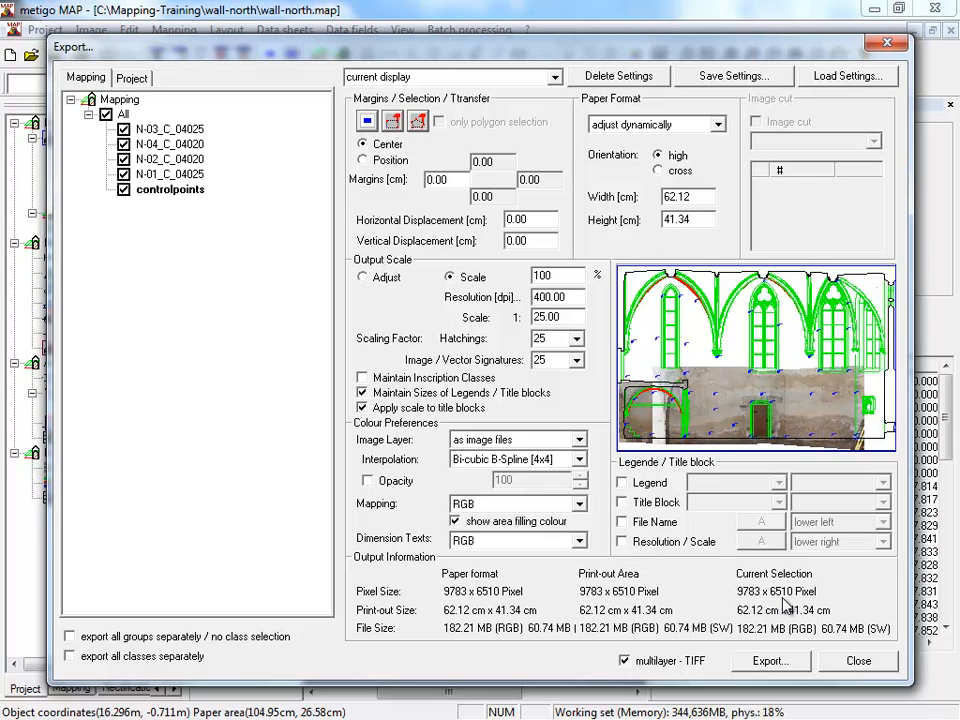
- Start the export and set a new folder montage-wall-north_04025 inside wall-north as the montage file's destination
{"action": "left_click", "coordinate": [769, 662]}
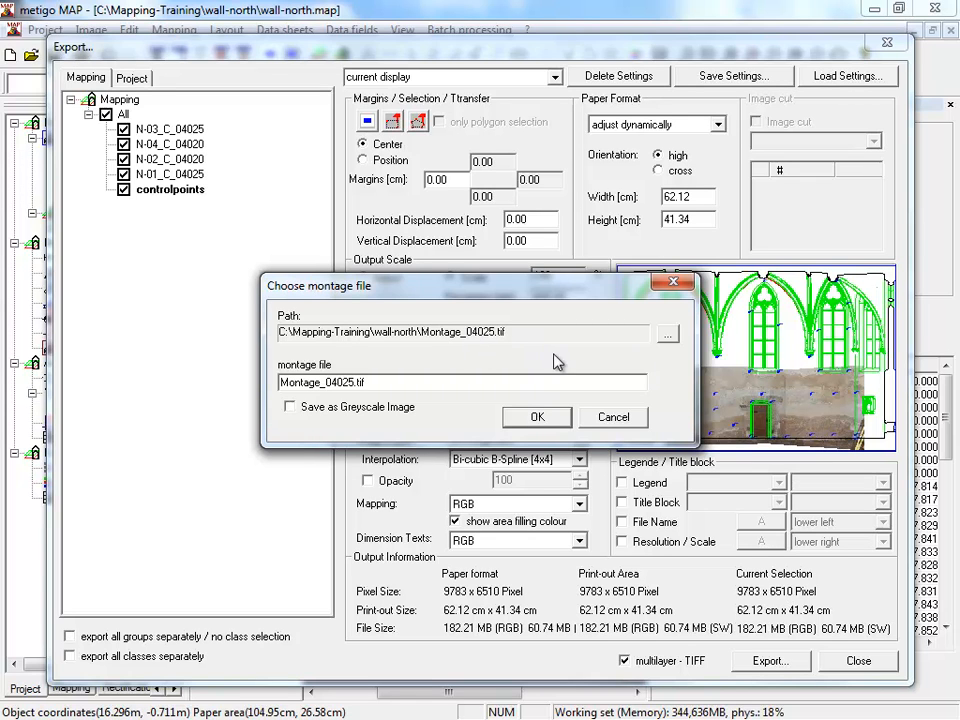
{"action": "left_click", "coordinate": [667, 334]}
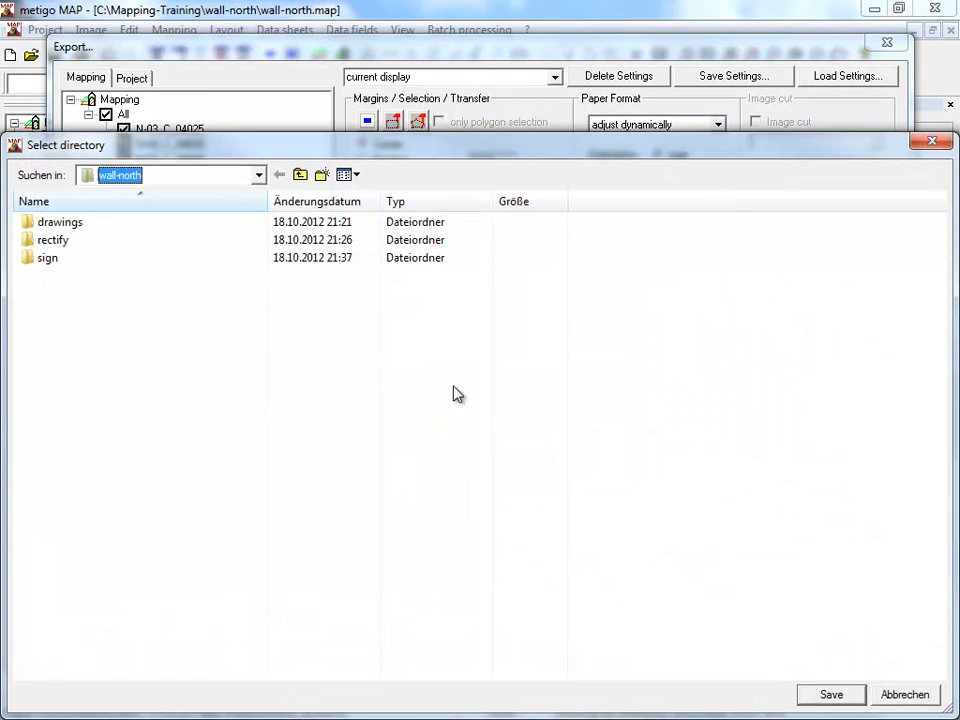
{"action": "left_click", "coordinate": [324, 176]}
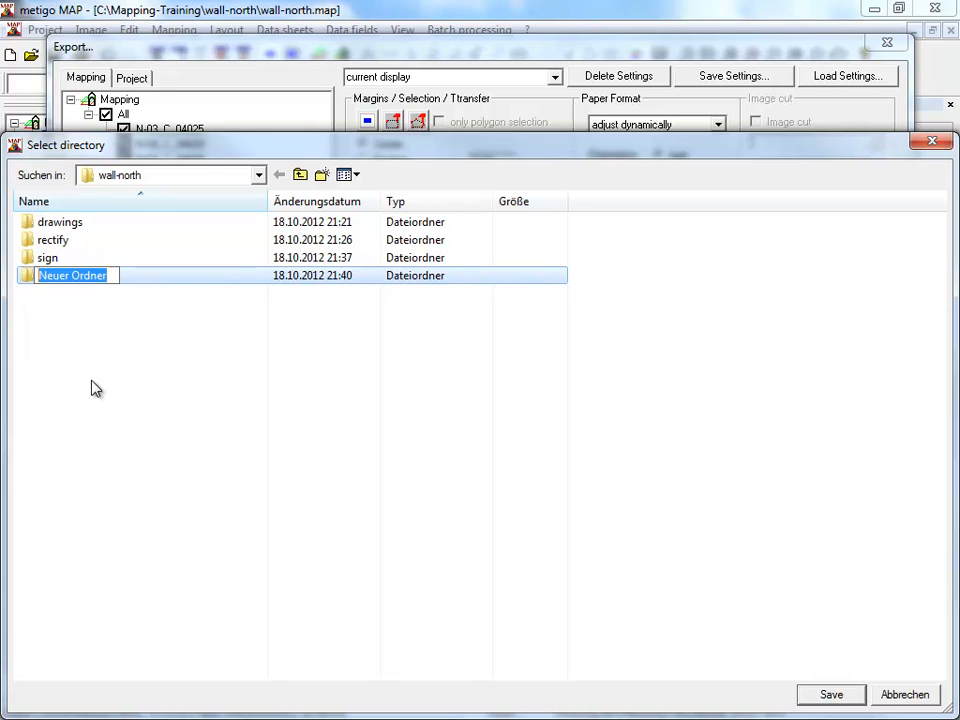
{"action": "type", "text": "montage-wall-north_04"}
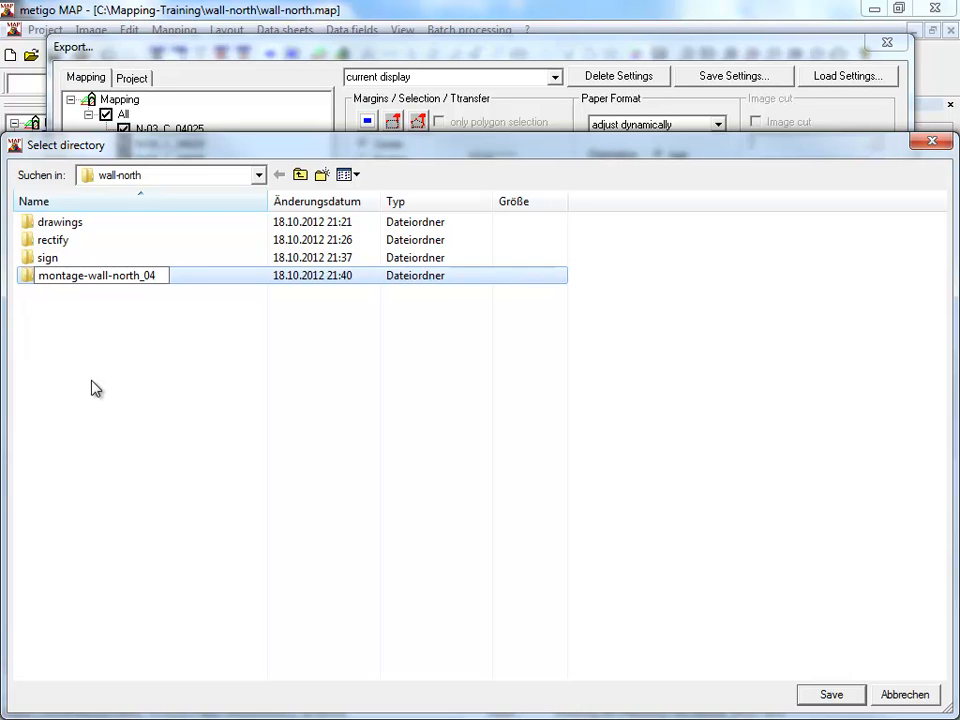
{"action": "type", "text": "025"}
{"action": "key", "text": "Return"}
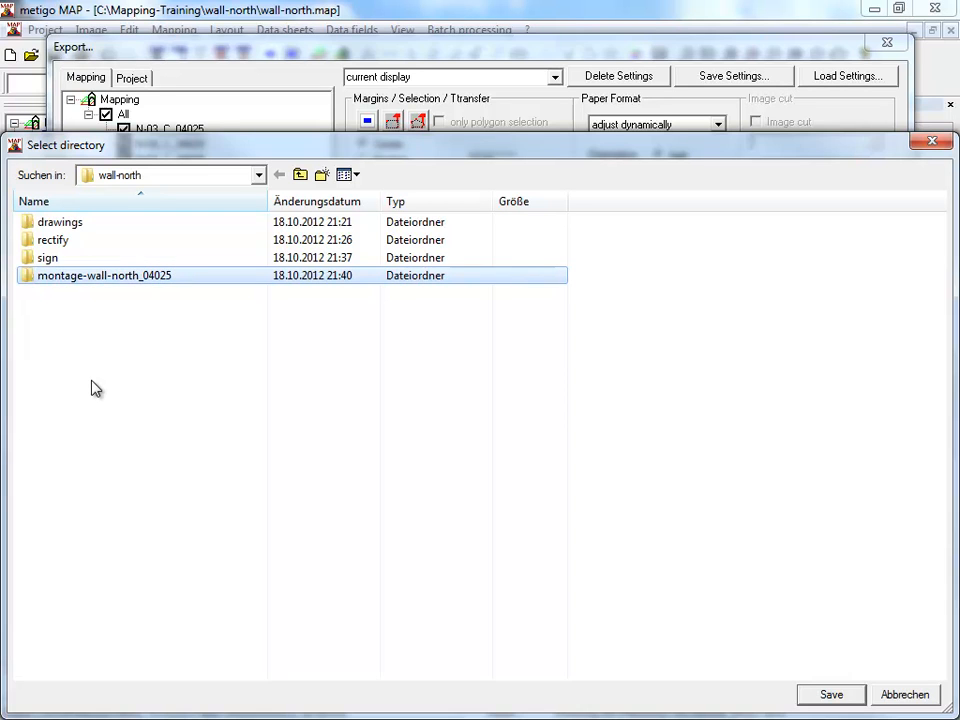
{"action": "double_click", "coordinate": [108, 276]}
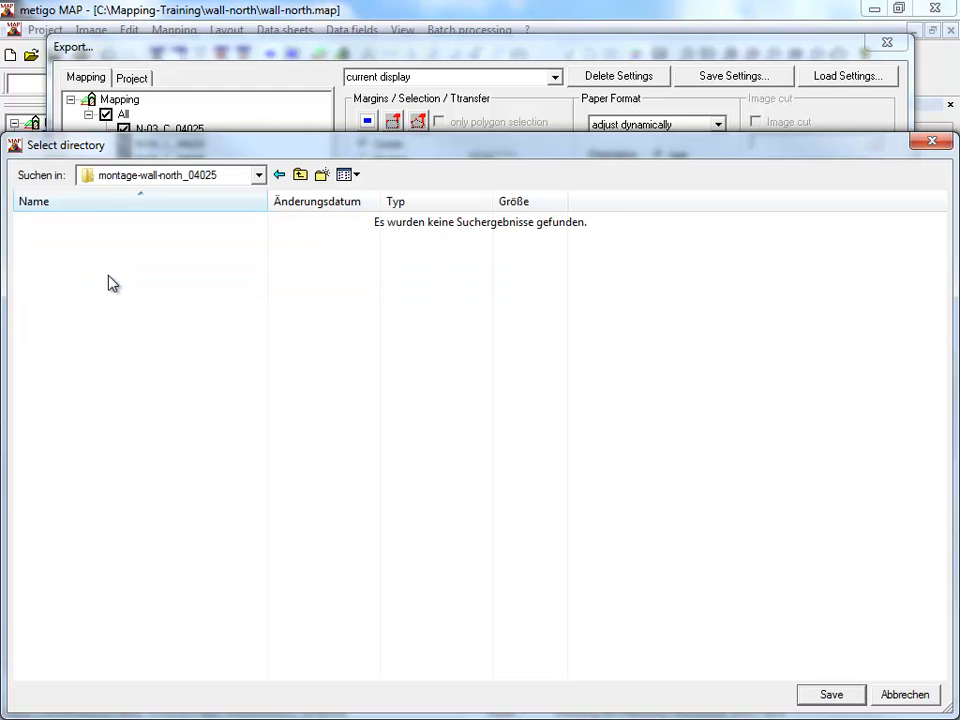
{"action": "left_click", "coordinate": [828, 693]}
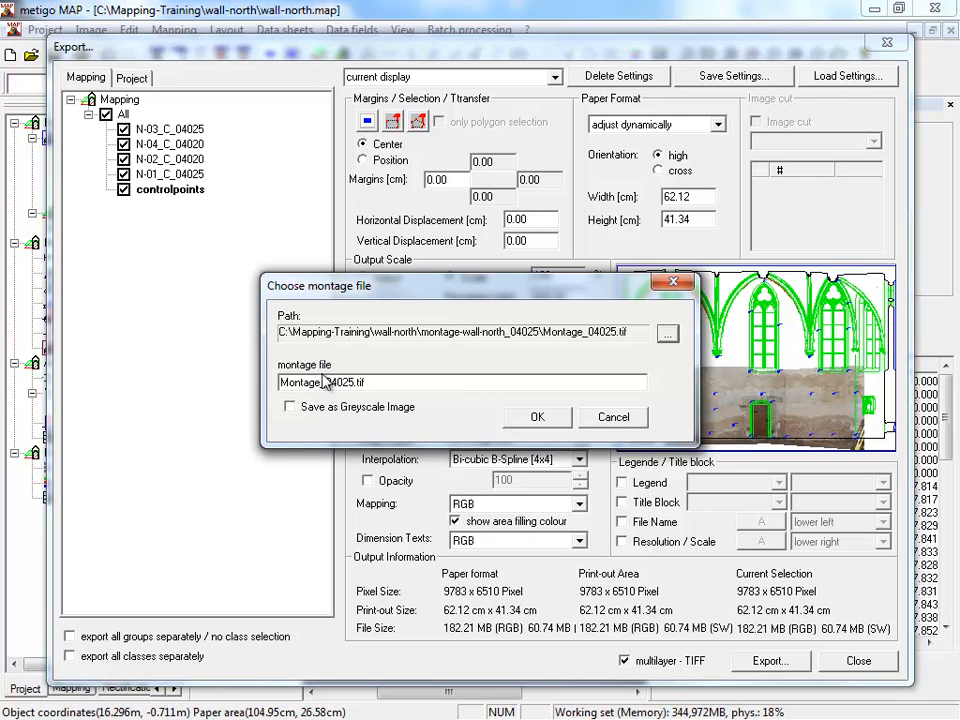
- Name the montage file wall-north_04025.tif and run the multilayer export
{"action": "left_click_drag", "start_coordinate": [322, 384], "coordinate": [208, 383]}
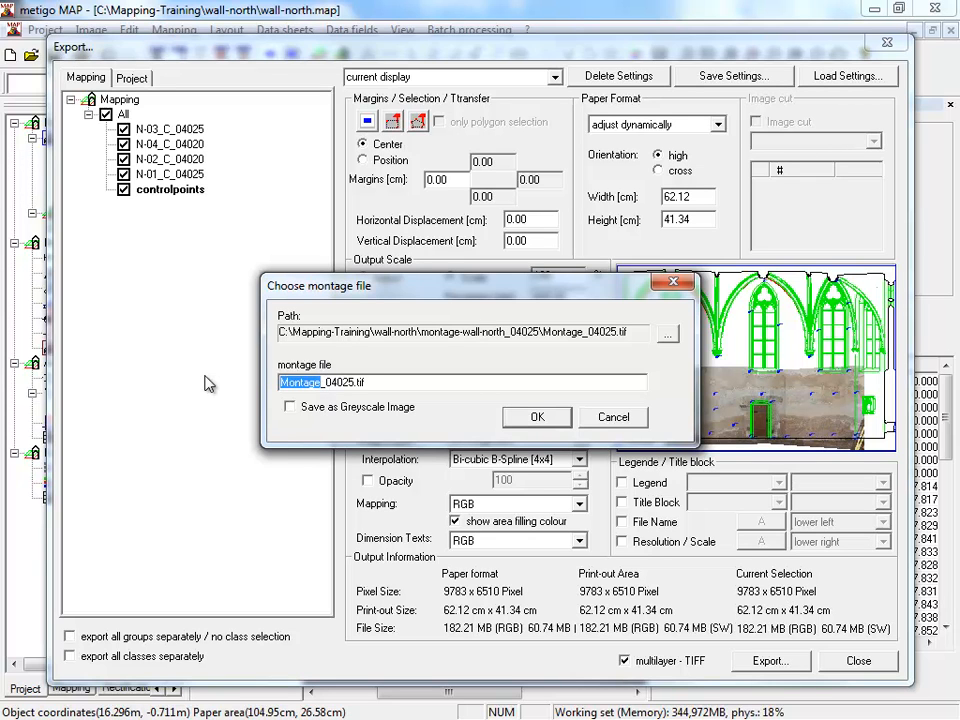
{"action": "type", "text": "wall-north"}
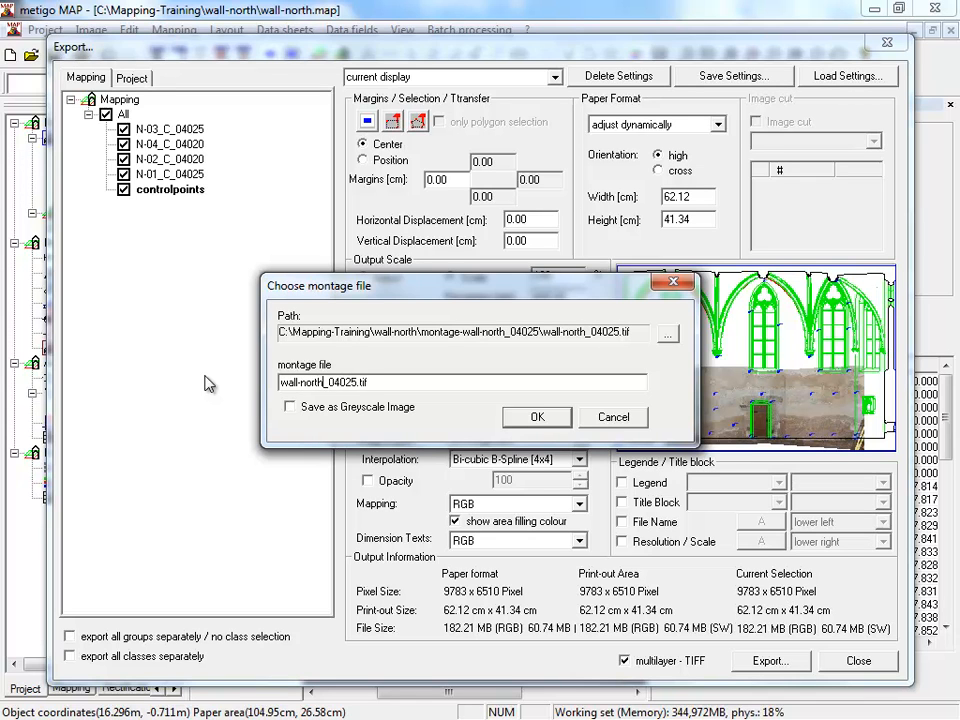
{"action": "left_click_drag", "start_coordinate": [330, 381], "coordinate": [357, 382]}
{"action": "left_click", "coordinate": [537, 416]}
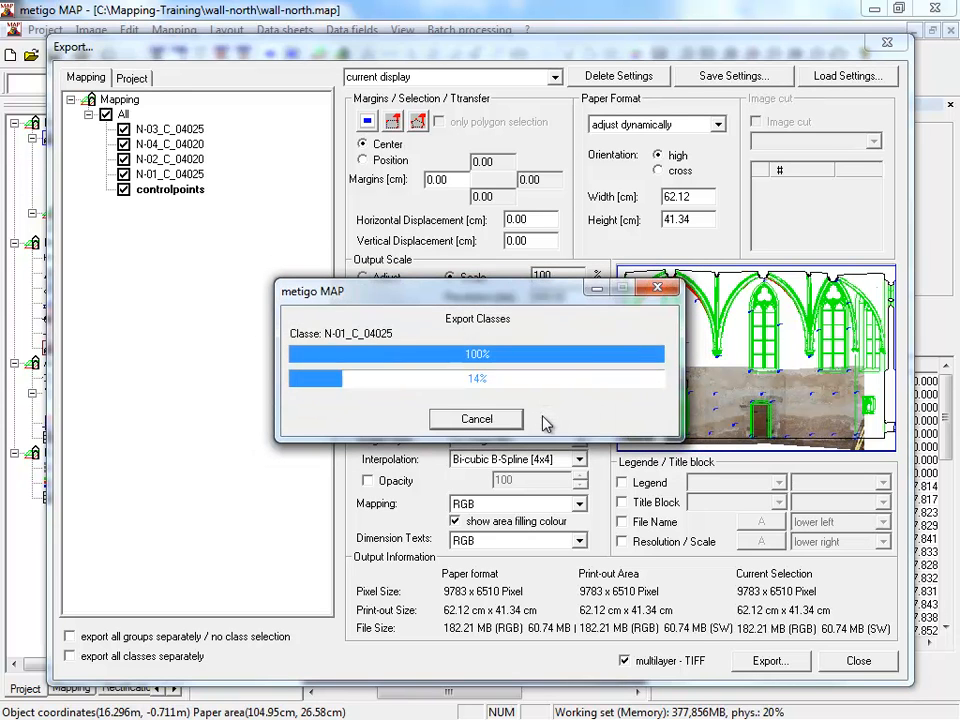
{"action": "left_click_drag", "start_coordinate": [485, 298], "coordinate": [307, 343]}
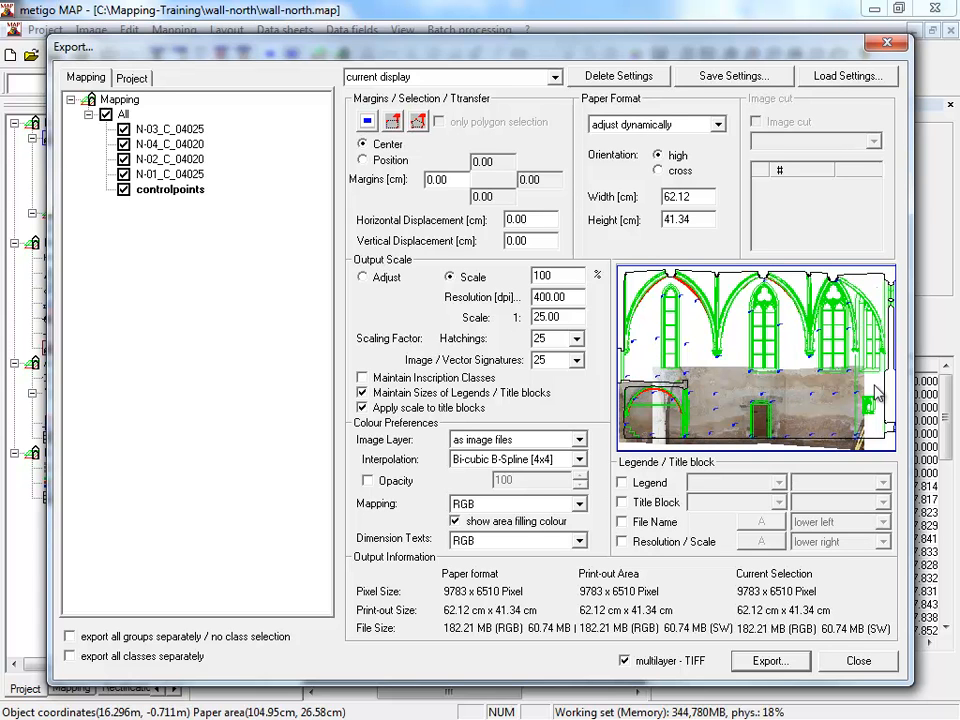
- Save the export settings as wall-north and make them the standard option
{"action": "left_click", "coordinate": [708, 77]}
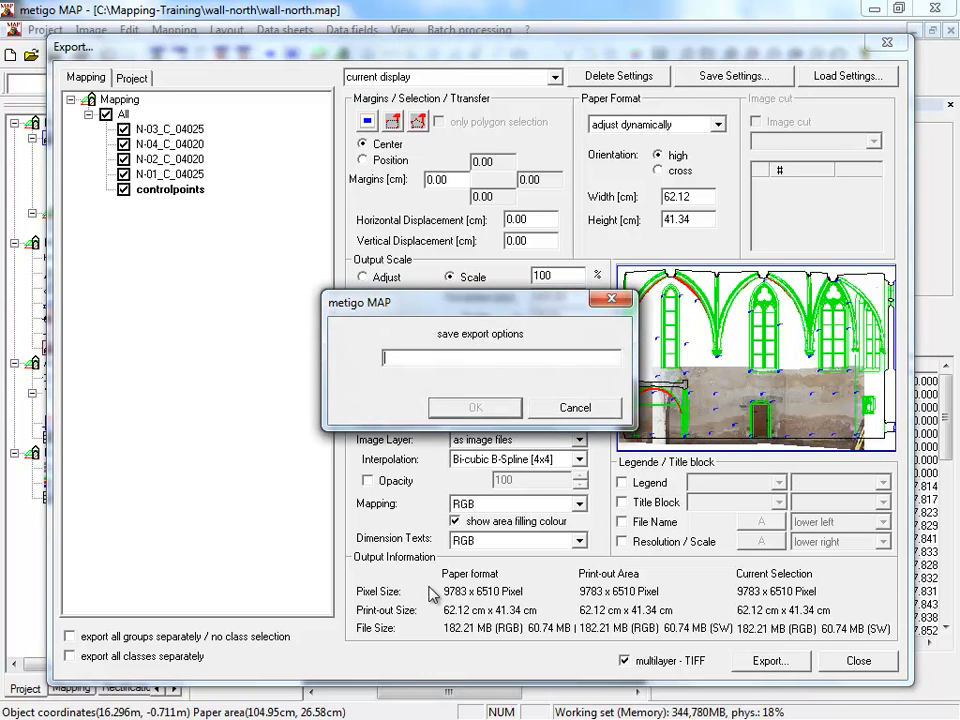
{"action": "type", "text": "wall-north"}
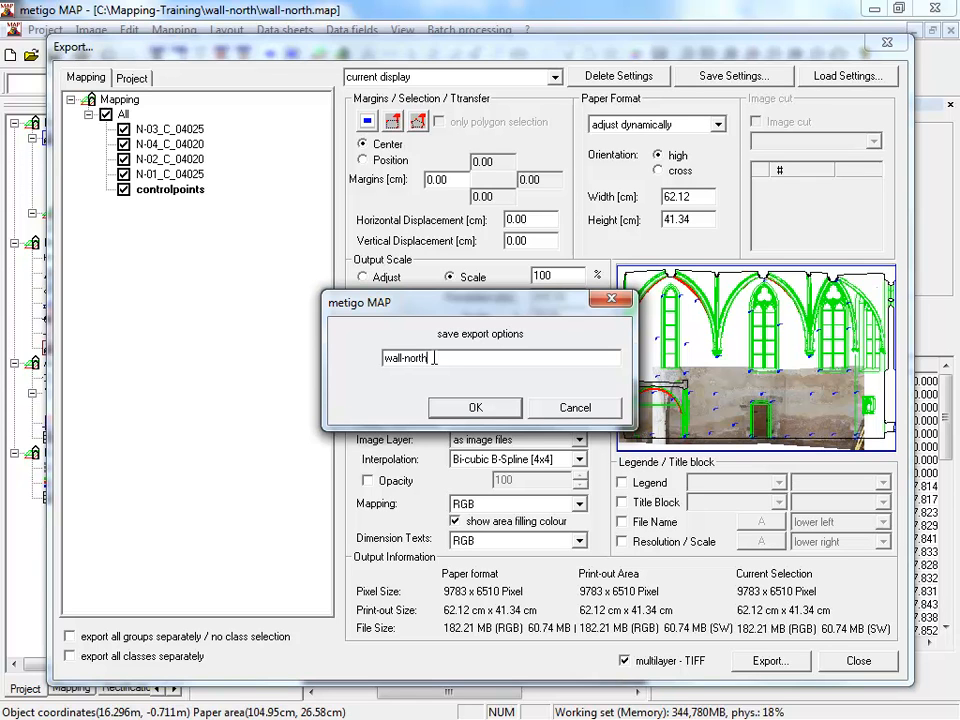
{"action": "key", "text": "Return"}
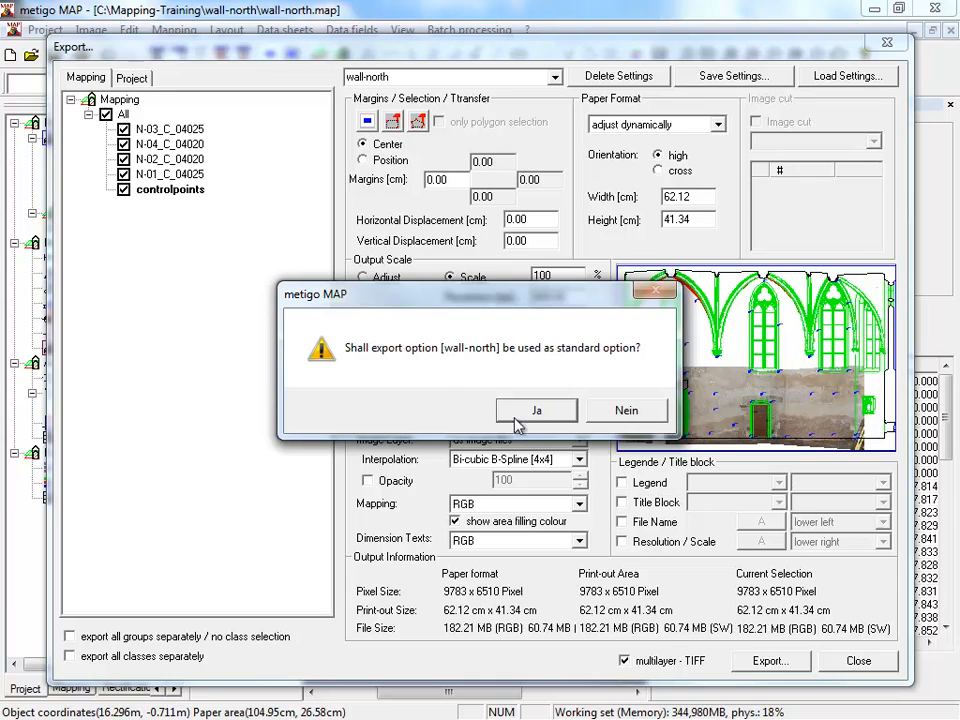
{"action": "left_click", "coordinate": [530, 416]}
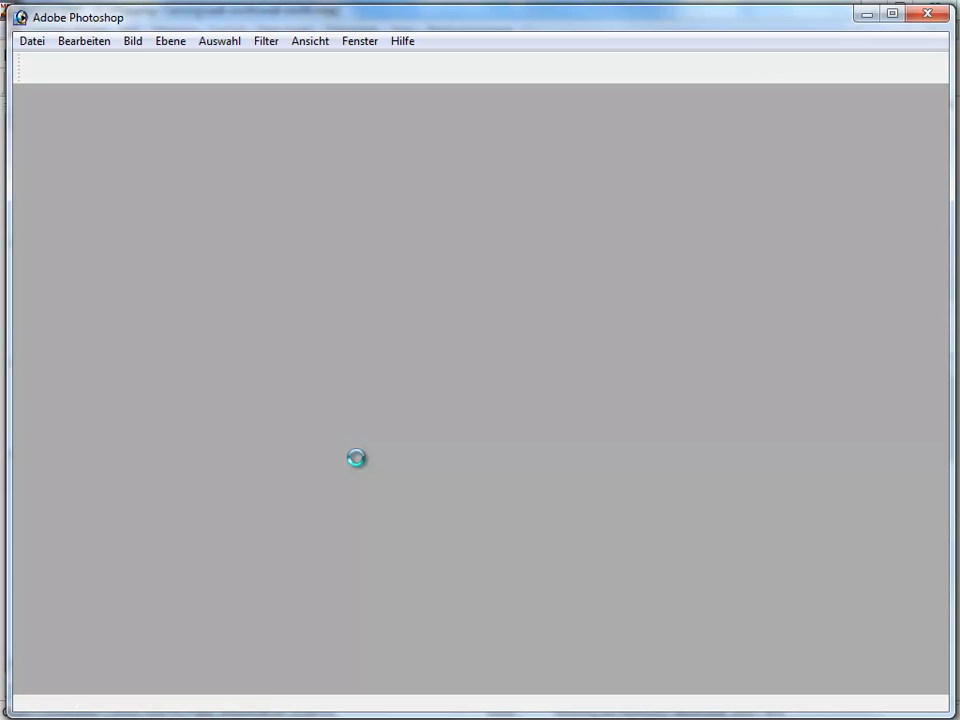
- Switch to Adobe Photoshop and open wall-north_04025.tif from C:\Mapping-Training\wall-north\montage-wall-north_04025
{"action": "left_click", "coordinate": [32, 41]}
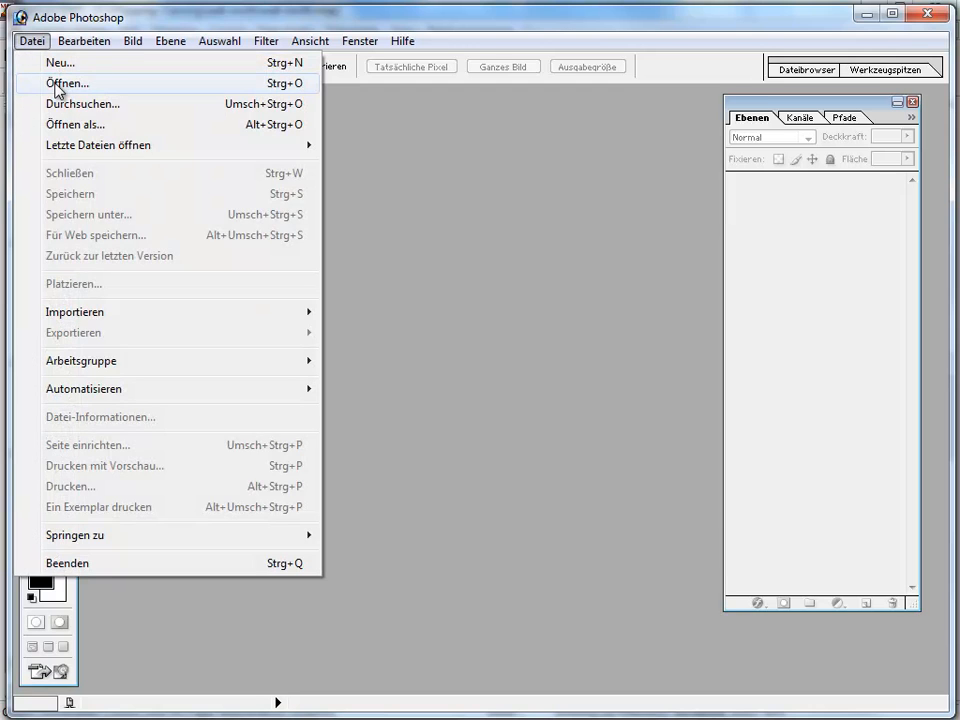
{"action": "left_click", "coordinate": [34, 83]}
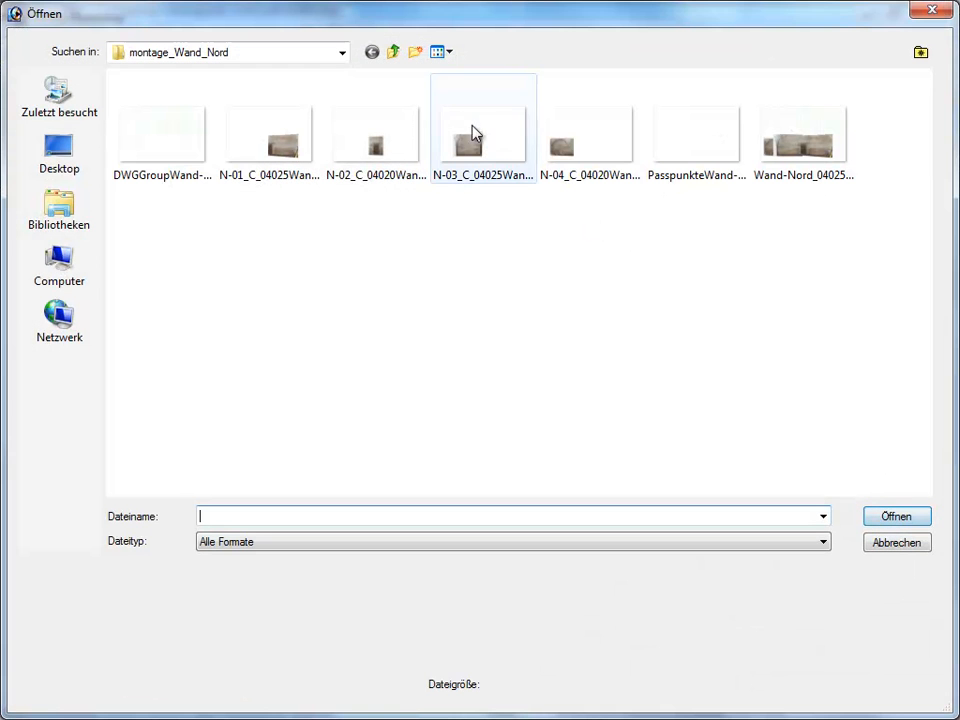
{"action": "left_click", "coordinate": [343, 53]}
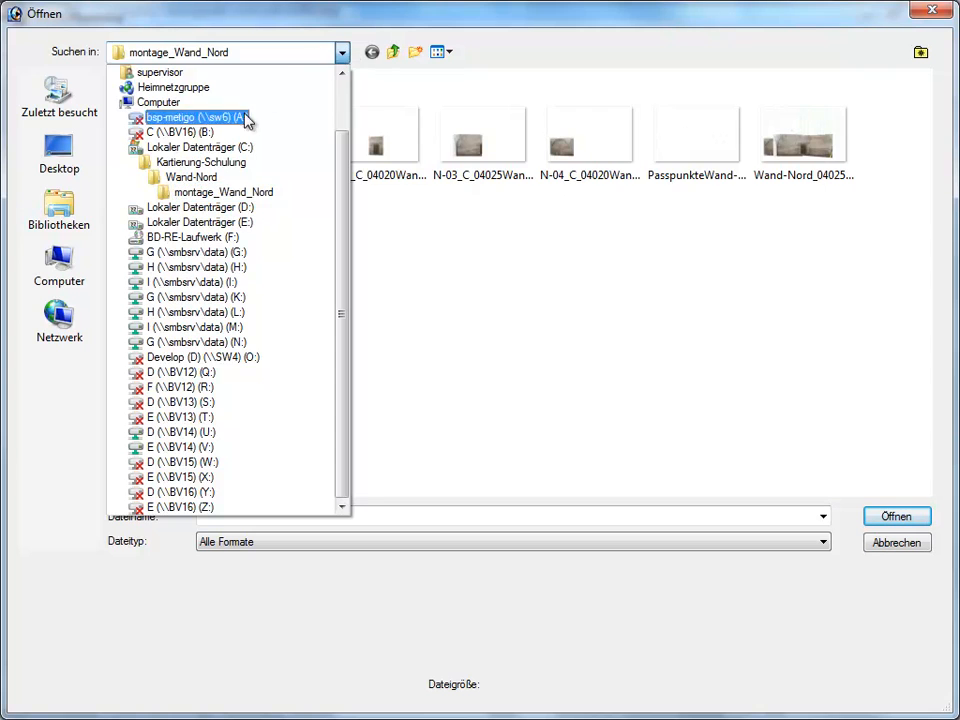
{"action": "left_click", "coordinate": [229, 148]}
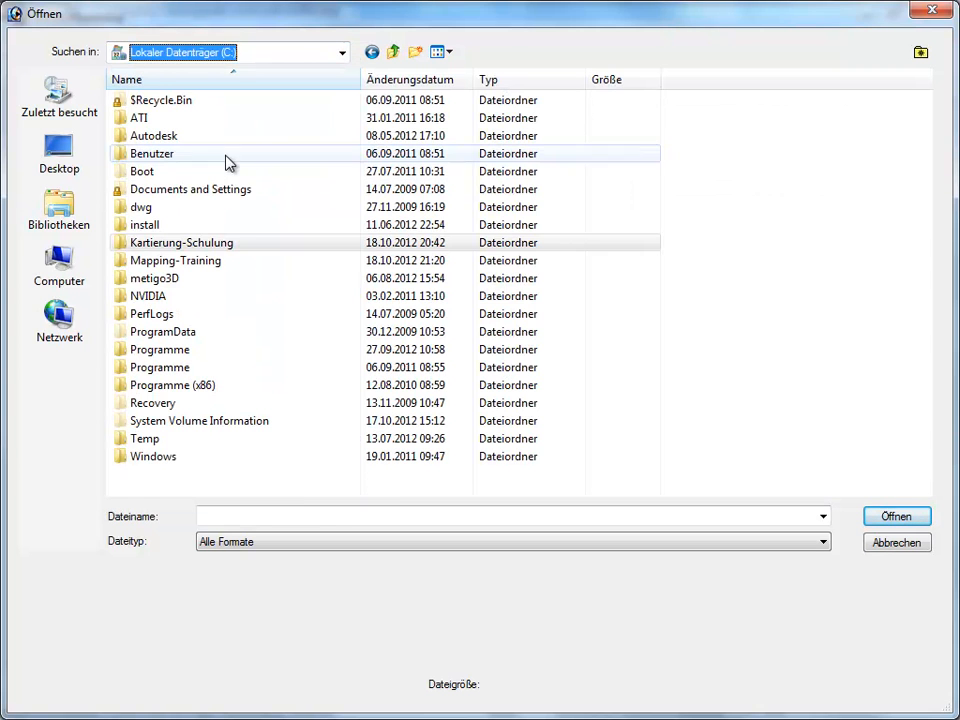
{"action": "double_click", "coordinate": [193, 262]}
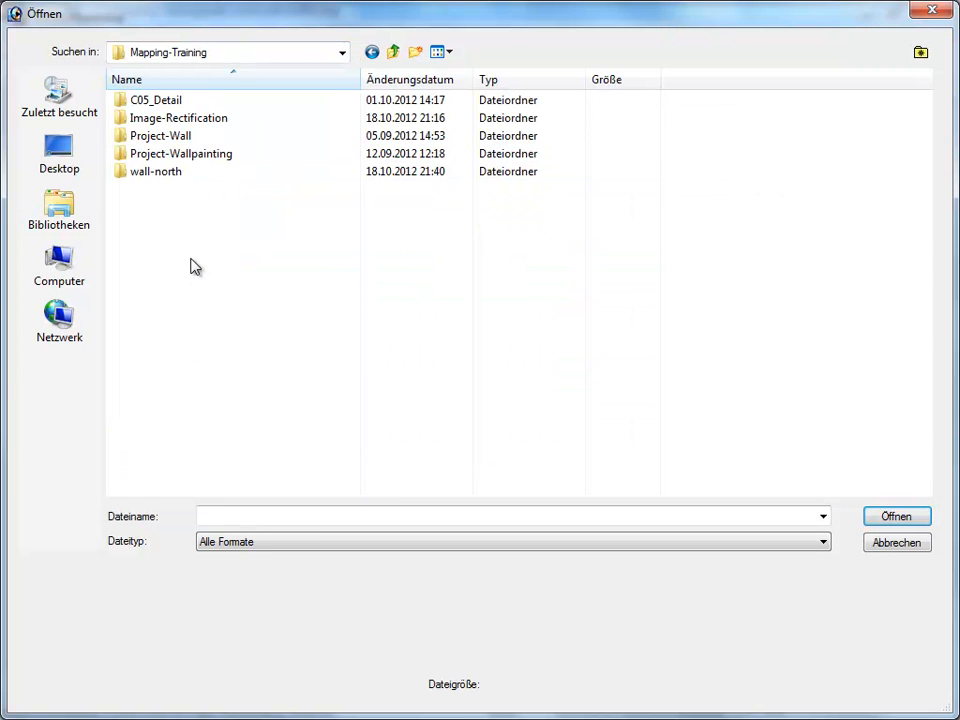
{"action": "double_click", "coordinate": [155, 172]}
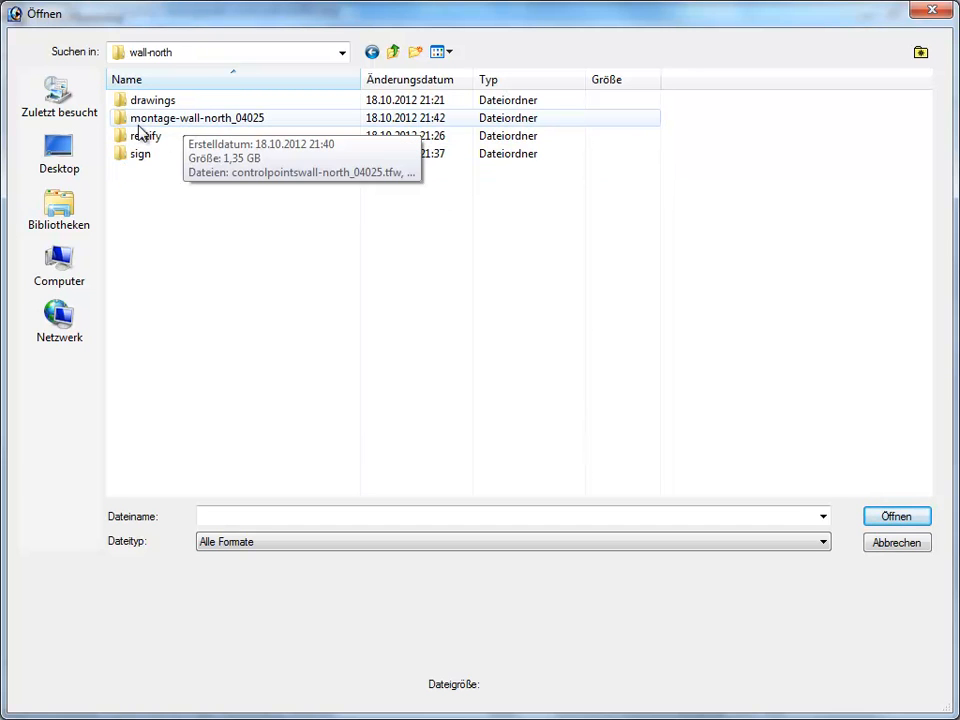
{"action": "double_click", "coordinate": [241, 119]}
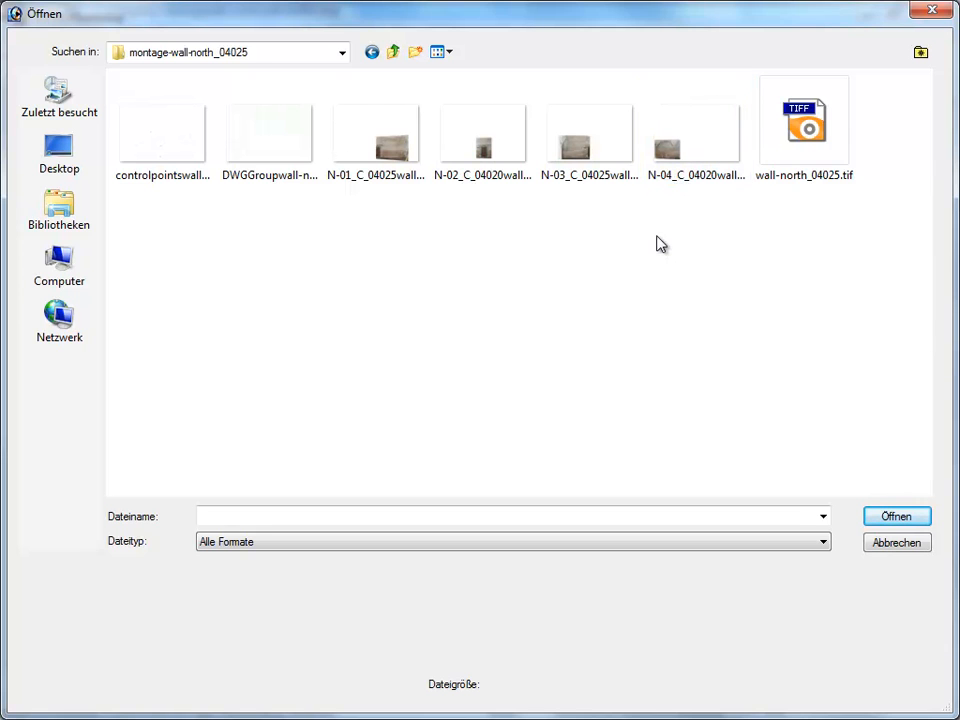
{"action": "left_click", "coordinate": [792, 153]}
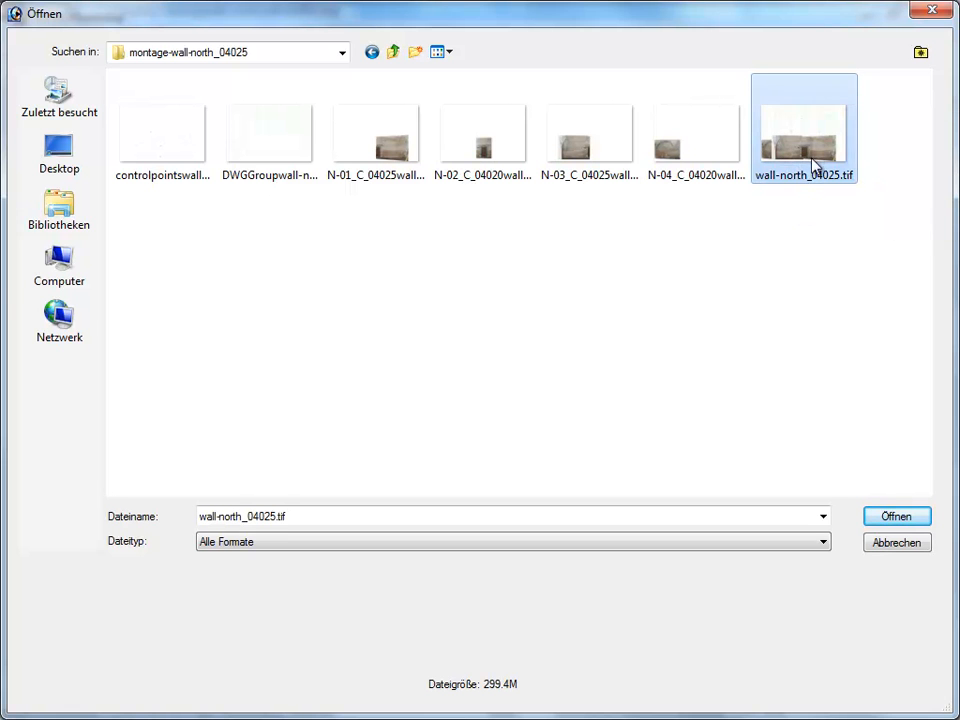
{"action": "left_click", "coordinate": [870, 515]}
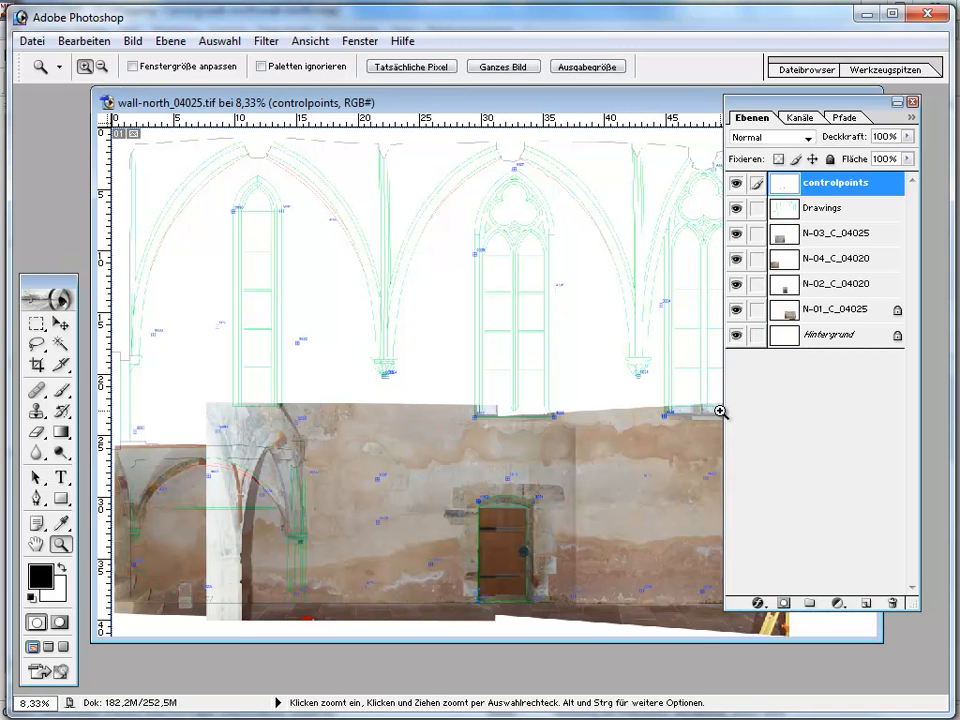
- Move the N-03_C_04025 layer directly below N-04_C_04020 in the layer stack, keeping the palette and image window arranged for viewing
{"action": "left_click_drag", "start_coordinate": [833, 107], "coordinate": [870, 128]}
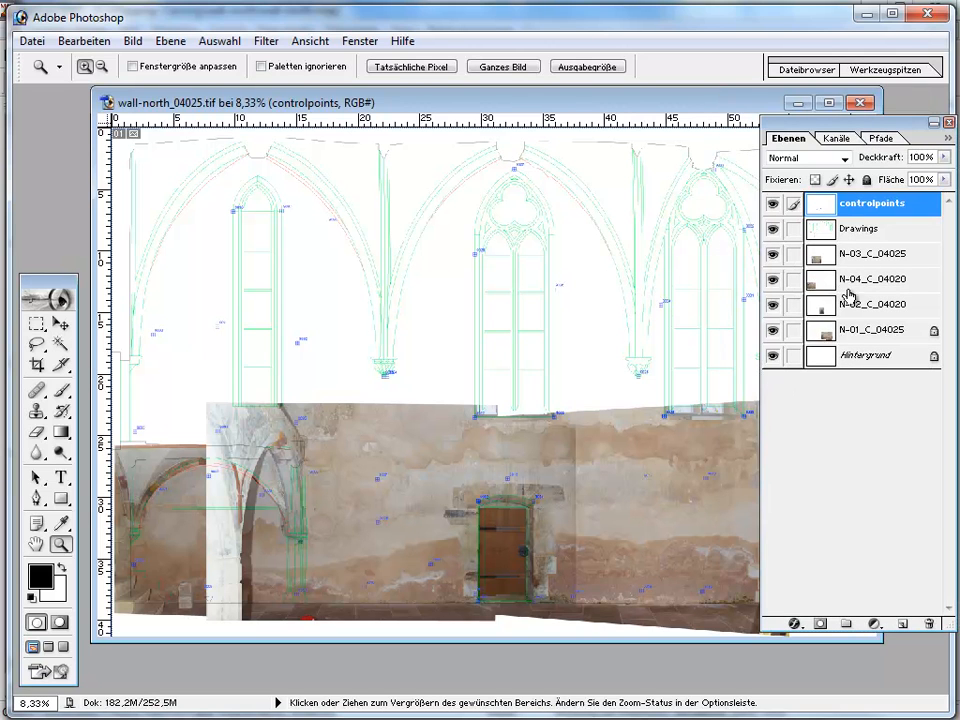
{"action": "left_click", "coordinate": [842, 253]}
{"action": "left_click_drag", "start_coordinate": [868, 257], "coordinate": [864, 298]}
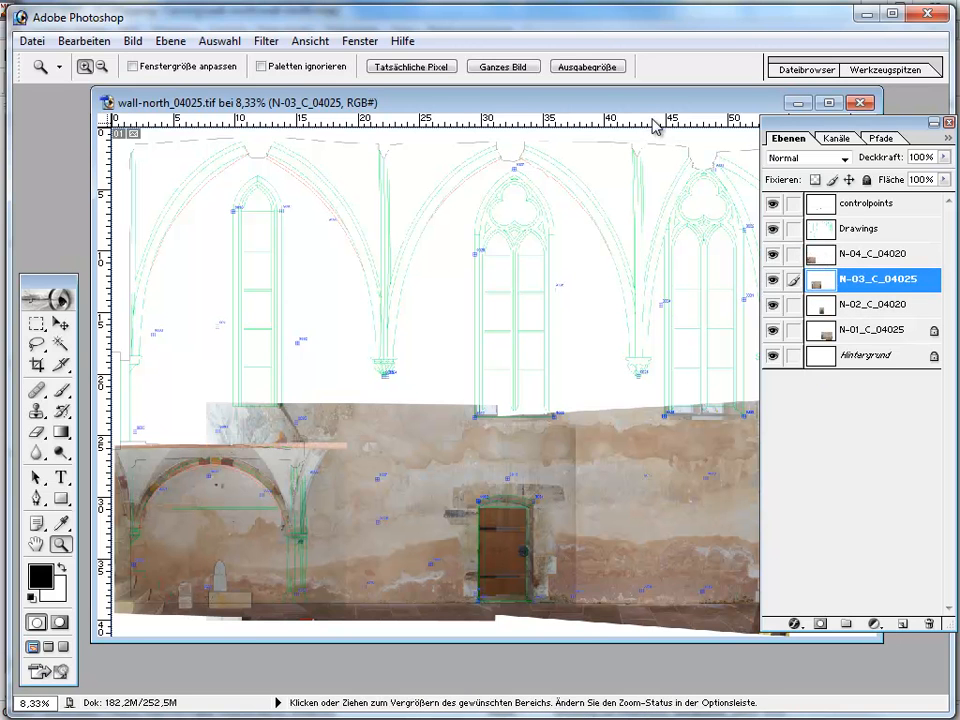
{"action": "mouse_move", "coordinate": [653, 107]}
{"action": "left_mouse_down"}
{"action": "mouse_move", "coordinate": [597, 108]}
{"action": "mouse_move", "coordinate": [637, 103]}
{"action": "left_mouse_up"}
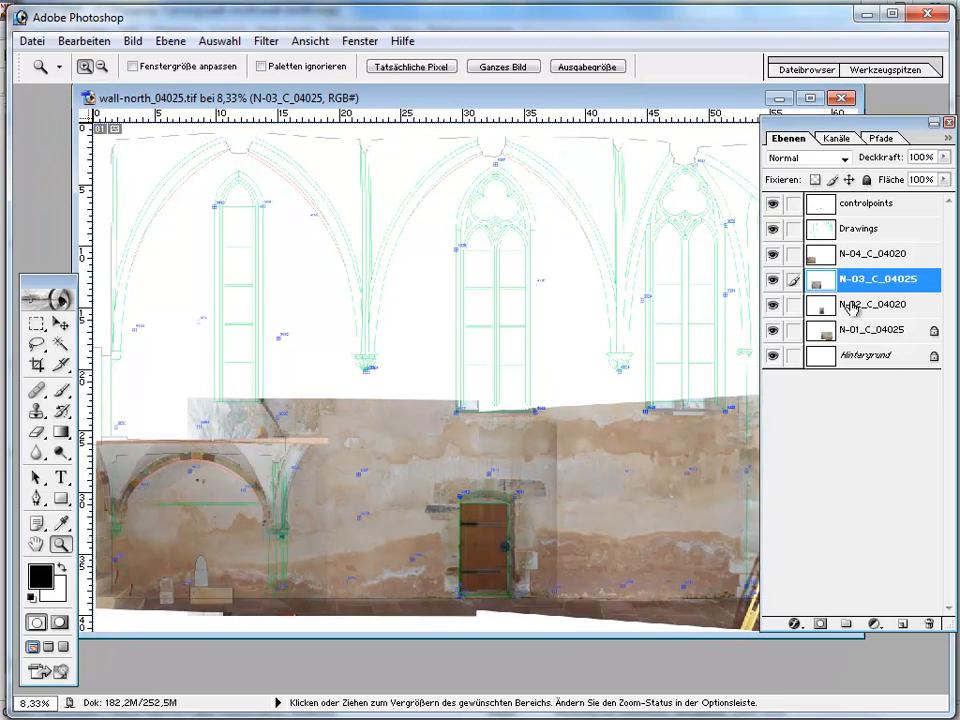
- Delete a vertical strip about 6 cm wide from the N-04_C_04020 layer, just right of the arched niche where it overlaps N-03
{"action": "left_click", "coordinate": [860, 254]}
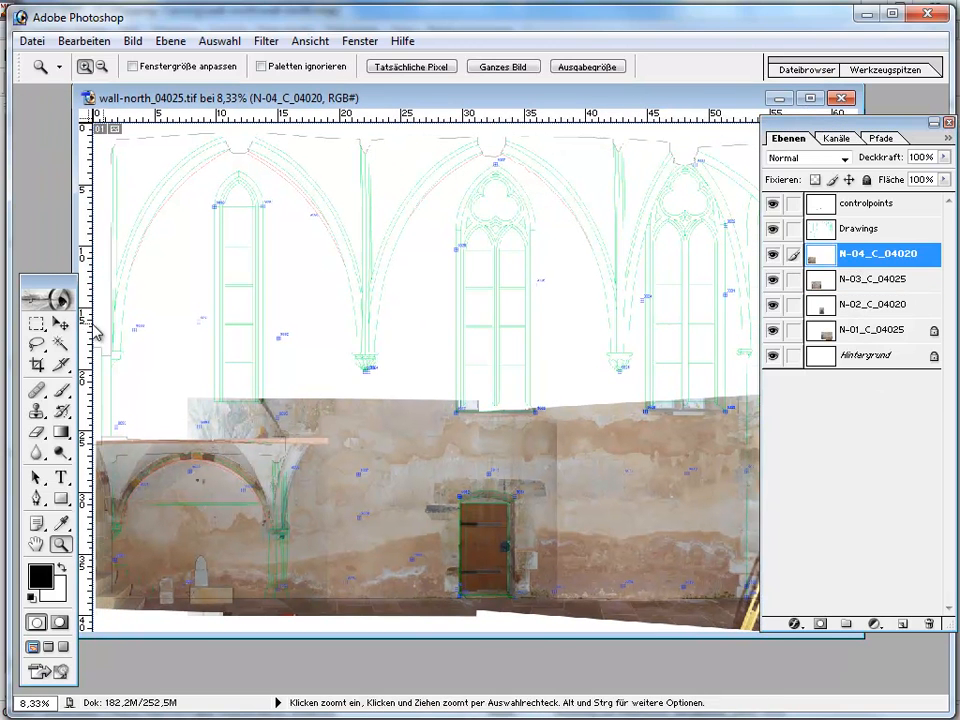
{"action": "left_click", "coordinate": [37, 324]}
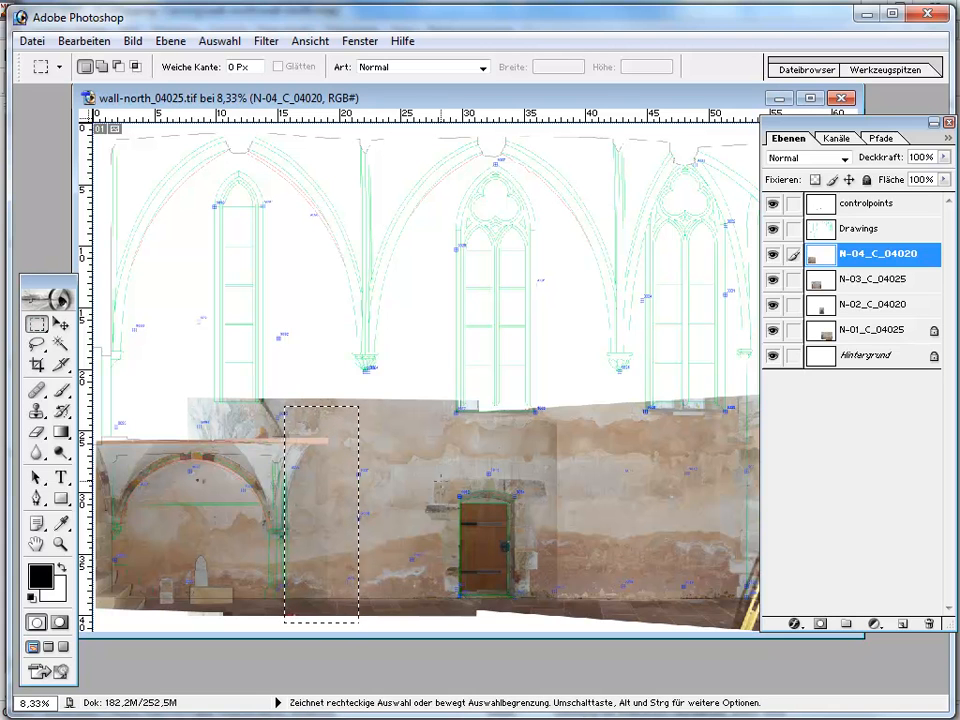
{"action": "key", "text": "Delete"}
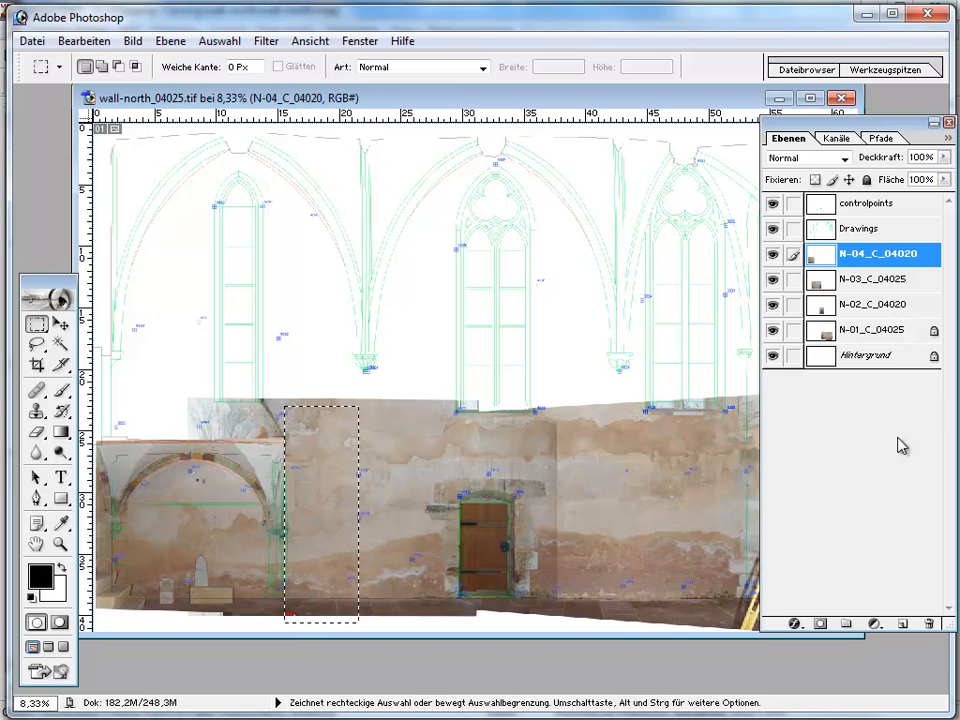
- Move the N-02_C_04020 layer directly above N-03_C_04025 in the layer stack
{"action": "left_click", "coordinate": [866, 280]}
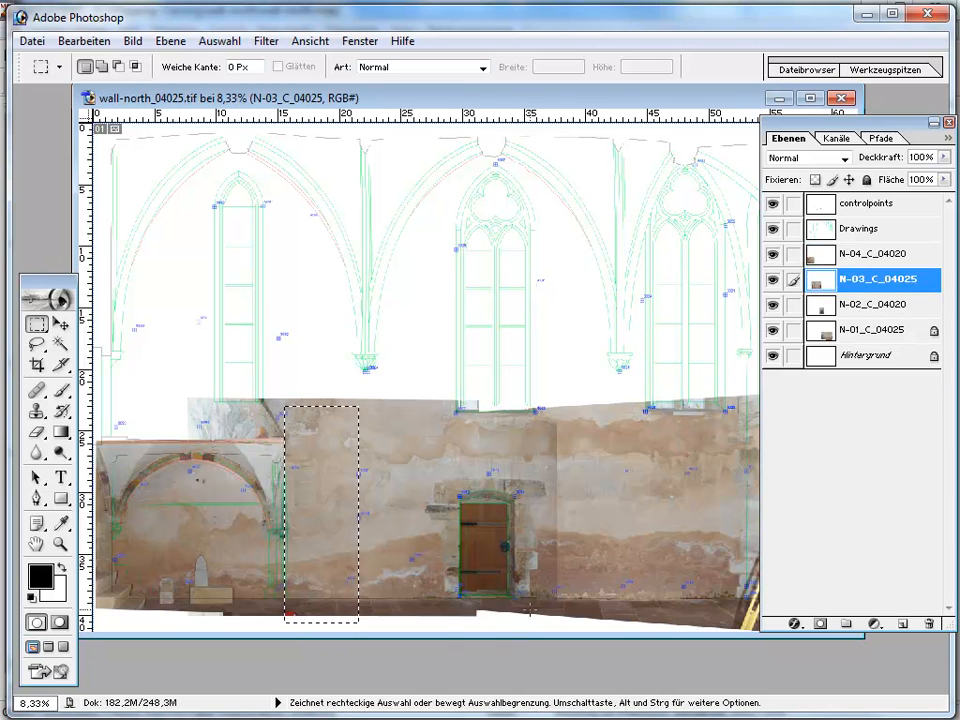
{"action": "left_click", "coordinate": [855, 304]}
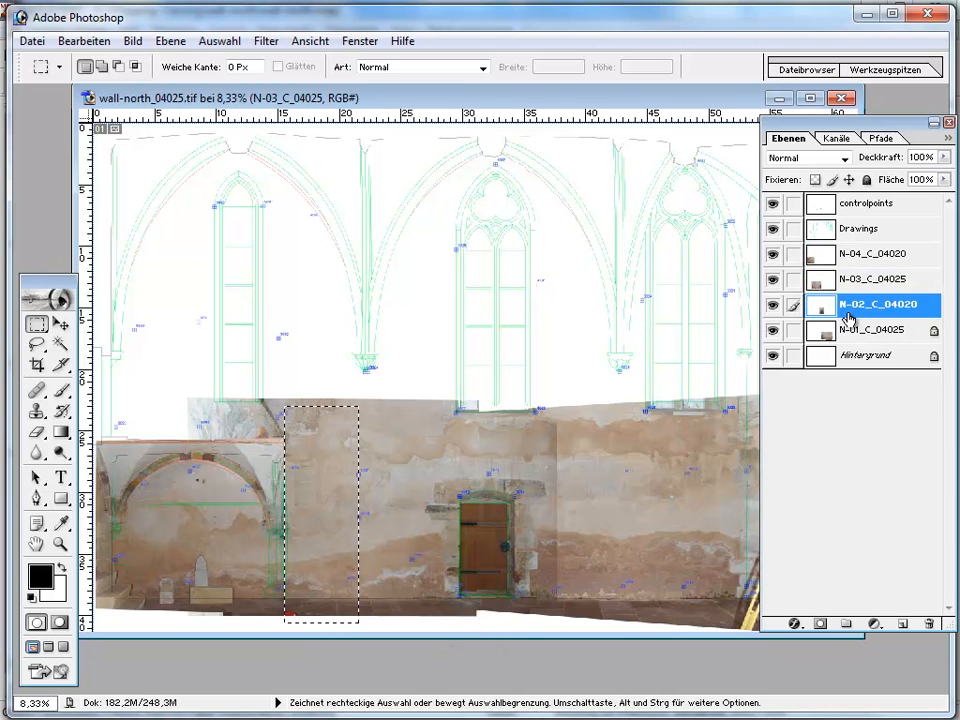
{"action": "left_click_drag", "start_coordinate": [860, 271], "coordinate": [860, 268]}
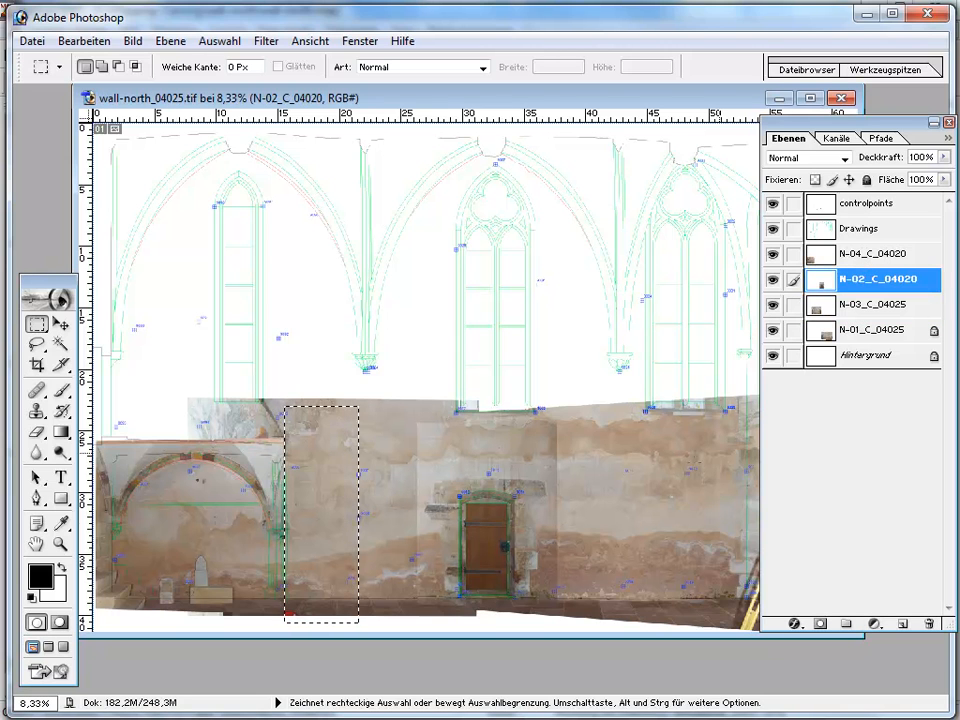
- Delete a horizontal strip about 8 cm high from the N-03_C_04025 layer, with its lower edge aligned to the top of the arched niche photo
{"action": "left_click", "coordinate": [858, 310]}
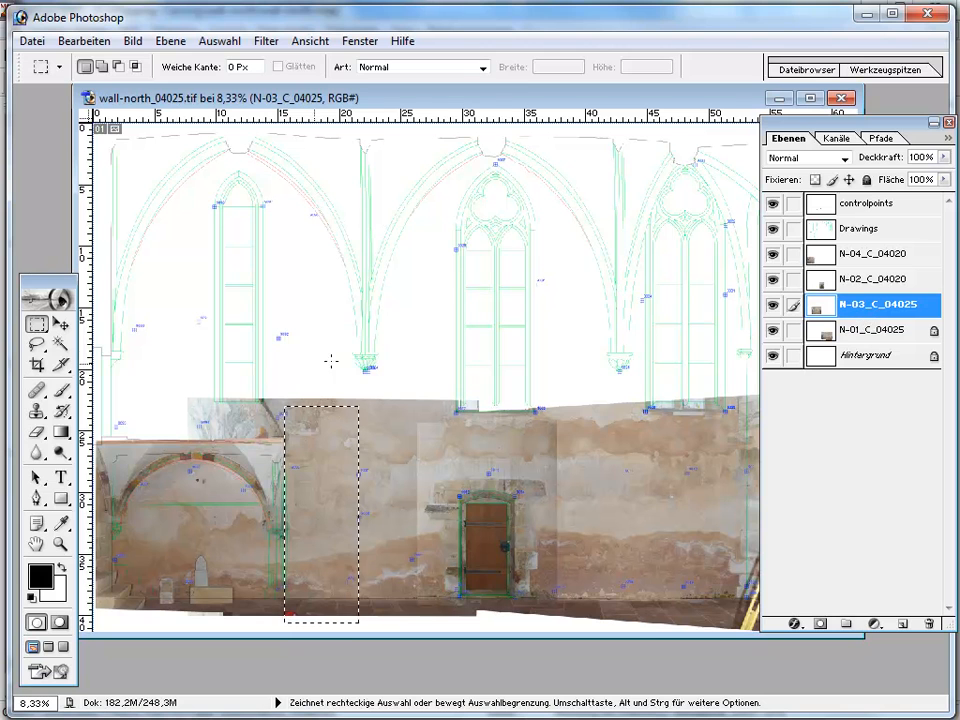
{"action": "left_click_drag", "start_coordinate": [152, 358], "coordinate": [857, 458]}
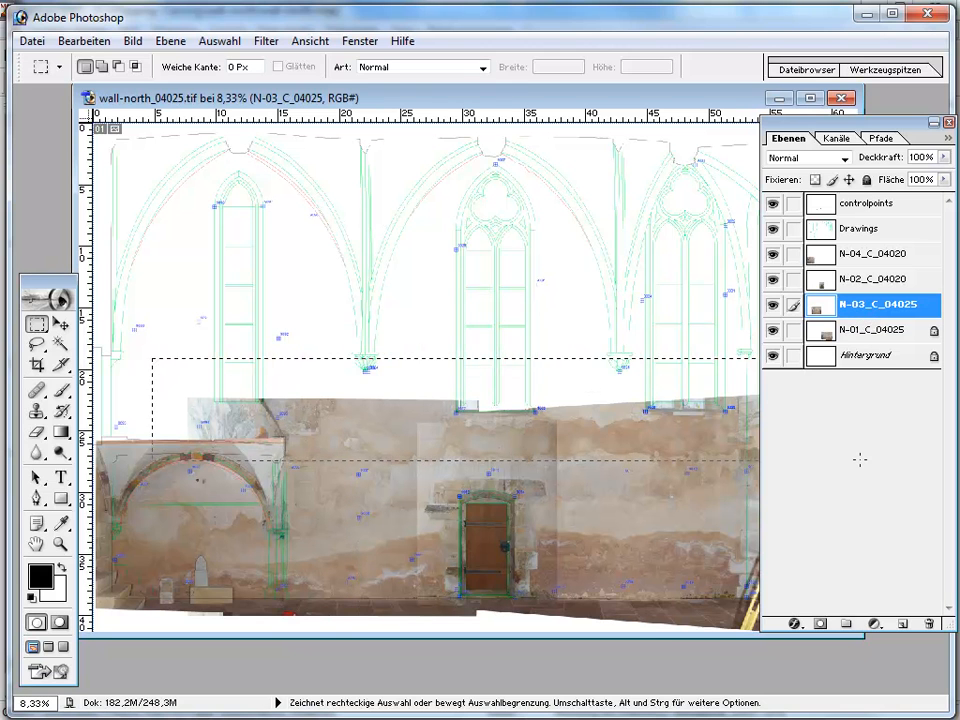
{"action": "left_click_drag", "start_coordinate": [379, 370], "coordinate": [382, 355]}
{"action": "key", "text": "Delete"}
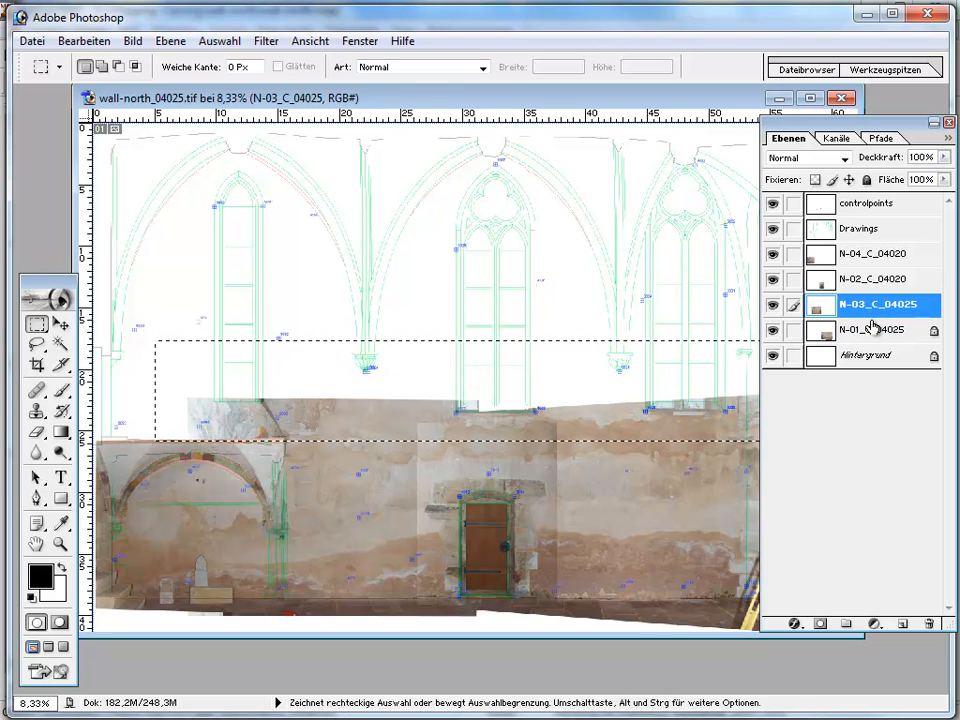
- Delete the same selected strip above the wall from the N-02_C_04020 and N-01_C_04025 layers
{"action": "left_click", "coordinate": [873, 280]}
{"action": "key", "text": "Delete"}
{"action": "left_click", "coordinate": [868, 255]}
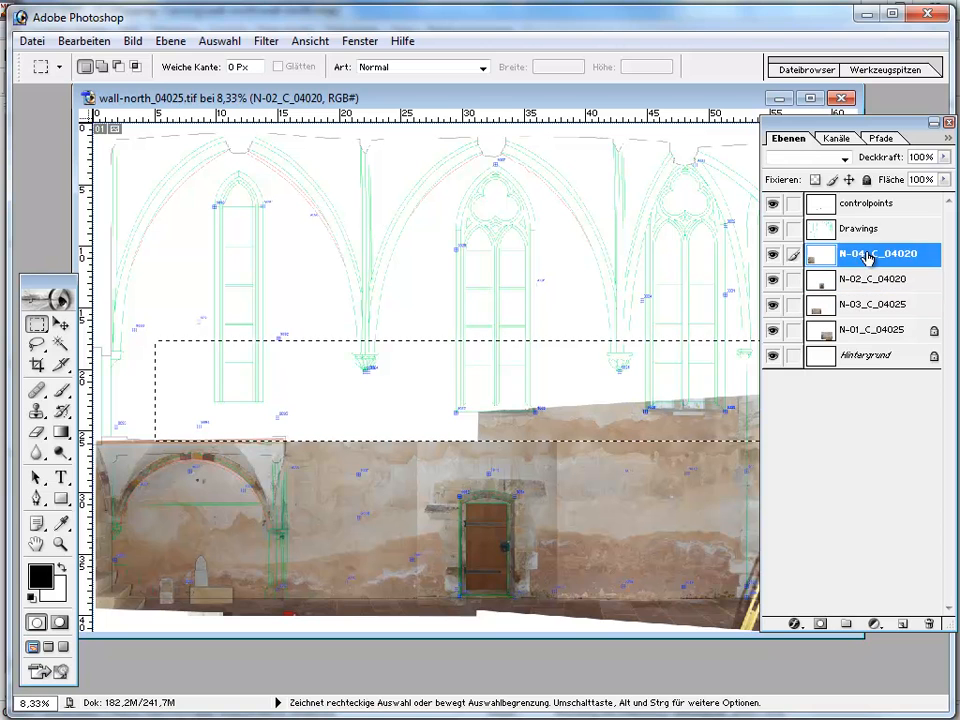
{"action": "left_click", "coordinate": [862, 343]}
{"action": "key", "text": "Delete"}
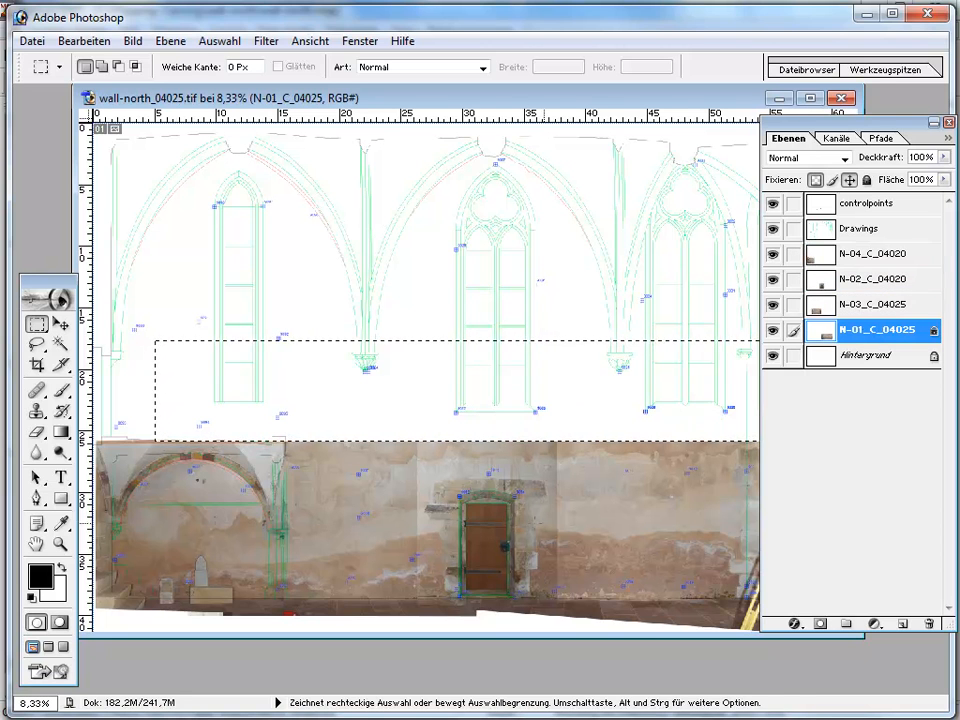
- Flatten all layers of the montage, including drawings and control points, into the background layer
{"action": "key", "text": "ctrl+0"}
{"action": "scroll", "coordinate": [497, 434], "scroll_direction": "down", "scroll_amount": 2}
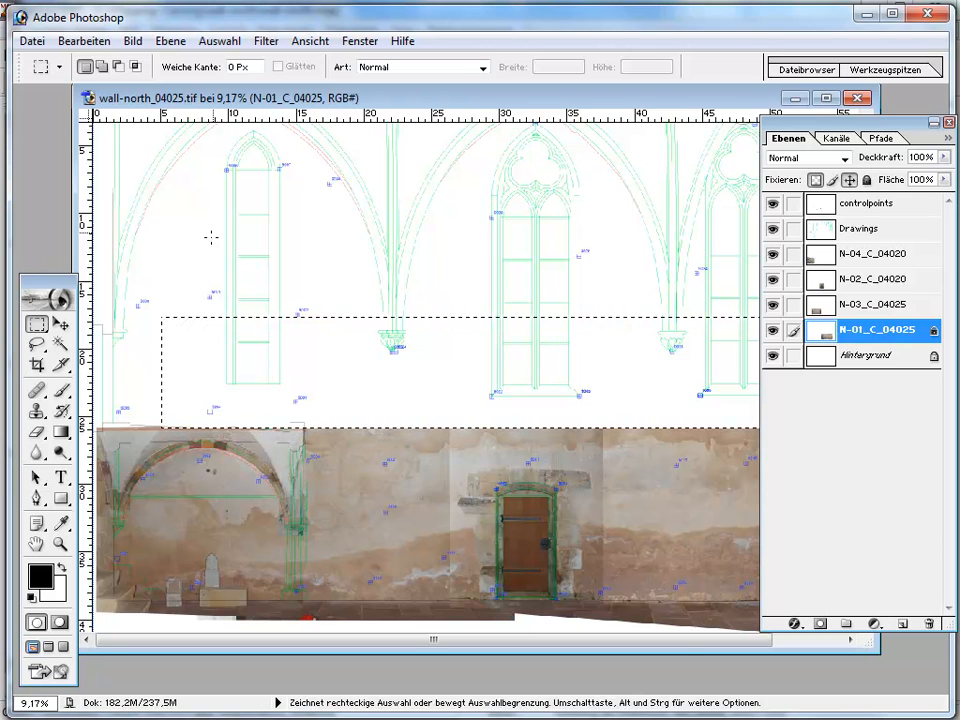
{"action": "left_click", "coordinate": [133, 42]}
{"action": "mouse_move", "coordinate": [160, 42]}
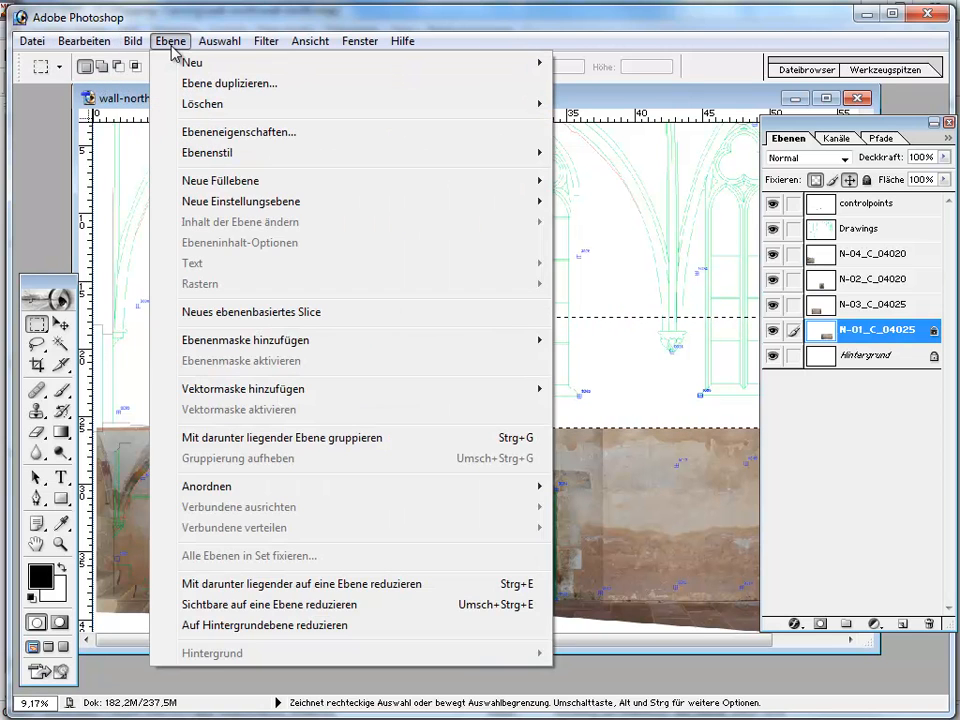
{"action": "left_click", "coordinate": [215, 632]}
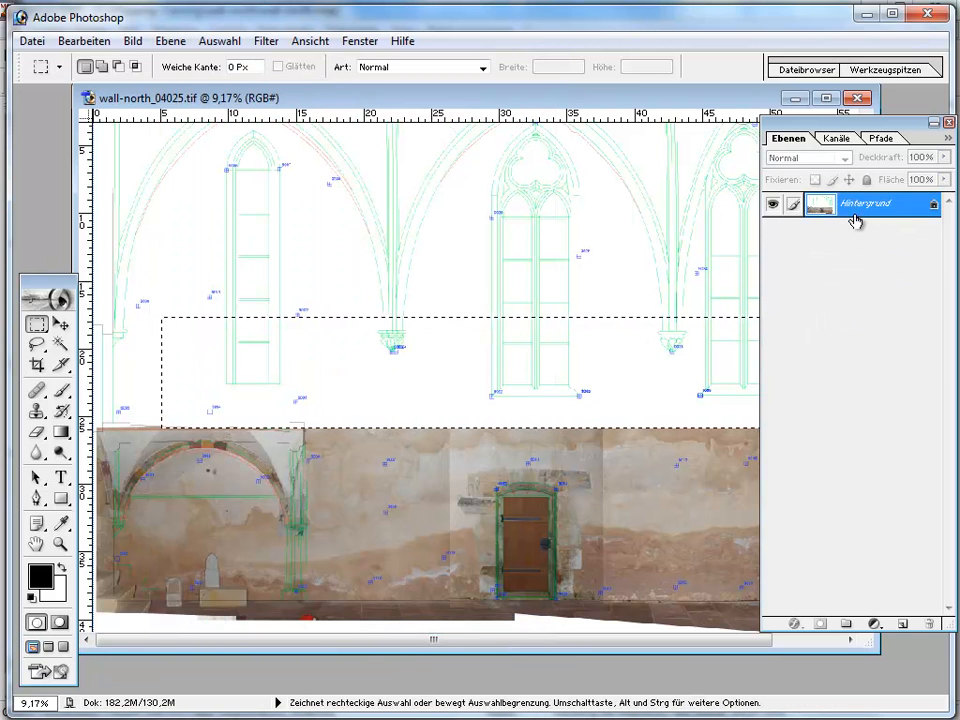
- Save the flattened wall-north_04025.tif and close its image window
{"action": "left_click", "coordinate": [33, 40]}
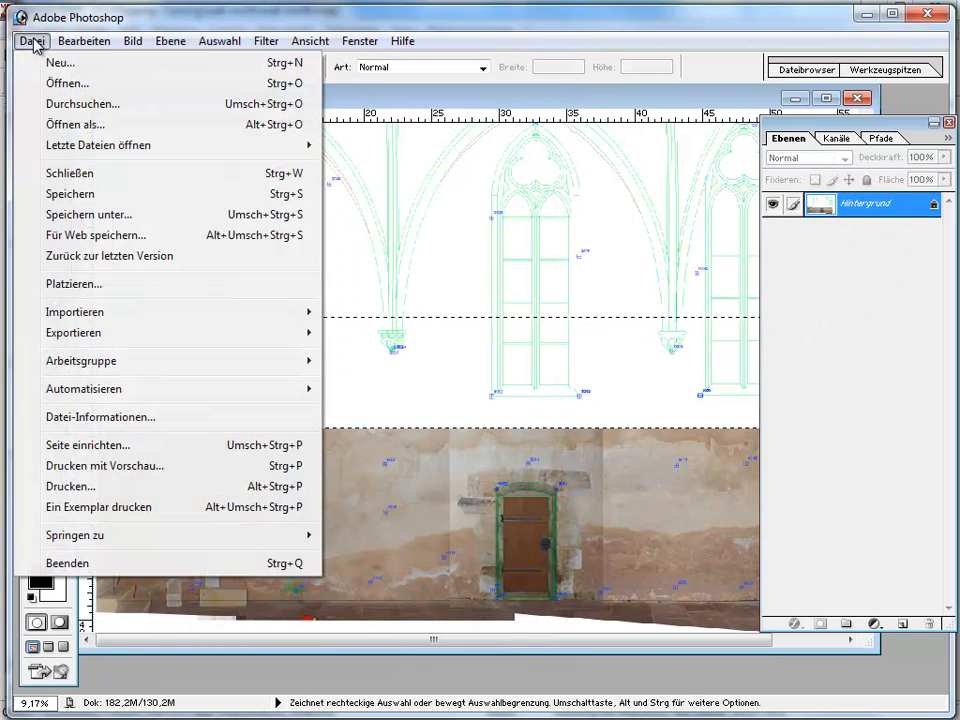
{"action": "left_click", "coordinate": [75, 193]}
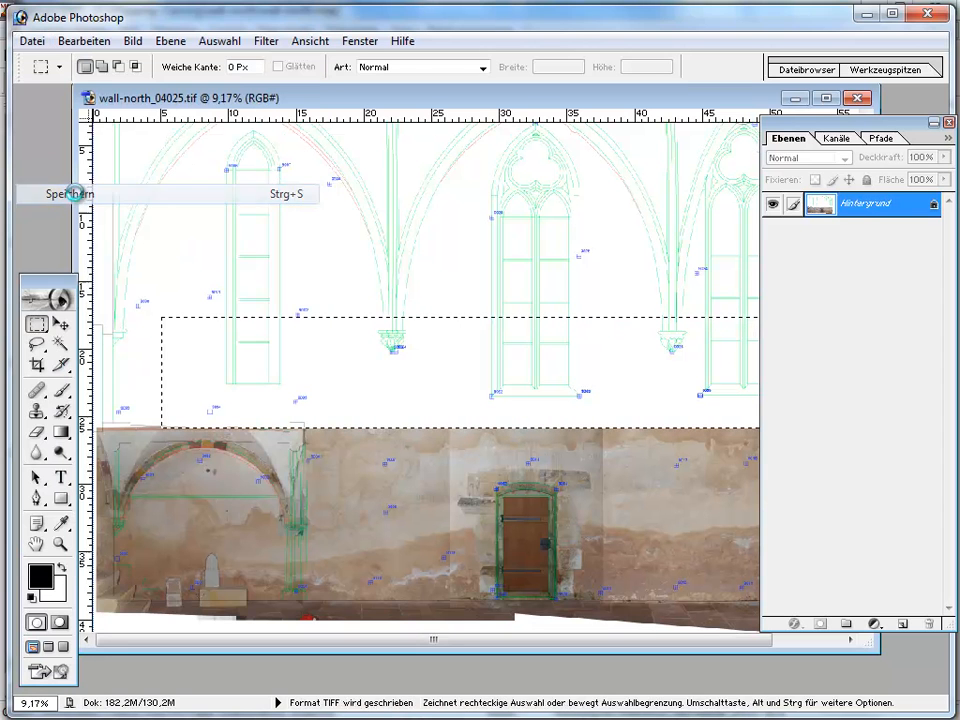
{"action": "left_click_drag", "start_coordinate": [700, 99], "coordinate": [553, 141]}
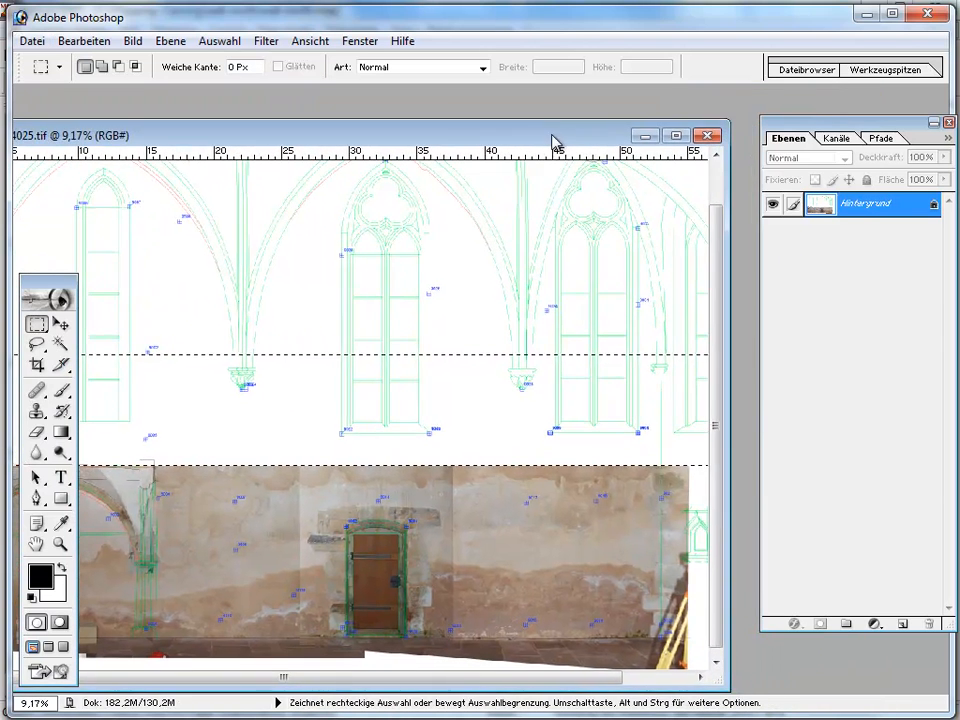
{"action": "left_click", "coordinate": [711, 141]}
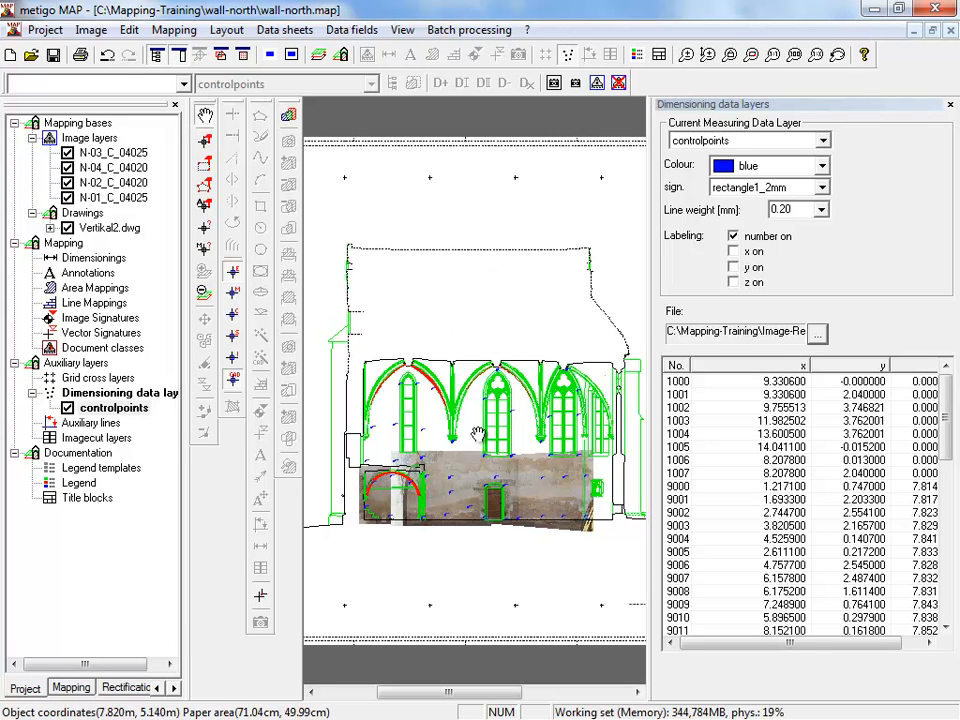
- Switch to metigo MAP, start loading a rectified measured image into the image layers, and browse to C:\Mapping-Training\wall-north\montage-wall-north_04025
{"action": "left_click", "coordinate": [82, 140]}
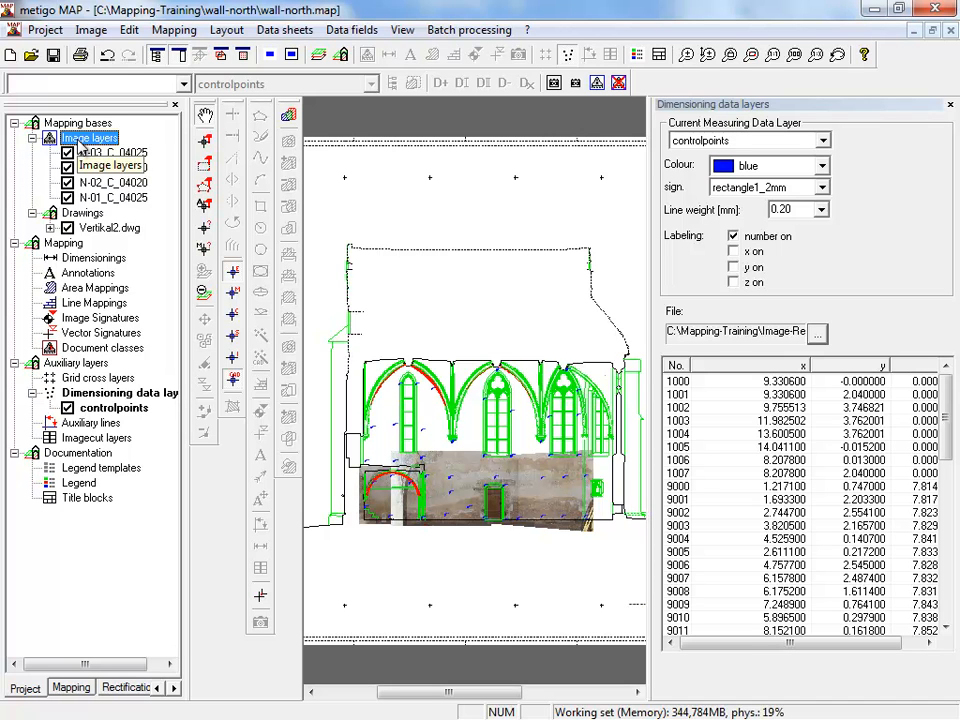
{"action": "right_click", "coordinate": [81, 145]}
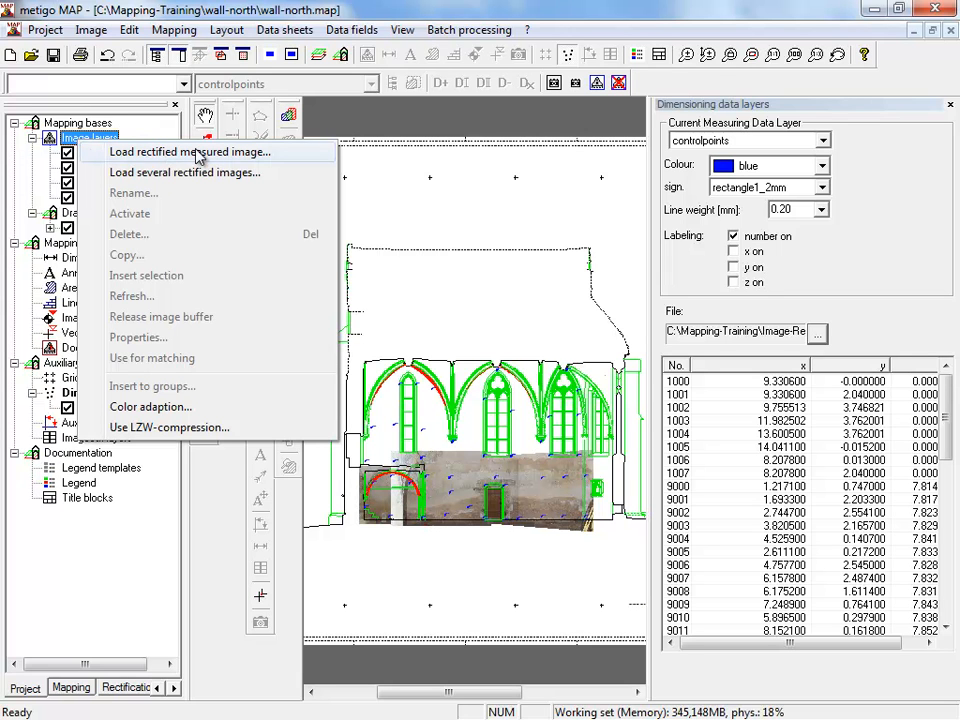
{"action": "left_click", "coordinate": [197, 153]}
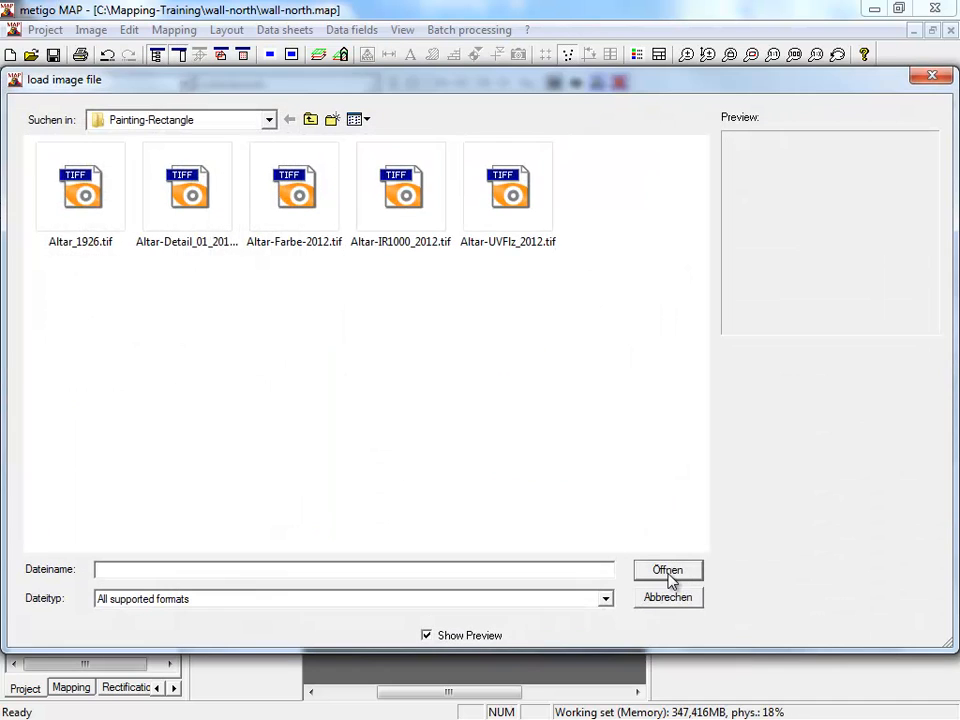
{"action": "left_click", "coordinate": [268, 121]}
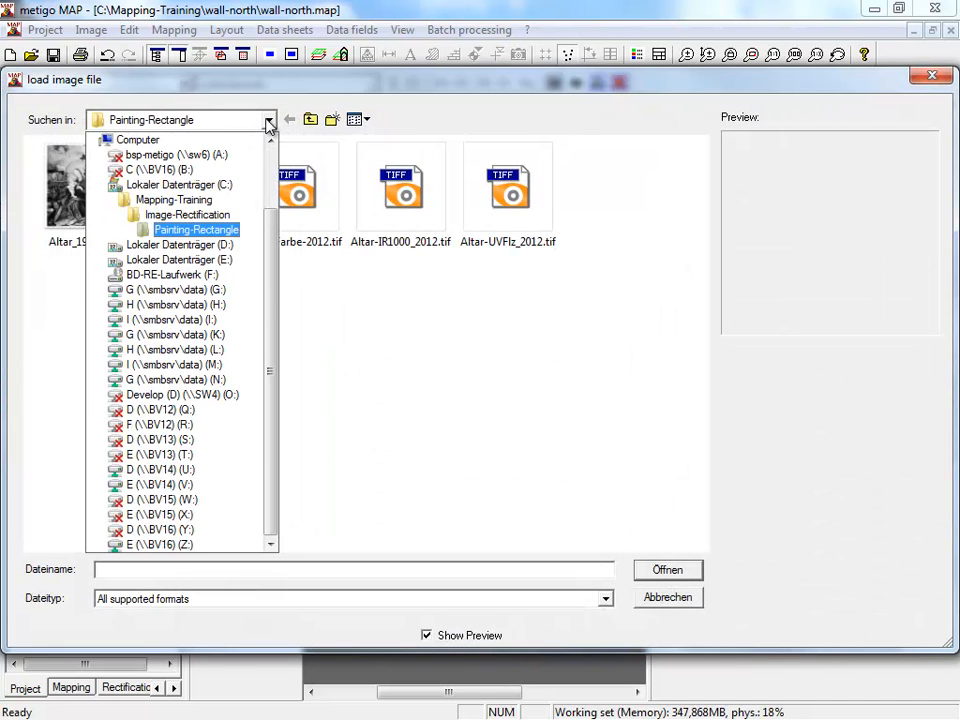
{"action": "left_click", "coordinate": [221, 189]}
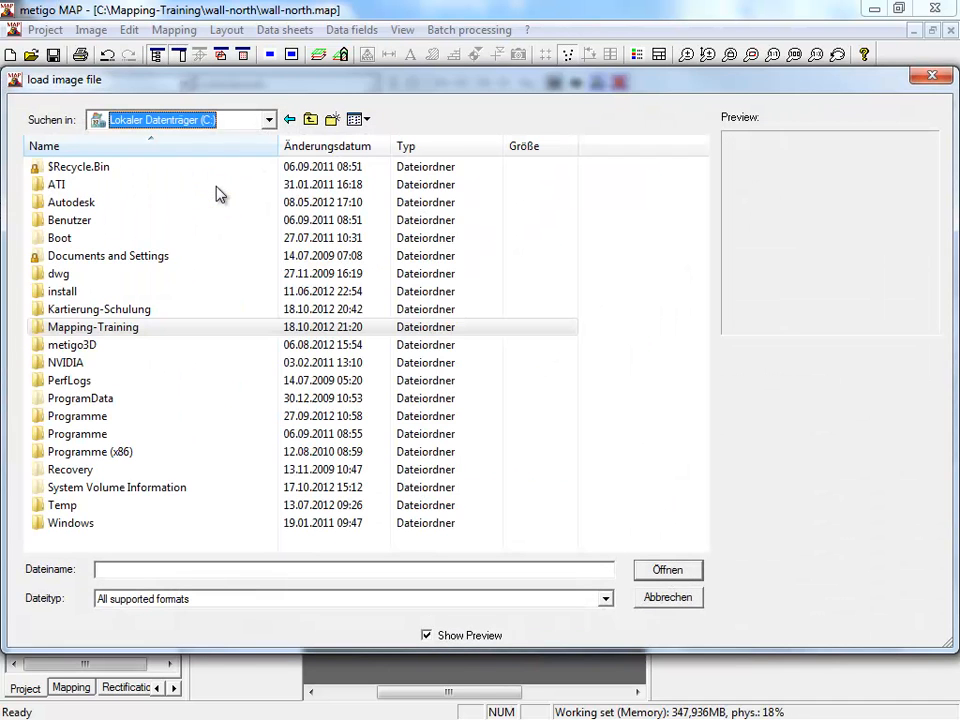
{"action": "double_click", "coordinate": [110, 327]}
{"action": "double_click", "coordinate": [86, 240]}
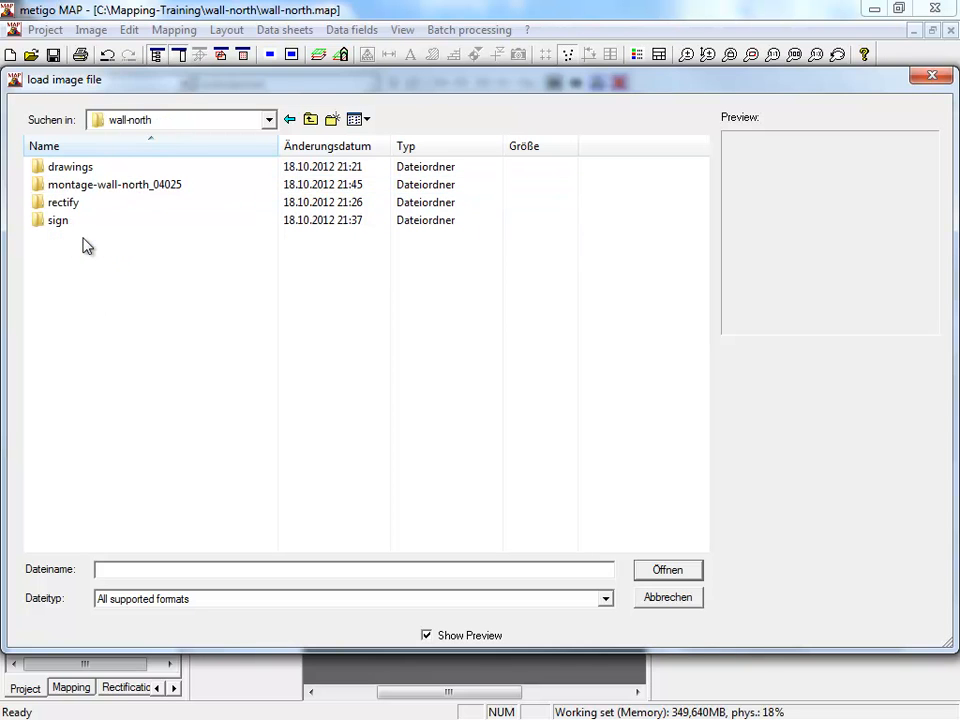
{"action": "left_click", "coordinate": [135, 189]}
{"action": "double_click", "coordinate": [137, 189]}
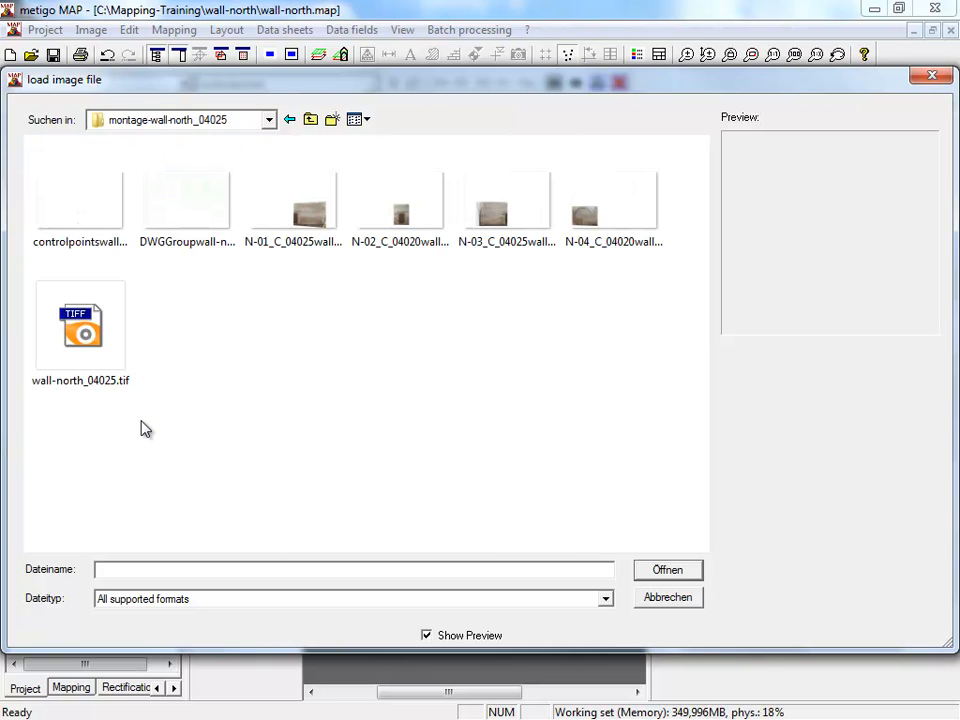
- Add wall-north_04025.tif as an image layer at 400 dpi and scale 25, applying its origin and copying the file into the project directory
{"action": "left_click", "coordinate": [83, 356]}
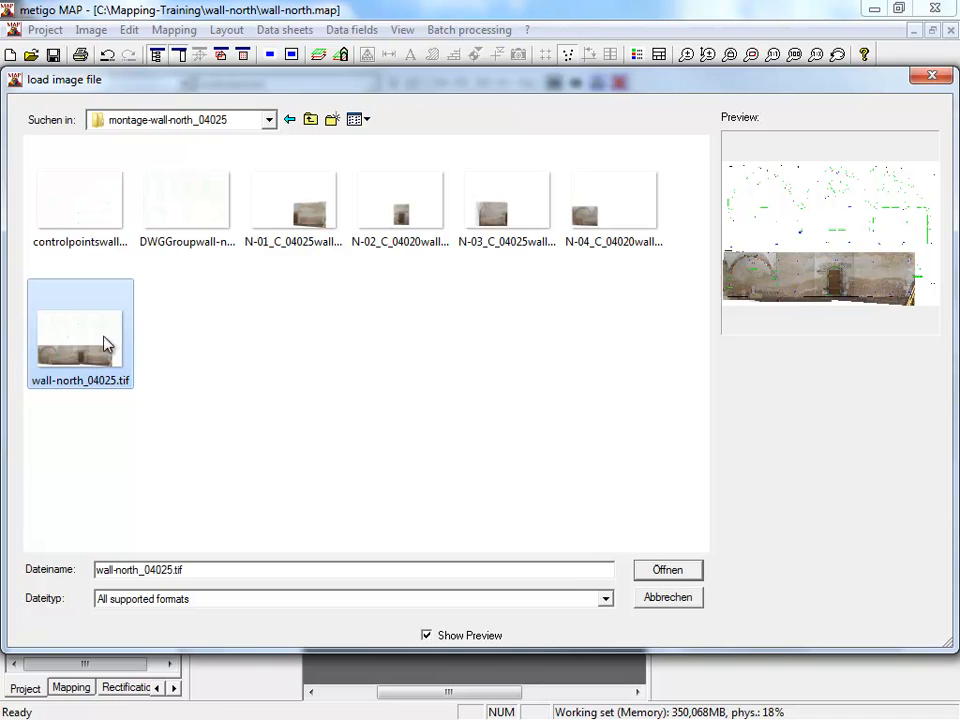
{"action": "left_click", "coordinate": [666, 570]}
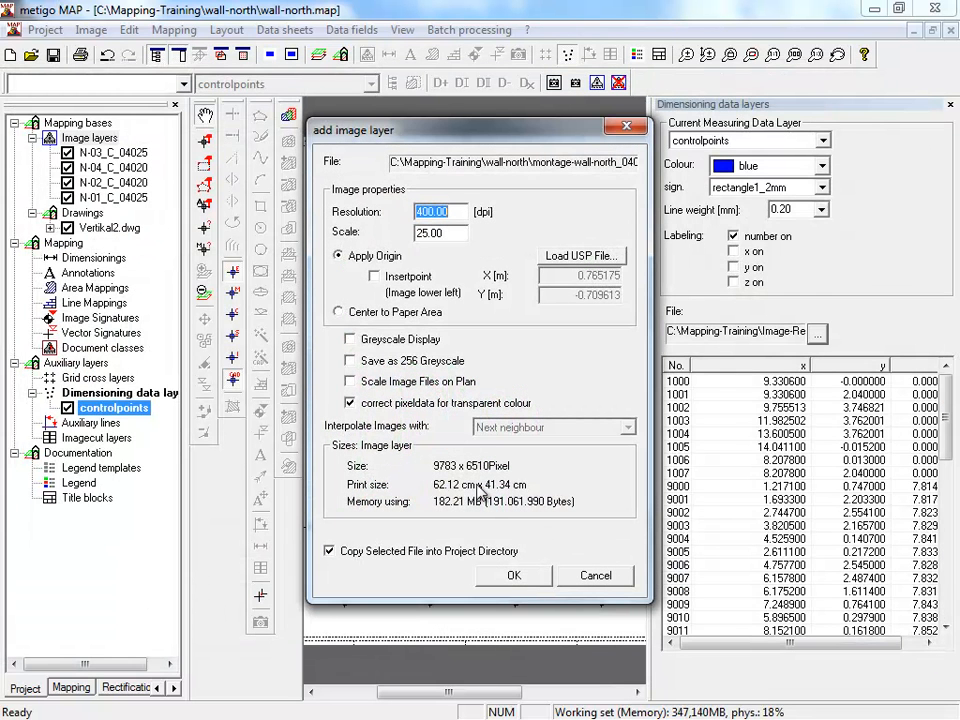
{"action": "double_click", "coordinate": [421, 233]}
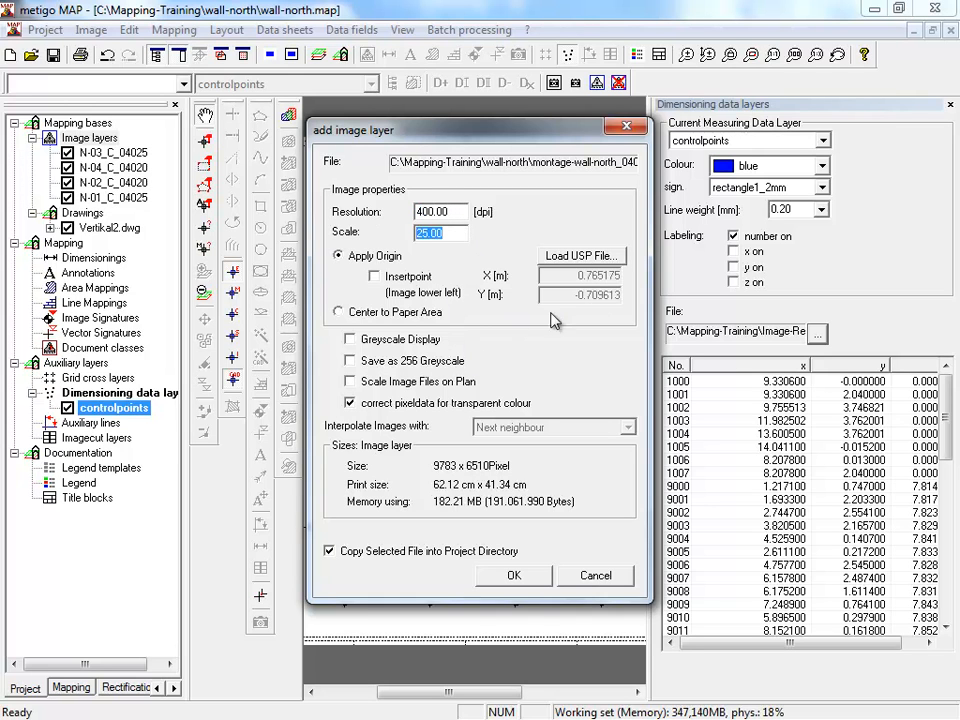
{"action": "left_click", "coordinate": [514, 576]}
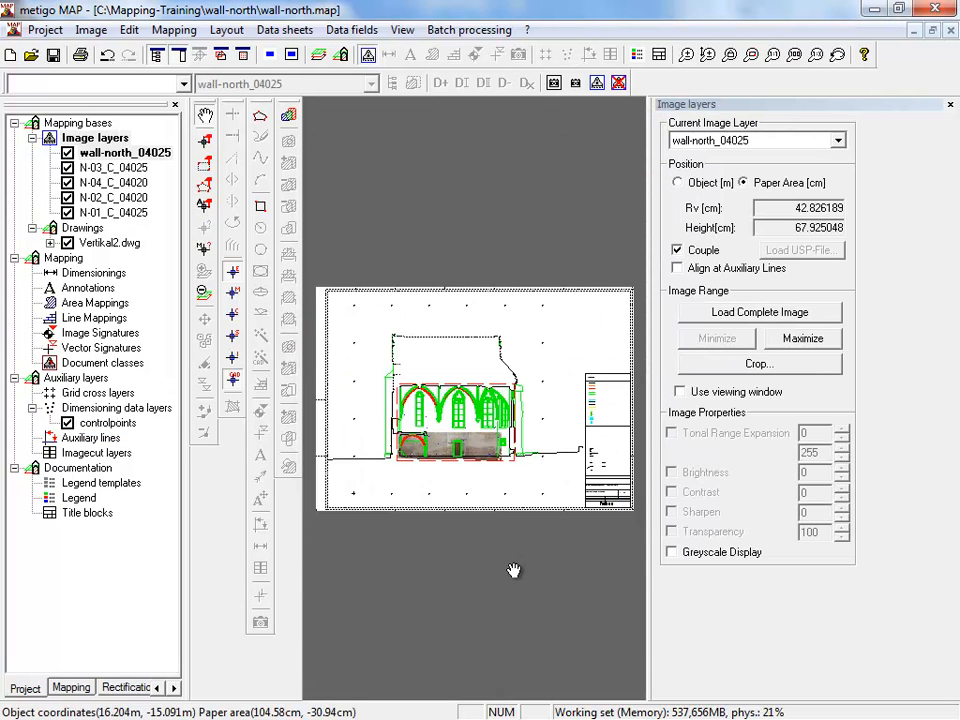
- Hide the image layers N-03_C_04025, N-04_C_04020, N-02_C_04020 and N-01_C_04025 and the drawing Vertikal2.dwg
{"action": "scroll", "coordinate": [439, 454], "scroll_direction": "up", "scroll_amount": 2}
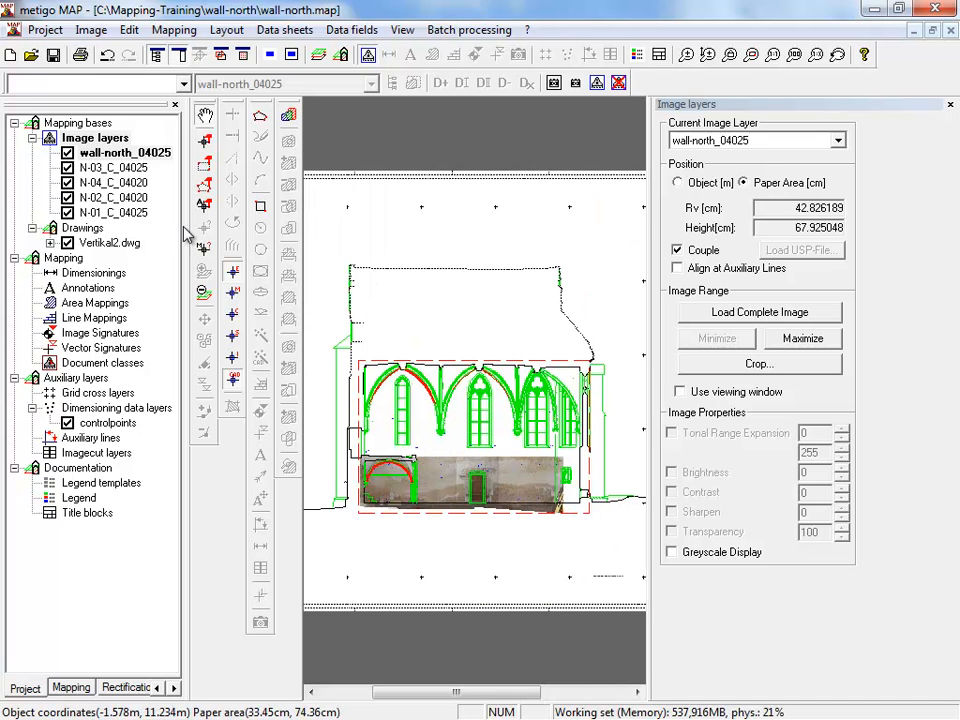
{"action": "left_click", "coordinate": [67, 167]}
{"action": "left_click", "coordinate": [67, 182]}
{"action": "left_click", "coordinate": [67, 197]}
{"action": "left_click", "coordinate": [67, 212]}
{"action": "left_click", "coordinate": [67, 243]}
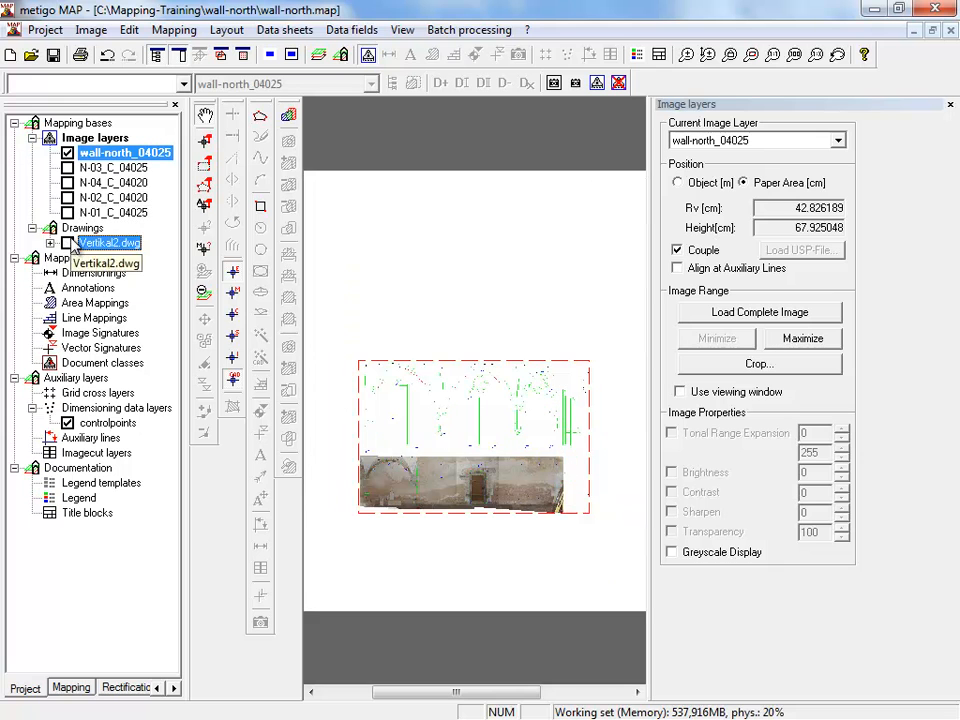
- Examine the loaded montage up close along the wall, checking the image joins, drawing lines and control points
{"action": "scroll", "coordinate": [431, 499], "scroll_direction": "up", "scroll_amount": 2}
{"action": "left_click_drag", "start_coordinate": [431, 499], "coordinate": [456, 386]}
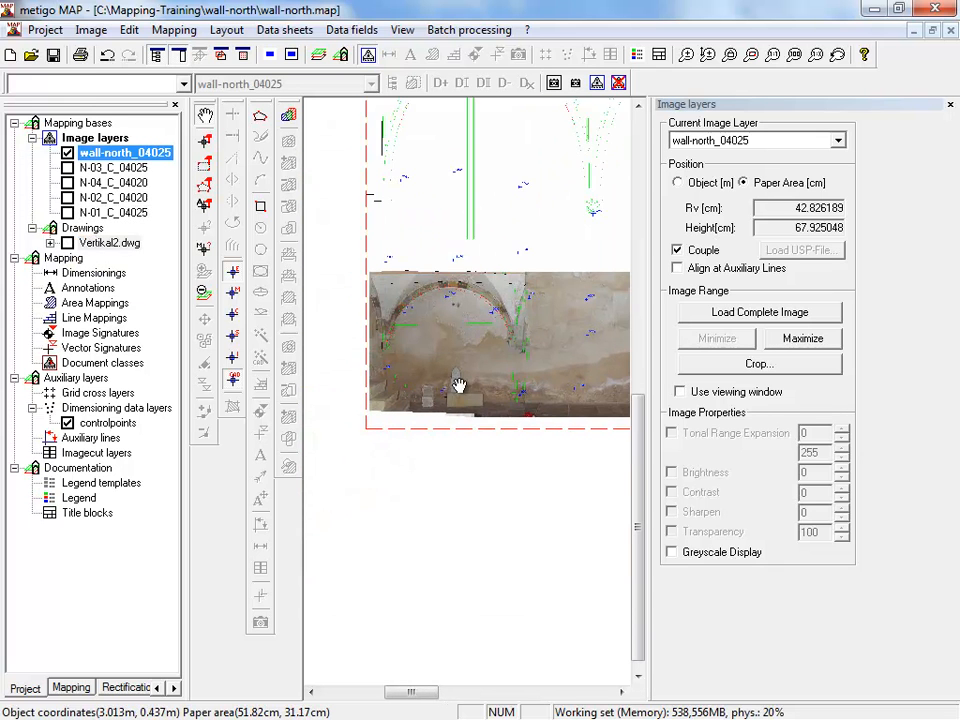
{"action": "scroll", "coordinate": [456, 386], "scroll_direction": "up", "scroll_amount": 2}
{"action": "scroll", "coordinate": [455, 369], "scroll_direction": "down", "scroll_amount": 3}
{"action": "left_click_drag", "start_coordinate": [477, 331], "coordinate": [424, 424]}
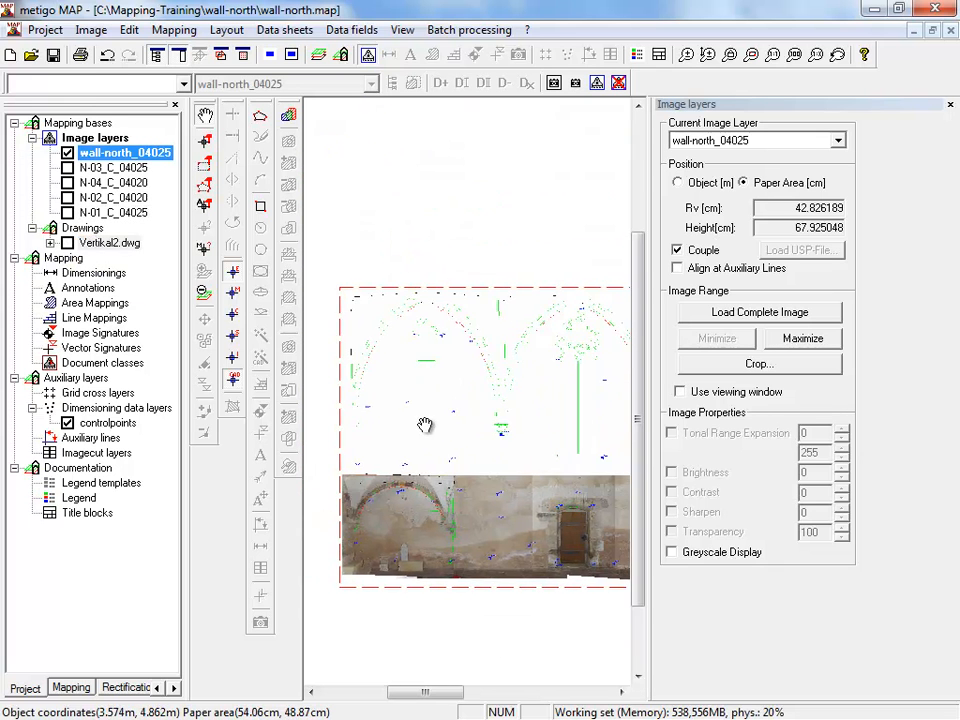
{"action": "scroll", "coordinate": [441, 381], "scroll_direction": "up", "scroll_amount": 3}
{"action": "scroll", "coordinate": [410, 472], "scroll_direction": "up", "scroll_amount": 2}
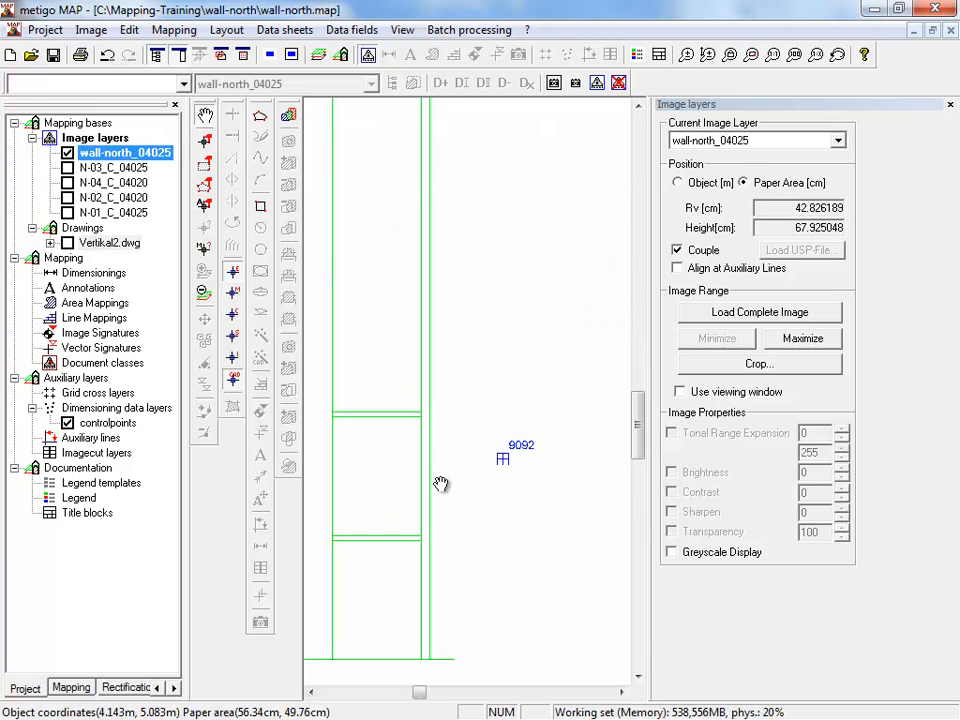
{"action": "scroll", "coordinate": [498, 465], "scroll_direction": "down", "scroll_amount": 3}
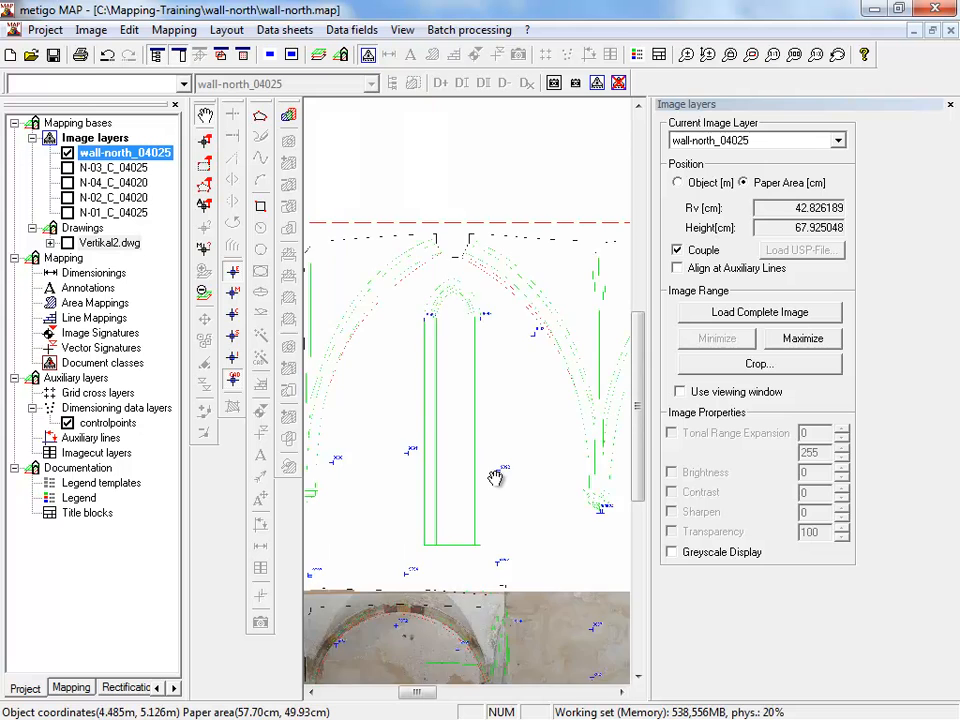
{"action": "left_click_drag", "start_coordinate": [476, 621], "coordinate": [393, 446]}
{"action": "scroll", "coordinate": [394, 447], "scroll_direction": "up", "scroll_amount": 2}
{"action": "scroll", "coordinate": [431, 448], "scroll_direction": "down", "scroll_amount": 2}
{"action": "left_click_drag", "start_coordinate": [614, 444], "coordinate": [314, 455]}
{"action": "left_click_drag", "start_coordinate": [422, 453], "coordinate": [548, 480]}
{"action": "scroll", "coordinate": [414, 459], "scroll_direction": "down", "scroll_amount": 1}
{"action": "mouse_move", "coordinate": [443, 486]}
{"action": "left_mouse_down"}
{"action": "mouse_move", "coordinate": [425, 453]}
{"action": "mouse_move", "coordinate": [428, 497]}
{"action": "left_mouse_up"}
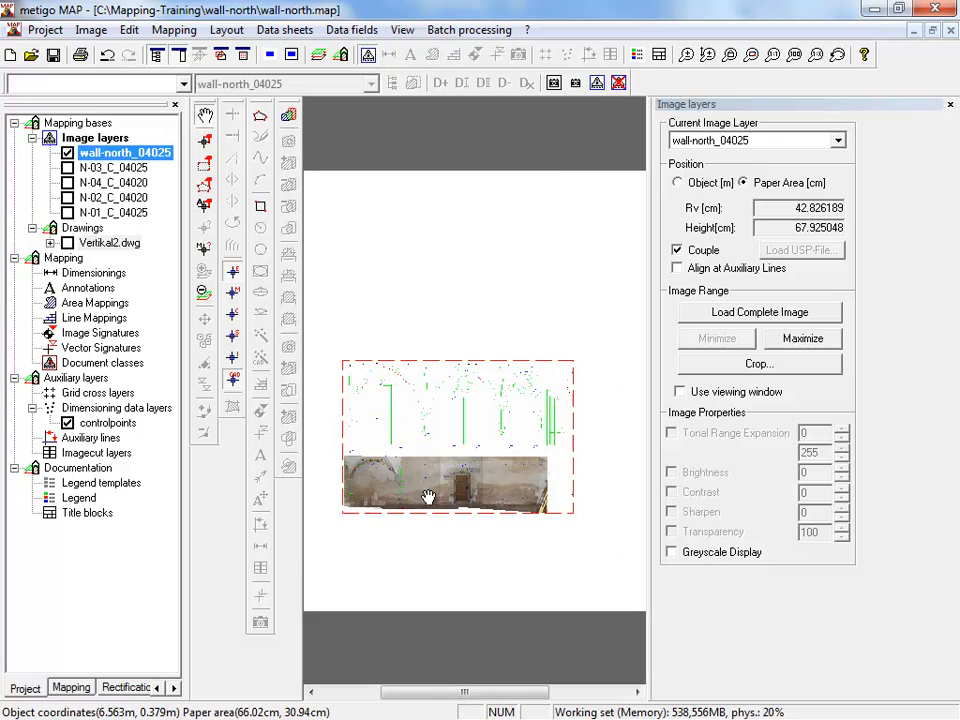